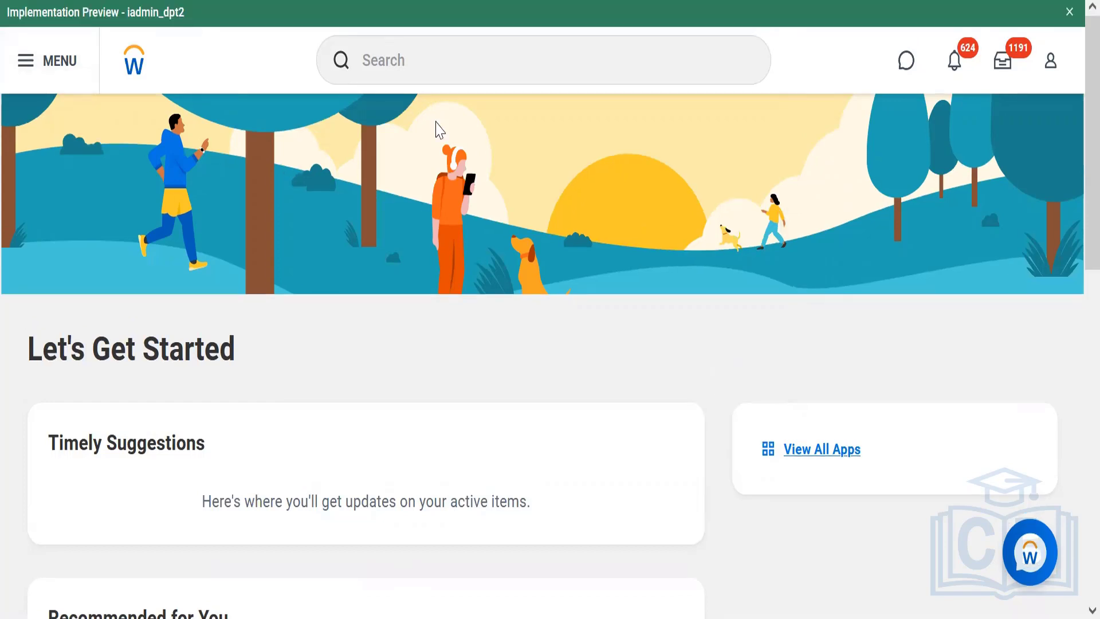
Switch to the Notepad notes and add the heading "Comp Steps" below the Eligibility Rule line
{"action": "left_click", "coordinate": [539, 57]}
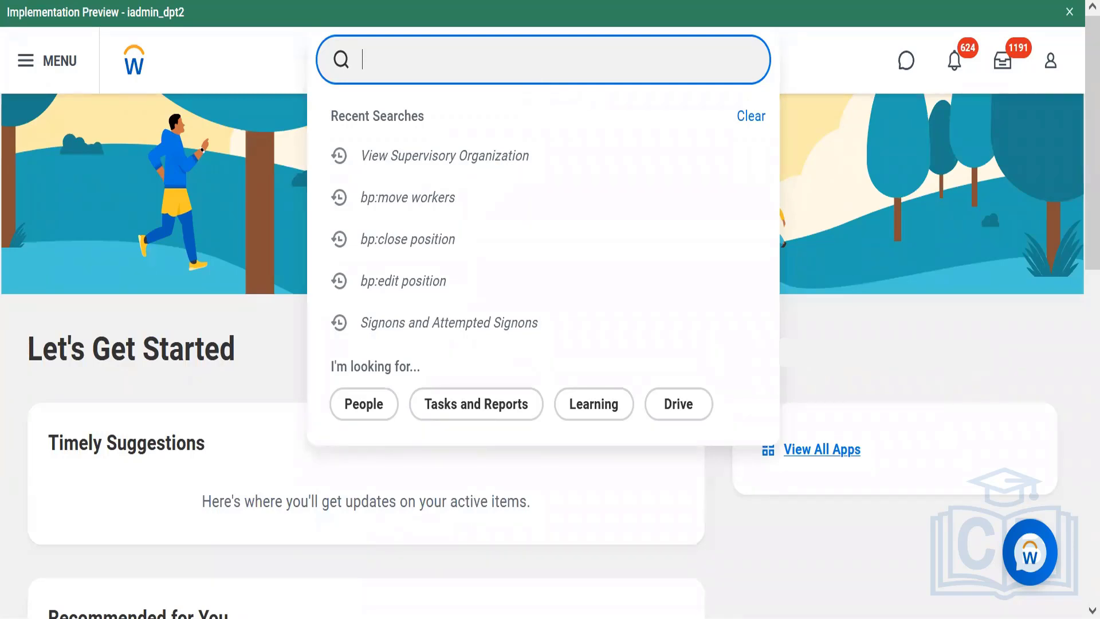
{"action": "key", "text": "alt+Tab"}
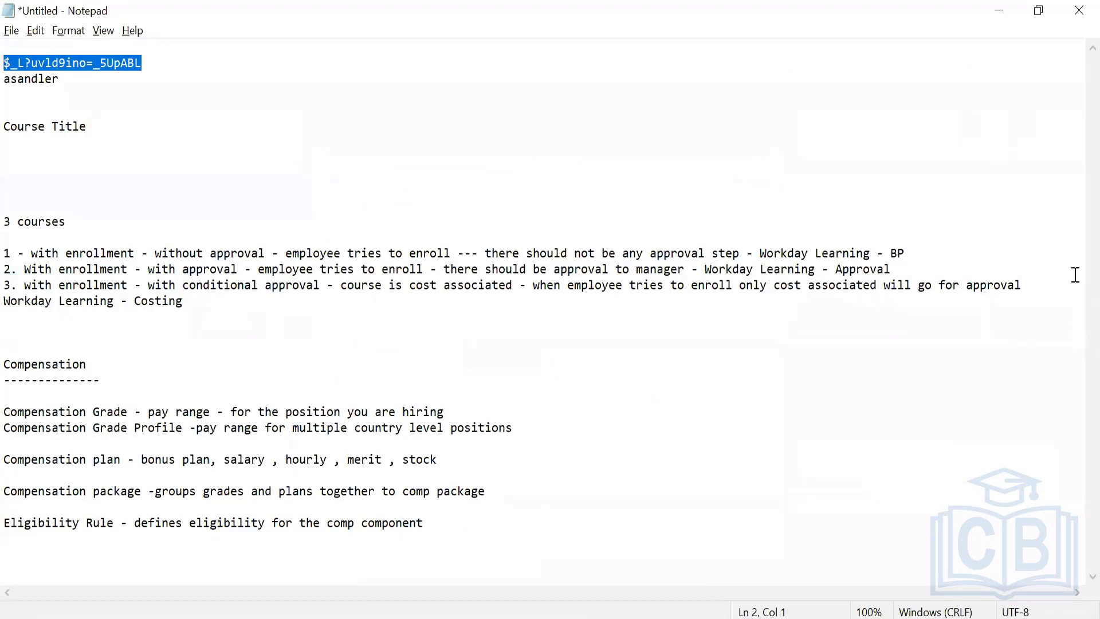
{"action": "left_click", "coordinate": [450, 523]}
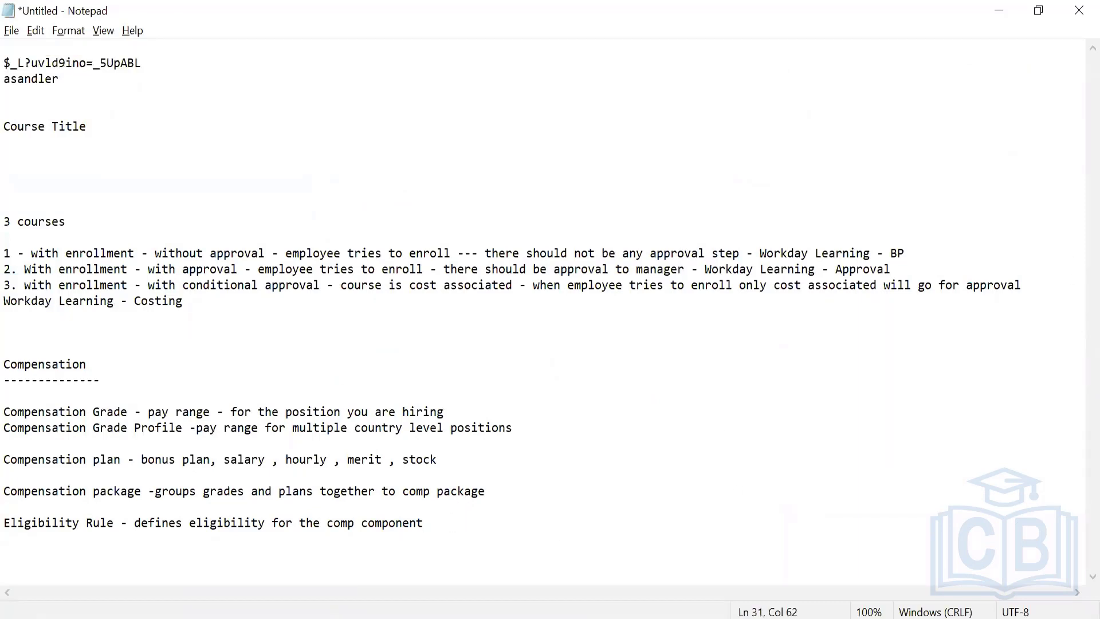
{"action": "key", "text": "Return"}
{"action": "key", "text": "Return"}
{"action": "key", "text": "Return"}
{"action": "key", "text": "Return"}
{"action": "key", "text": "Return"}
{"action": "key", "text": "Return"}
{"action": "key", "text": "Return"}
{"action": "key", "text": "Return"}
{"action": "key", "text": "Return"}
{"action": "key", "text": "Return"}
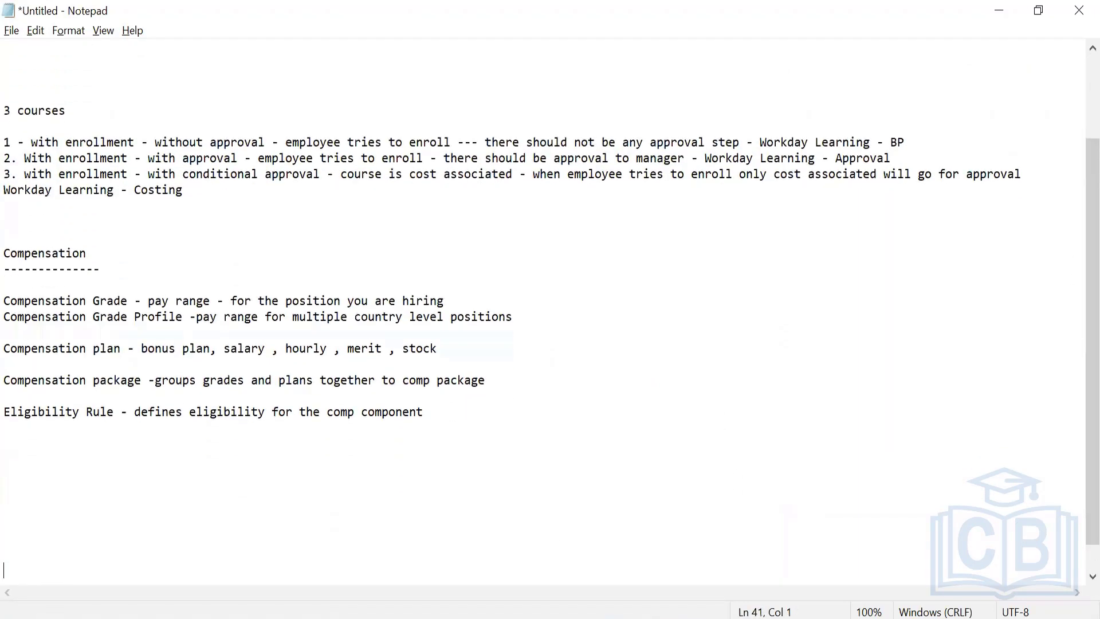
{"action": "left_click", "coordinate": [15, 455]}
{"action": "type", "text": "Comp Steps"}
{"action": "key", "text": "Return"}
{"action": "key", "text": "Return"}
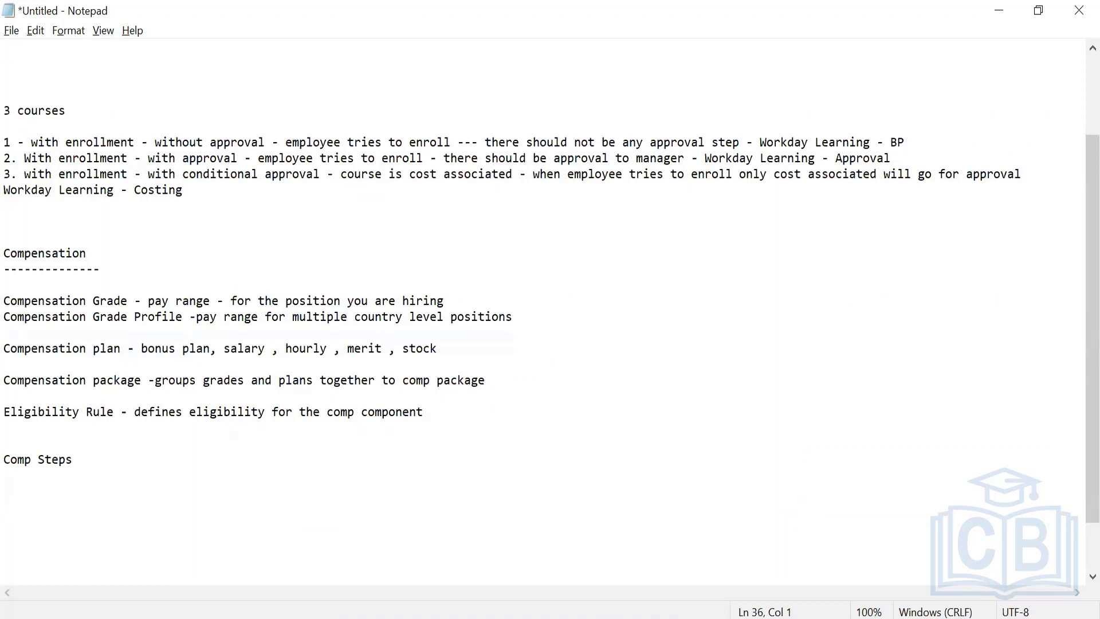
Write "Define Compensation Grades/profiles" as the first line under the Comp Steps heading
{"action": "type", "text": "Define Compensat"}
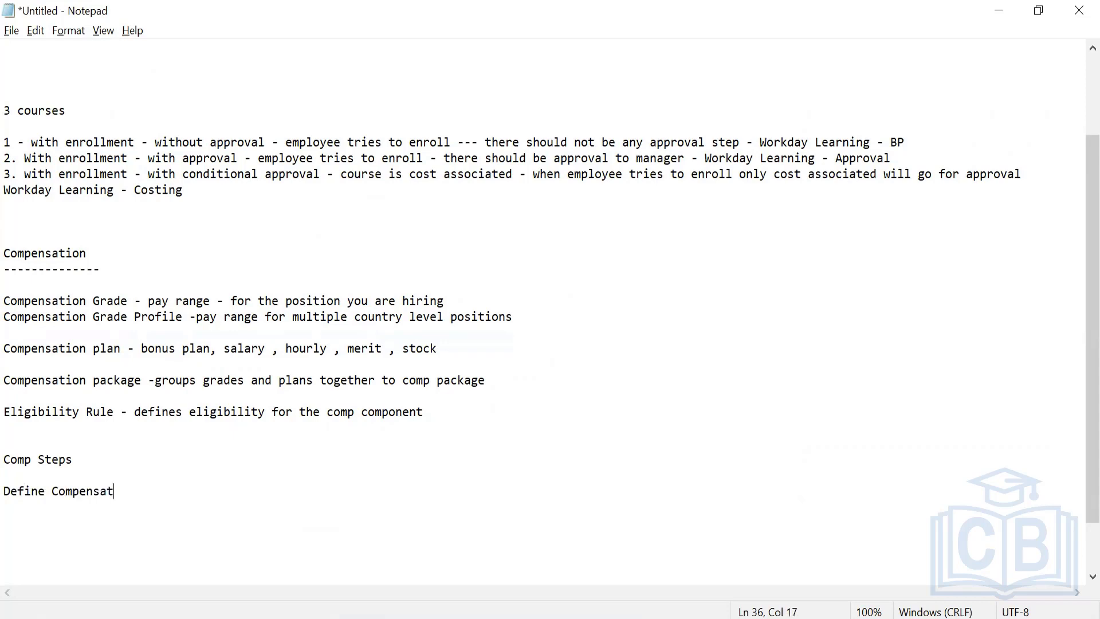
{"action": "type", "text": "ion Grades/pr"}
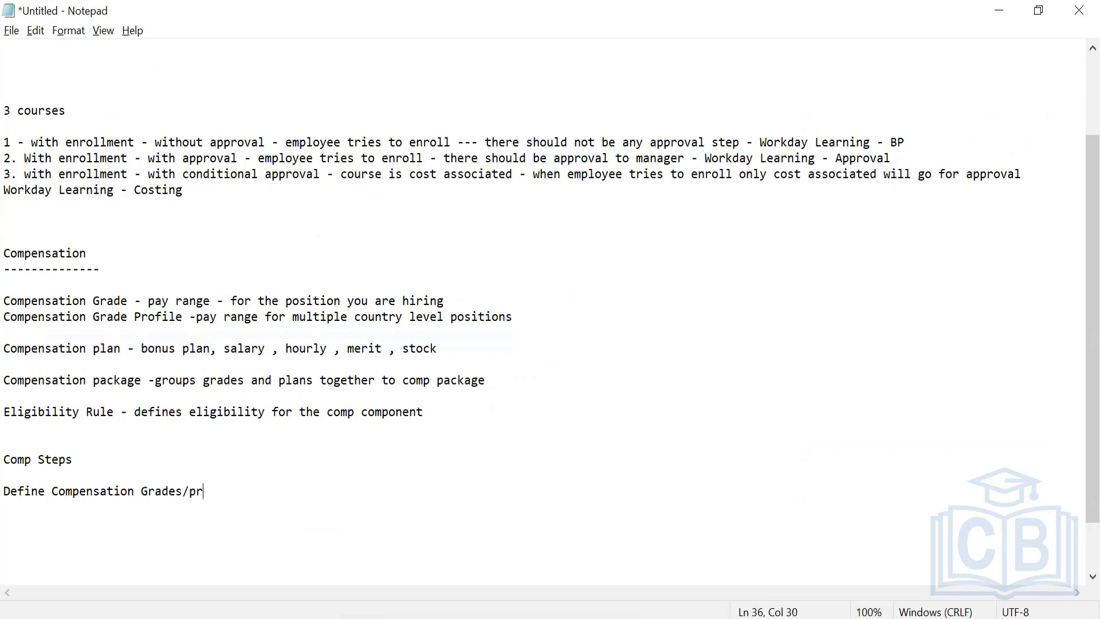
{"action": "type", "text": "ofiles"}
{"action": "key", "text": "Return"}
Add "Define Compensation Plans" as the second line of the Comp Steps list
{"action": "type", "text": "Define "}
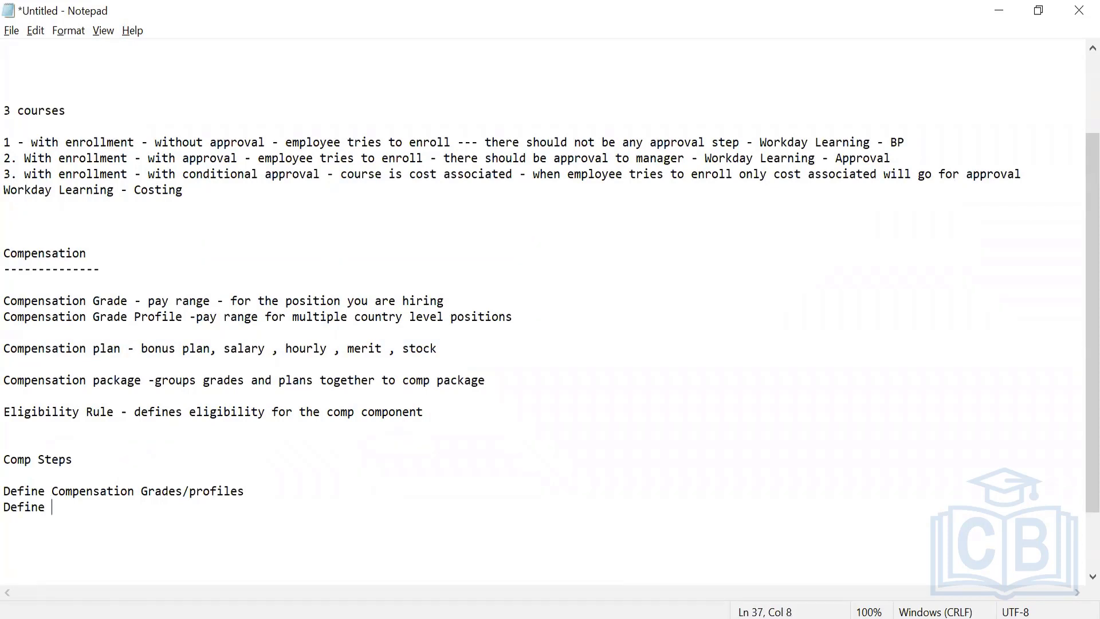
{"action": "type", "text": "Compensation "}
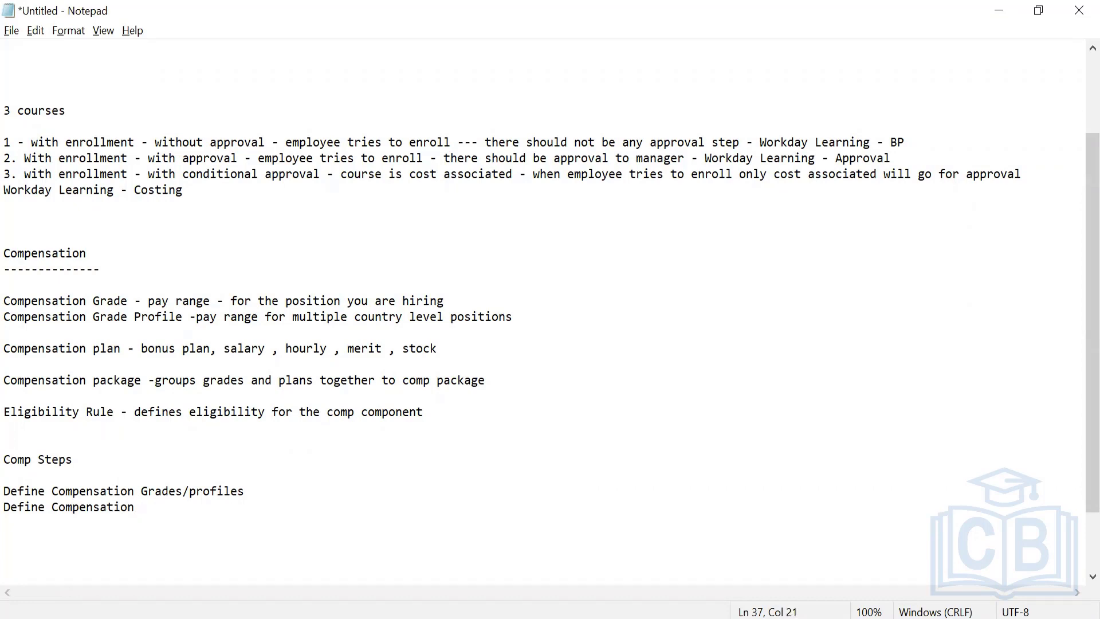
{"action": "type", "text": "Plans"}
{"action": "key", "text": "Return"}
Add "Group grades and plans to make package" as the third line of the Comp Steps list
{"action": "type", "text": "D"}
{"action": "key", "text": "BackSpace"}
{"action": "type", "text": "Group"}
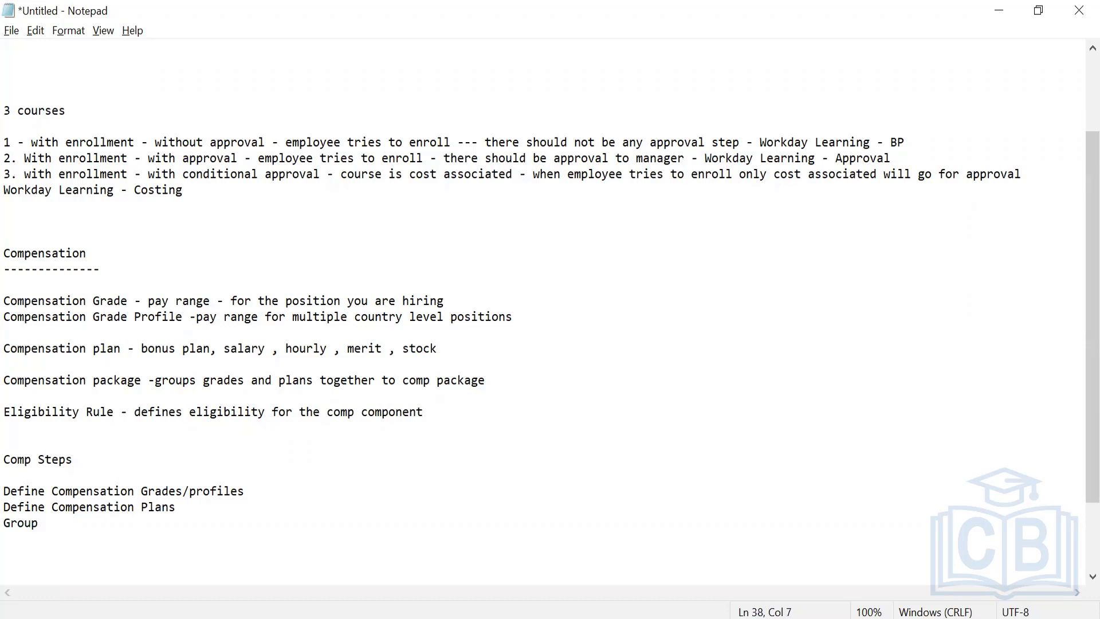
{"action": "type", "text": " grades and plans "}
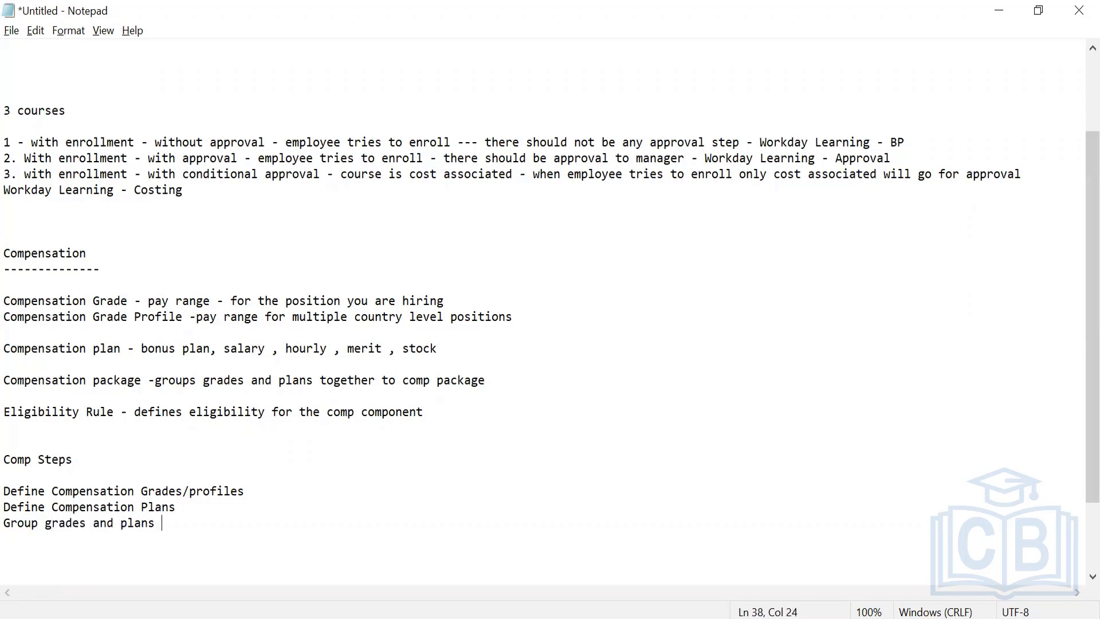
{"action": "type", "text": "to make package"}
{"action": "key", "text": "Return"}
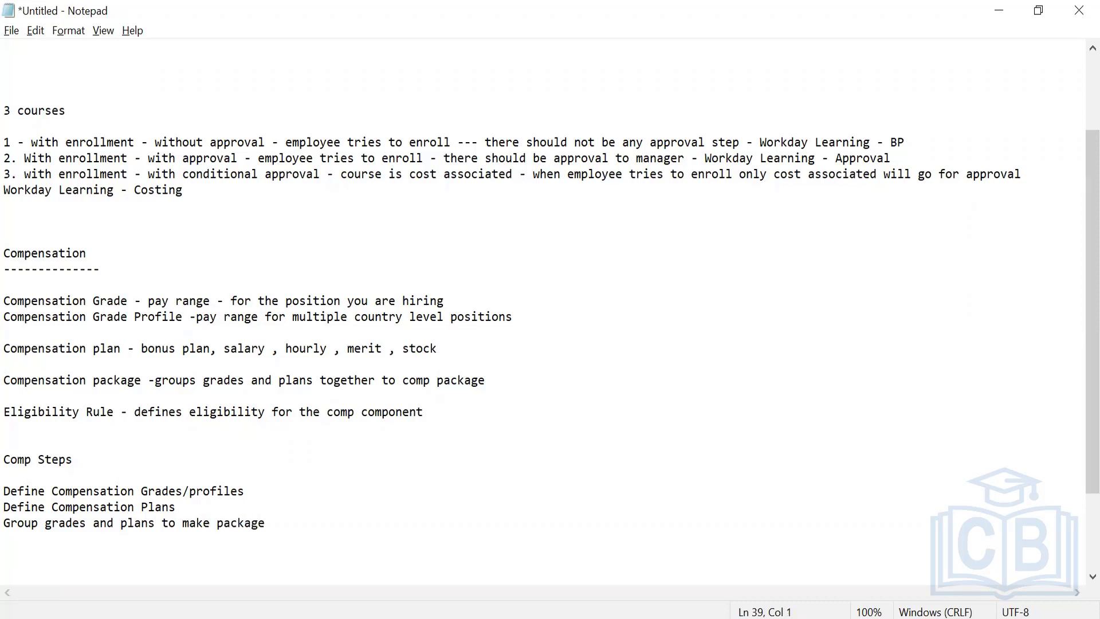
Add "Assign eligibility rules" as the fourth line of the Comp Steps list
{"action": "type", "text": "Assign eligibility rules"}
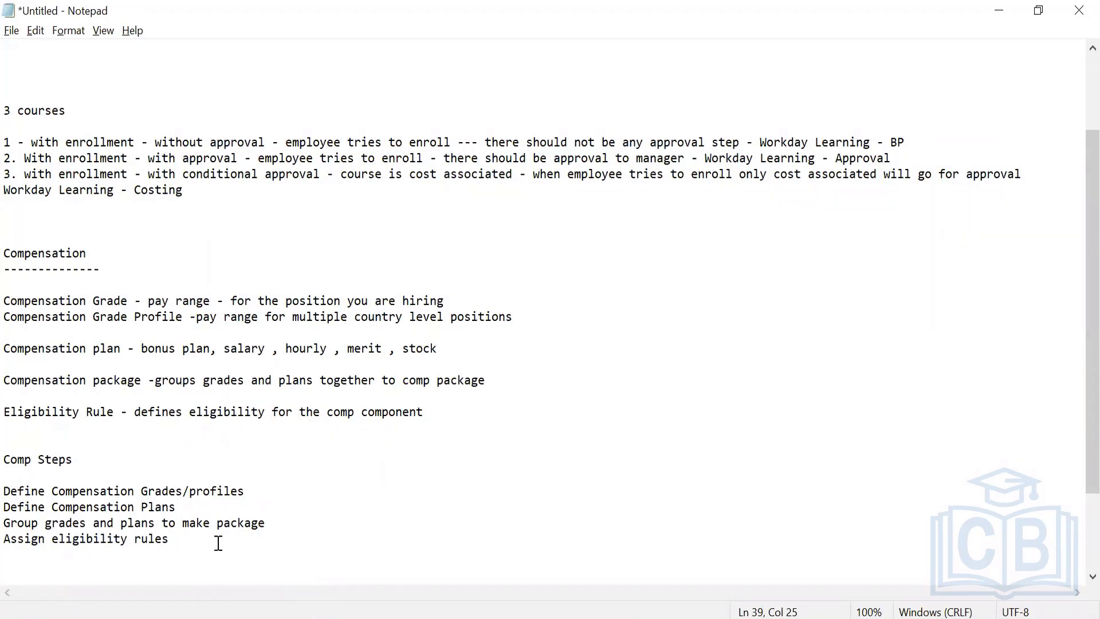
{"action": "left_click_drag", "start_coordinate": [95, 491], "coordinate": [220, 497]}
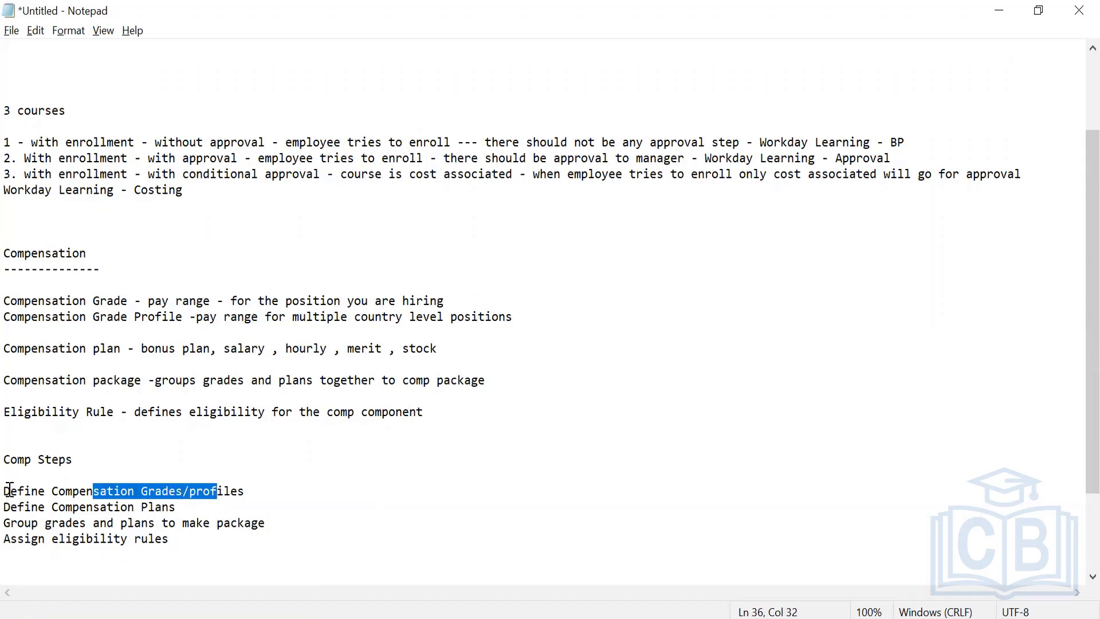
{"action": "left_click_drag", "start_coordinate": [6, 492], "coordinate": [286, 526]}
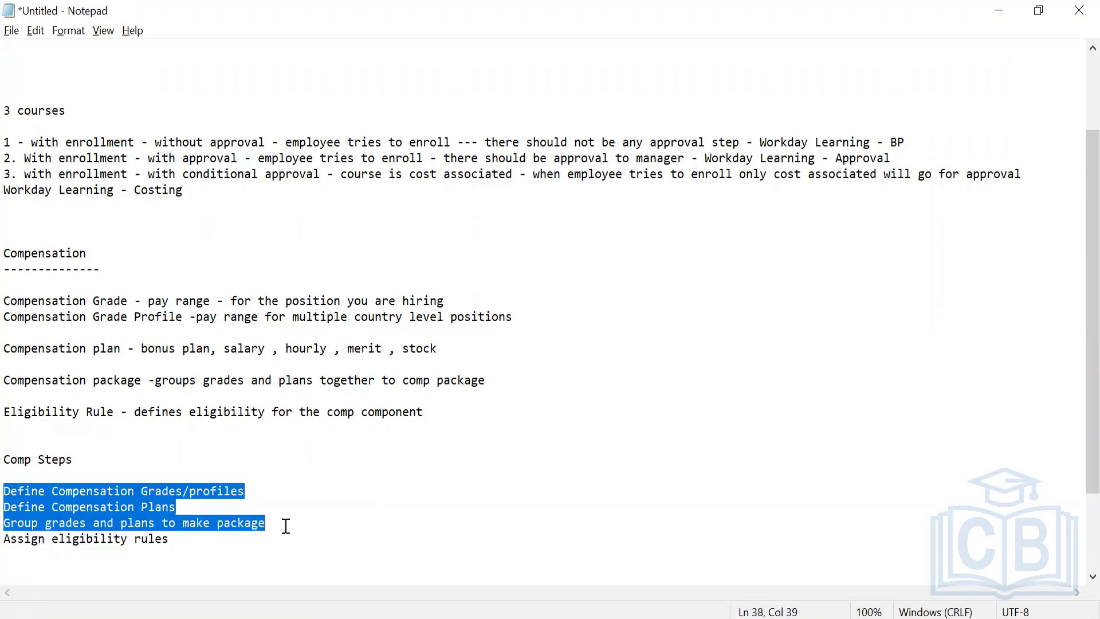
Extend the "Assign eligibility rules" line with "to package / comp components"
{"action": "left_click", "coordinate": [189, 540]}
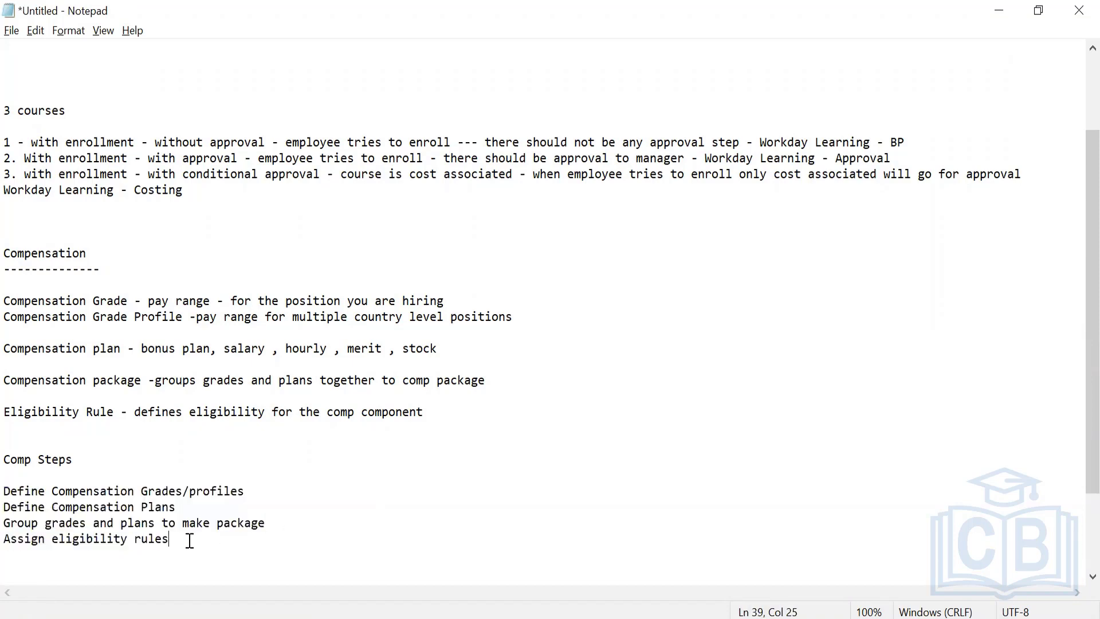
{"action": "key", "text": "Return"}
{"action": "key", "text": "BackSpace"}
{"action": "type", "text": "to package ."}
{"action": "key", "text": "BackSpace"}
{"action": "type", "text": "/ comp "}
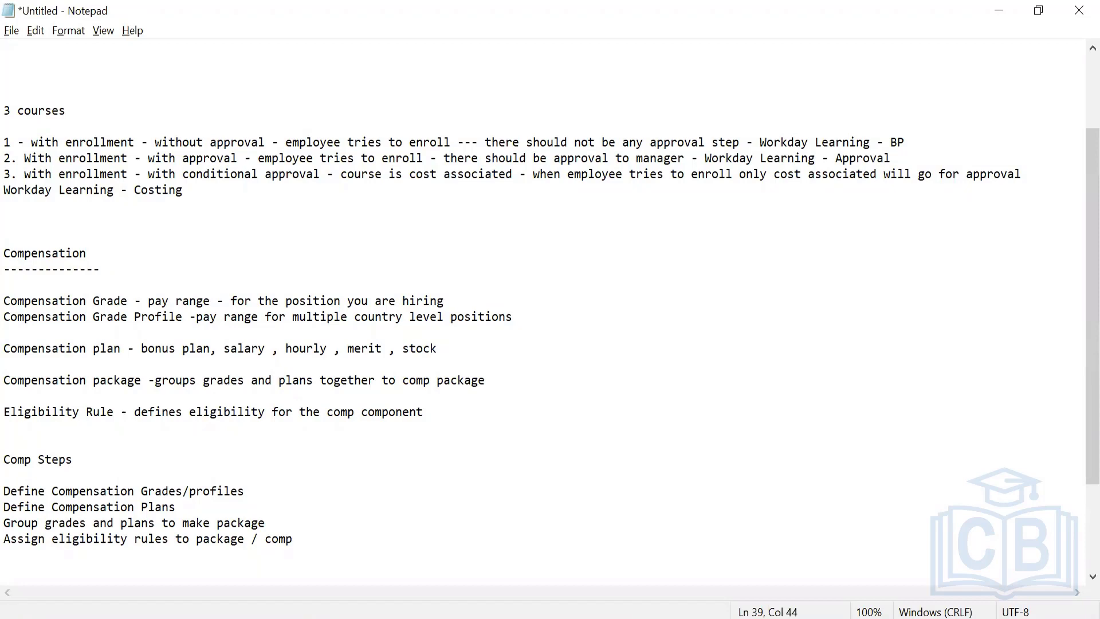
{"action": "type", "text": "compe"}
{"action": "key", "text": "BackSpace"}
{"action": "type", "text": "omponents"}
Review the four lines under Comp Steps, highlighting the whole list and the eligibility rules line
{"action": "left_click", "coordinate": [7, 489]}
{"action": "left_click_drag", "start_coordinate": [294, 545], "coordinate": [370, 538]}
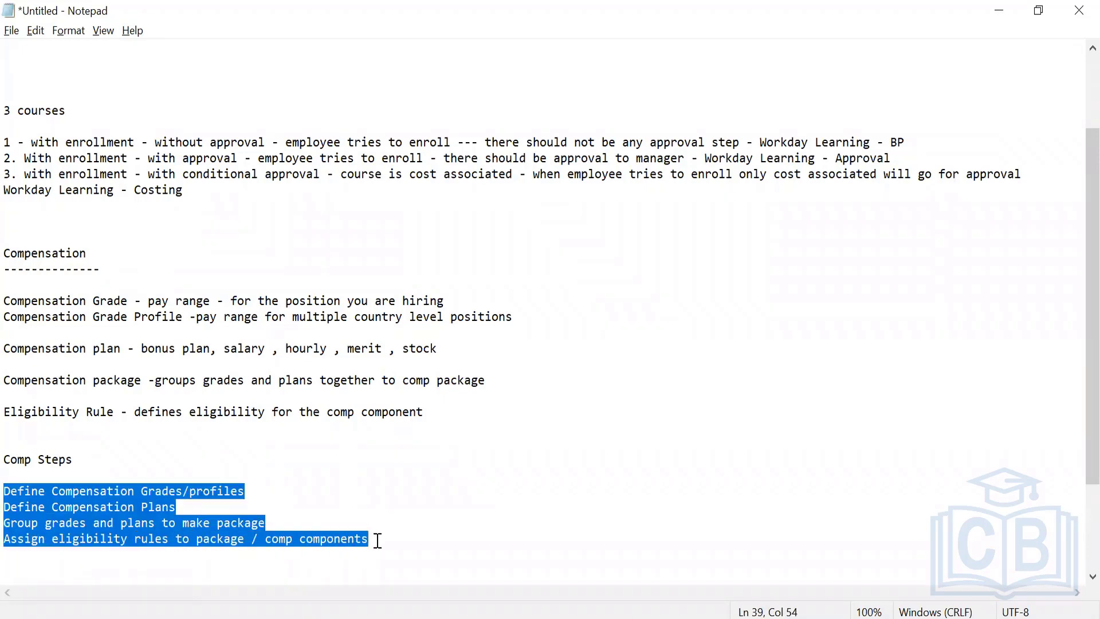
{"action": "left_click", "coordinate": [378, 541]}
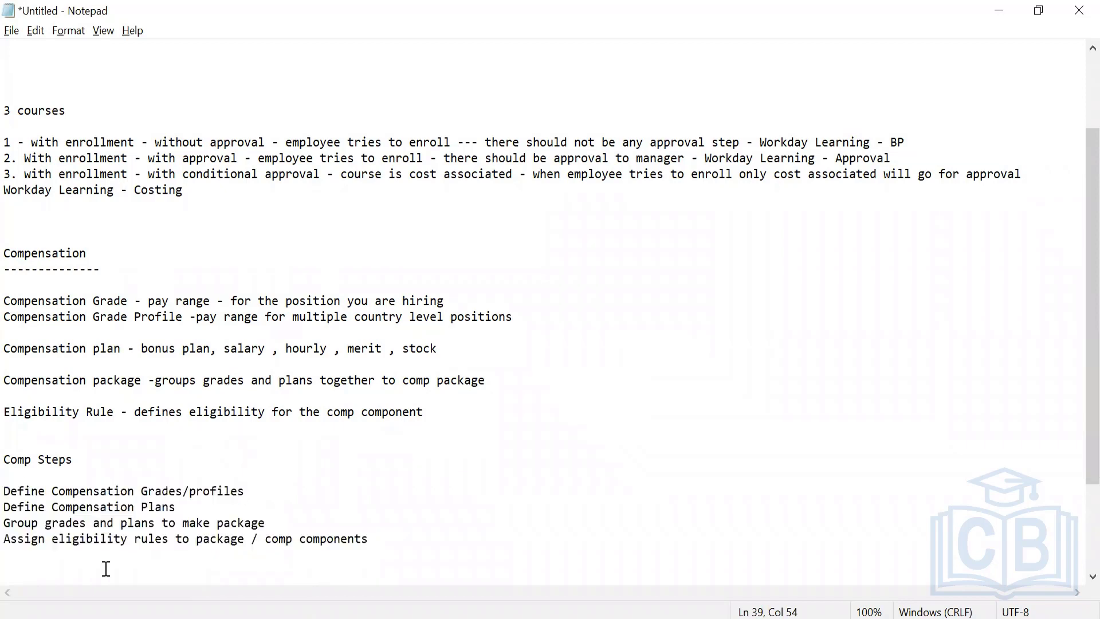
{"action": "left_click", "coordinate": [7, 540]}
{"action": "left_click_drag", "start_coordinate": [9, 540], "coordinate": [135, 556]}
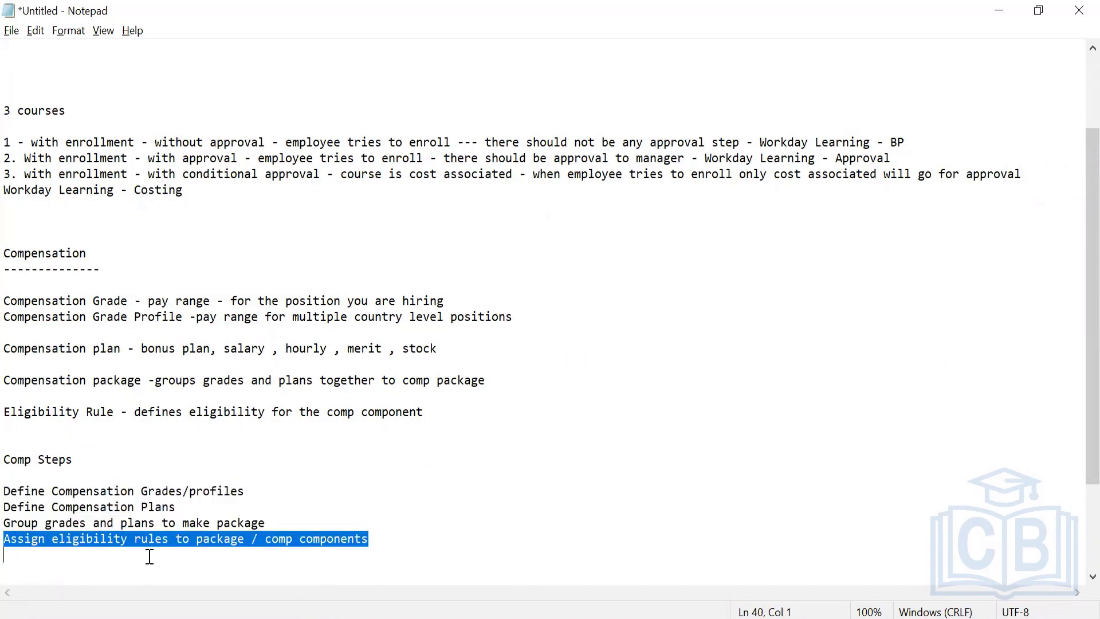
{"action": "left_click", "coordinate": [9, 485]}
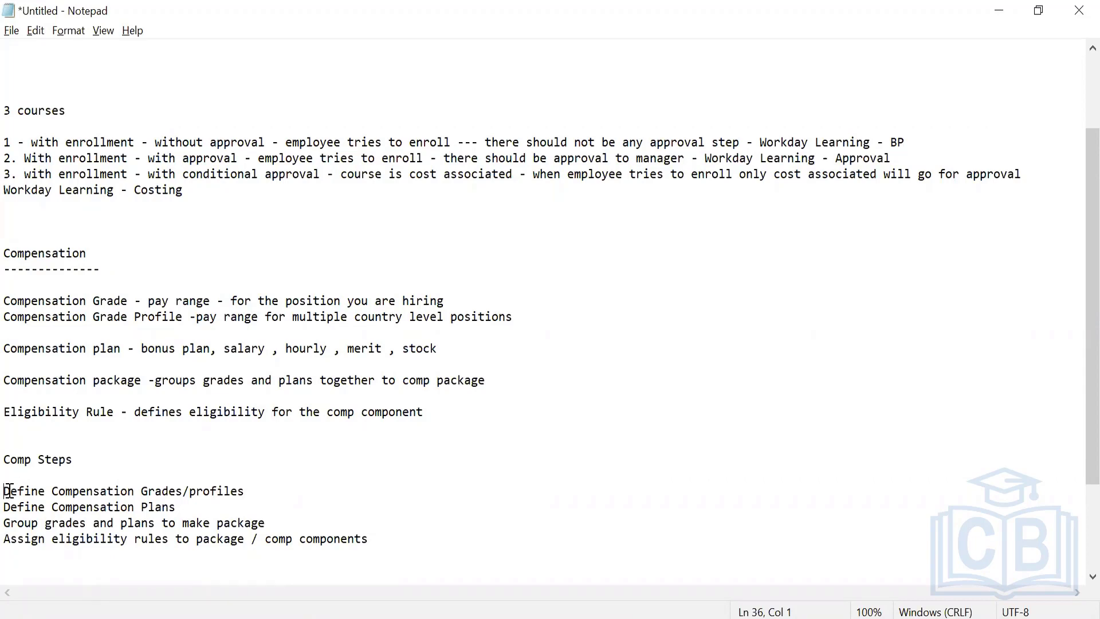
{"action": "left_click_drag", "start_coordinate": [8, 491], "coordinate": [210, 543]}
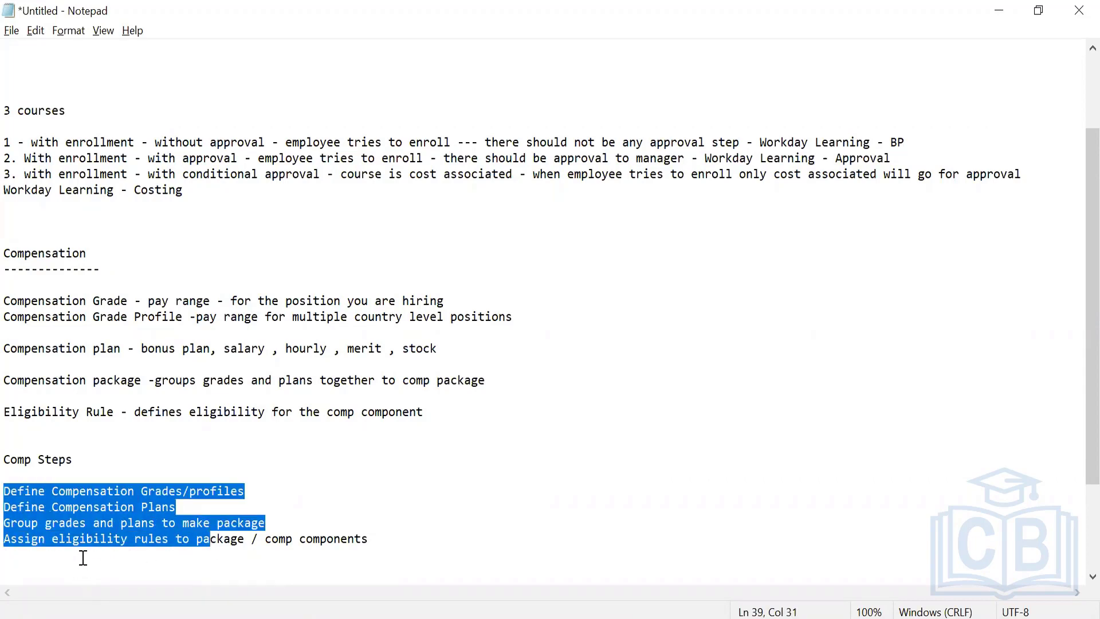
{"action": "left_click", "coordinate": [79, 534]}
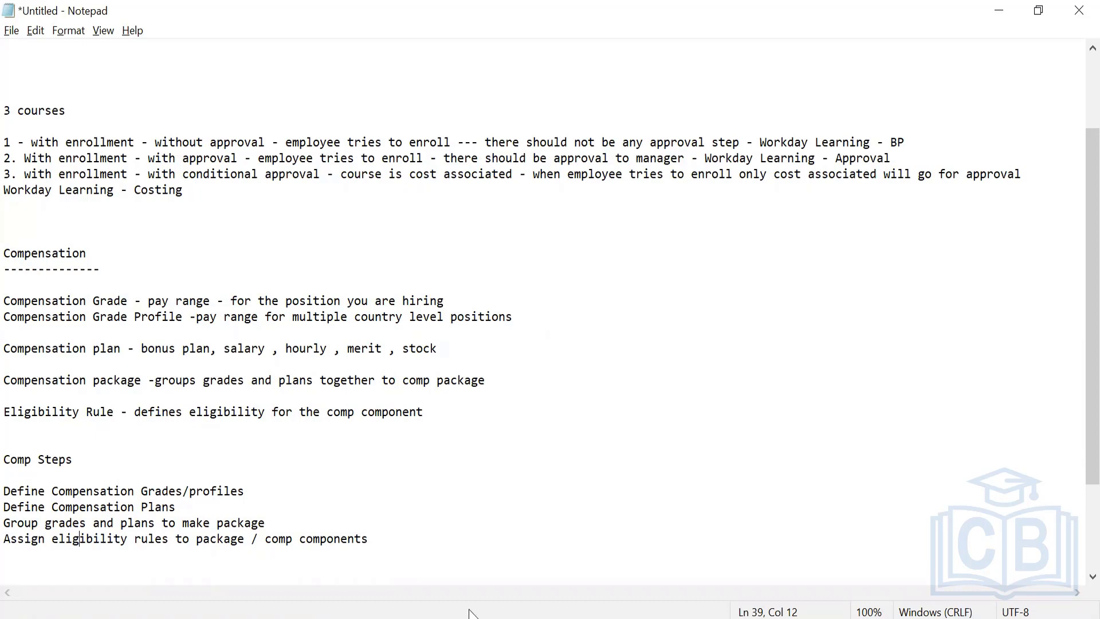
Switch to Workday in Firefox, search for "create compensation eligib" and open the Create Compensation Eligibility Rule task
{"action": "mouse_move", "coordinate": [615, 618]}
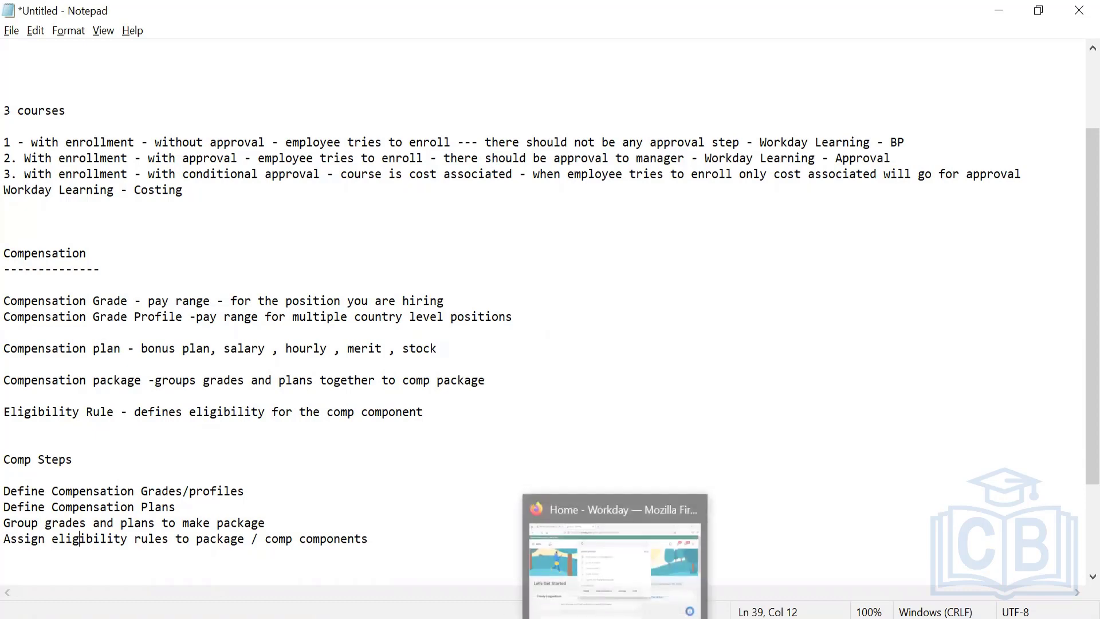
{"action": "left_click", "coordinate": [624, 553]}
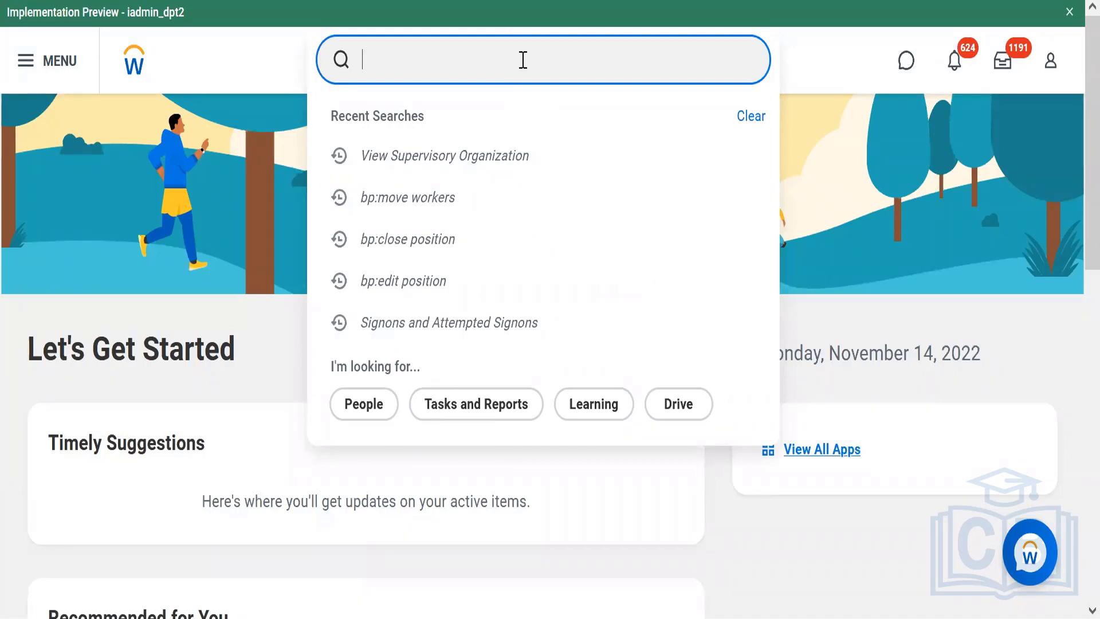
{"action": "type", "text": "create co"}
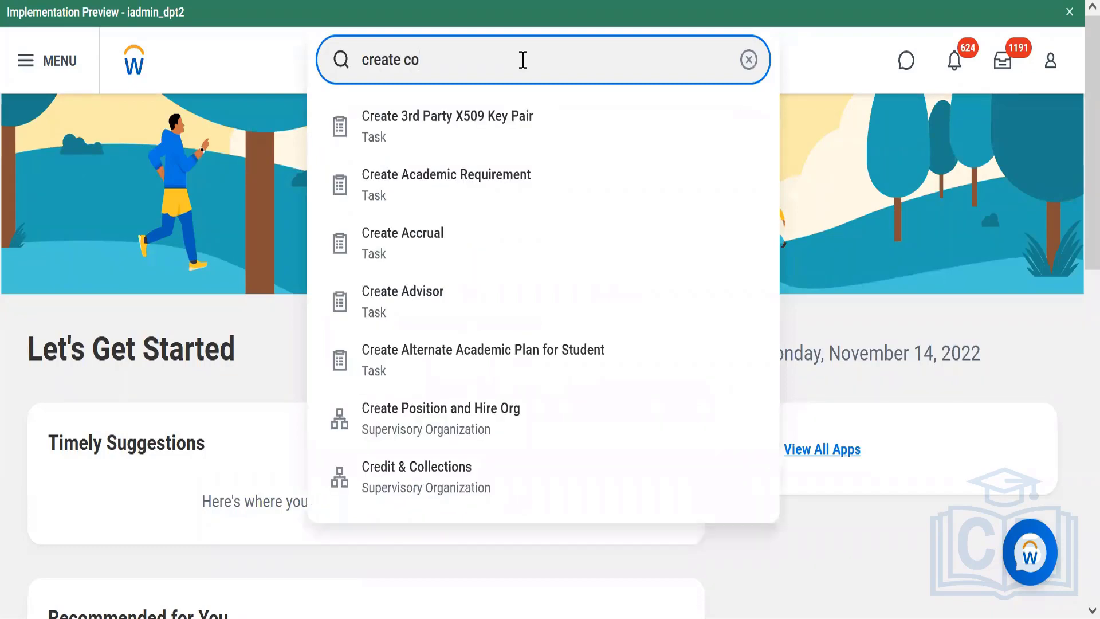
{"action": "type", "text": "mpensation "}
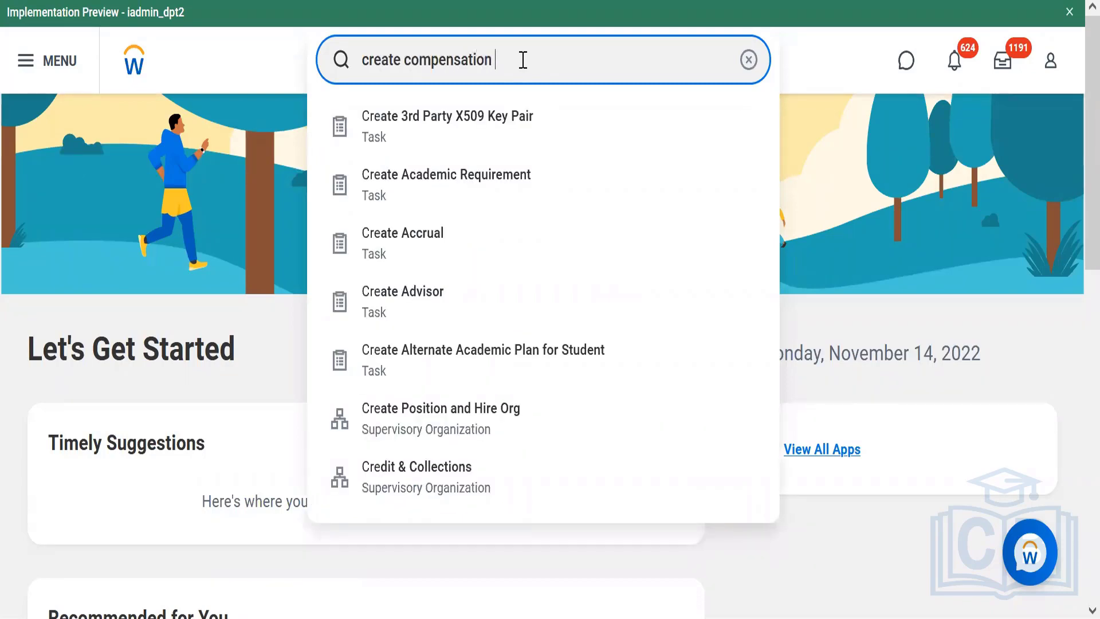
{"action": "type", "text": "eligib"}
{"action": "left_click", "coordinate": [536, 144]}
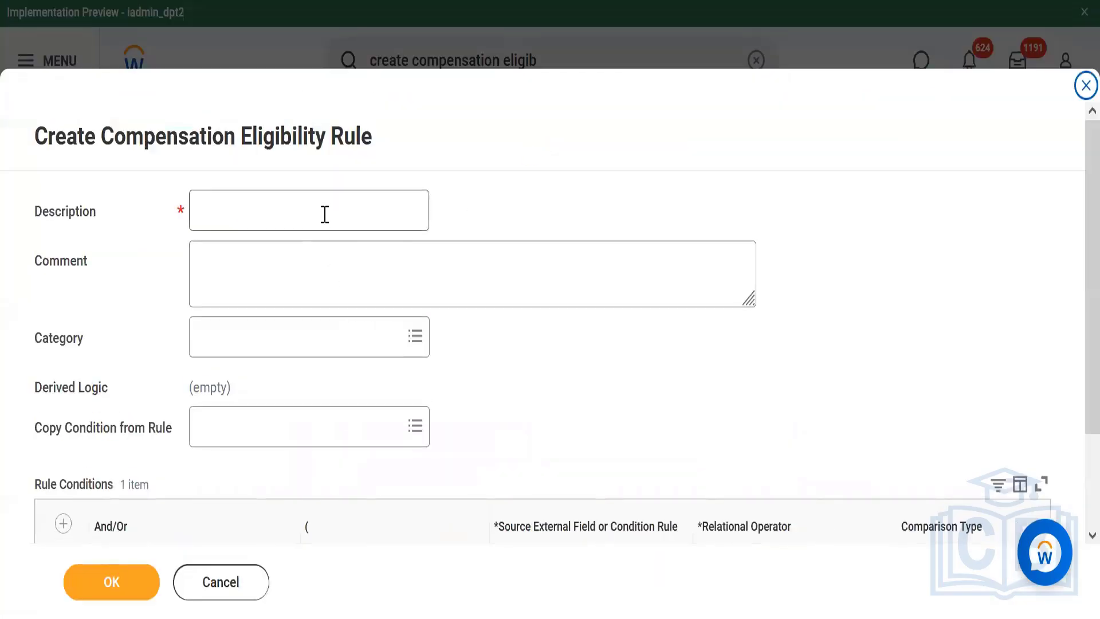
Set the rule's Description to "Comp Eligibility - Workday HRIS" followed by the person's first name in parentheses
{"action": "left_click", "coordinate": [324, 217]}
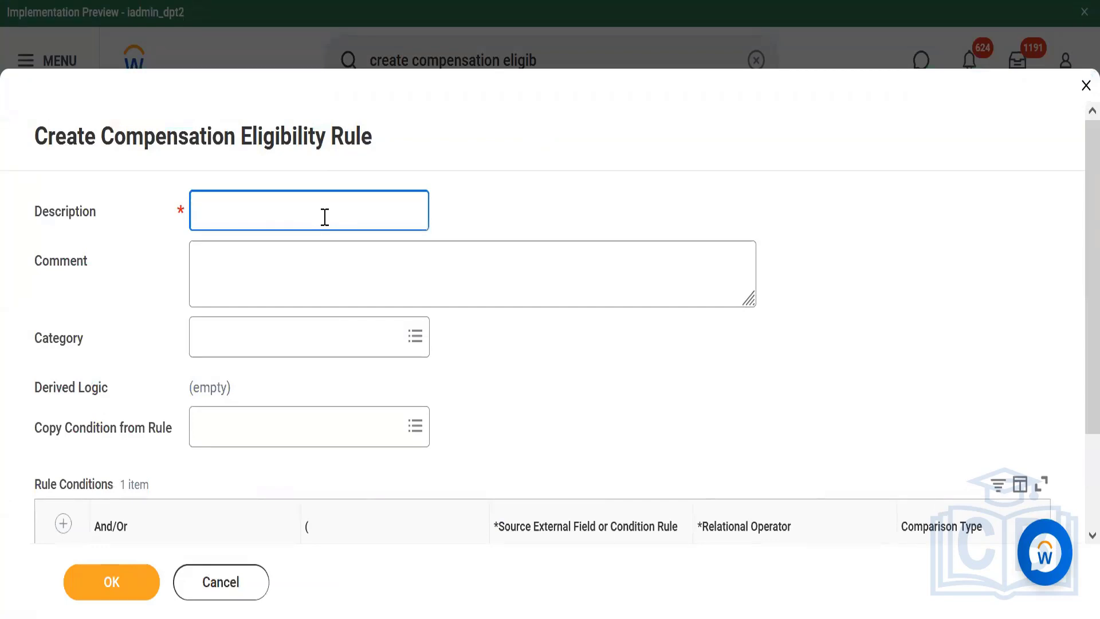
{"action": "type", "text": "Comp Elig"}
{"action": "key", "text": "BackSpace"}
{"action": "key", "text": "BackSpace"}
{"action": "type", "text": "igibility"}
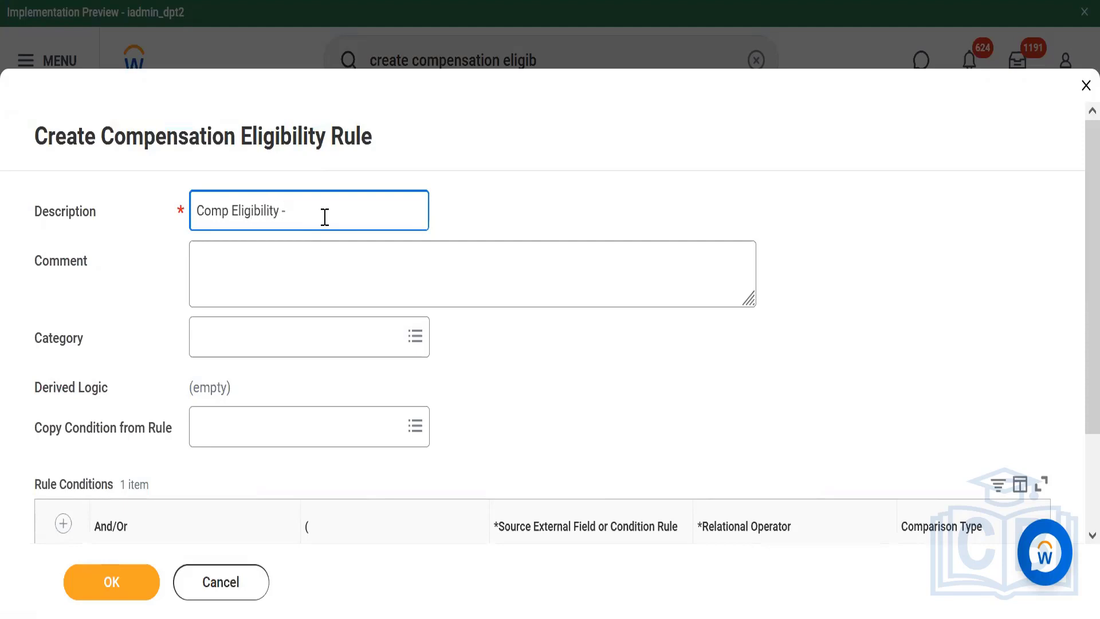
{"action": "type", "text": " - Workday HRIS"}
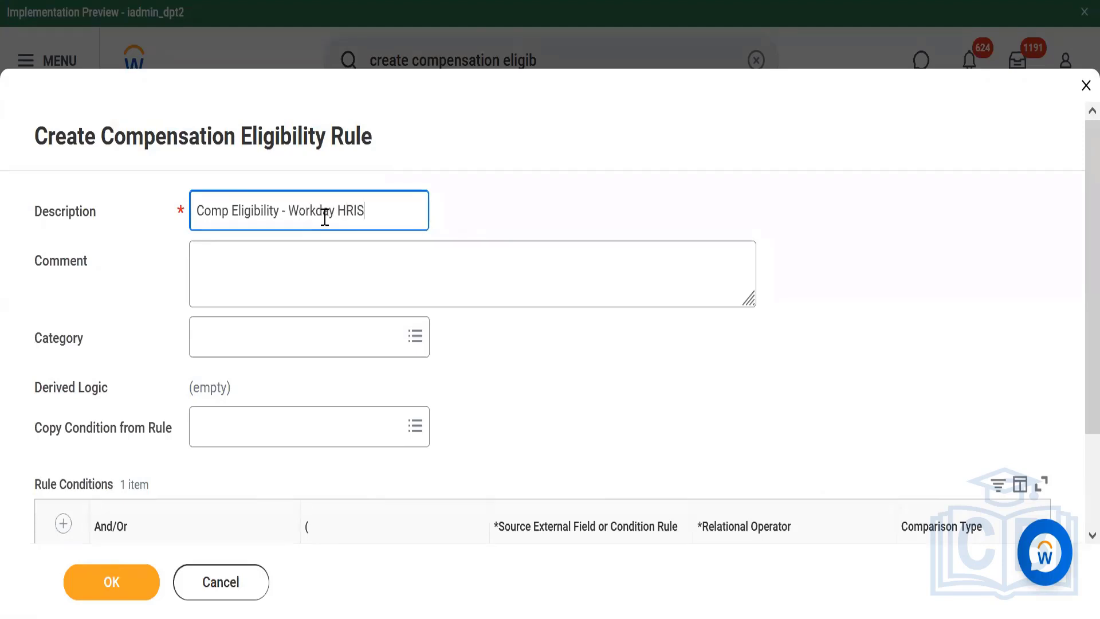
{"action": "type", "text": " (Amit)"}
Search the first rule condition's source external field options for "Organization"
{"action": "scroll", "coordinate": [1076, 226], "scroll_direction": "down", "scroll_amount": 2}
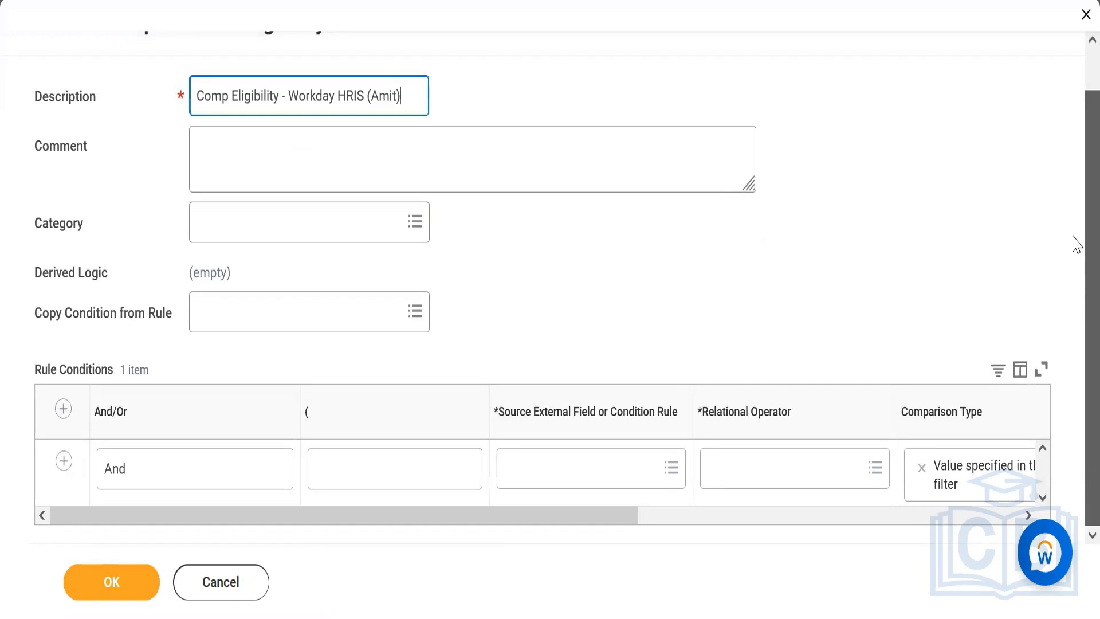
{"action": "left_click", "coordinate": [543, 476]}
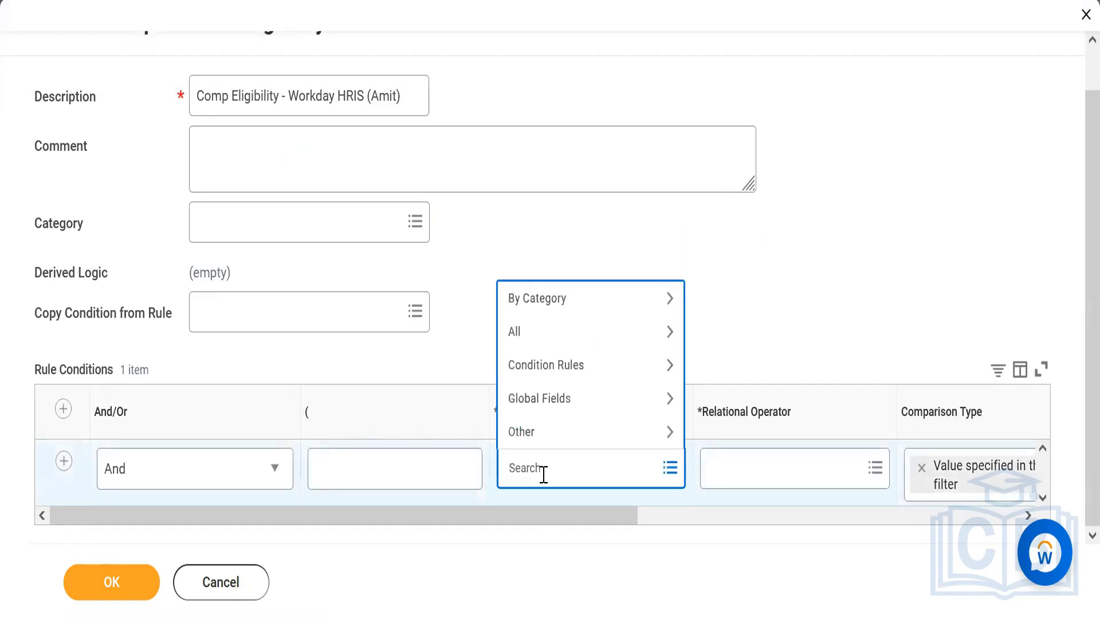
{"action": "type", "text": "Orhanization and "}
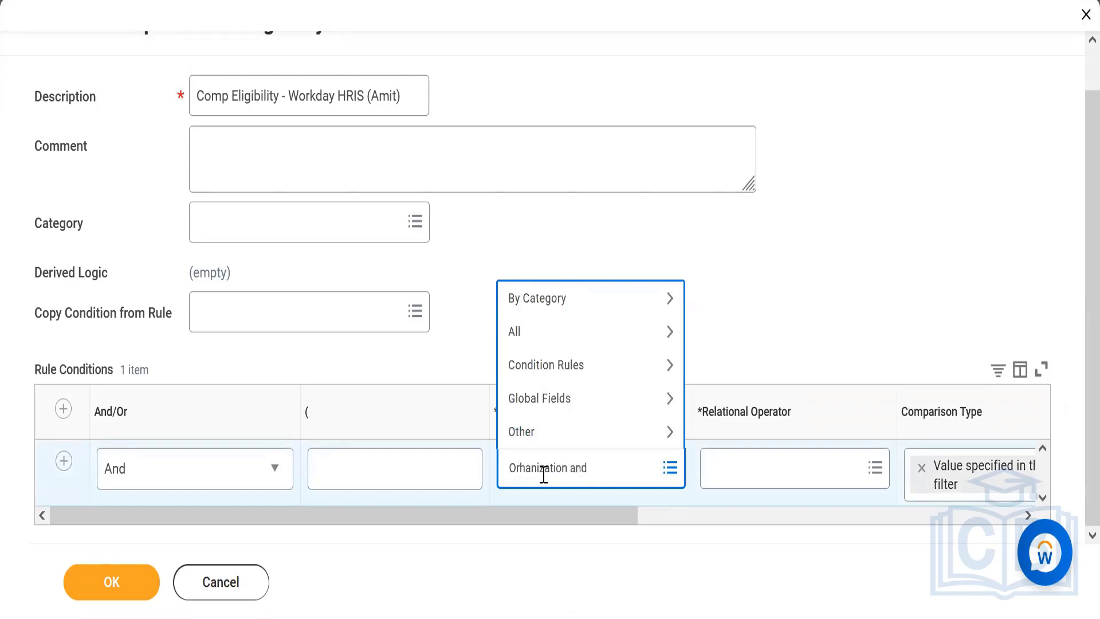
{"action": "type", "text": "s"}
{"action": "key", "text": "BackSpace"}
{"action": "key", "text": "BackSpace"}
{"action": "key", "text": "BackSpace"}
{"action": "key", "text": "BackSpace"}
{"action": "key", "text": "BackSpace"}
{"action": "key", "text": "BackSpace"}
{"action": "key", "text": "Return"}
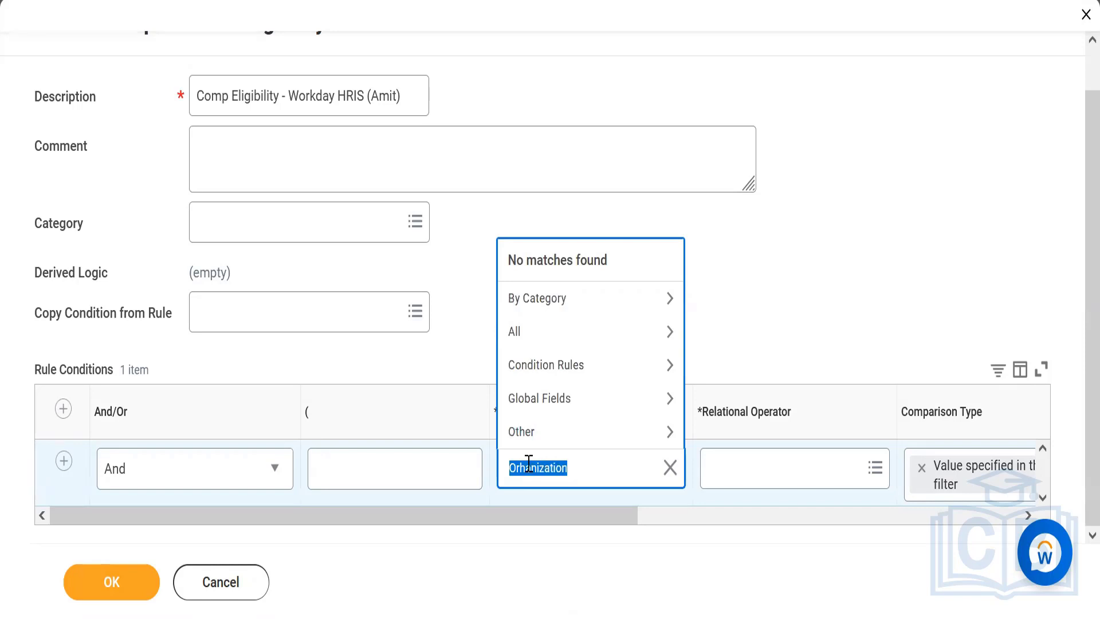
{"action": "left_click", "coordinate": [528, 466]}
{"action": "key", "text": "BackSpace"}
{"action": "type", "text": "g"}
{"action": "key", "text": "Return"}
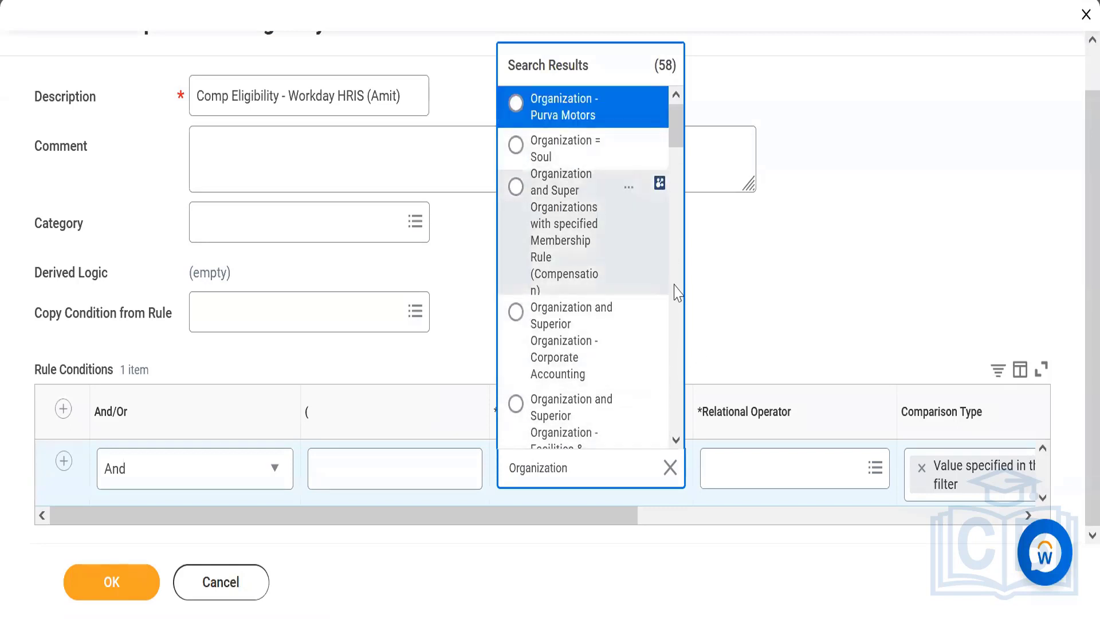
Set the condition's source field to Organization and Superior Organizations (Compensation) and its relational operator to any in the selection list
{"action": "left_click", "coordinate": [676, 440]}
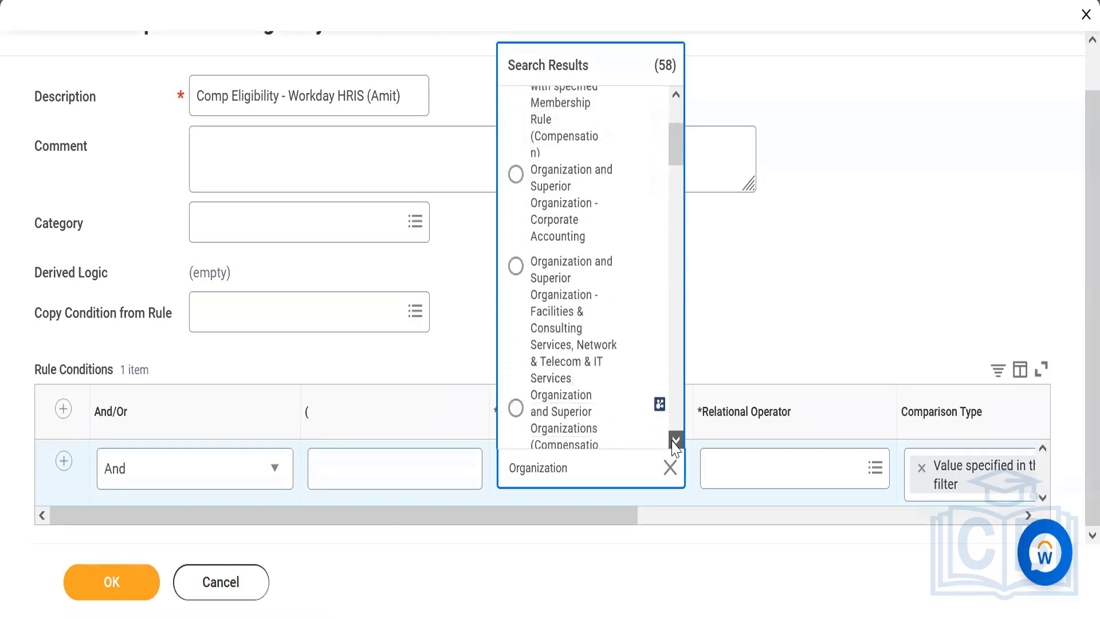
{"action": "left_click", "coordinate": [677, 440]}
{"action": "left_click", "coordinate": [613, 351]}
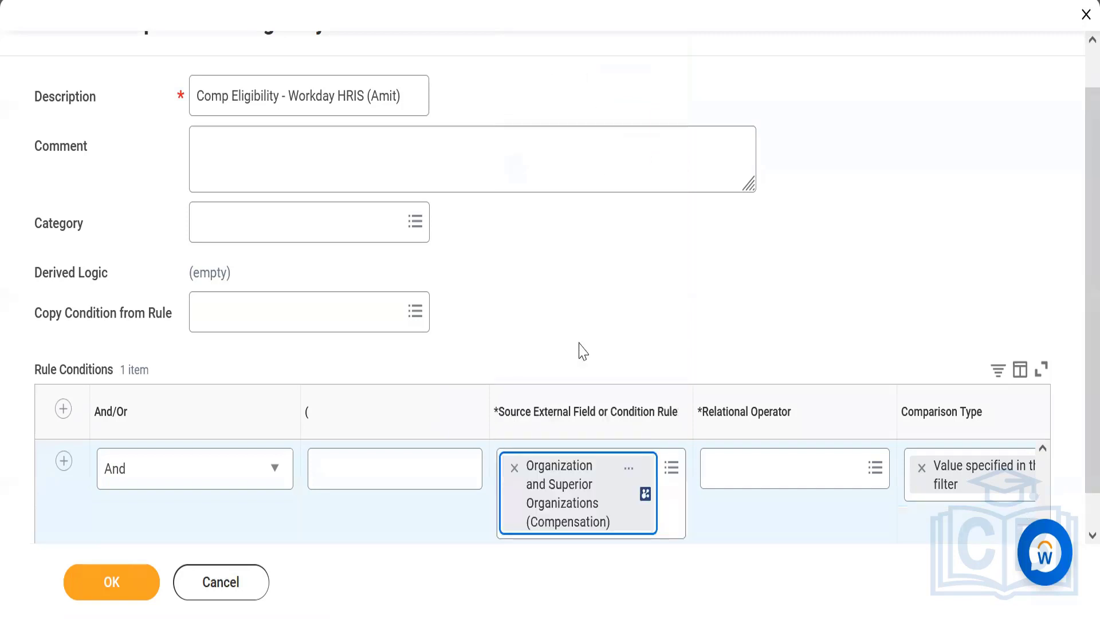
{"action": "left_click", "coordinate": [756, 474]}
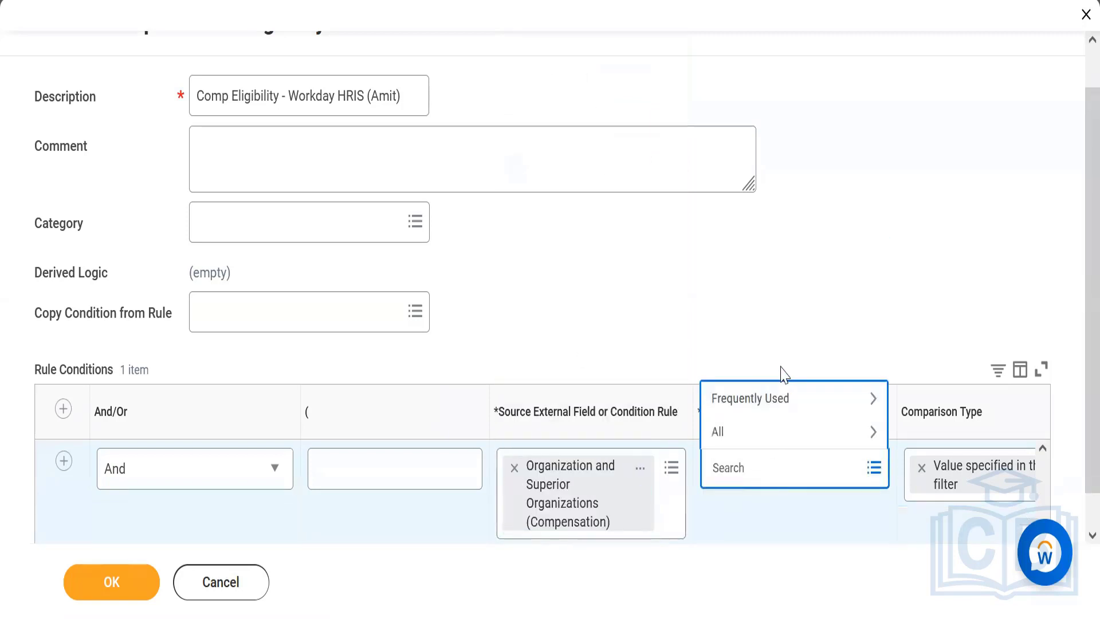
{"action": "left_click", "coordinate": [775, 398]}
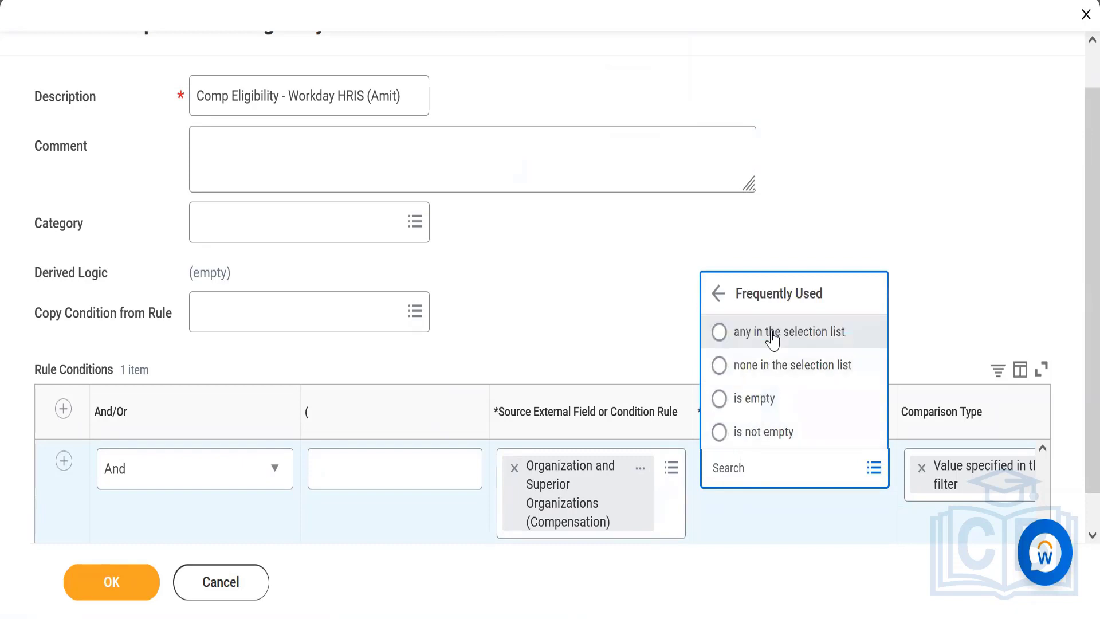
{"action": "left_click", "coordinate": [773, 340]}
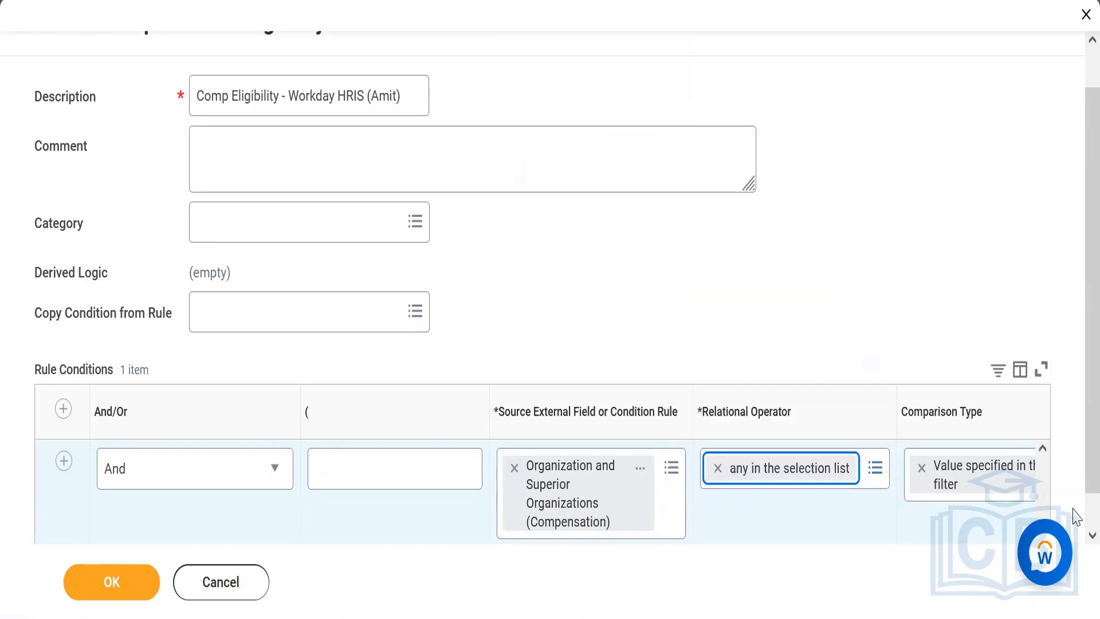
Set the comparison value to the "Workday HRIS" organization with the person's first name in parentheses, and save the rule
{"action": "scroll", "coordinate": [1026, 522], "scroll_direction": "down", "scroll_amount": 1}
{"action": "left_click", "coordinate": [976, 519]}
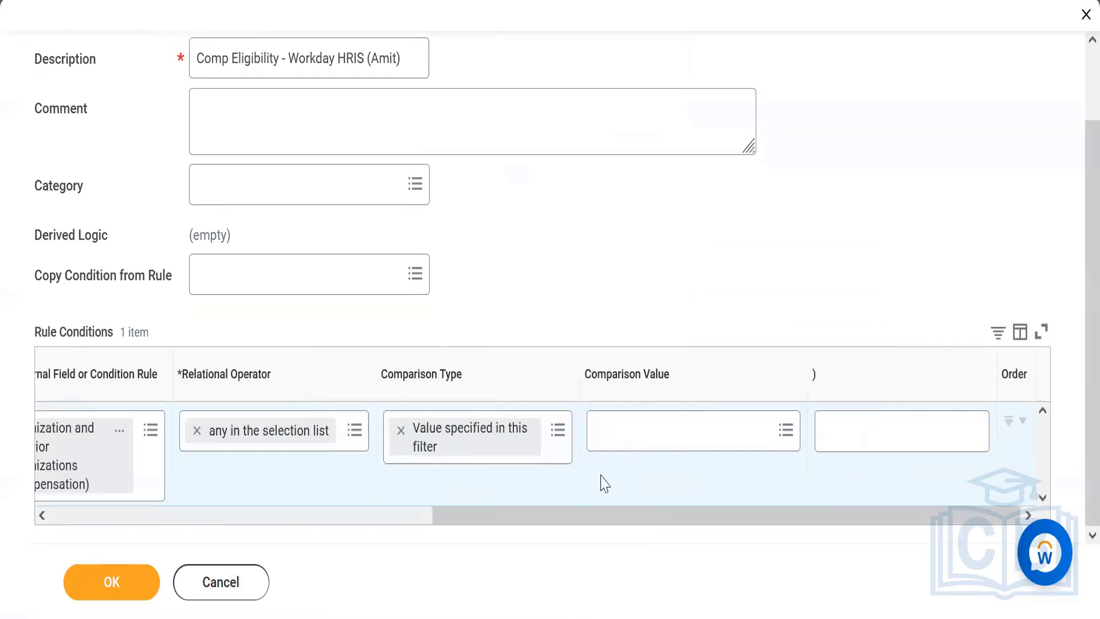
{"action": "left_click", "coordinate": [619, 441]}
{"action": "type", "text": "Workd"}
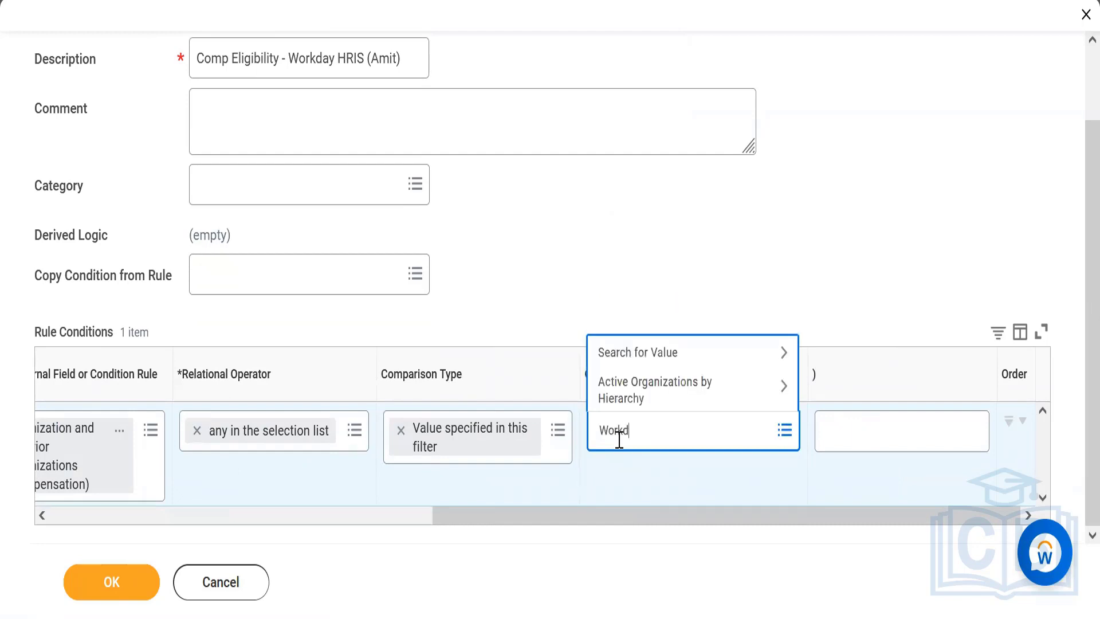
{"action": "type", "text": "ay HRIS"}
{"action": "key", "text": "Return"}
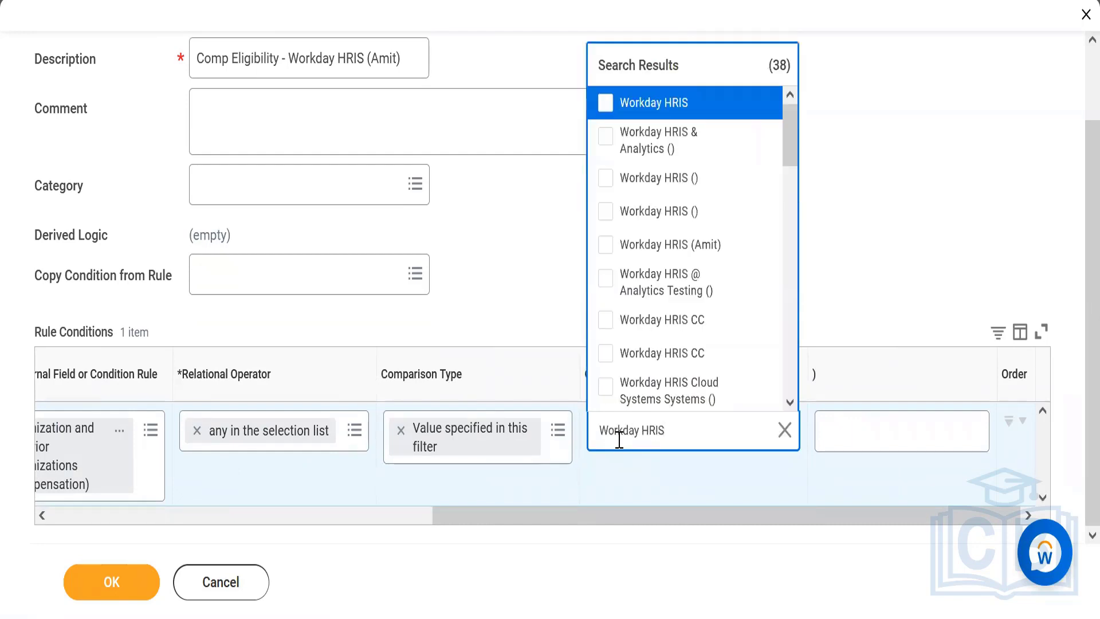
{"action": "left_click", "coordinate": [714, 252]}
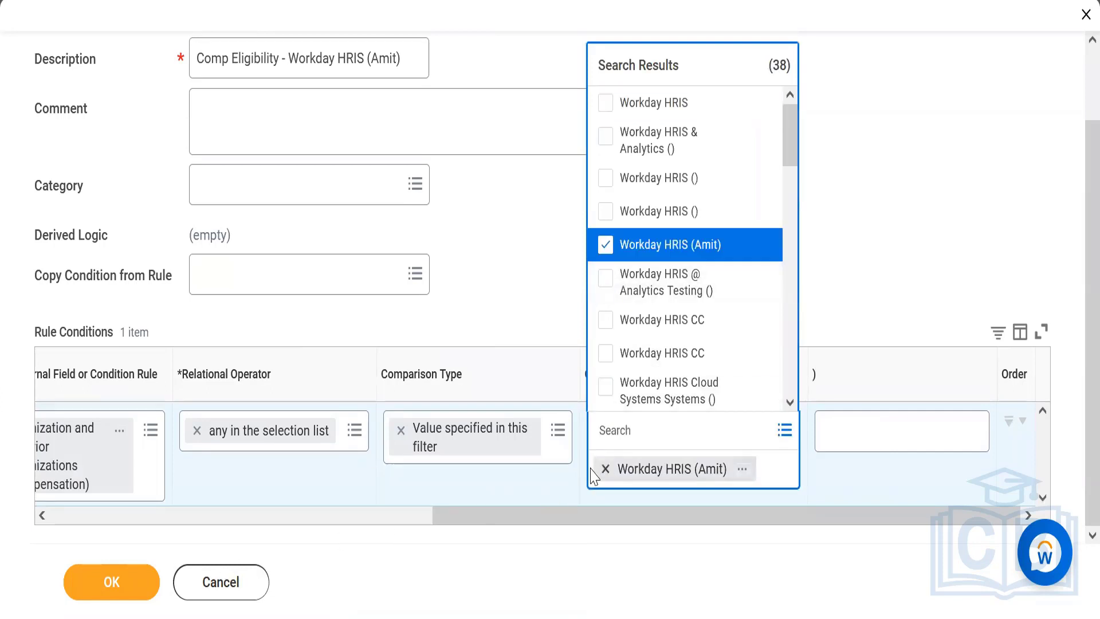
{"action": "left_click", "coordinate": [487, 484]}
{"action": "left_click", "coordinate": [372, 516]}
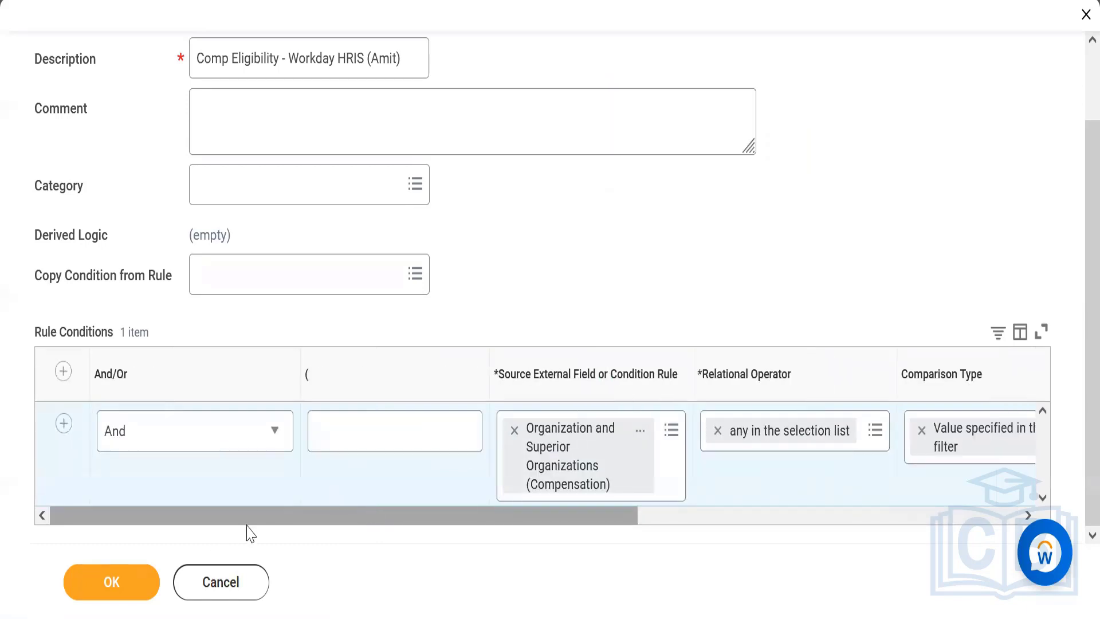
{"action": "left_click", "coordinate": [109, 585]}
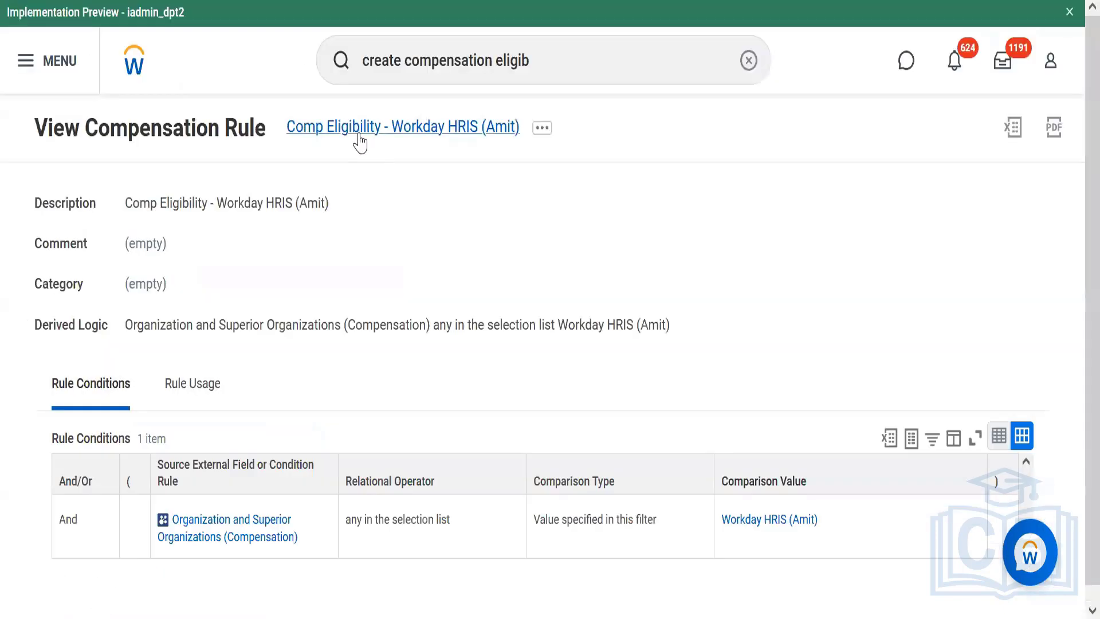
Copy the saved rule's name and paste it in Notepad on a new "Eligibility rule -" line below the Comp Steps
{"action": "right_click", "coordinate": [359, 142]}
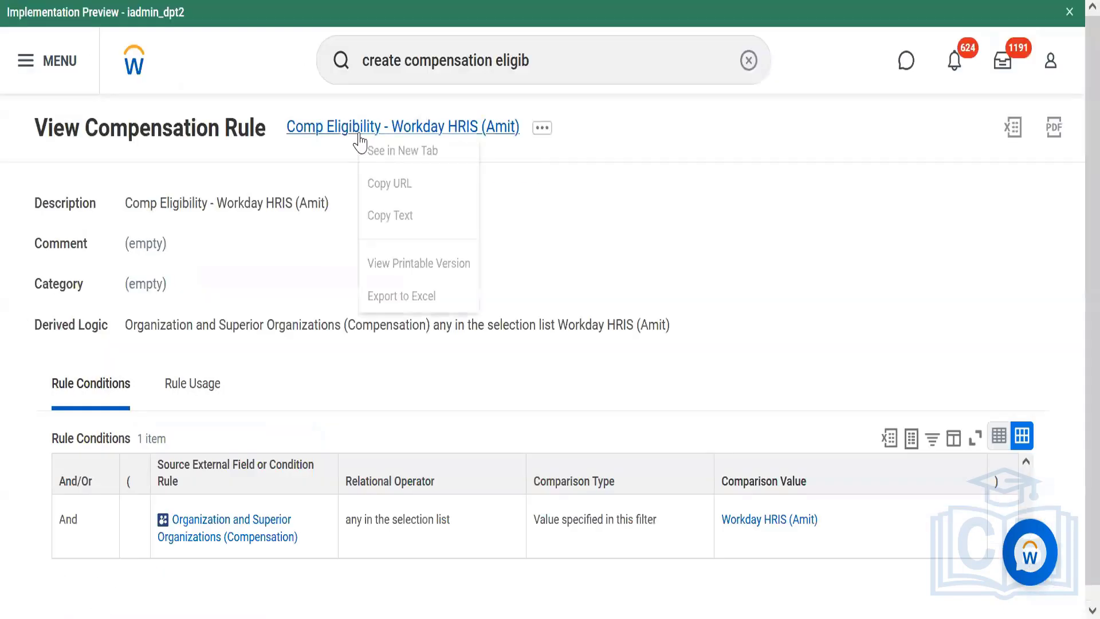
{"action": "left_click", "coordinate": [405, 220]}
{"action": "key", "text": "alt+Tab"}
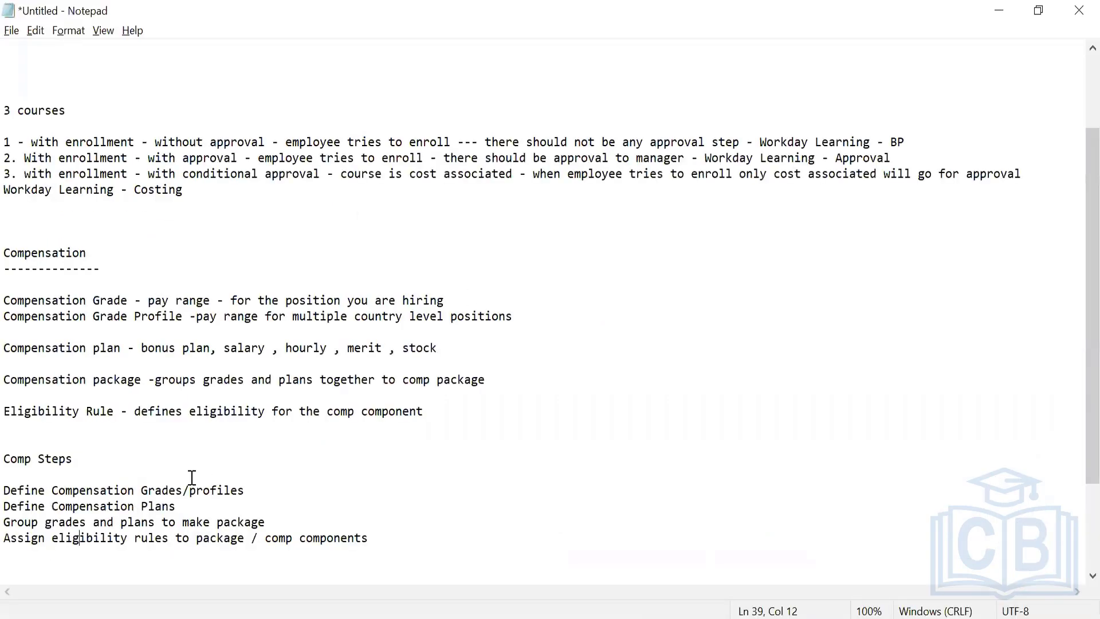
{"action": "left_click", "coordinate": [369, 537]}
{"action": "key", "text": "Return"}
{"action": "key", "text": "Return"}
{"action": "key", "text": "Return"}
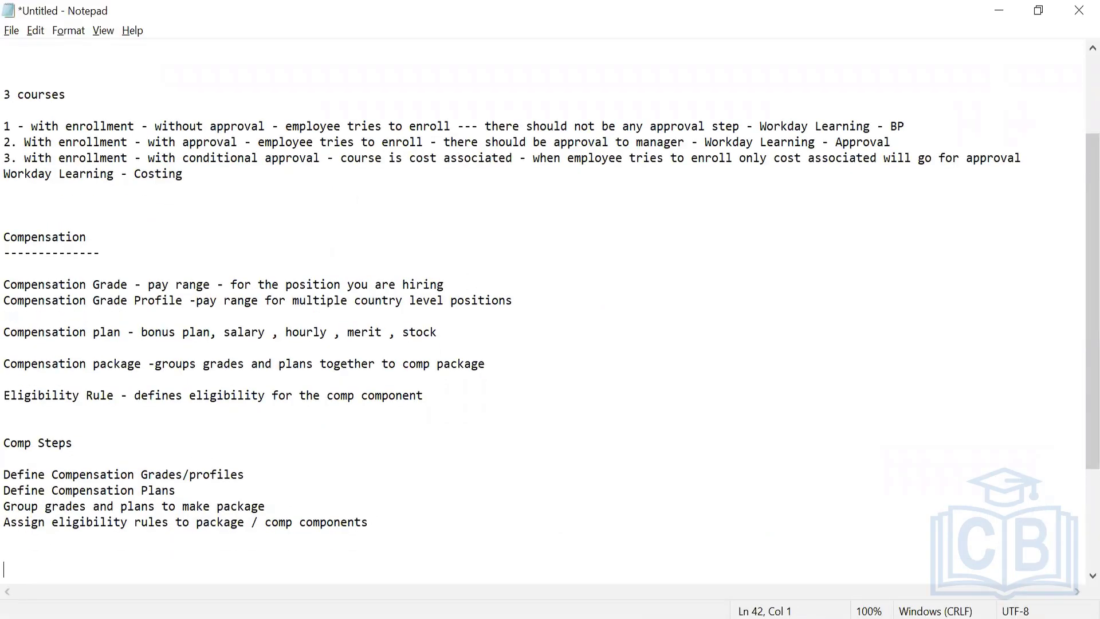
{"action": "type", "text": "Eligibility rule -"}
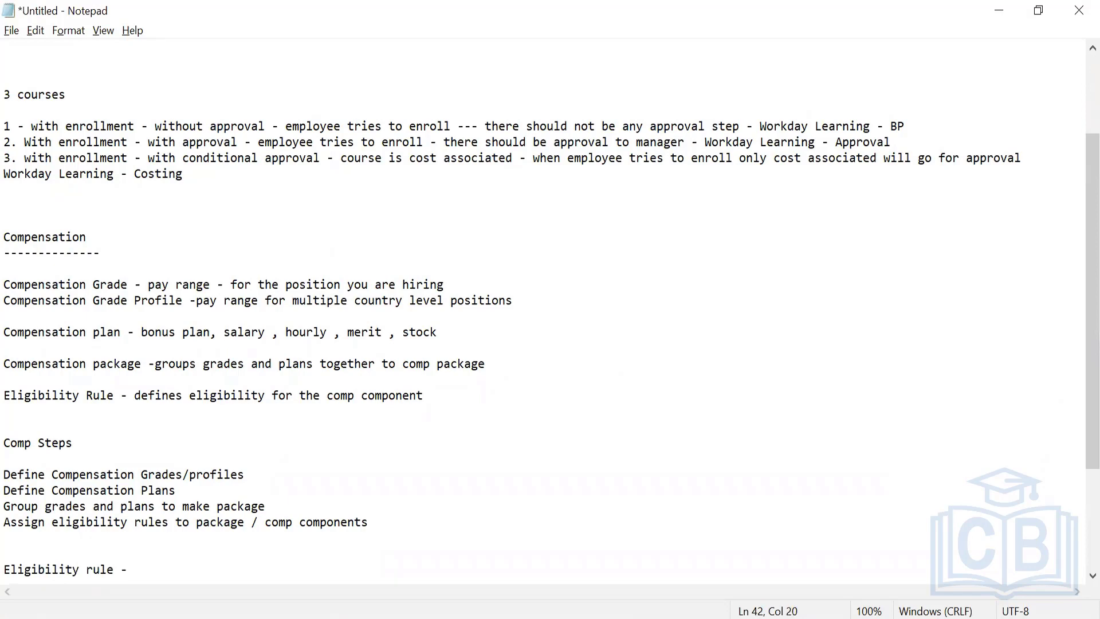
{"action": "key", "text": "ctrl+v"}
{"action": "key", "text": "Return"}
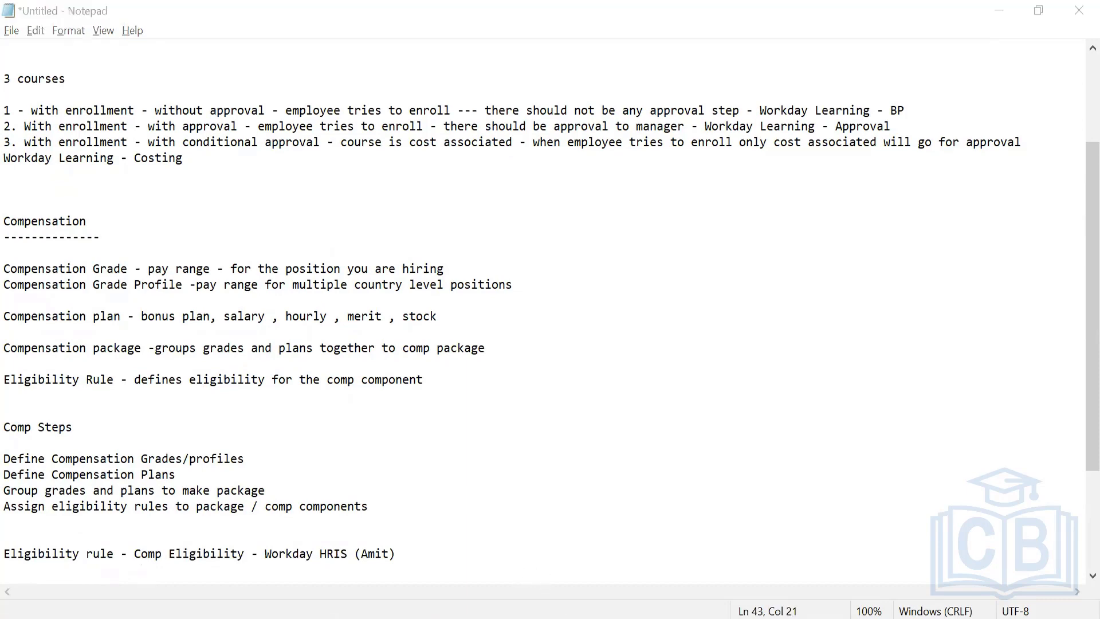
Switch back to Workday, open a new Create Compensation Eligibility Rule task and set its Description to "Comp Eligibility - Manager and Above"
{"action": "left_click", "coordinate": [684, 524]}
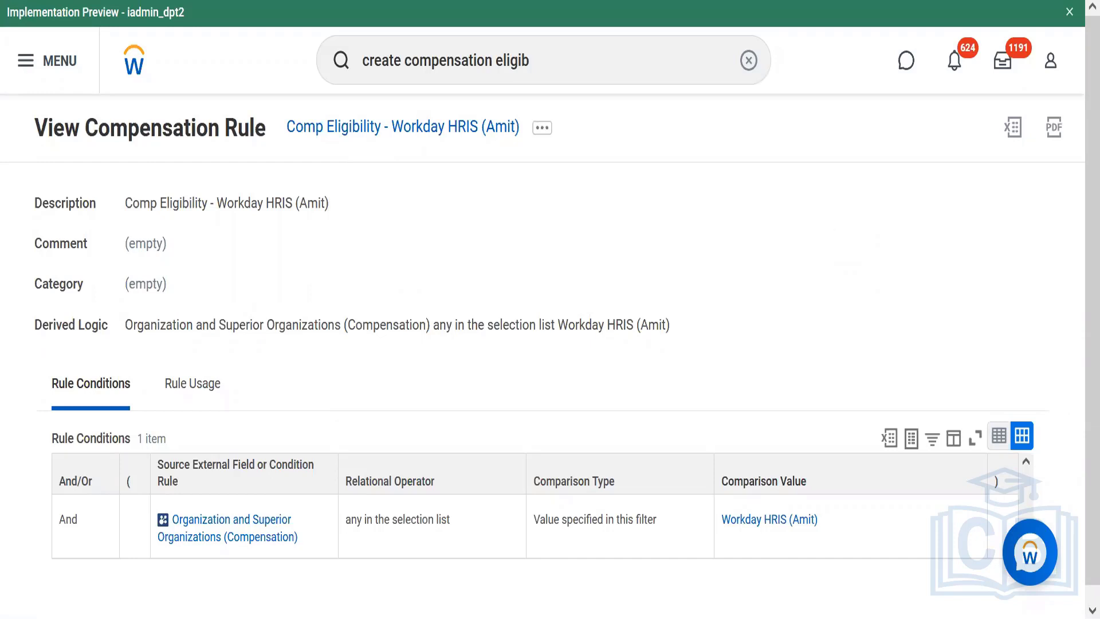
{"action": "left_click", "coordinate": [541, 67]}
{"action": "key", "text": "Return"}
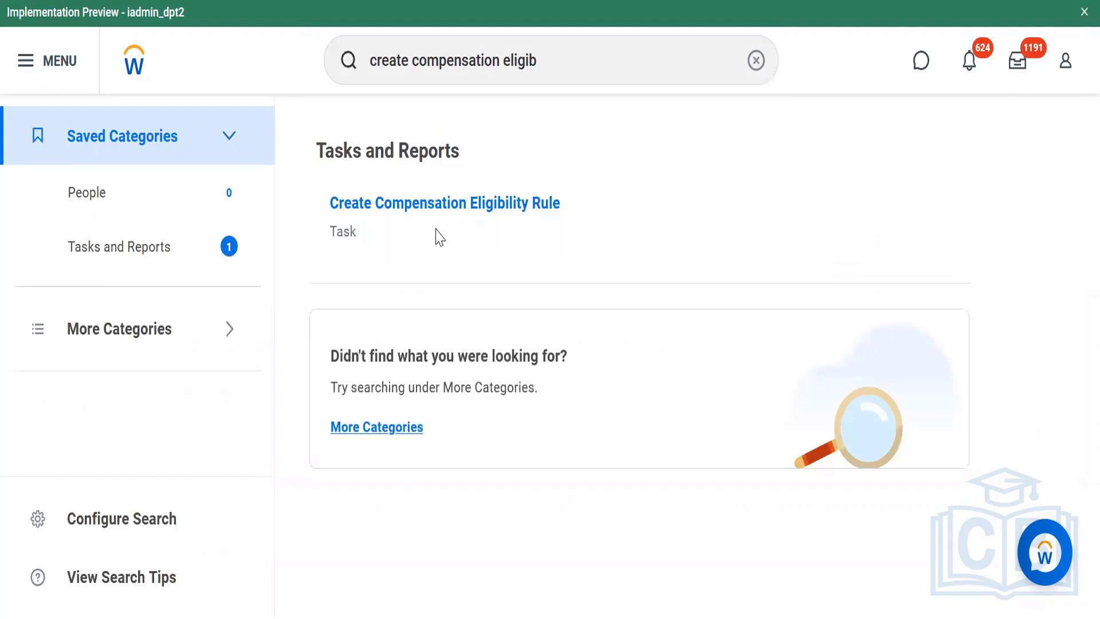
{"action": "left_click", "coordinate": [428, 210]}
{"action": "left_click", "coordinate": [312, 214]}
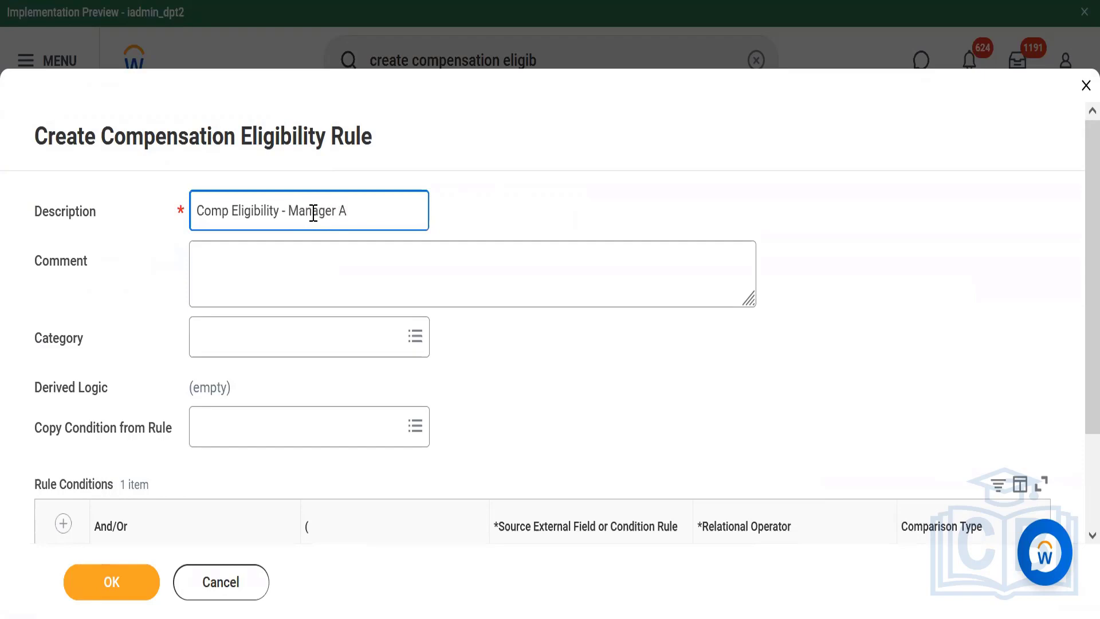
{"action": "type", "text": "d"}
{"action": "key", "text": "BackSpace"}
Set the rule condition's source field to Management Level (Compensation) with the relational operator any in the selection list
{"action": "scroll", "coordinate": [1073, 287], "scroll_direction": "down", "scroll_amount": 2}
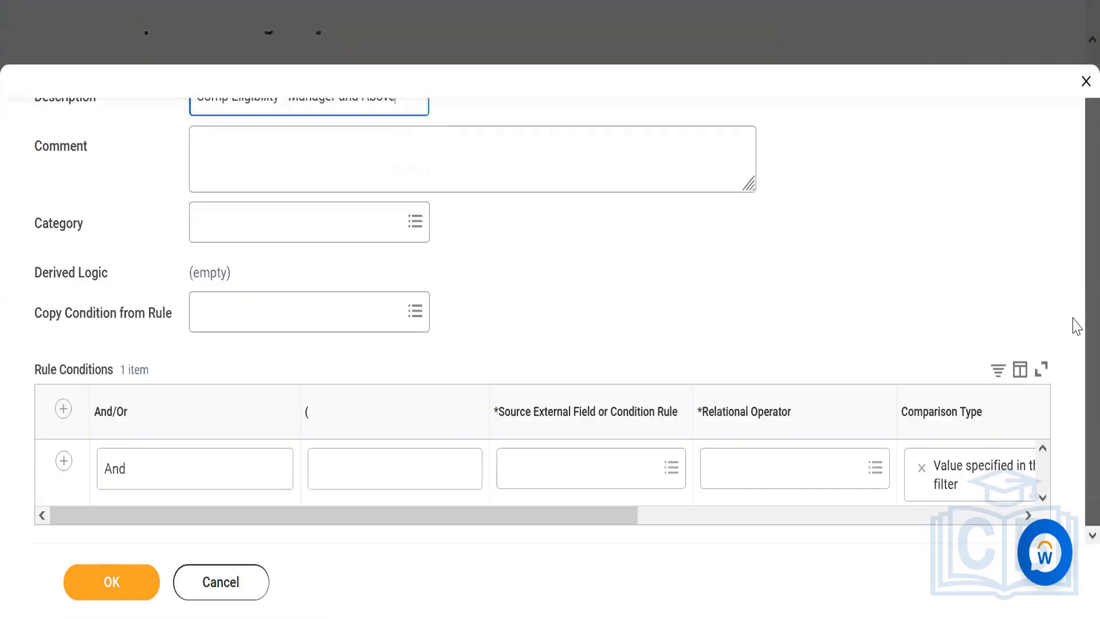
{"action": "left_click", "coordinate": [602, 475]}
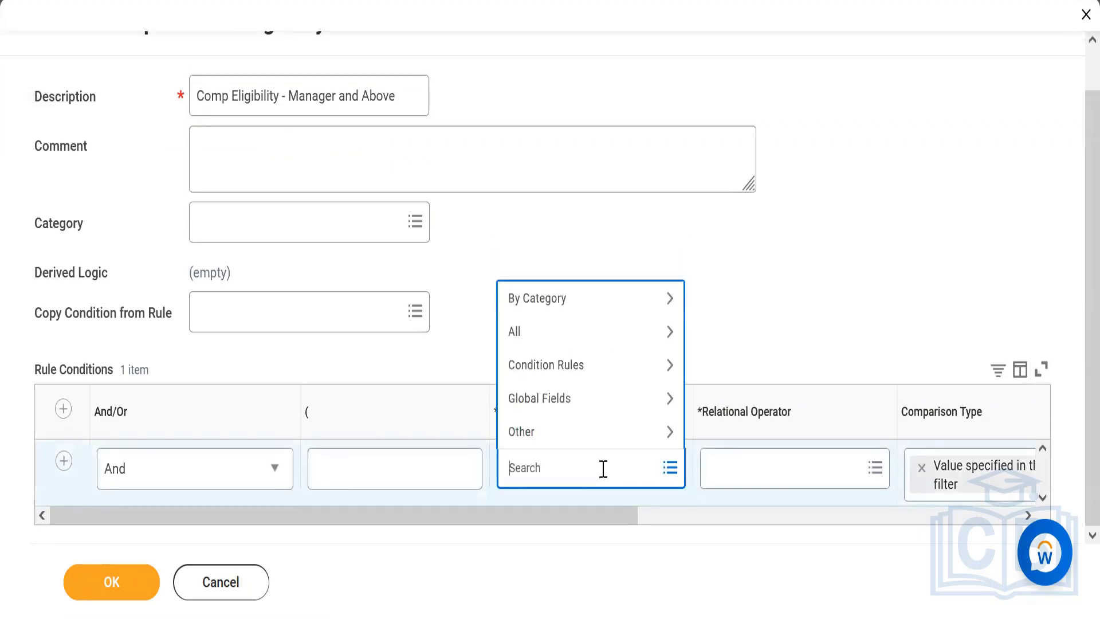
{"action": "type", "text": "management level"}
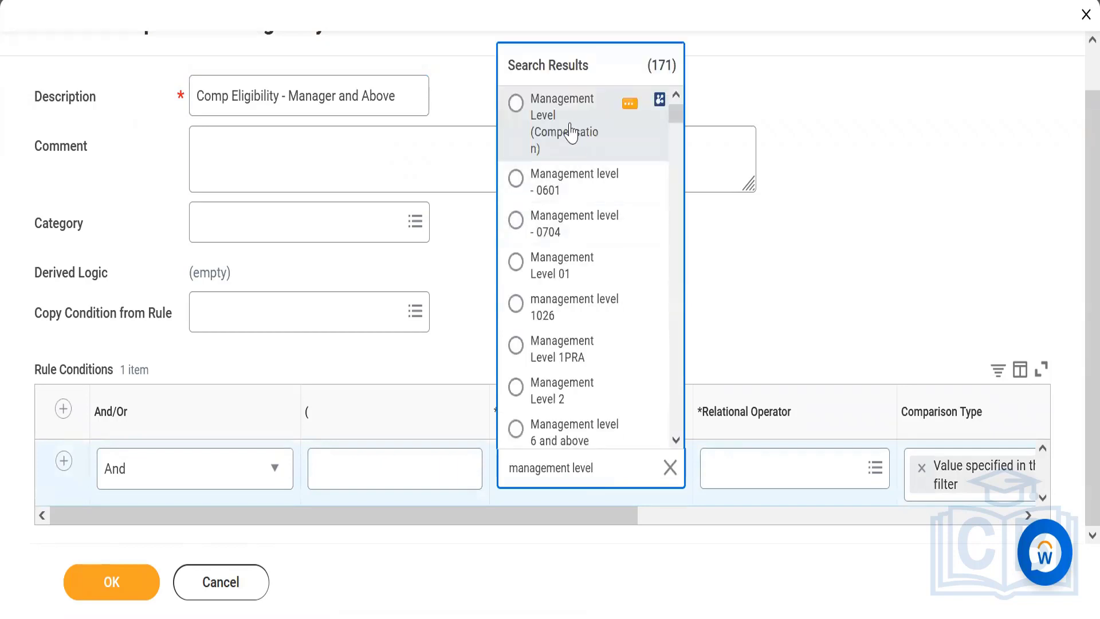
{"action": "left_click", "coordinate": [572, 129]}
{"action": "left_click", "coordinate": [764, 463]}
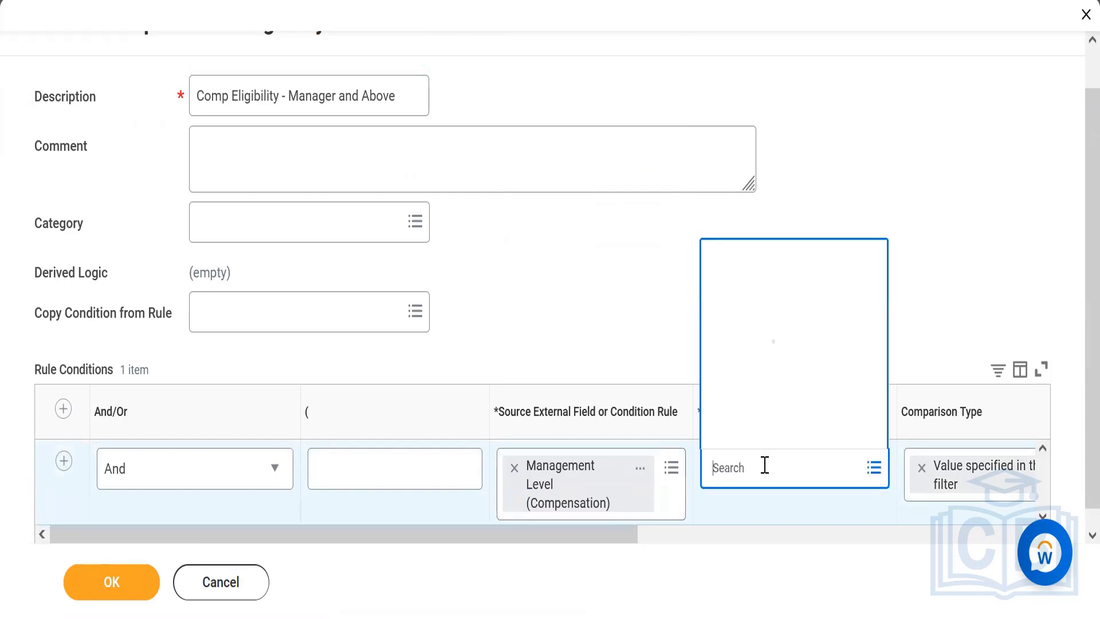
{"action": "left_click", "coordinate": [773, 399]}
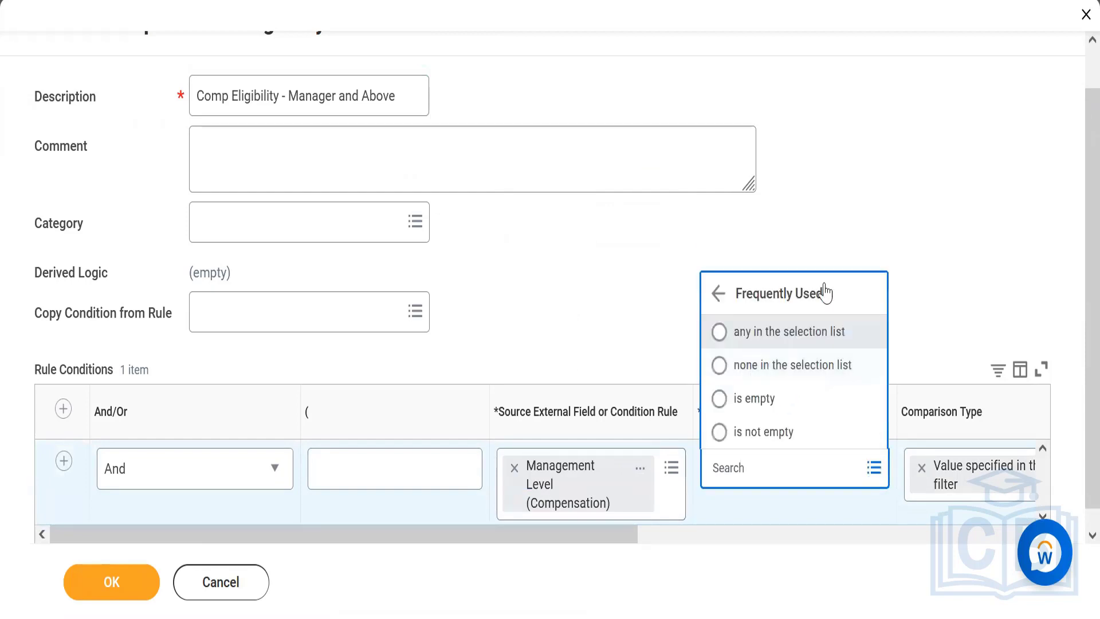
{"action": "left_click", "coordinate": [775, 332]}
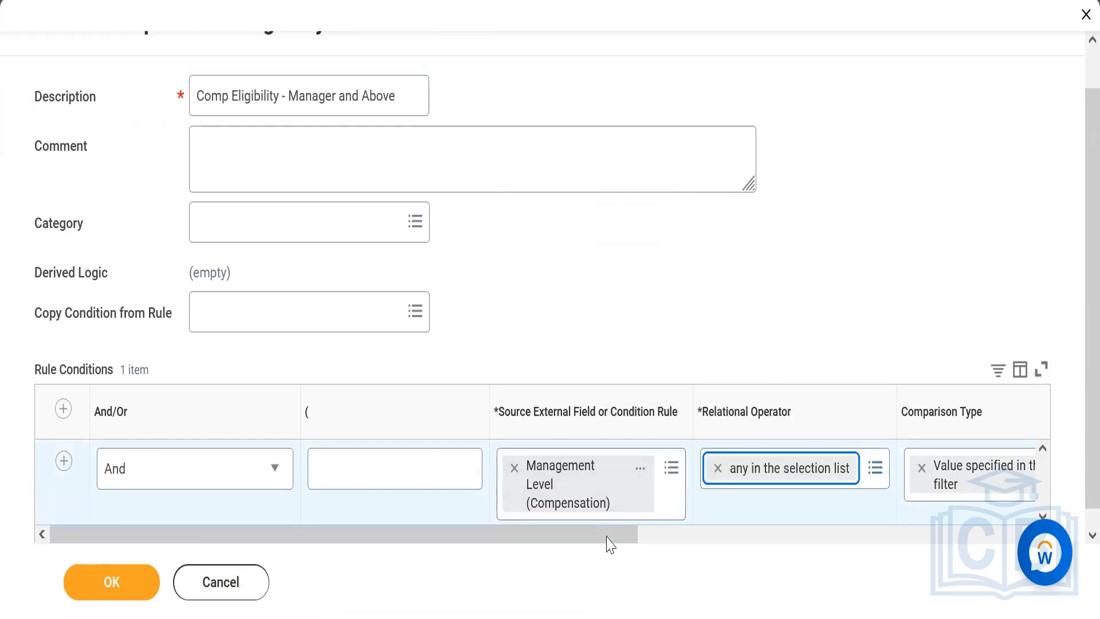
Add the Director and Vice President management levels to the condition's comparison value
{"action": "left_click_drag", "start_coordinate": [653, 527], "coordinate": [866, 519]}
{"action": "left_click", "coordinate": [875, 475]}
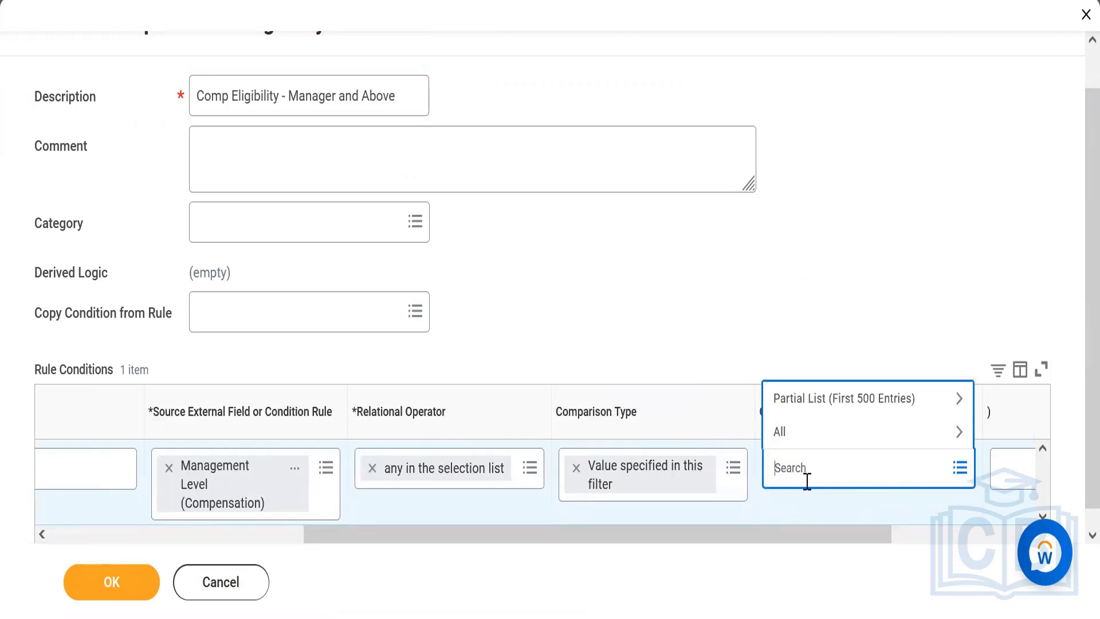
{"action": "type", "text": "director"}
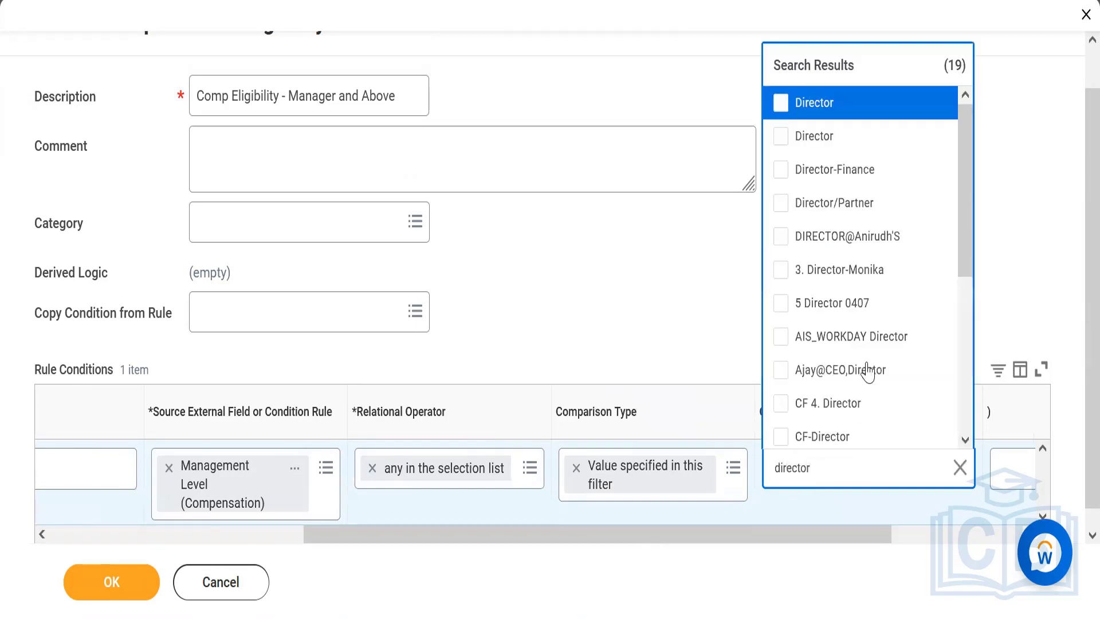
{"action": "left_click", "coordinate": [816, 103]}
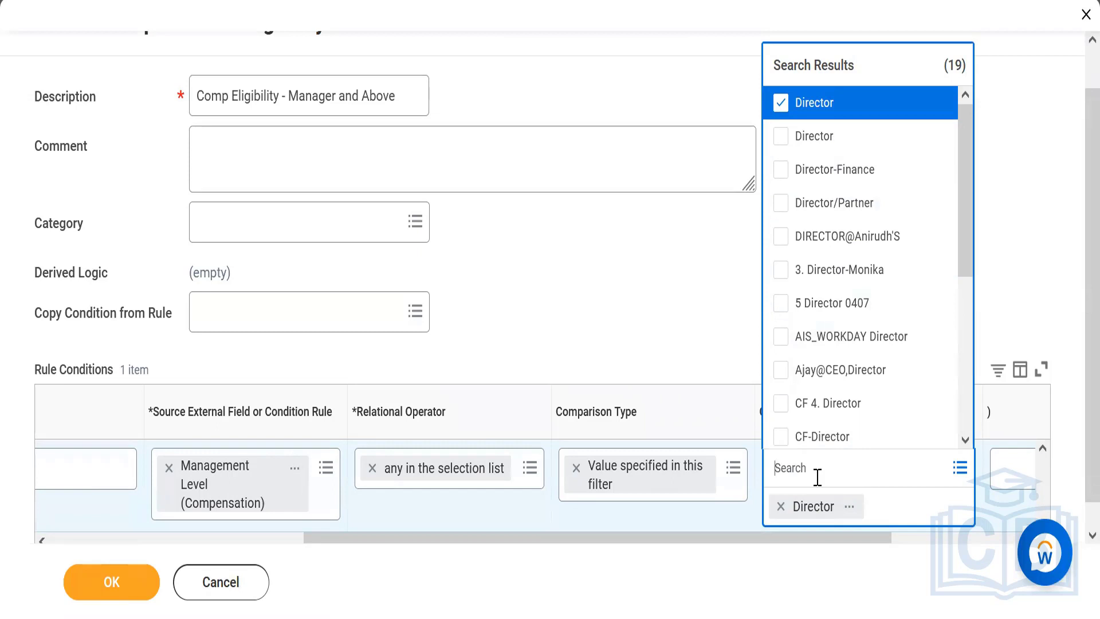
{"action": "type", "text": "vice president"}
{"action": "key", "text": "Return"}
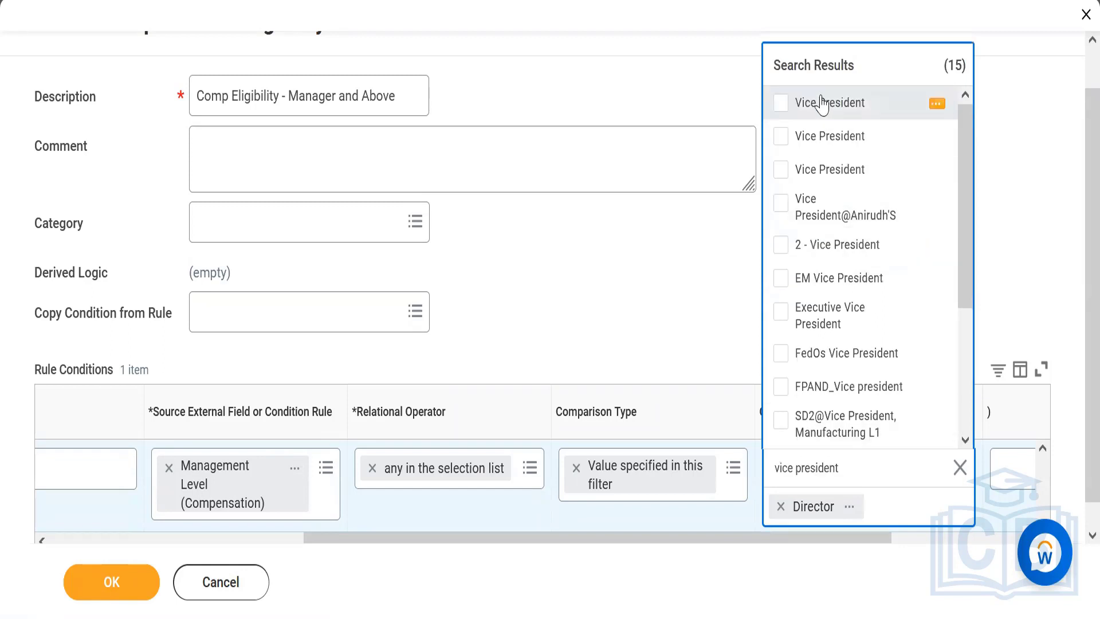
{"action": "left_click", "coordinate": [823, 104]}
{"action": "type", "text": "senior di"}
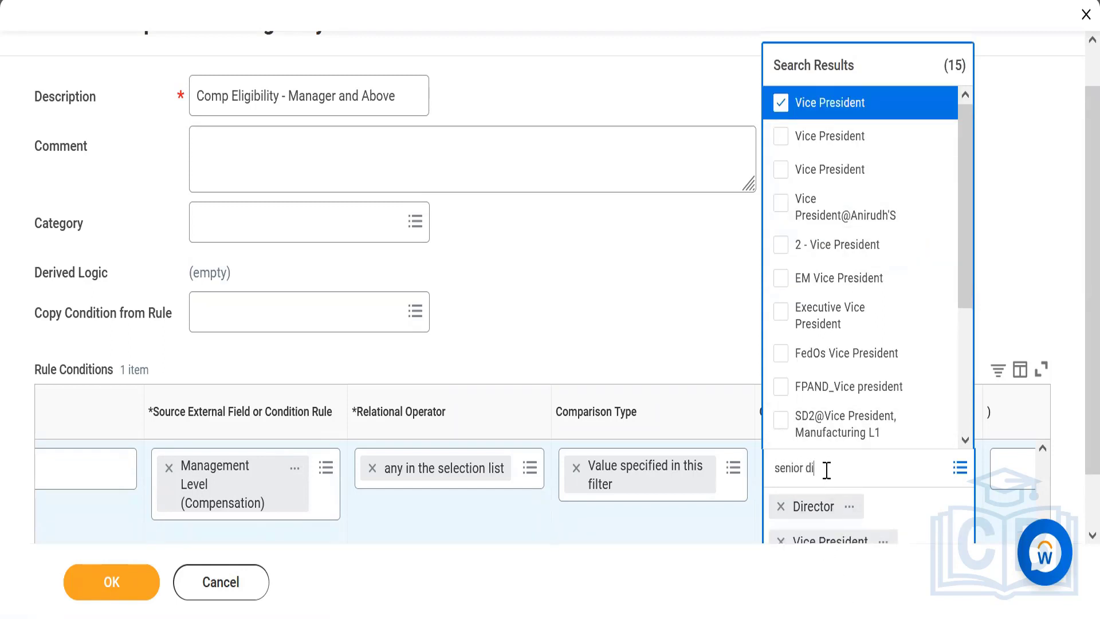
{"action": "type", "text": "rector"}
{"action": "key", "text": "Return"}
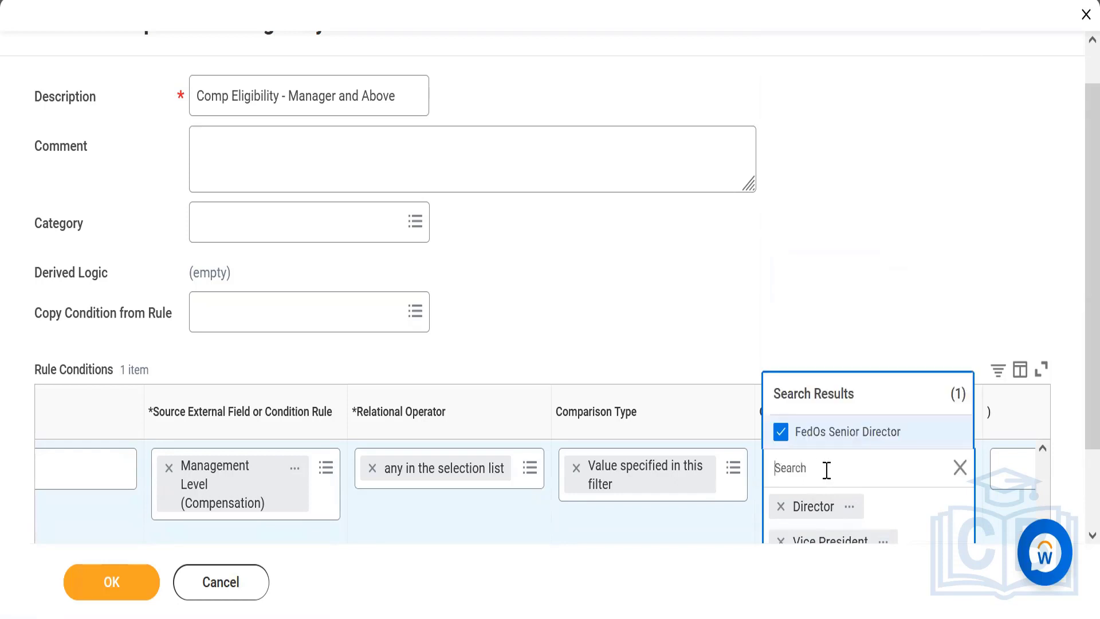
{"action": "left_click", "coordinate": [781, 433]}
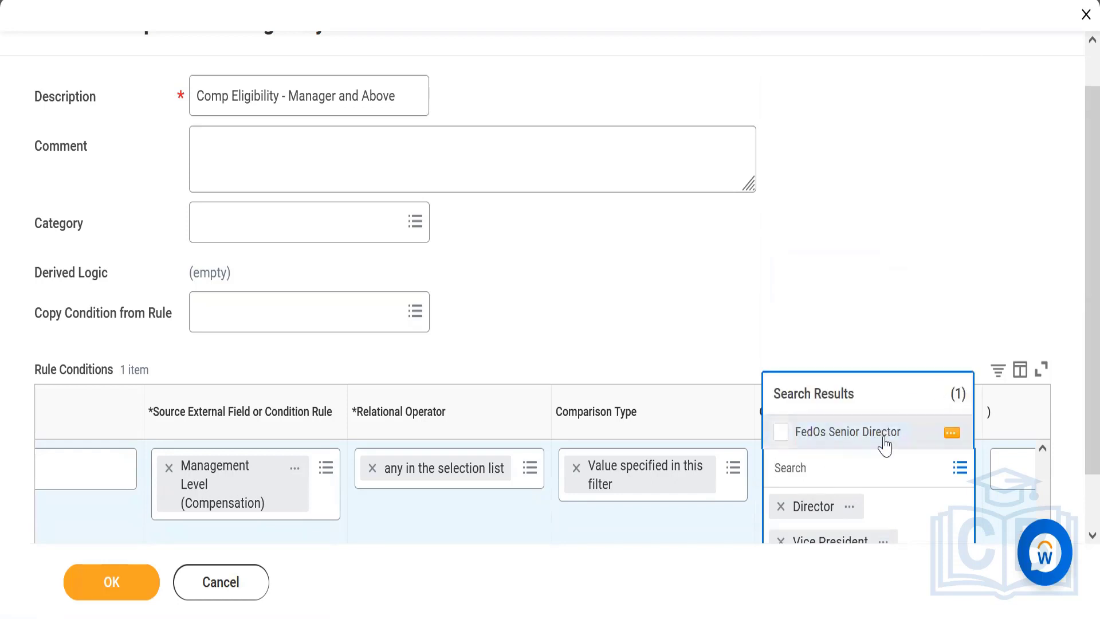
{"action": "left_click", "coordinate": [961, 469]}
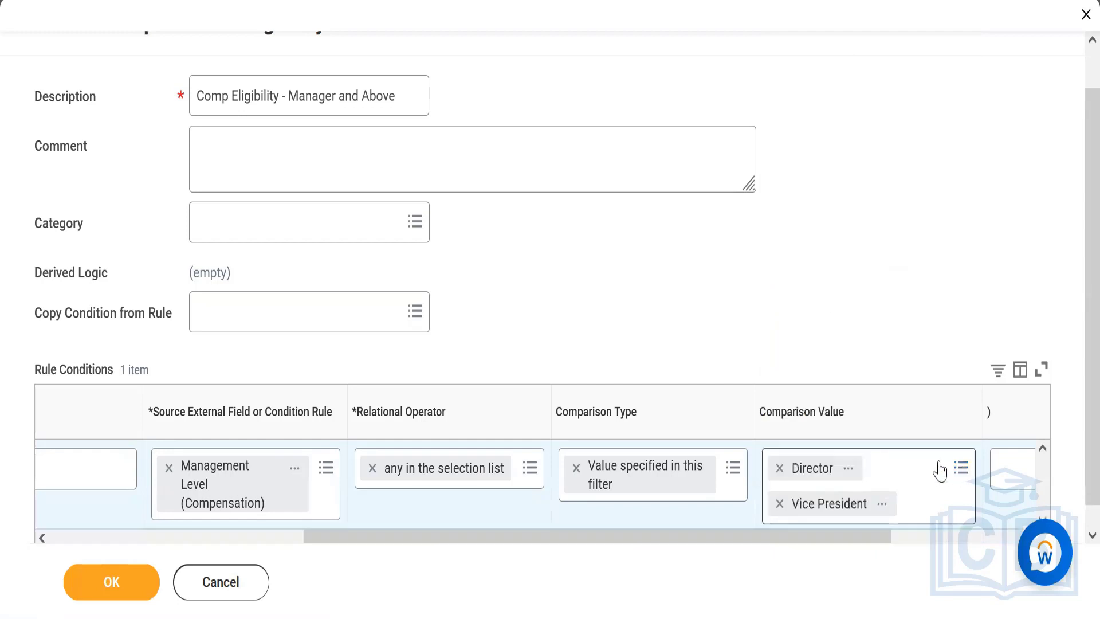
Add "1 - Chief Executive officer" to the comparison value from the full list of management levels
{"action": "left_click", "coordinate": [940, 471]}
{"action": "left_click", "coordinate": [844, 431]}
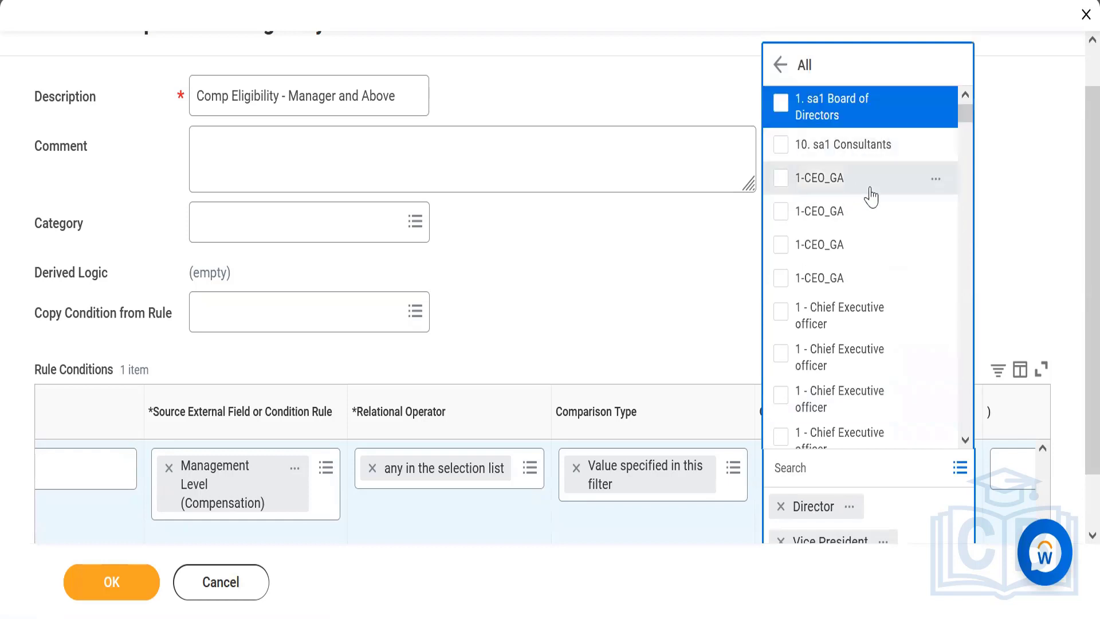
{"action": "left_click", "coordinate": [850, 312]}
{"action": "left_click", "coordinate": [965, 440]}
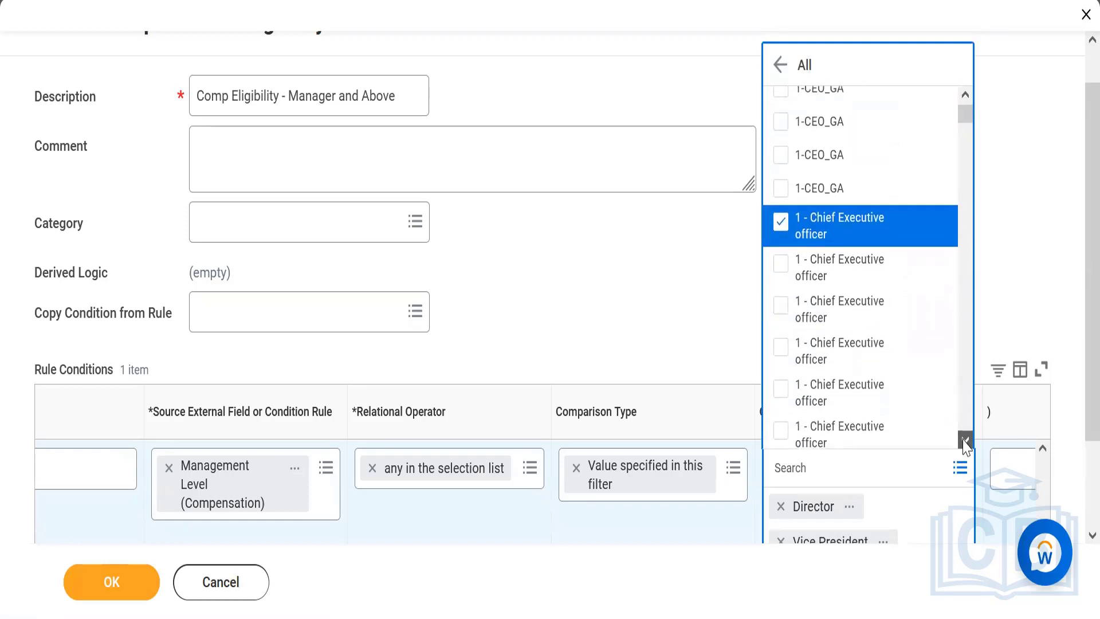
{"action": "left_click", "coordinate": [965, 440]}
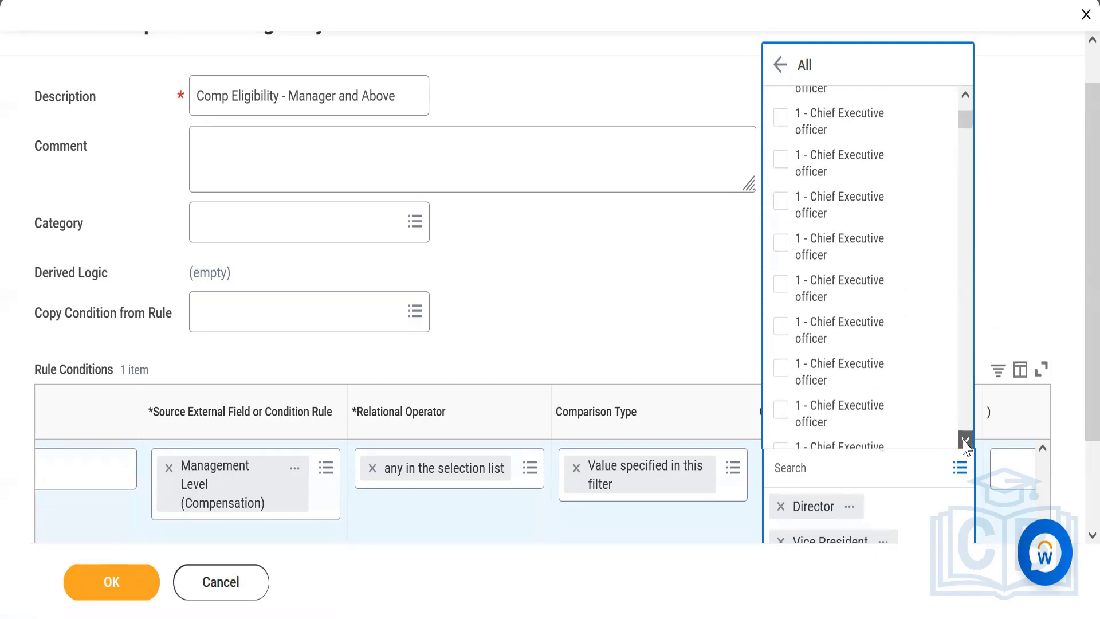
{"action": "left_click", "coordinate": [966, 440]}
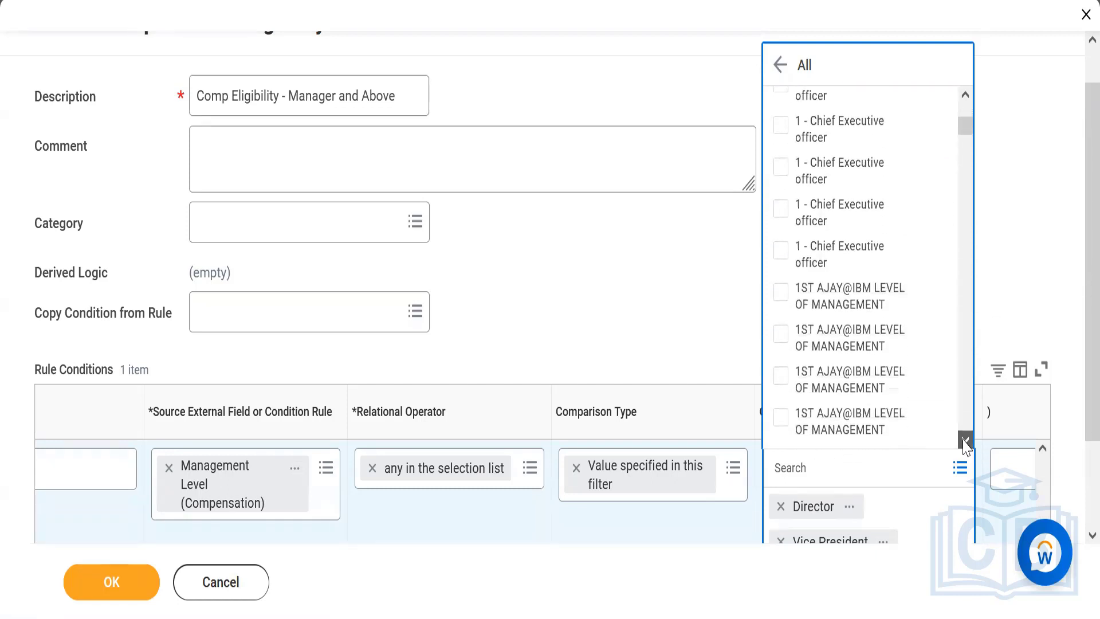
{"action": "left_click", "coordinate": [966, 440]}
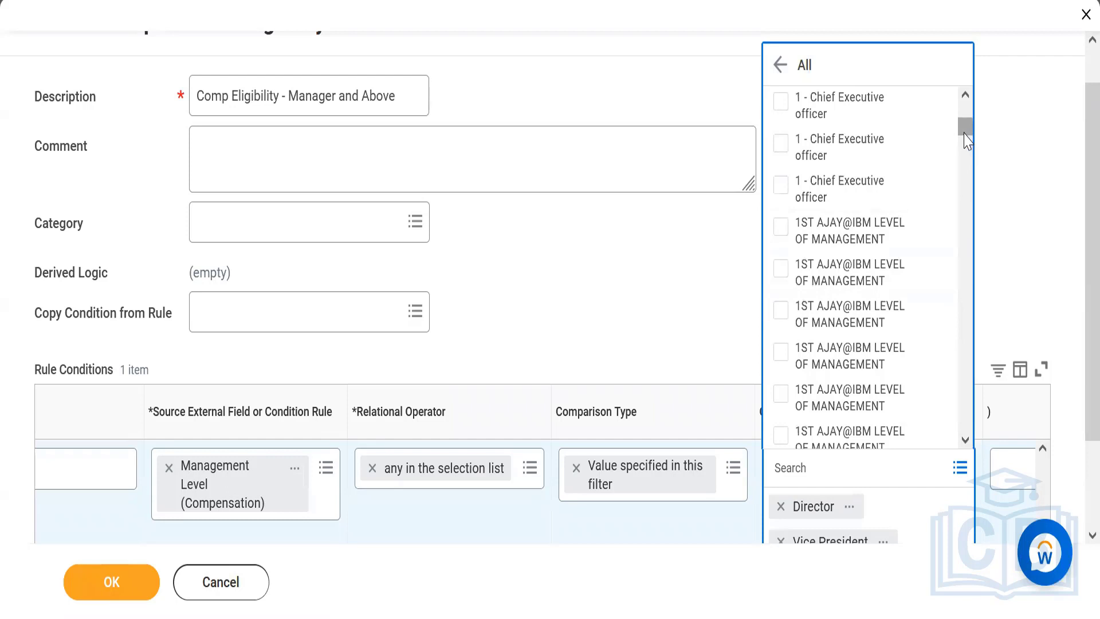
{"action": "left_click_drag", "start_coordinate": [966, 139], "coordinate": [967, 155]}
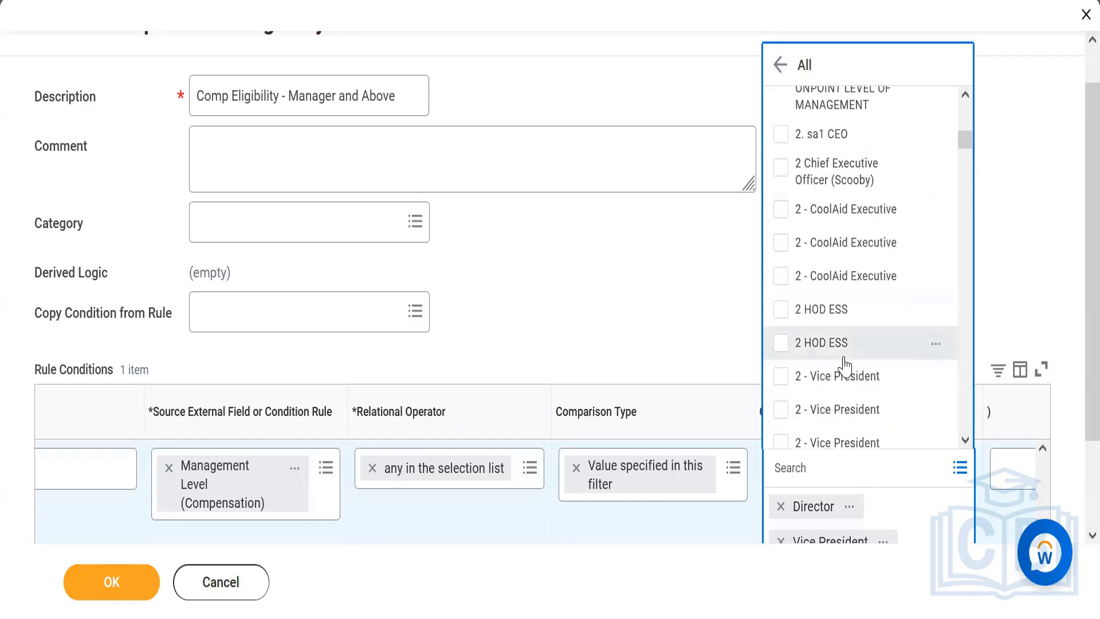
{"action": "left_click", "coordinate": [843, 389]}
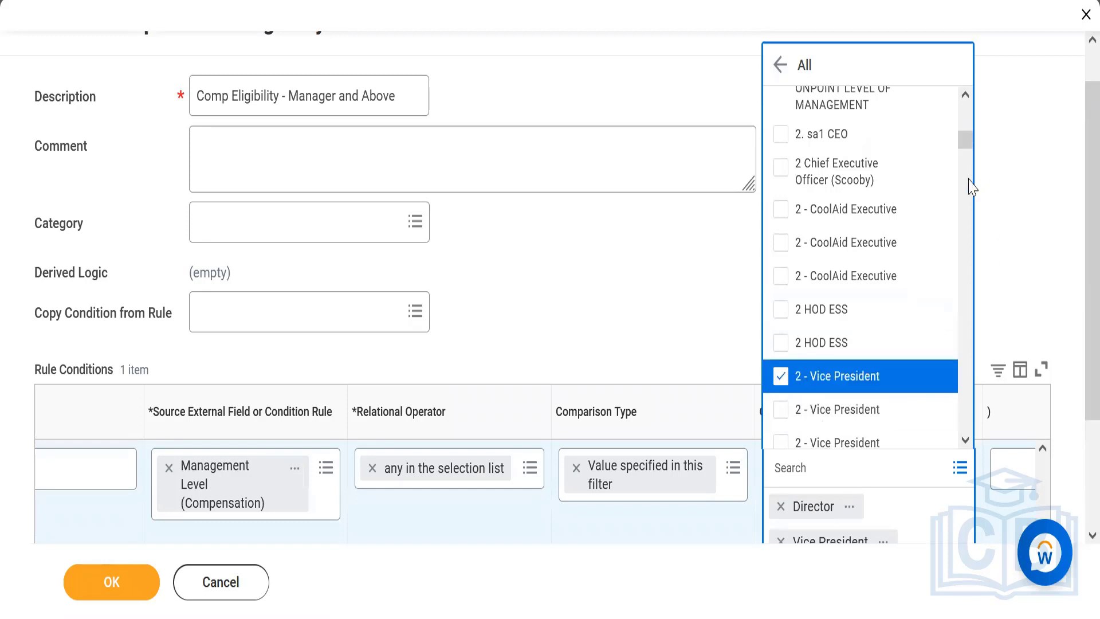
{"action": "left_click_drag", "start_coordinate": [968, 150], "coordinate": [969, 185]}
{"action": "left_click", "coordinate": [1074, 300]}
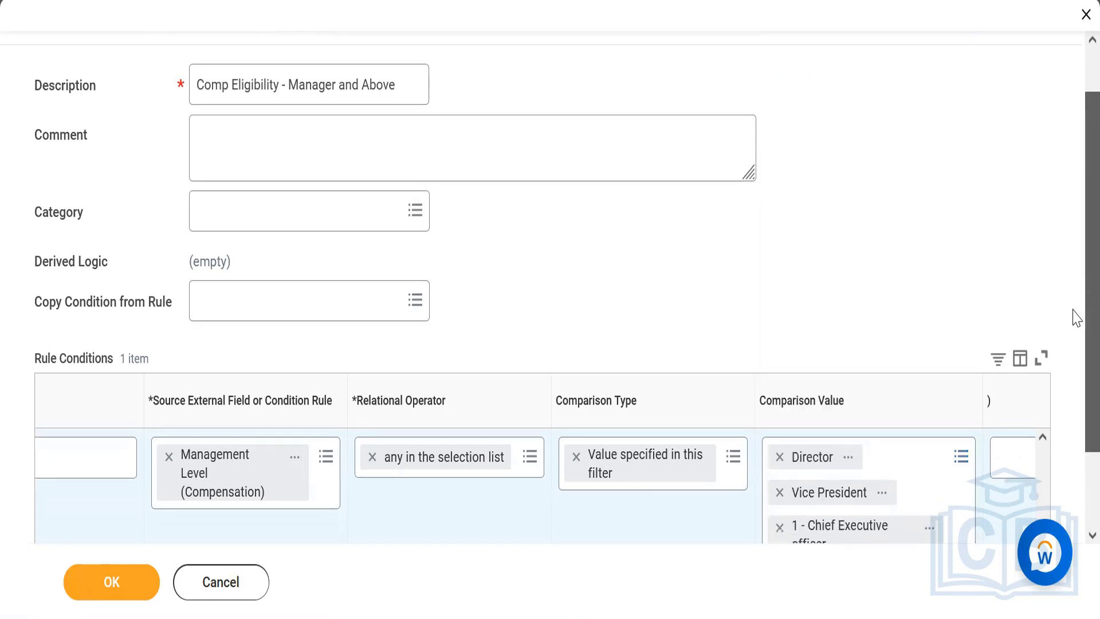
{"action": "scroll", "coordinate": [1074, 344], "scroll_direction": "down", "scroll_amount": 2}
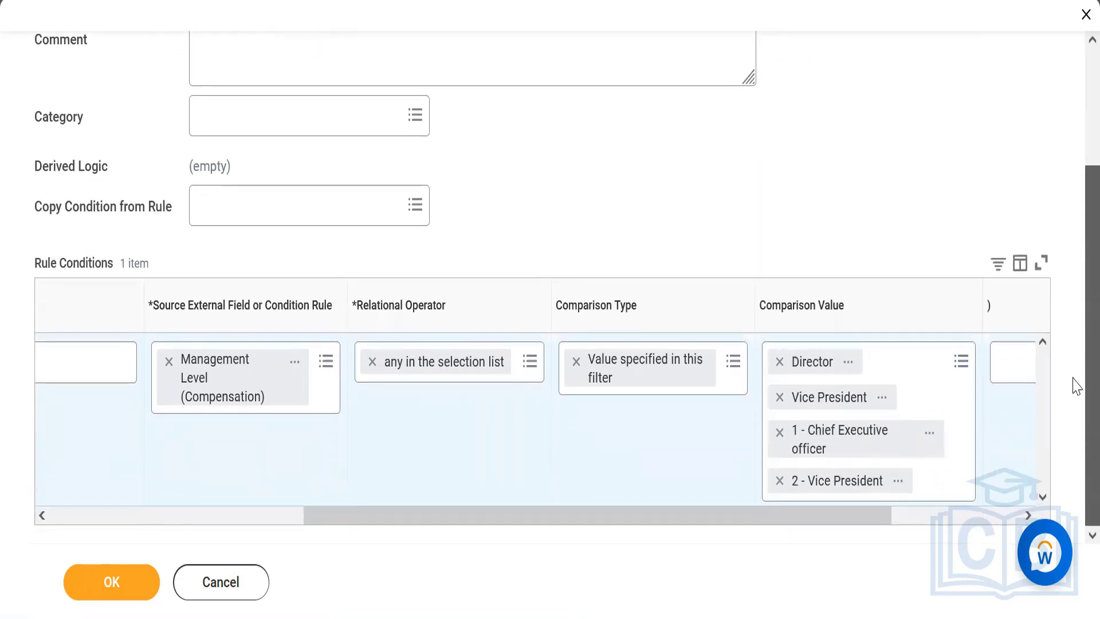
{"action": "left_click", "coordinate": [917, 366]}
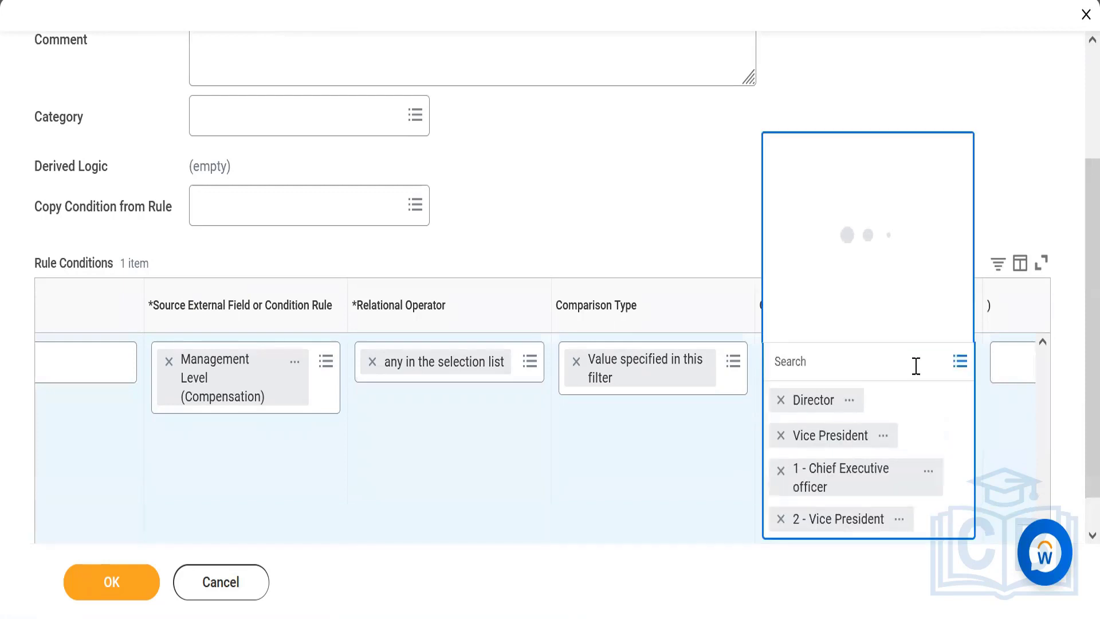
{"action": "left_click", "coordinate": [781, 519]}
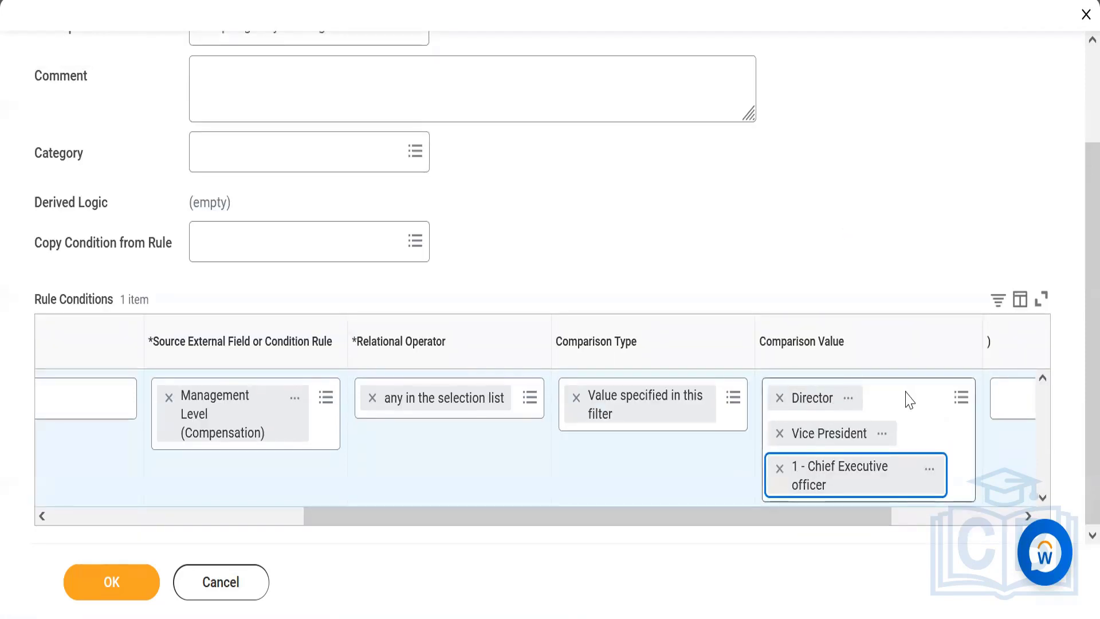
Add the Senior Vice President management level to the comparison value and save the rule
{"action": "left_click", "coordinate": [847, 391]}
{"action": "type", "text": "sen"}
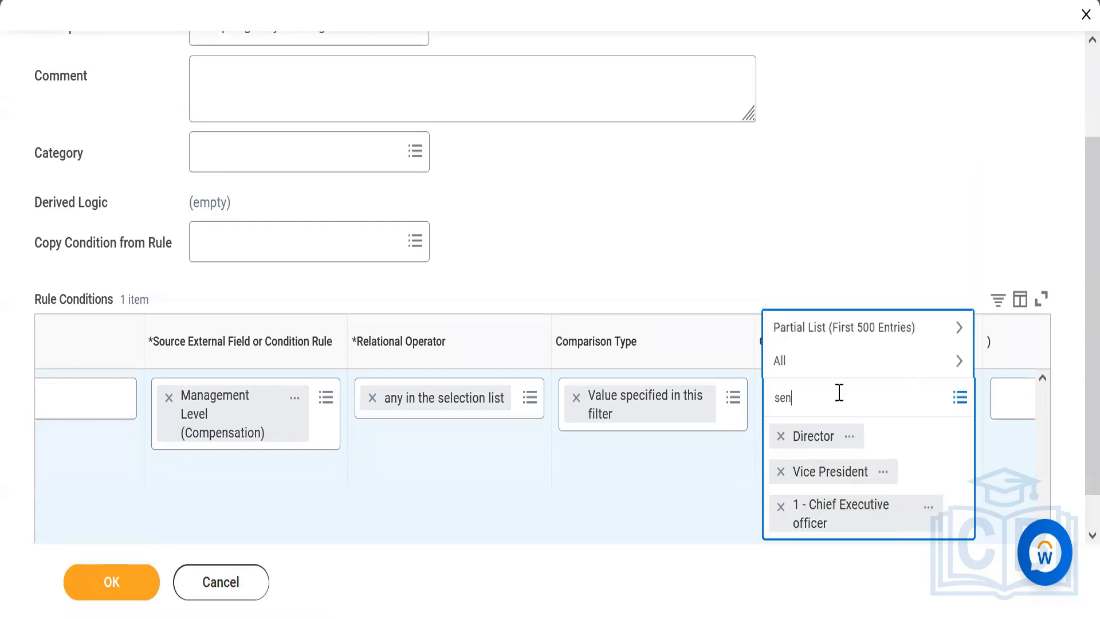
{"action": "type", "text": "ior vice pres"}
{"action": "key", "text": "Return"}
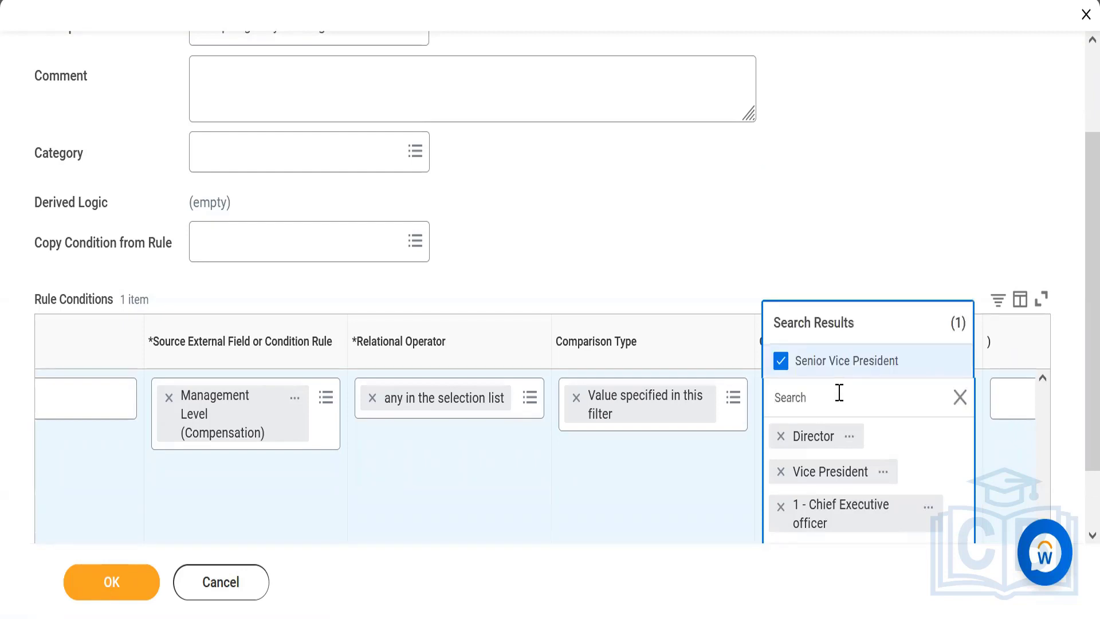
{"action": "left_click", "coordinate": [813, 217]}
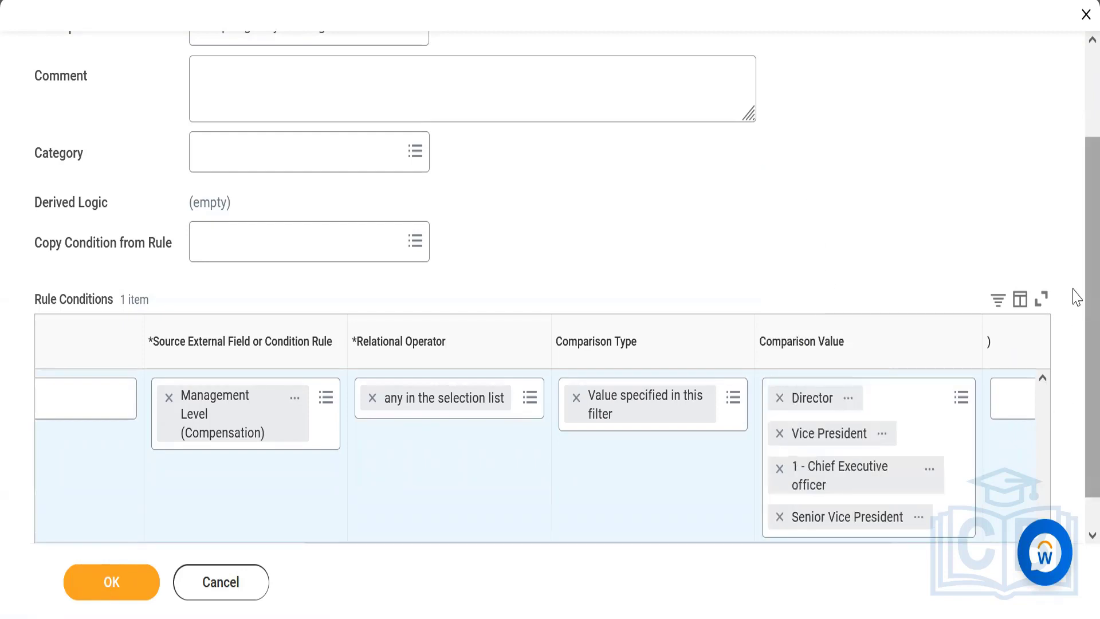
{"action": "scroll", "coordinate": [1072, 401], "scroll_direction": "down", "scroll_amount": 1}
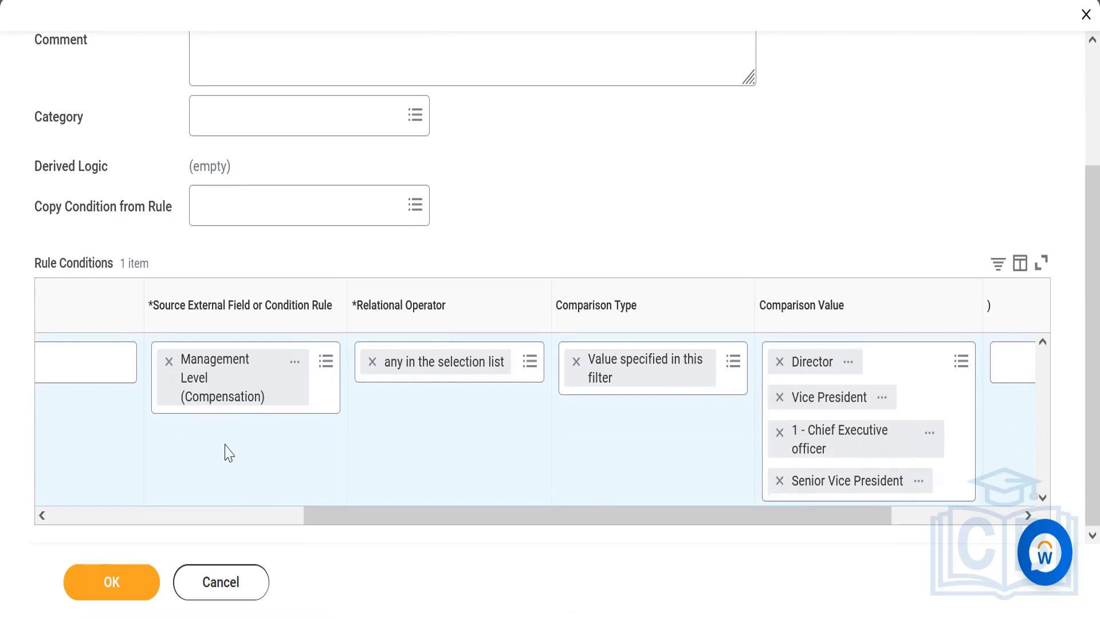
{"action": "left_click", "coordinate": [118, 516]}
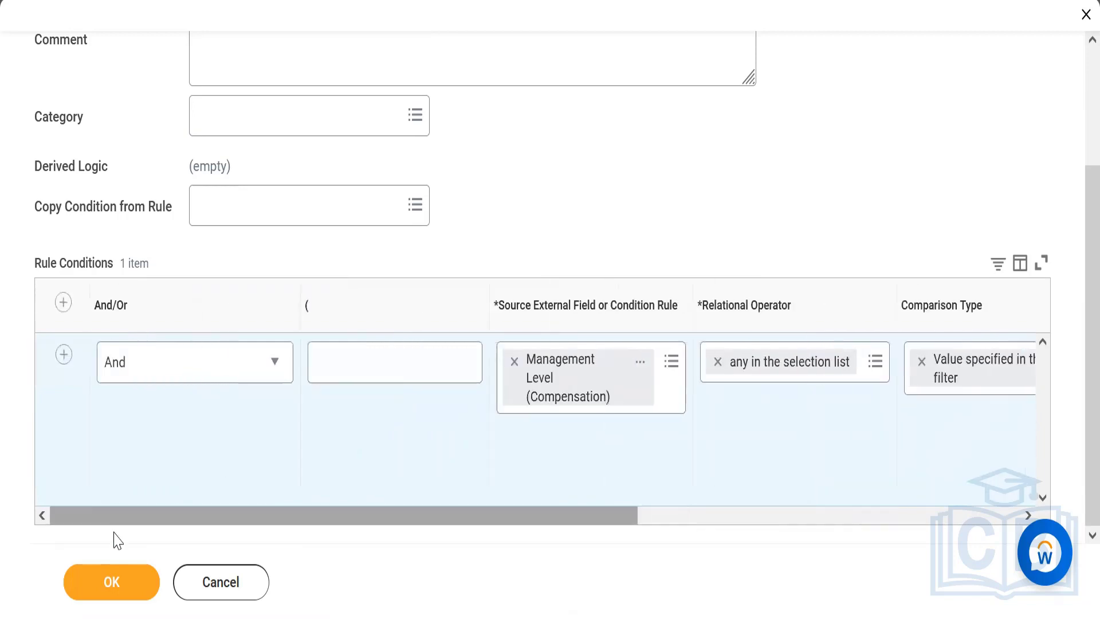
{"action": "left_click", "coordinate": [117, 582]}
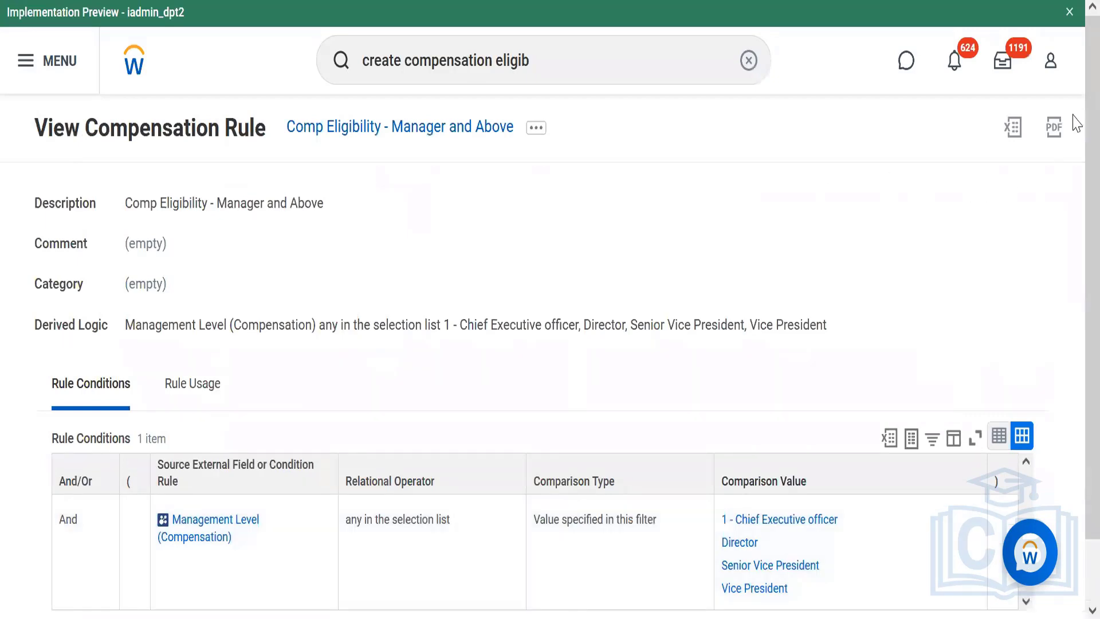
Open the saved Manager and Above eligibility rule for editing and add a second rule condition row joined with And
{"action": "scroll", "coordinate": [1074, 143], "scroll_direction": "down", "scroll_amount": 1}
{"action": "scroll", "coordinate": [1071, 143], "scroll_direction": "up", "scroll_amount": 1}
{"action": "mouse_move", "coordinate": [540, 131]}
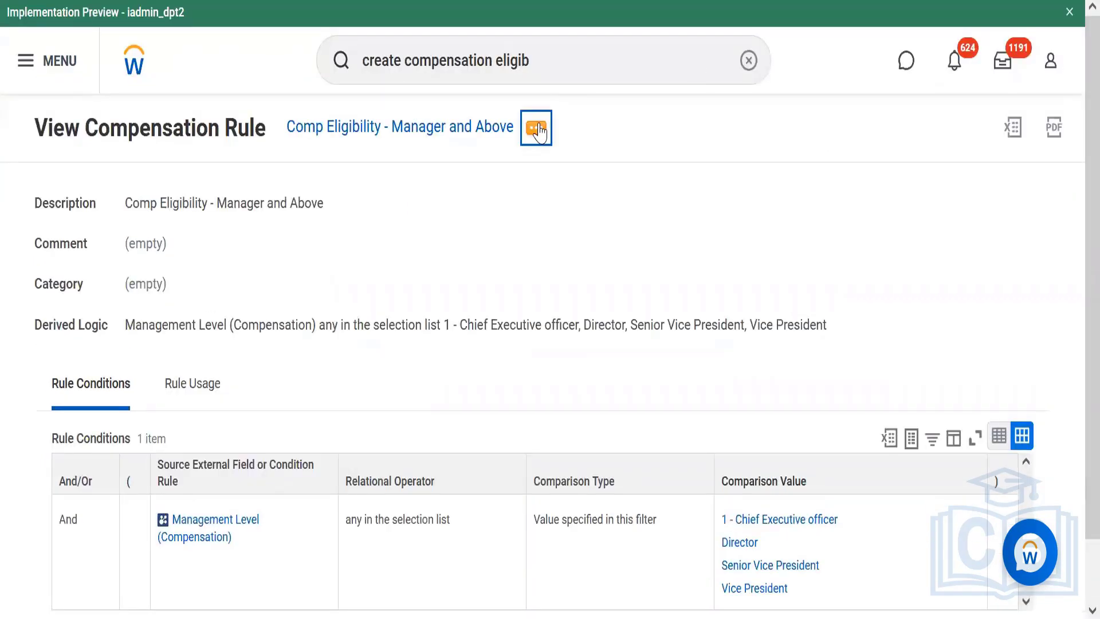
{"action": "left_click", "coordinate": [536, 128]}
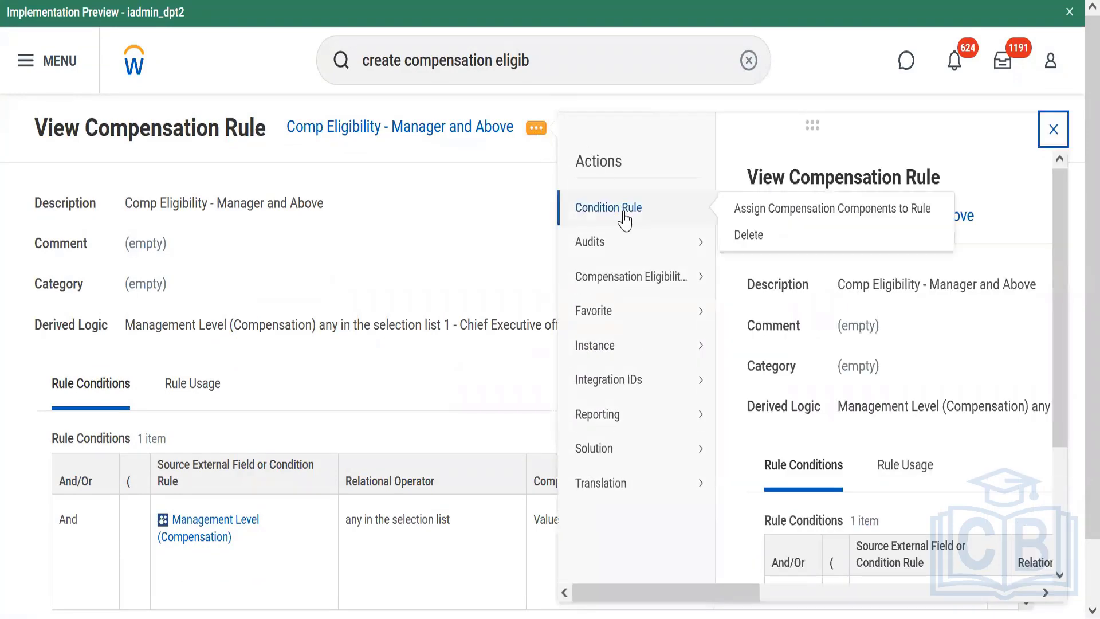
{"action": "mouse_move", "coordinate": [612, 255]}
{"action": "mouse_move", "coordinate": [666, 276]}
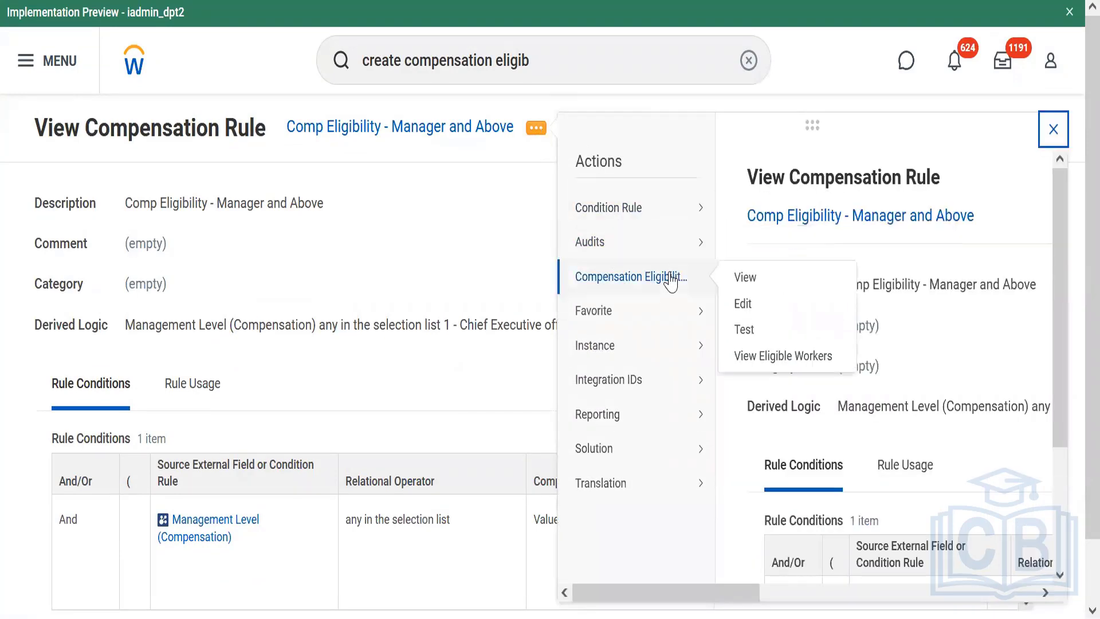
{"action": "left_click", "coordinate": [743, 306]}
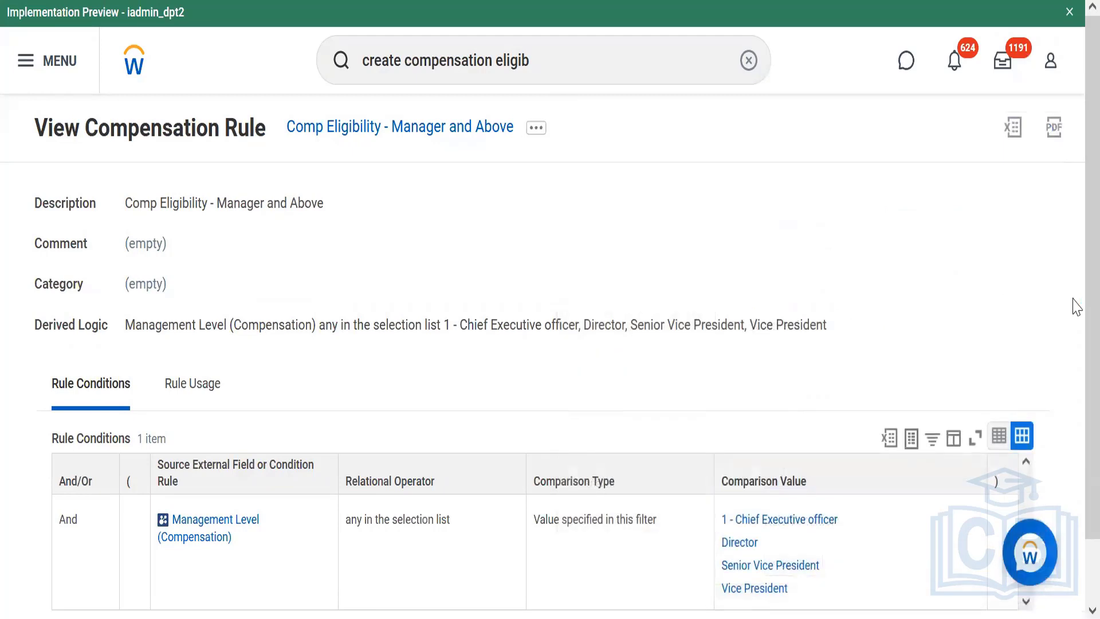
{"action": "scroll", "coordinate": [1075, 401], "scroll_direction": "down", "scroll_amount": 5}
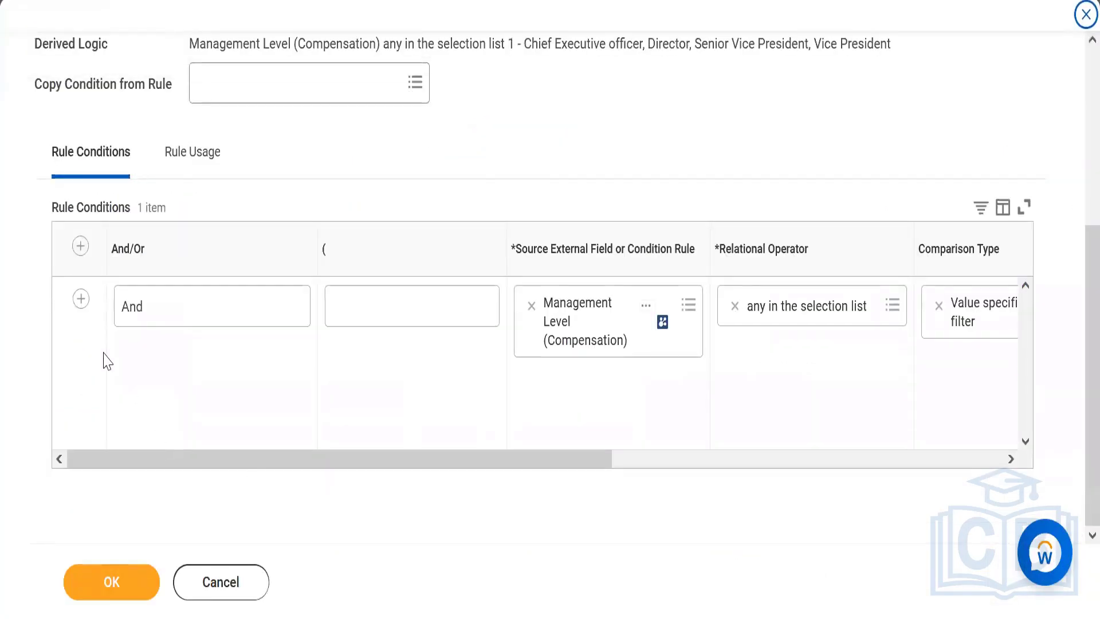
{"action": "left_click", "coordinate": [81, 298]}
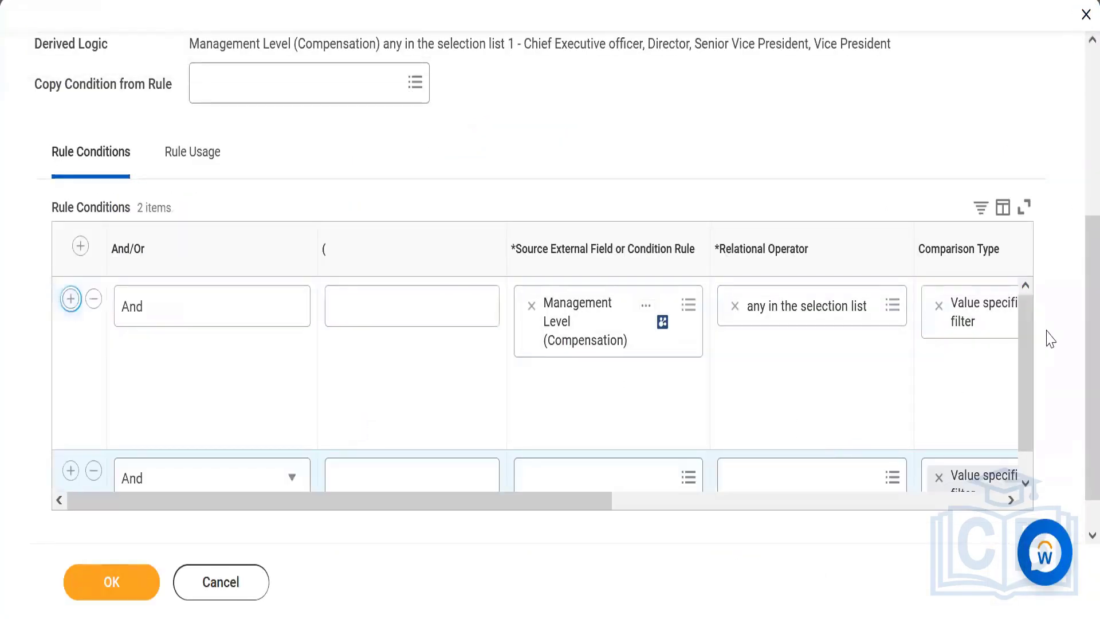
{"action": "scroll", "coordinate": [1025, 390], "scroll_direction": "down", "scroll_amount": 2}
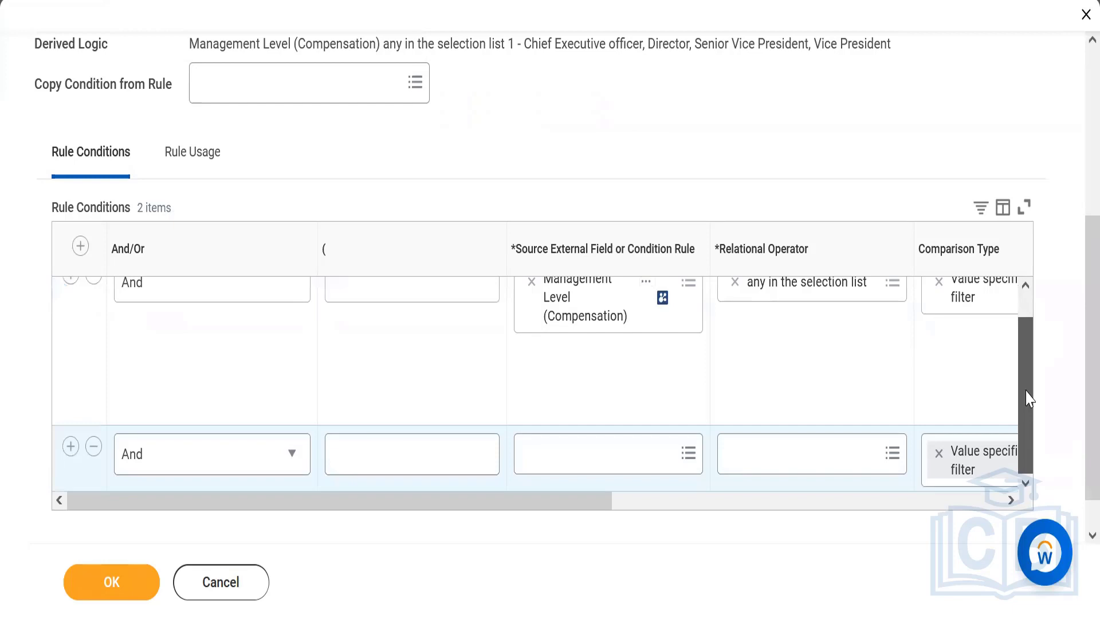
Set the second condition's source field to Country of Location – Primary (Compensation), with the "any in the selection list" operator
{"action": "left_click", "coordinate": [565, 474]}
{"action": "type", "text": "coun"}
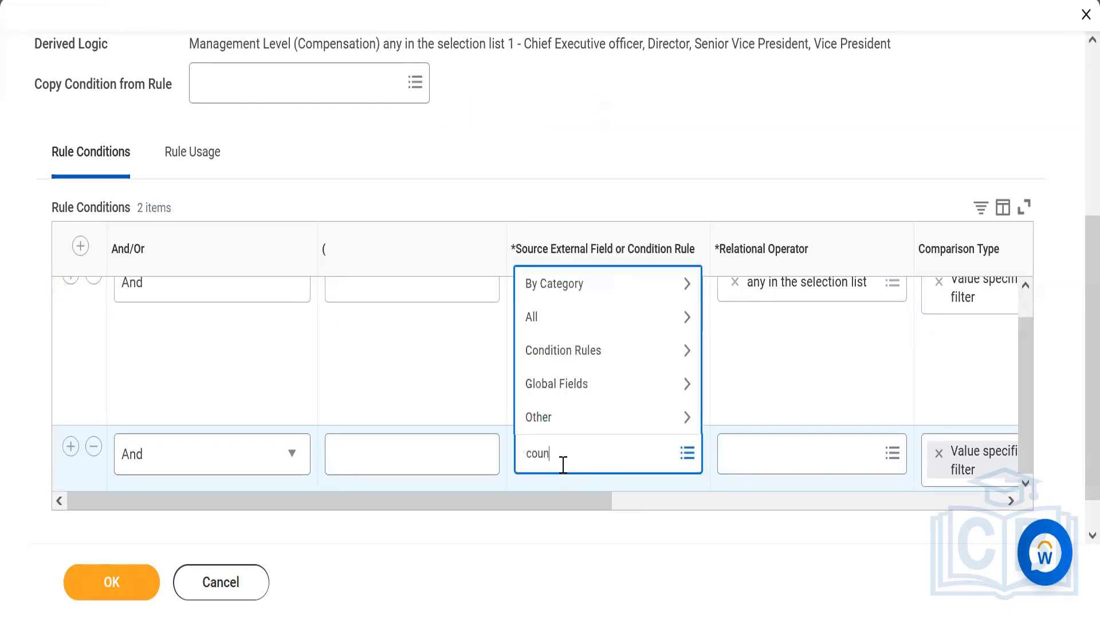
{"action": "type", "text": "try"}
{"action": "key", "text": "Return"}
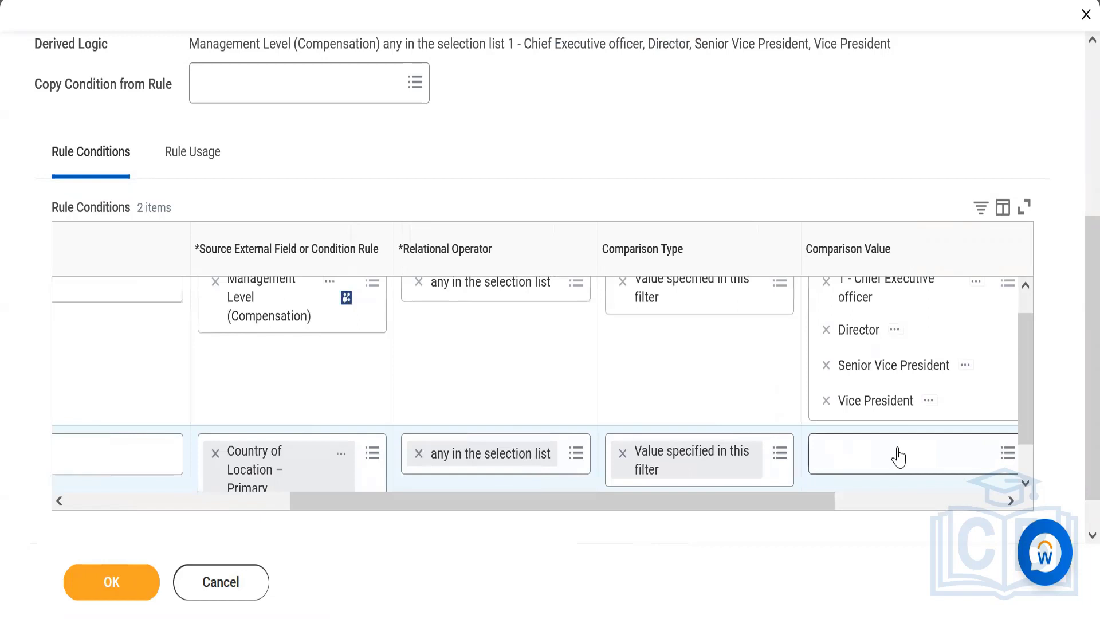
Choose United States of America as the country condition's comparison value and save the rule
{"action": "left_click", "coordinate": [899, 448]}
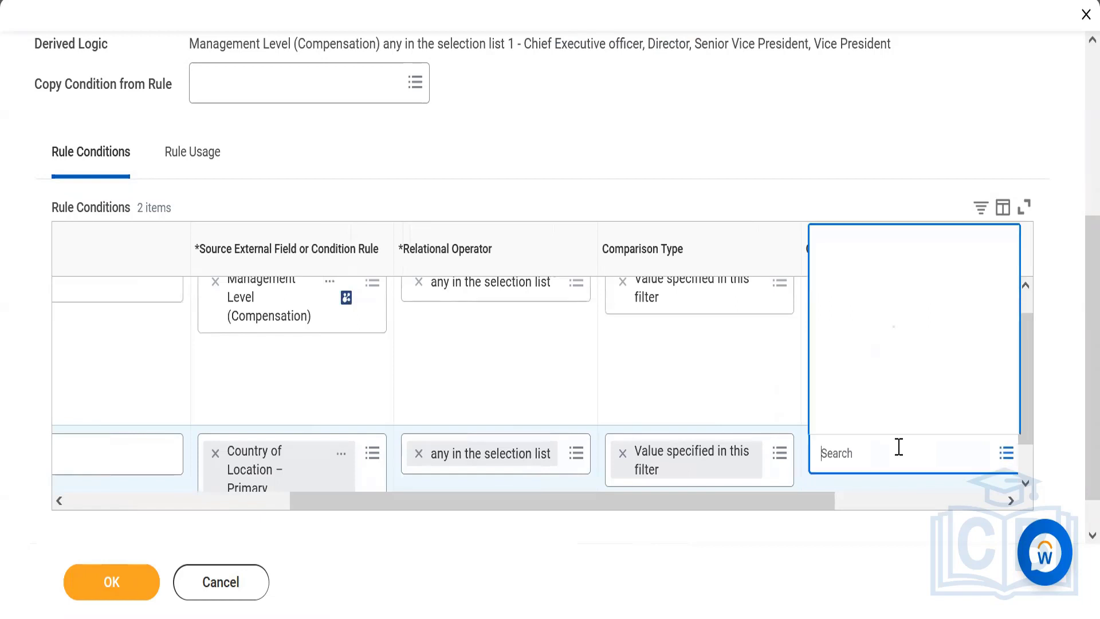
{"action": "type", "text": "united"}
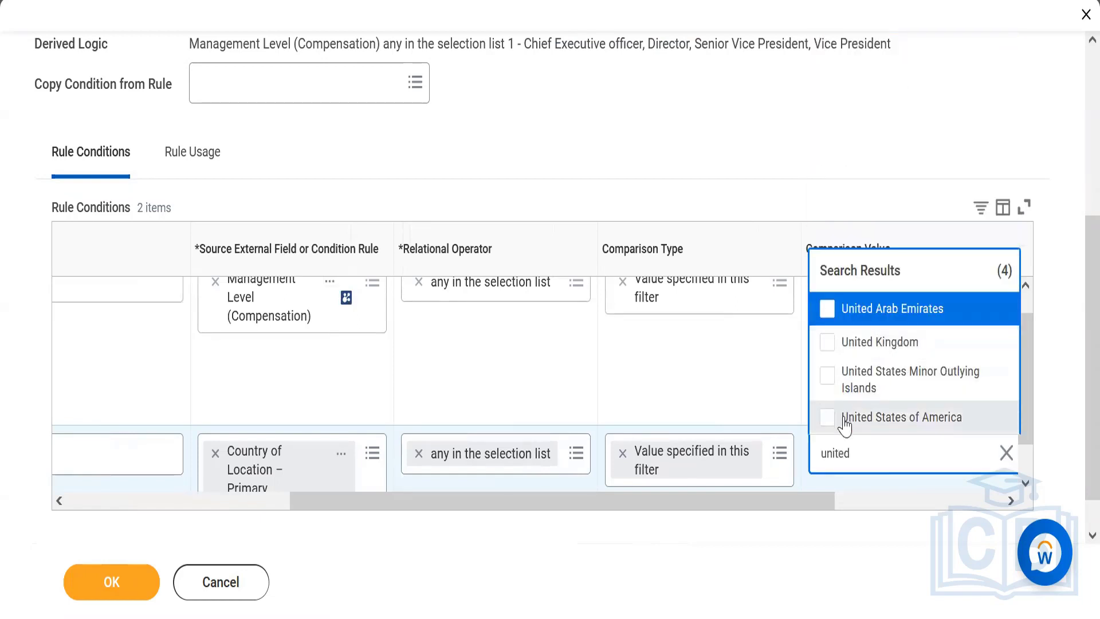
{"action": "left_click", "coordinate": [844, 425]}
{"action": "left_click", "coordinate": [714, 387]}
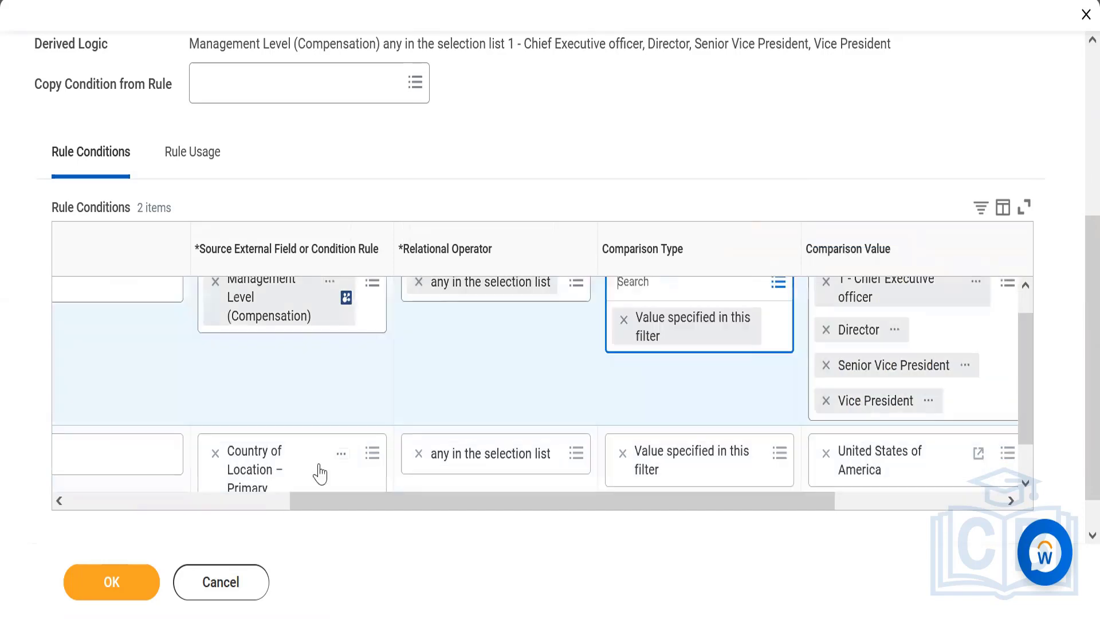
{"action": "left_click", "coordinate": [200, 509]}
{"action": "left_click", "coordinate": [126, 583]}
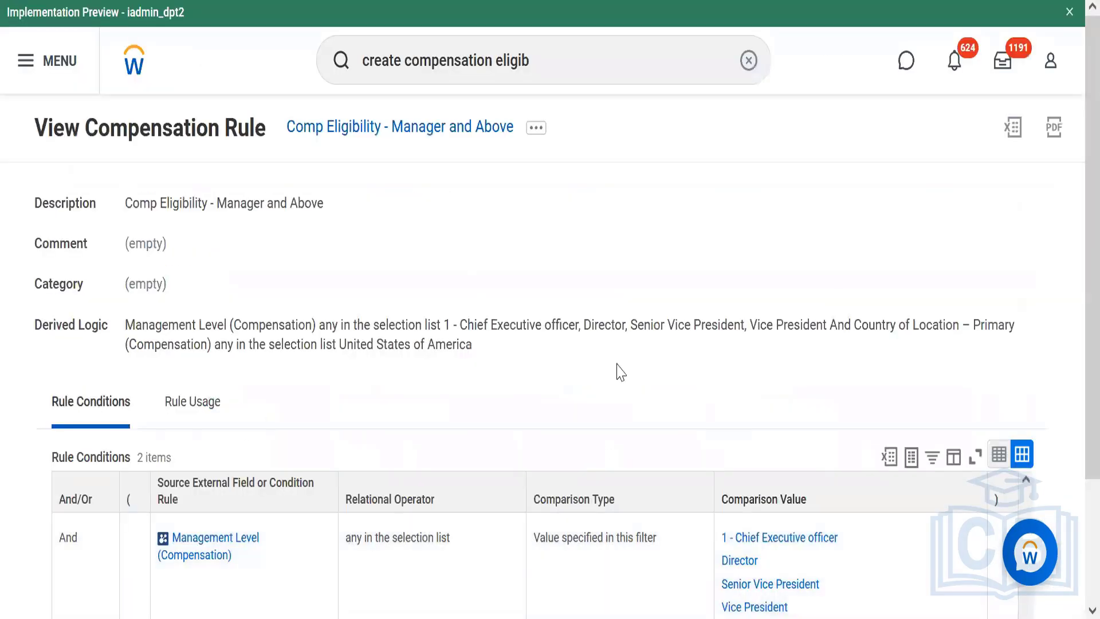
Examine the saved rule's derived logic and how its management level and country conditions are combined
{"action": "key", "text": "ctrl+plus"}
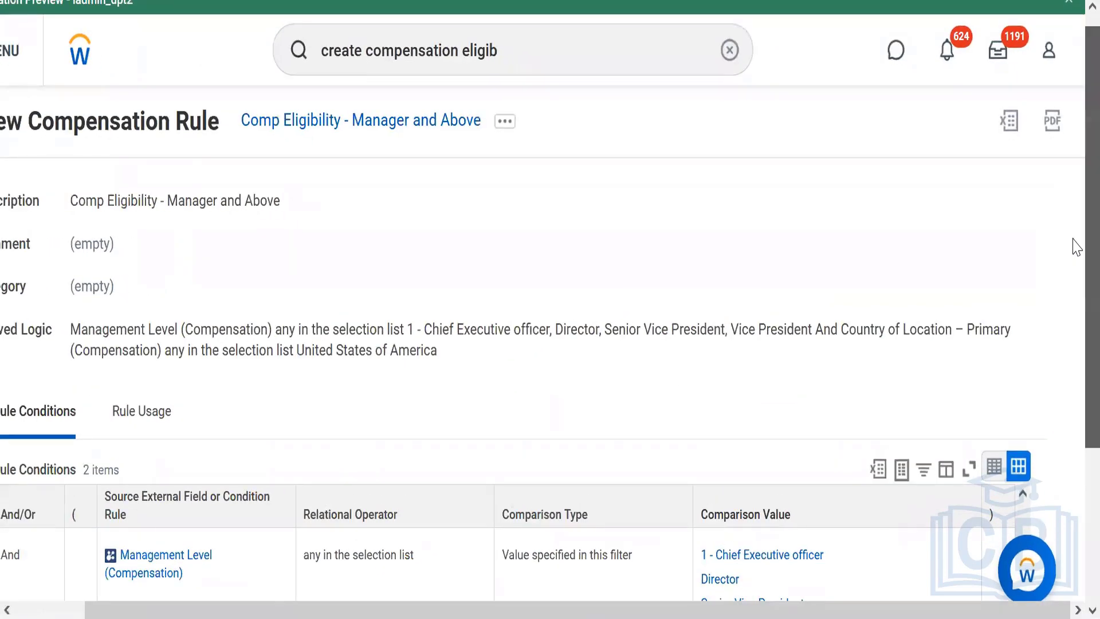
{"action": "scroll", "coordinate": [1076, 321], "scroll_direction": "down", "scroll_amount": 3}
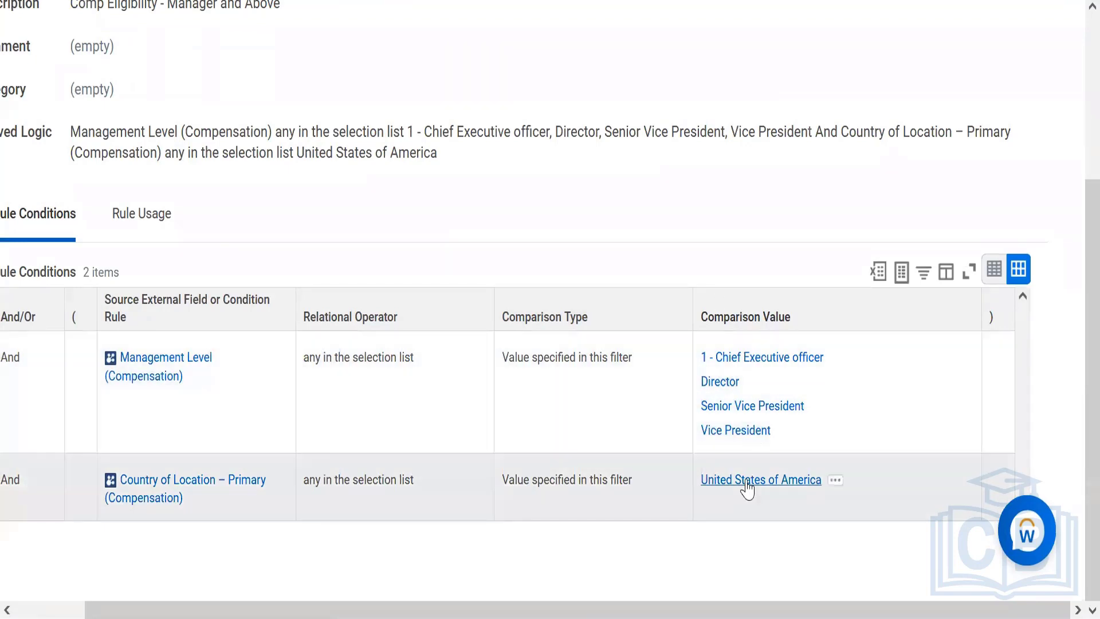
{"action": "left_click", "coordinate": [57, 611]}
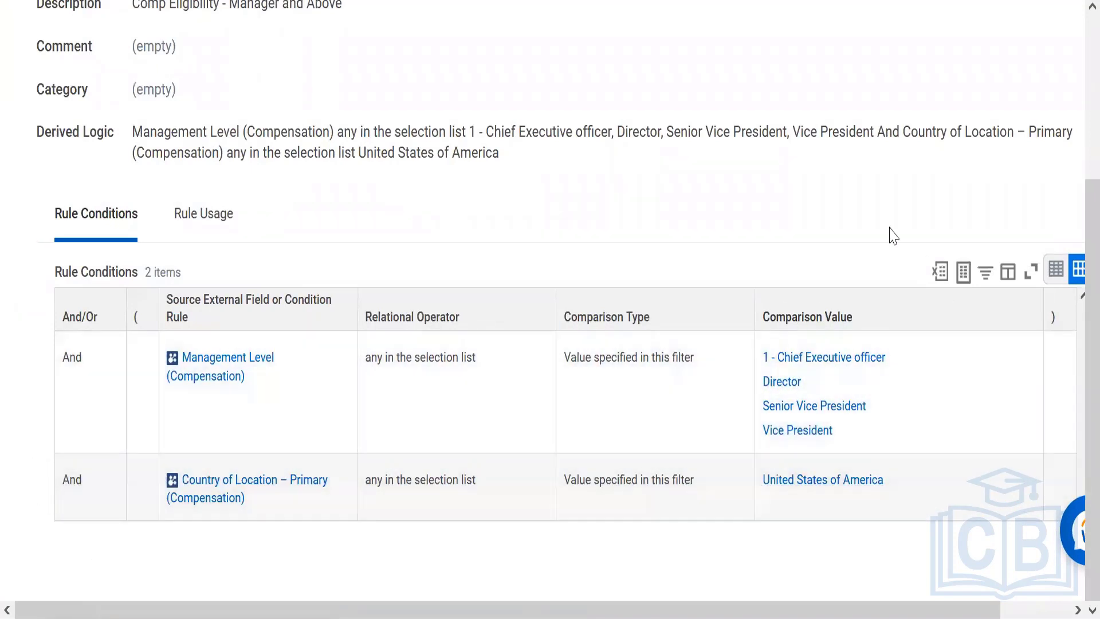
{"action": "mouse_move", "coordinate": [832, 372]}
{"action": "mouse_move", "coordinate": [86, 471]}
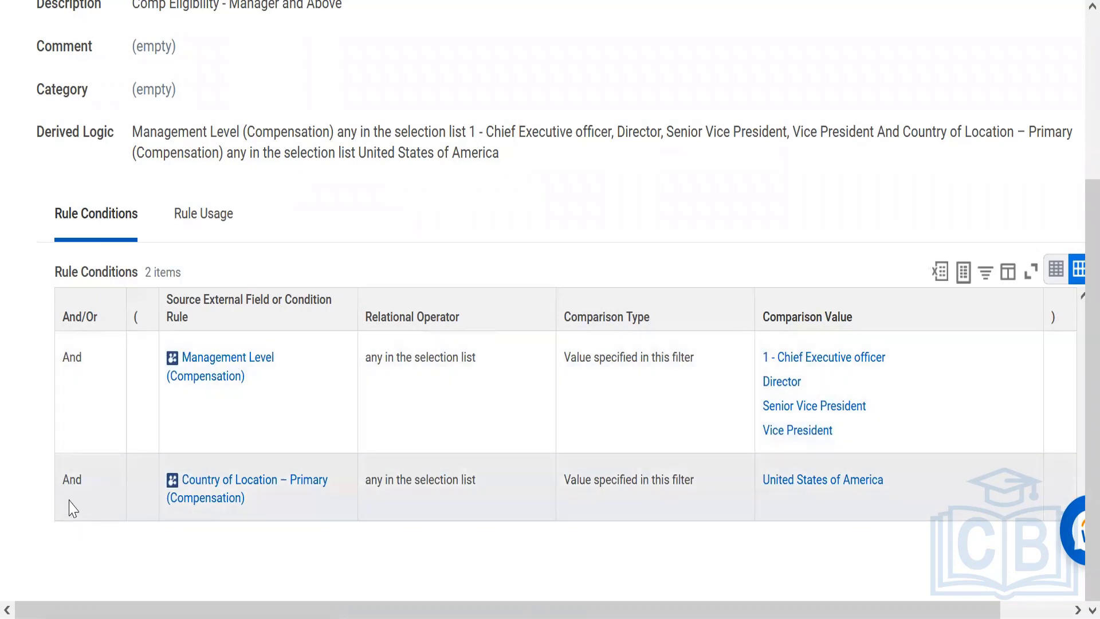
{"action": "mouse_move", "coordinate": [64, 491]}
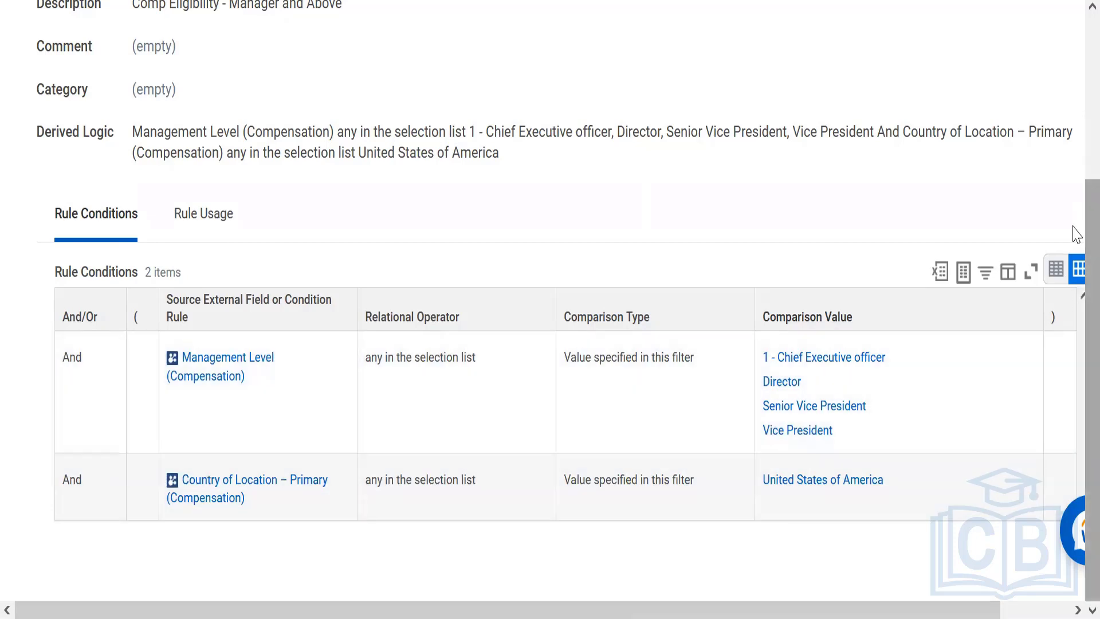
Copy the name "Comp Eligibility - Manager and Above" and add it in Notepad as a new line below the existing eligibility rule
{"action": "scroll", "coordinate": [1073, 226], "scroll_direction": "up", "scroll_amount": 3}
{"action": "scroll", "coordinate": [1076, 54], "scroll_direction": "up", "scroll_amount": 1}
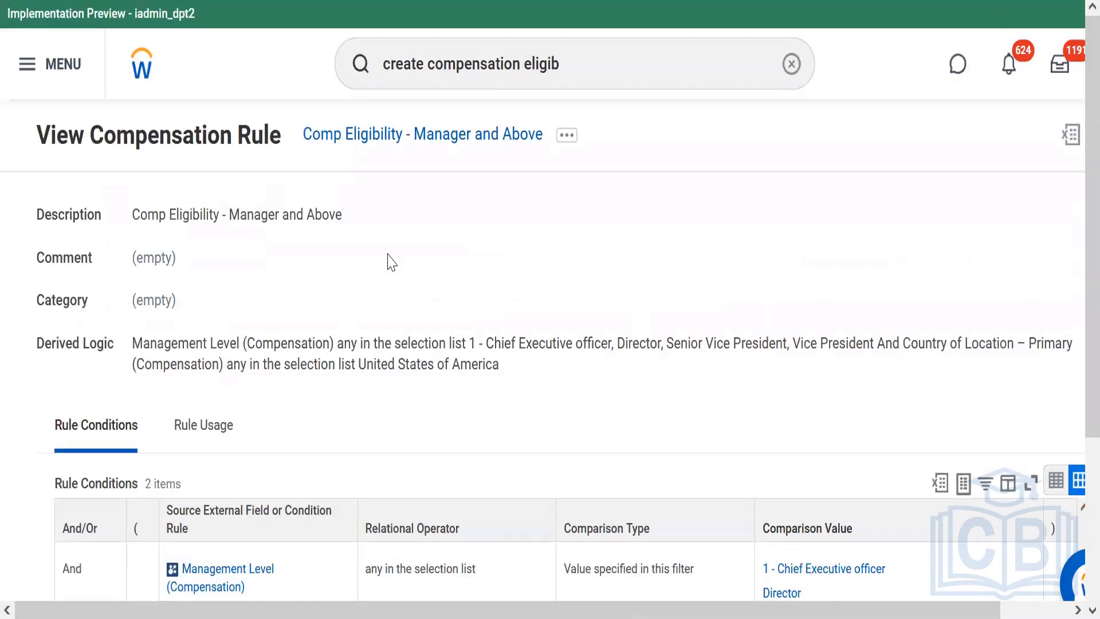
{"action": "right_click", "coordinate": [426, 151]}
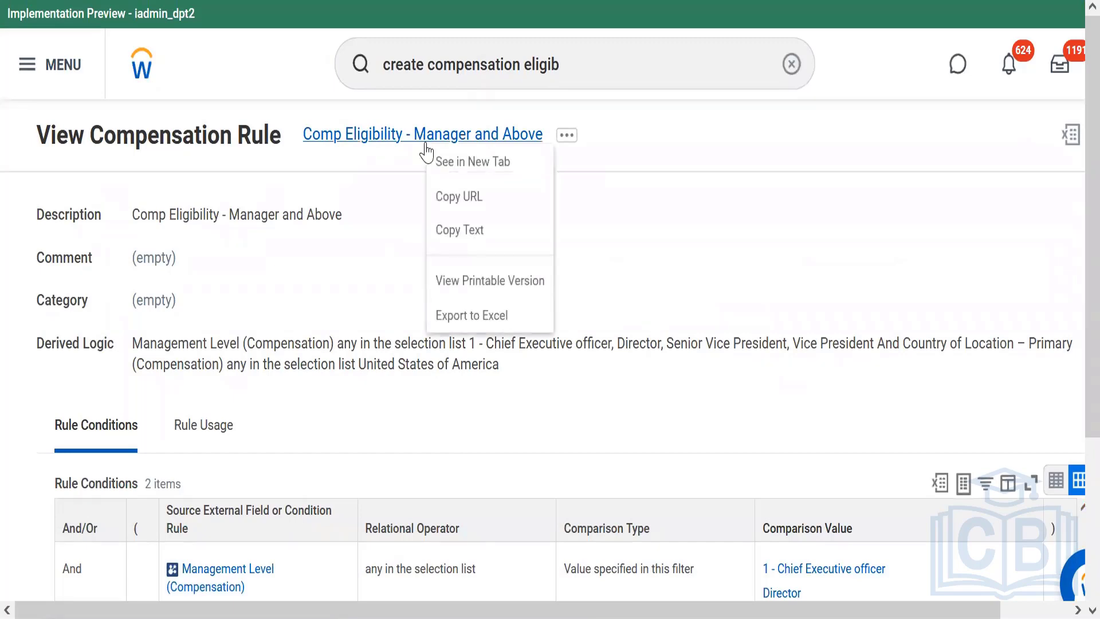
{"action": "left_click", "coordinate": [476, 235]}
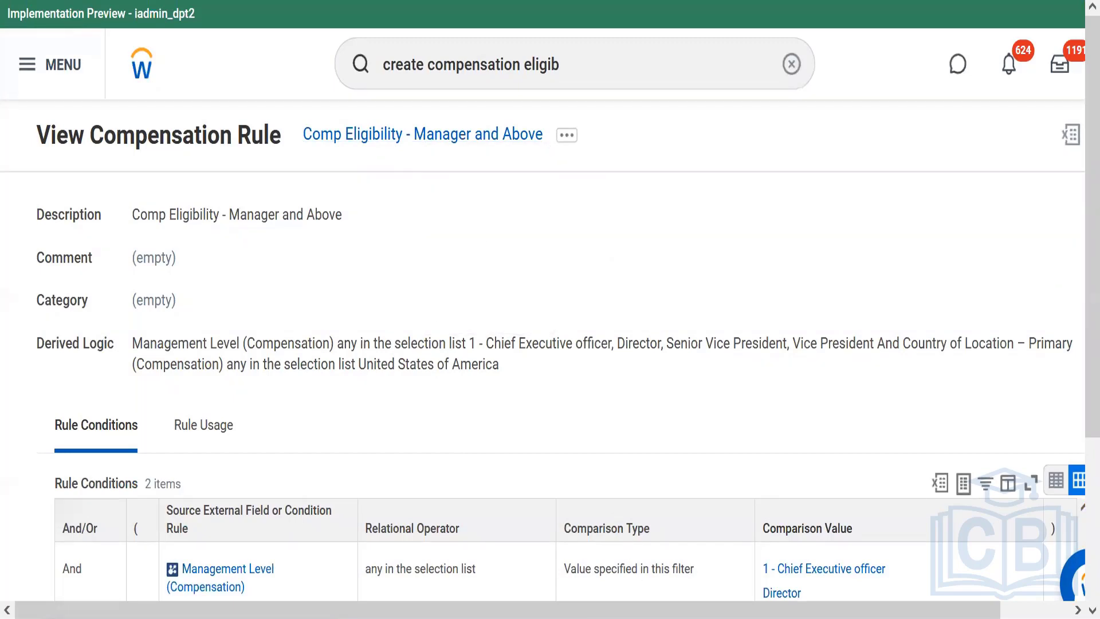
{"action": "key", "text": "alt+Tab"}
{"action": "left_click", "coordinate": [422, 541]}
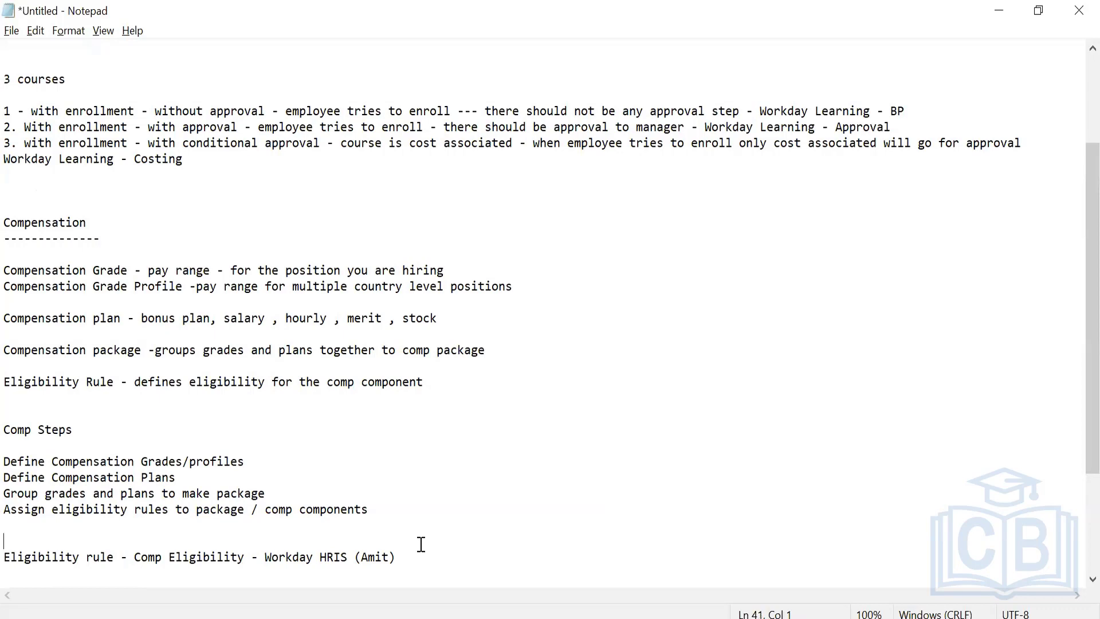
{"action": "left_click", "coordinate": [413, 560]}
{"action": "key", "text": "Return"}
{"action": "type", "text": "Comp Eligibility - Manager and Above"}
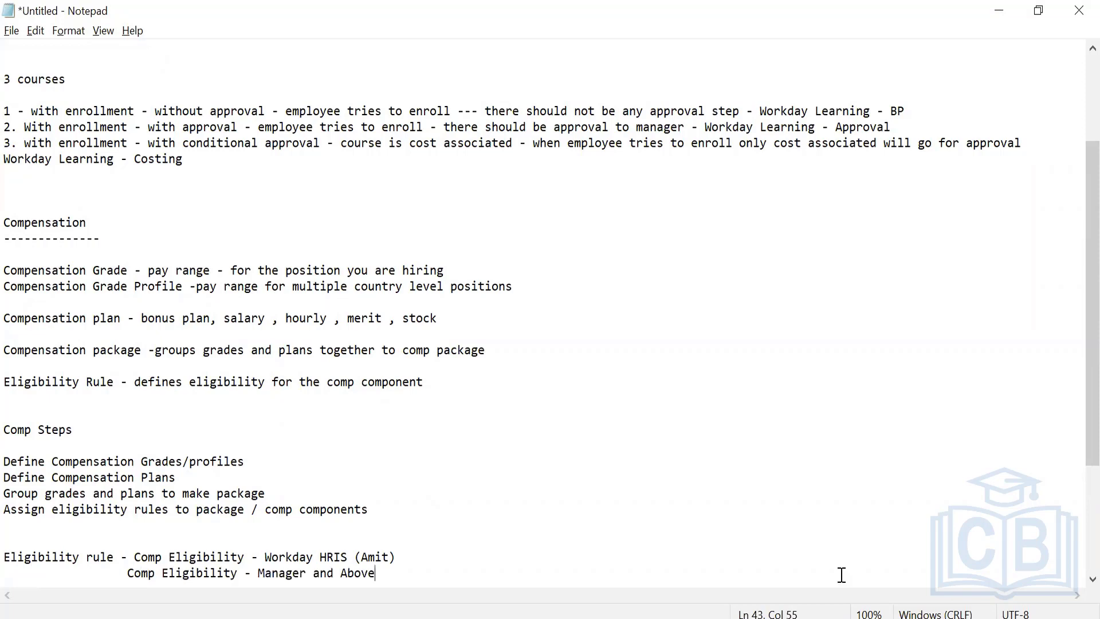
{"action": "left_click", "coordinate": [515, 618]}
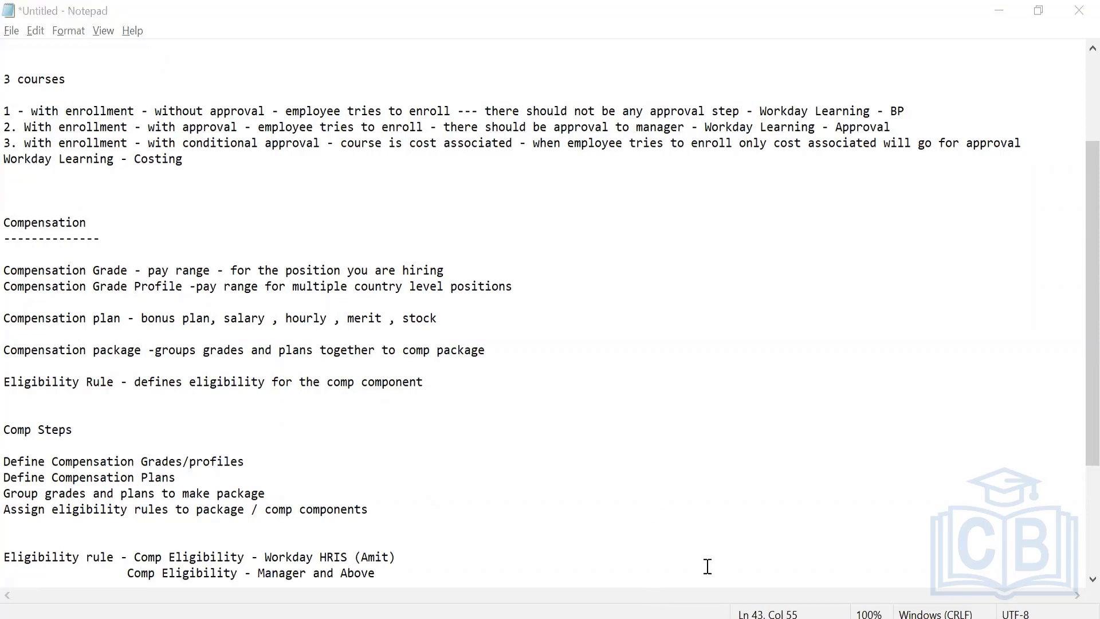
{"action": "left_click", "coordinate": [619, 617]}
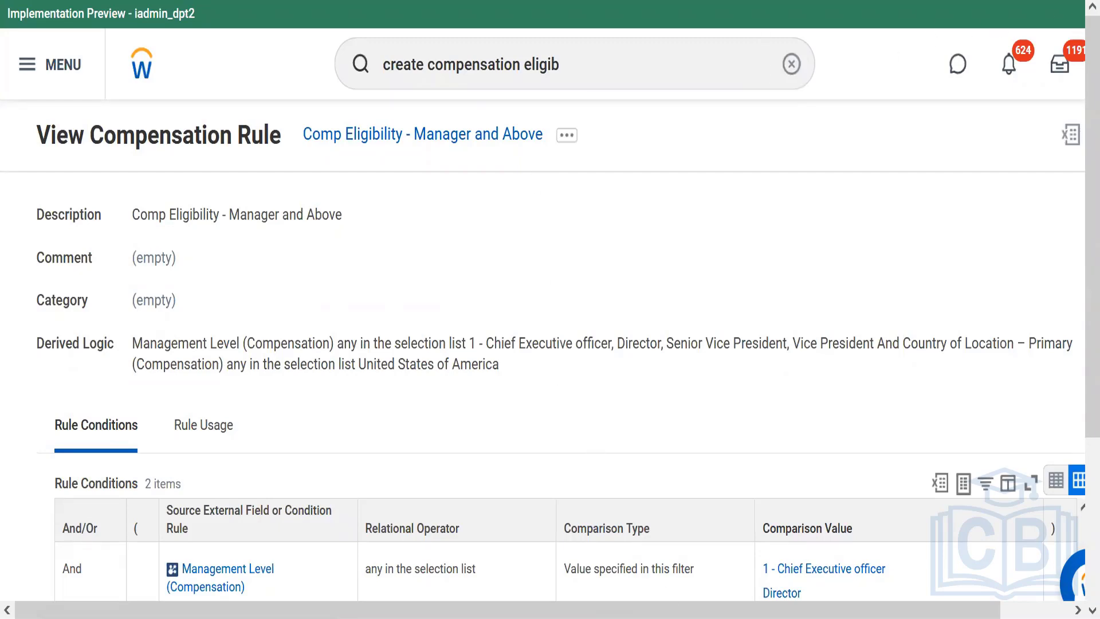
{"action": "key", "text": "alt+Tab"}
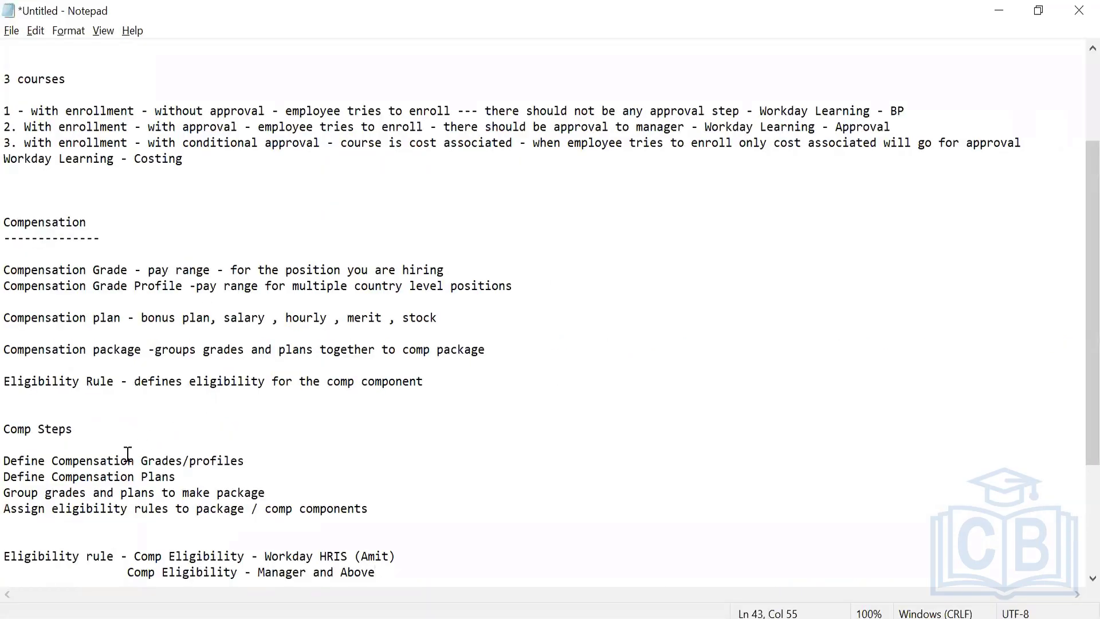
{"action": "left_click", "coordinate": [68, 517]}
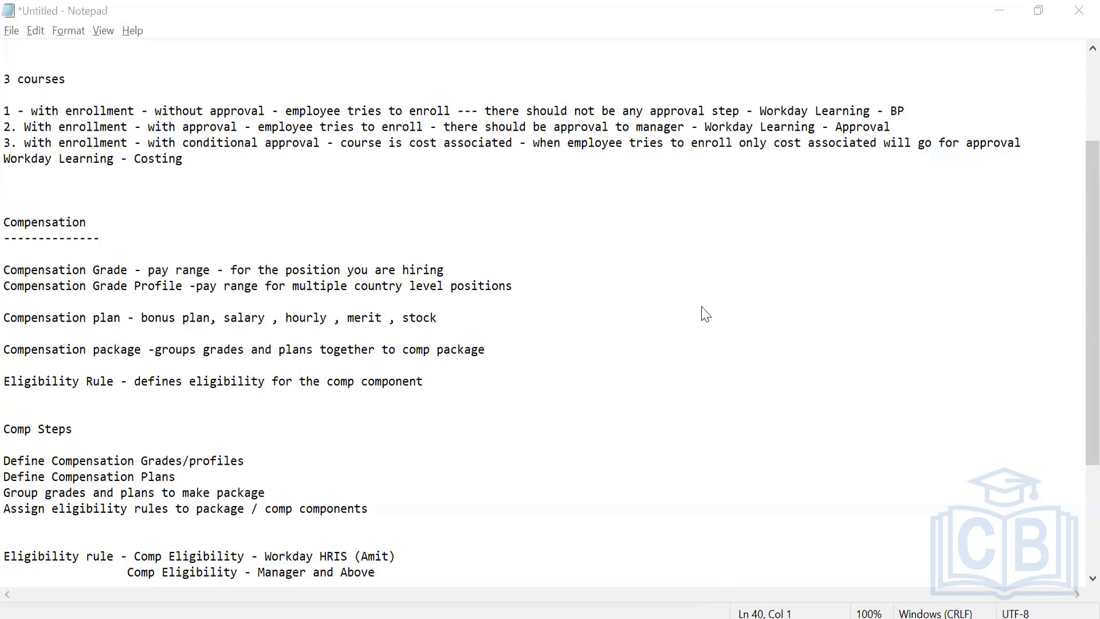
Switch back to Workday, search for "create compensation gra" and open the Create Compensation Grade task
{"action": "key", "text": "alt+Tab"}
{"action": "double_click", "coordinate": [614, 70]}
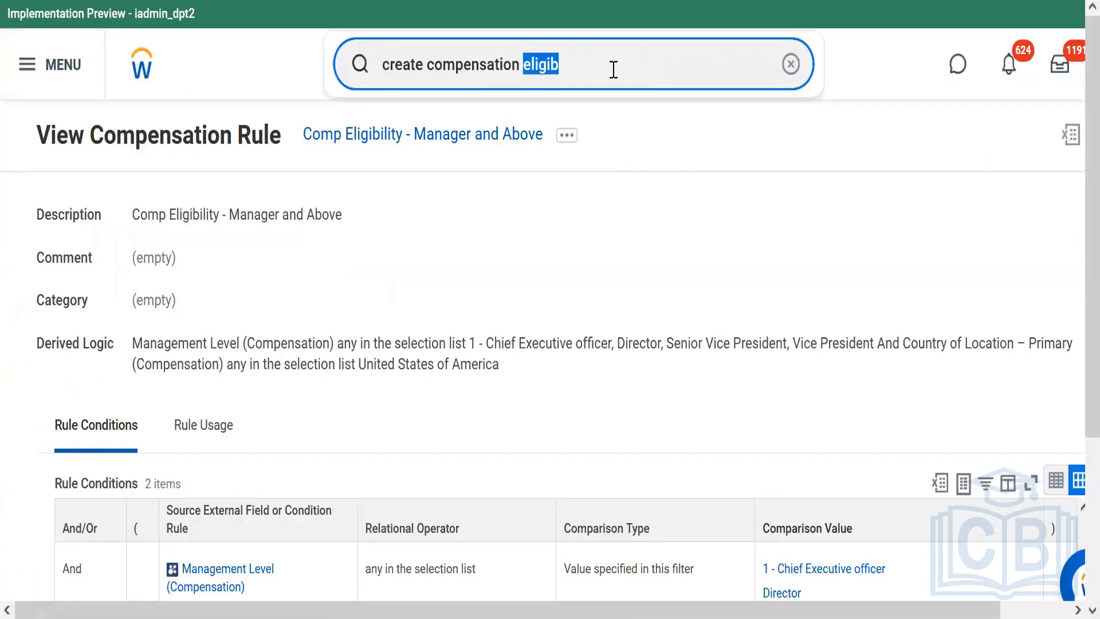
{"action": "key", "text": "BackSpace"}
{"action": "key", "text": "BackSpace"}
{"action": "key", "text": "BackSpace"}
{"action": "key", "text": "BackSpace"}
{"action": "key", "text": "BackSpace"}
{"action": "key", "text": "BackSpace"}
{"action": "key", "text": "BackSpace"}
{"action": "key", "text": "BackSpace"}
{"action": "key", "text": "BackSpace"}
{"action": "key", "text": "BackSpace"}
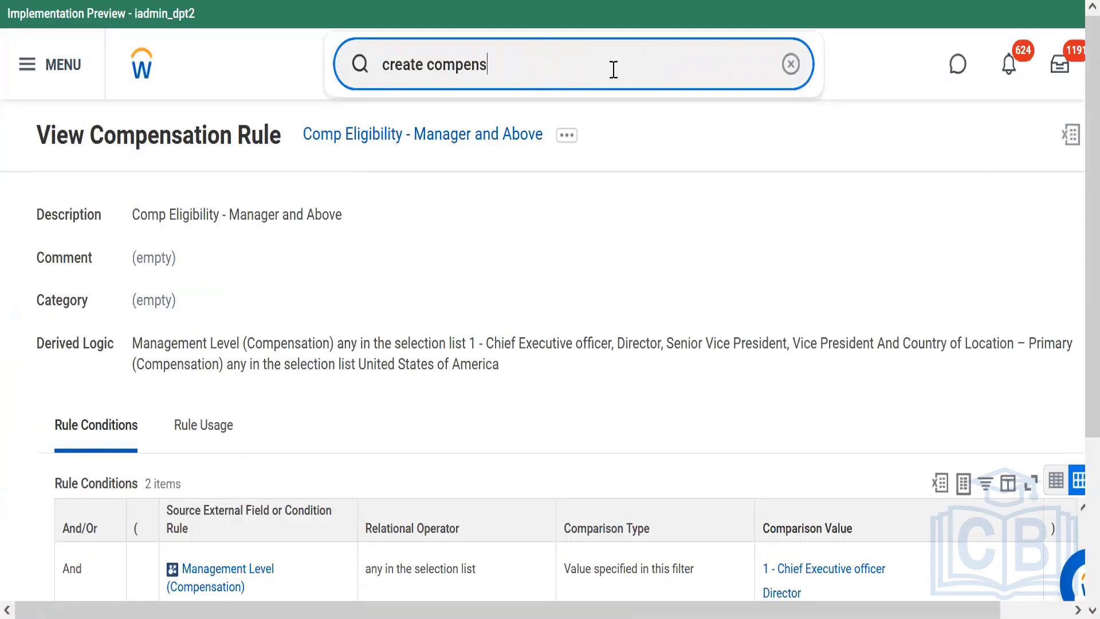
{"action": "type", "text": "ensa"}
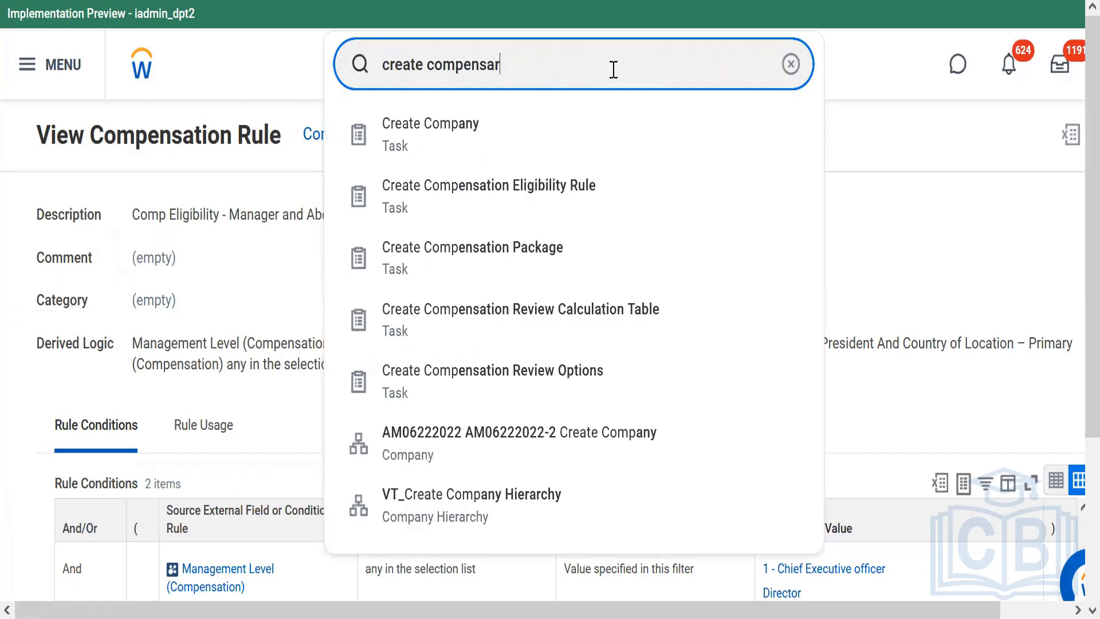
{"action": "type", "text": "tion gra"}
{"action": "left_click", "coordinate": [498, 135]}
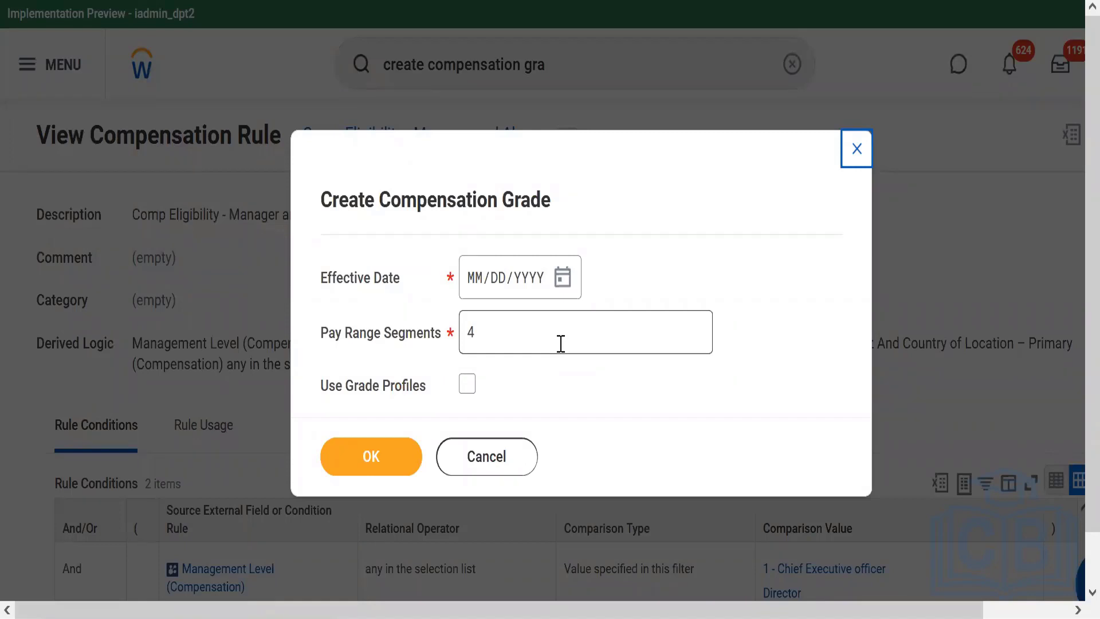
Enable Use Grade Profiles, set the effective date to 11/14/2022 and continue to the grade form with 4 pay range segments
{"action": "left_click", "coordinate": [467, 384]}
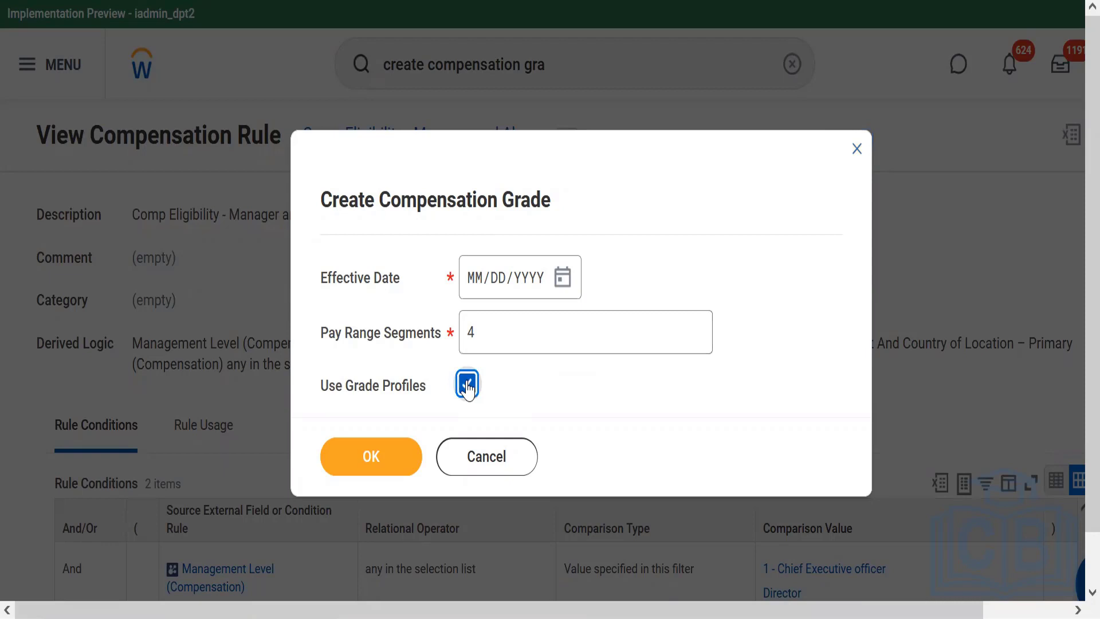
{"action": "left_click", "coordinate": [468, 386]}
{"action": "left_click", "coordinate": [468, 387]}
{"action": "left_click", "coordinate": [500, 341]}
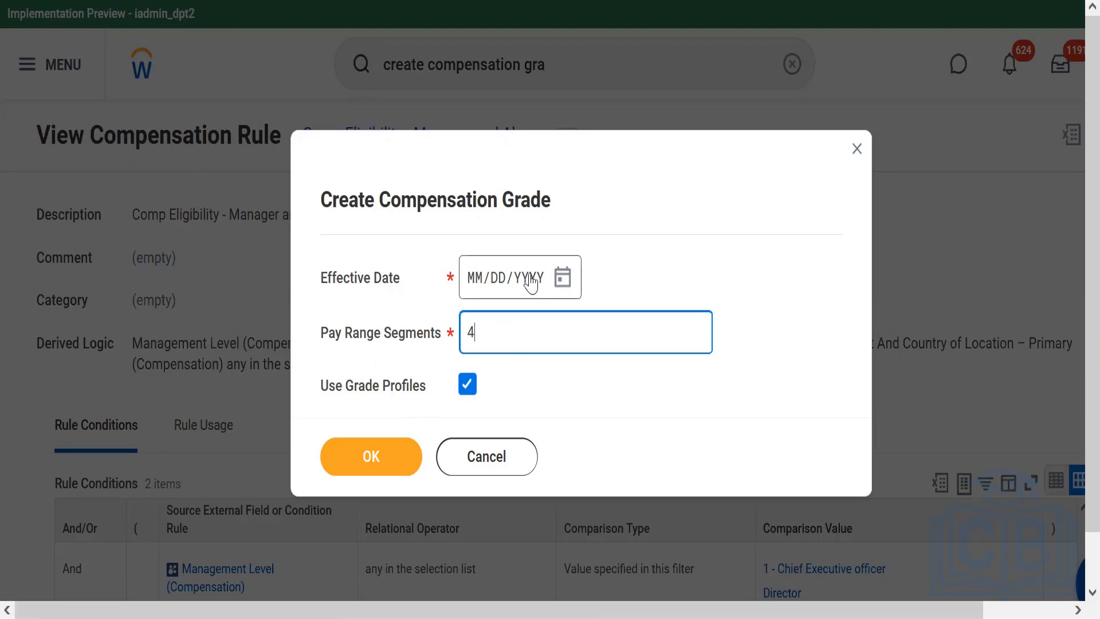
{"action": "left_click", "coordinate": [563, 277]}
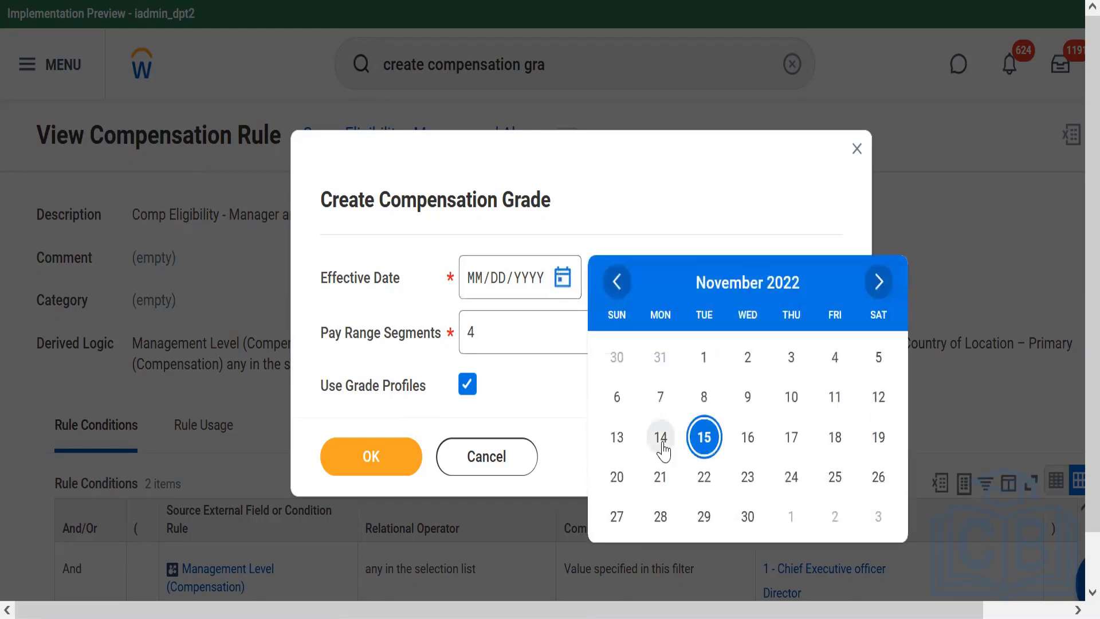
{"action": "left_click", "coordinate": [665, 440]}
{"action": "left_click", "coordinate": [374, 476]}
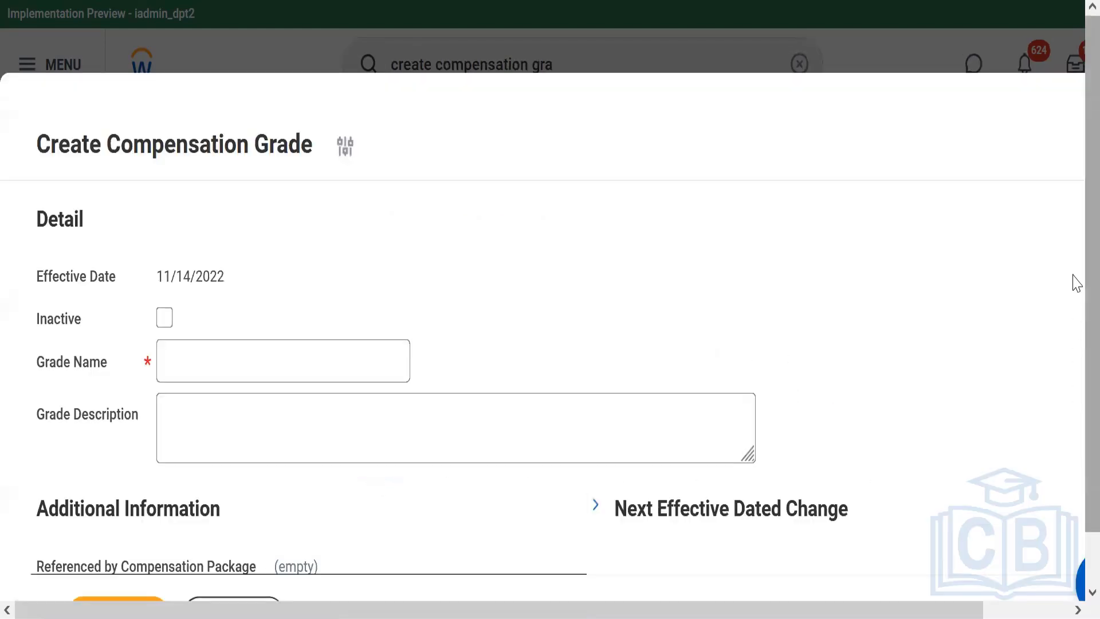
Set the compensation grade's default currency to GBP and its frequency to Monthly
{"action": "scroll", "coordinate": [1077, 283], "scroll_direction": "down", "scroll_amount": 1}
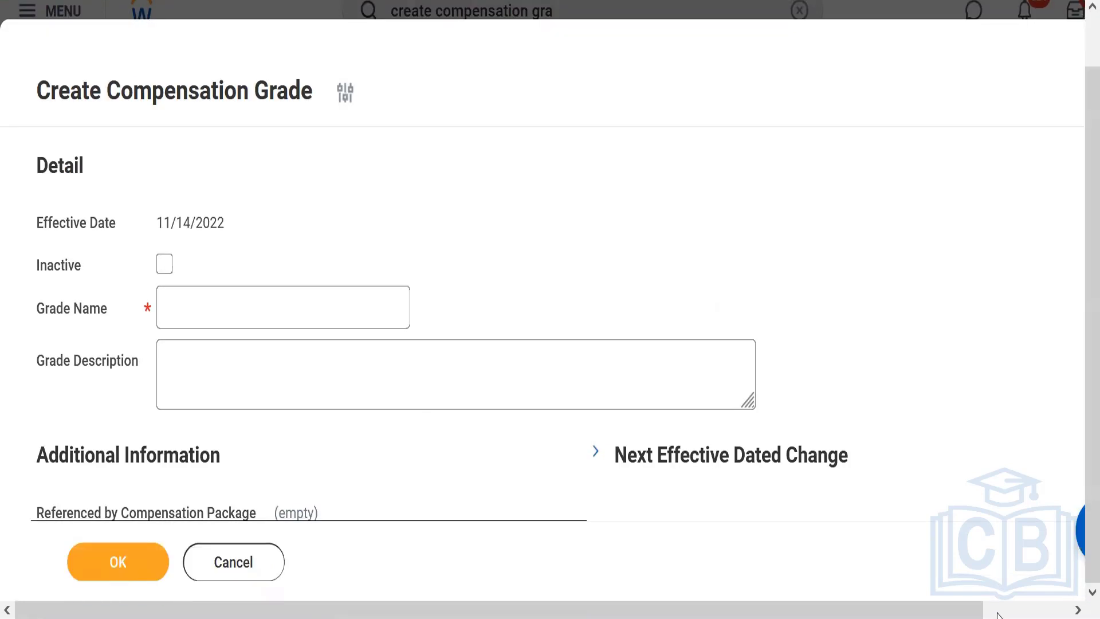
{"action": "scroll", "coordinate": [1073, 307], "scroll_direction": "down", "scroll_amount": 10}
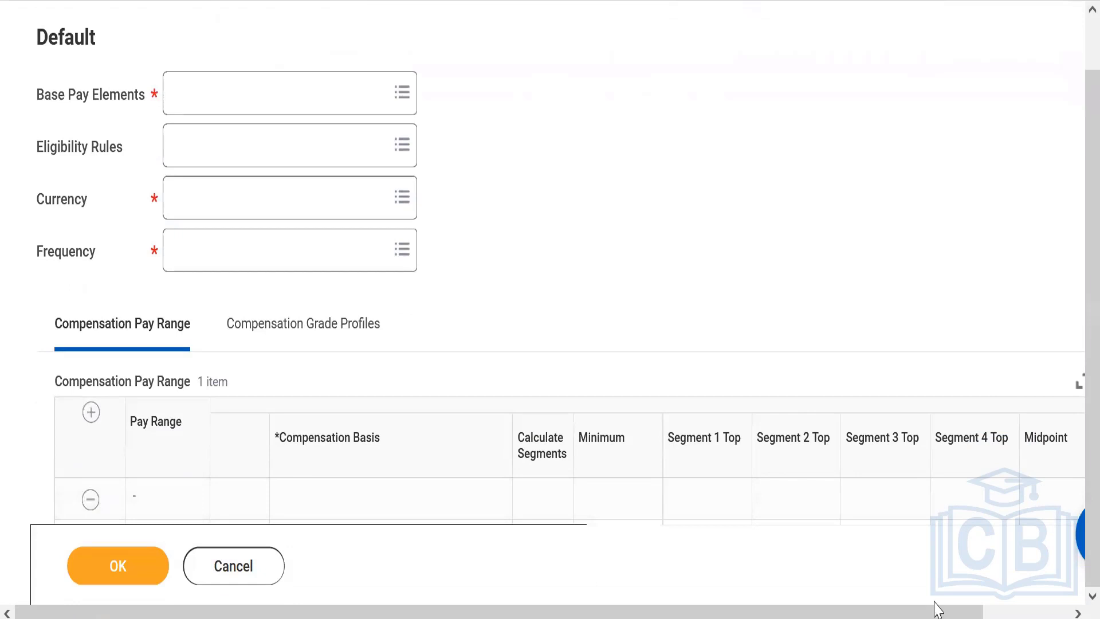
{"action": "left_click_drag", "start_coordinate": [932, 614], "coordinate": [1020, 613]}
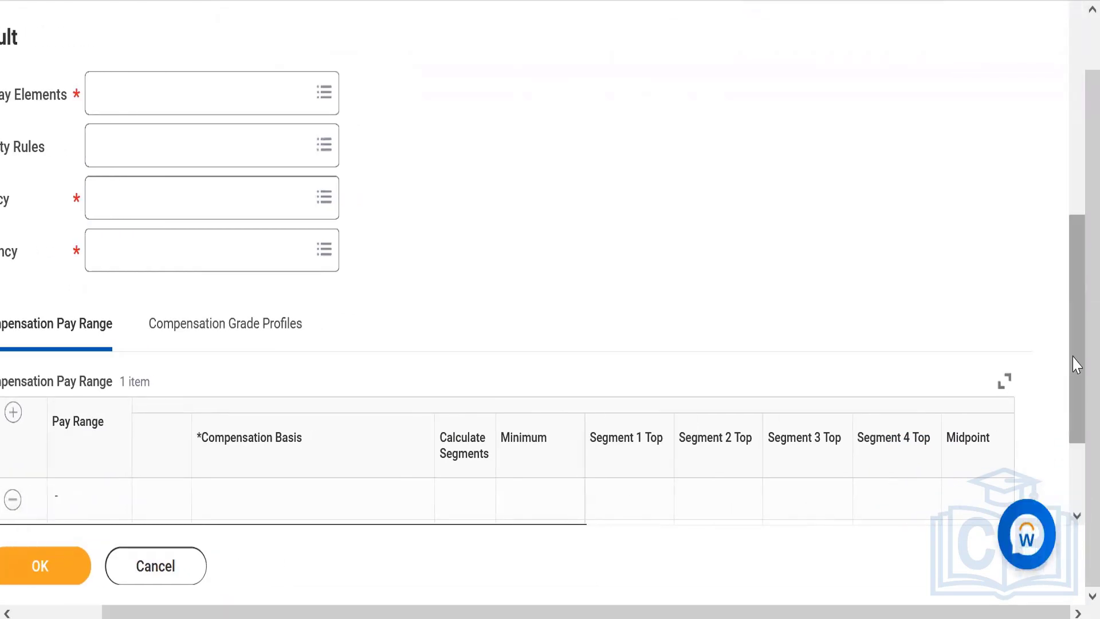
{"action": "left_click_drag", "start_coordinate": [1073, 364], "coordinate": [1074, 461]}
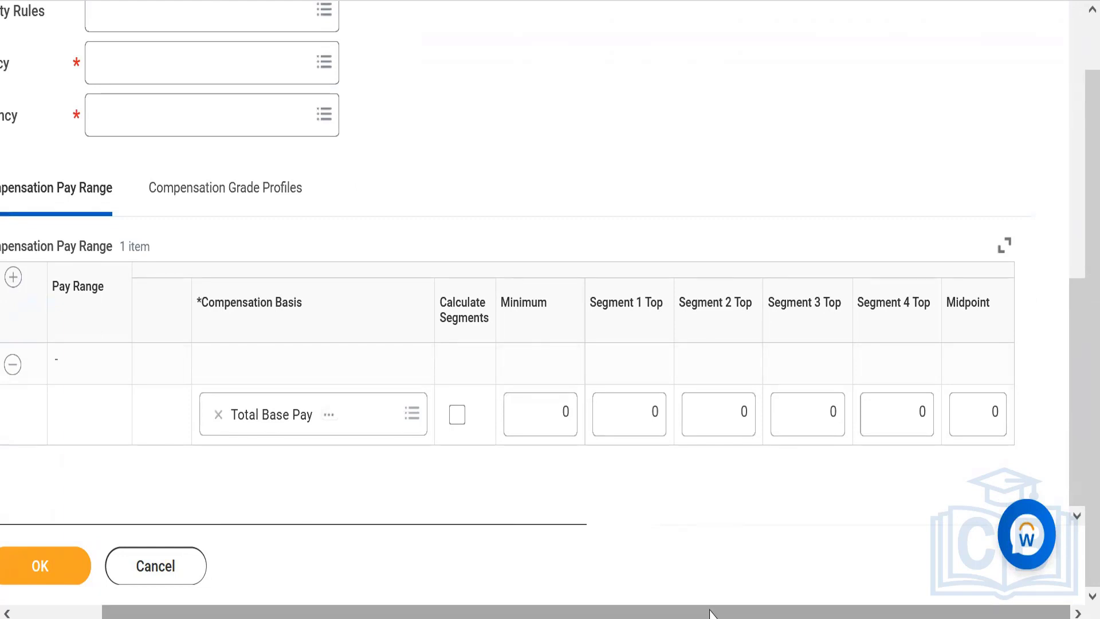
{"action": "left_click_drag", "start_coordinate": [712, 612], "coordinate": [599, 613]}
{"action": "left_click_drag", "start_coordinate": [1073, 332], "coordinate": [1073, 239]}
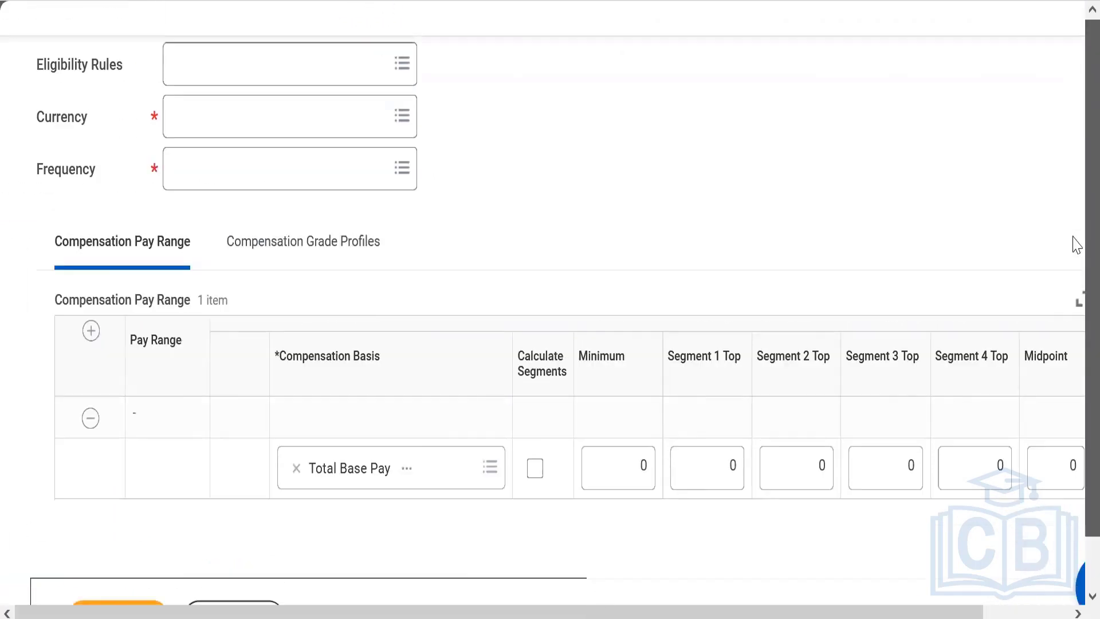
{"action": "left_click", "coordinate": [268, 120]}
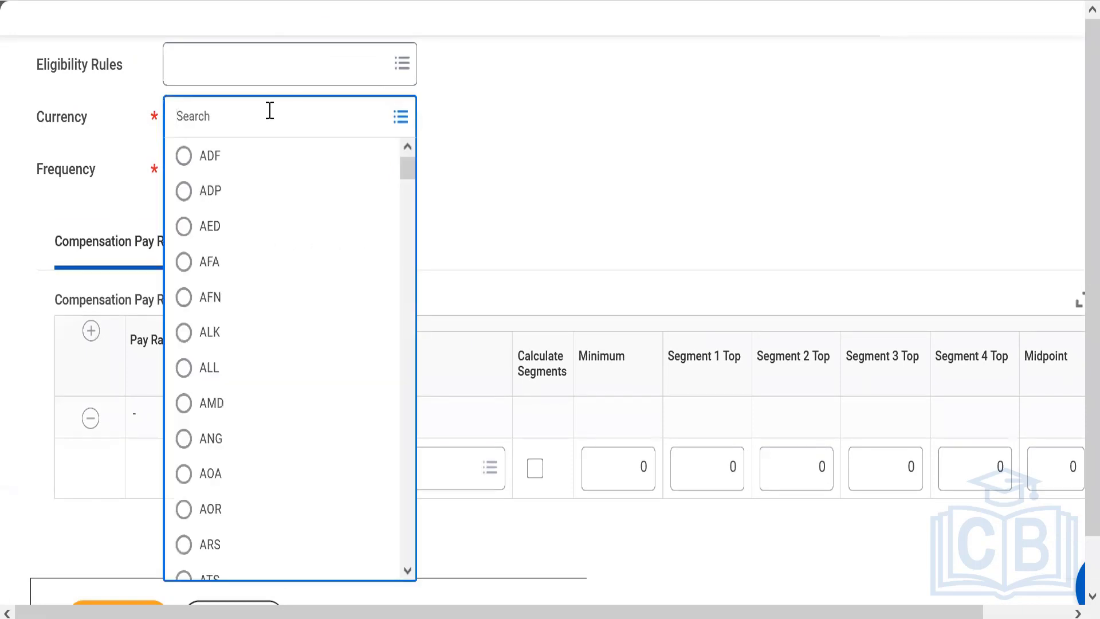
{"action": "type", "text": "GBP"}
{"action": "key", "text": "Return"}
{"action": "left_click", "coordinate": [212, 177]}
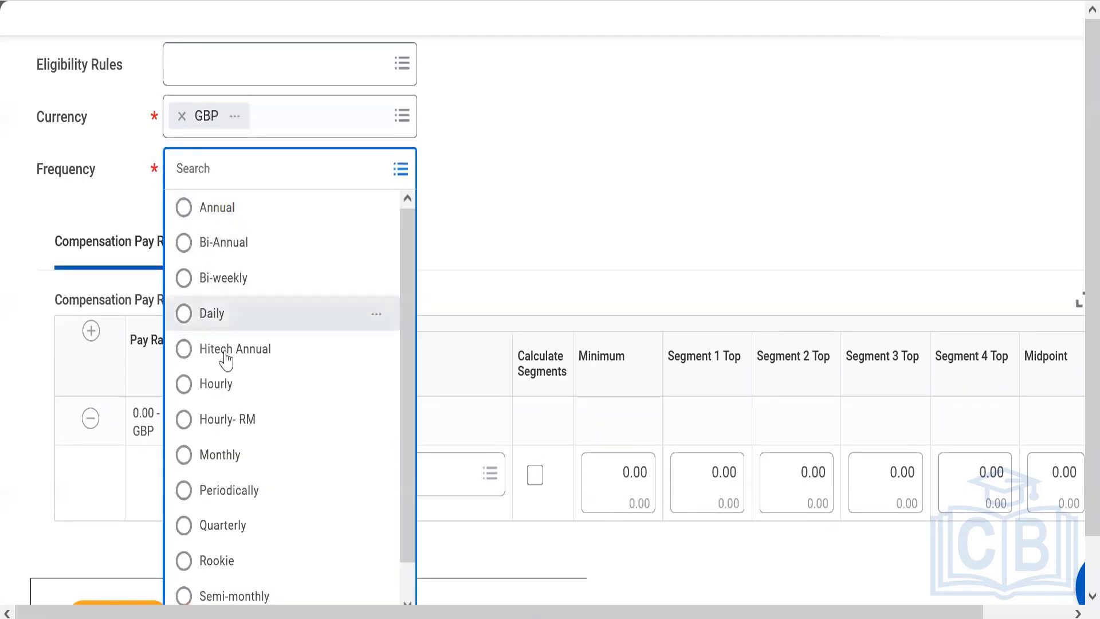
{"action": "left_click", "coordinate": [236, 457]}
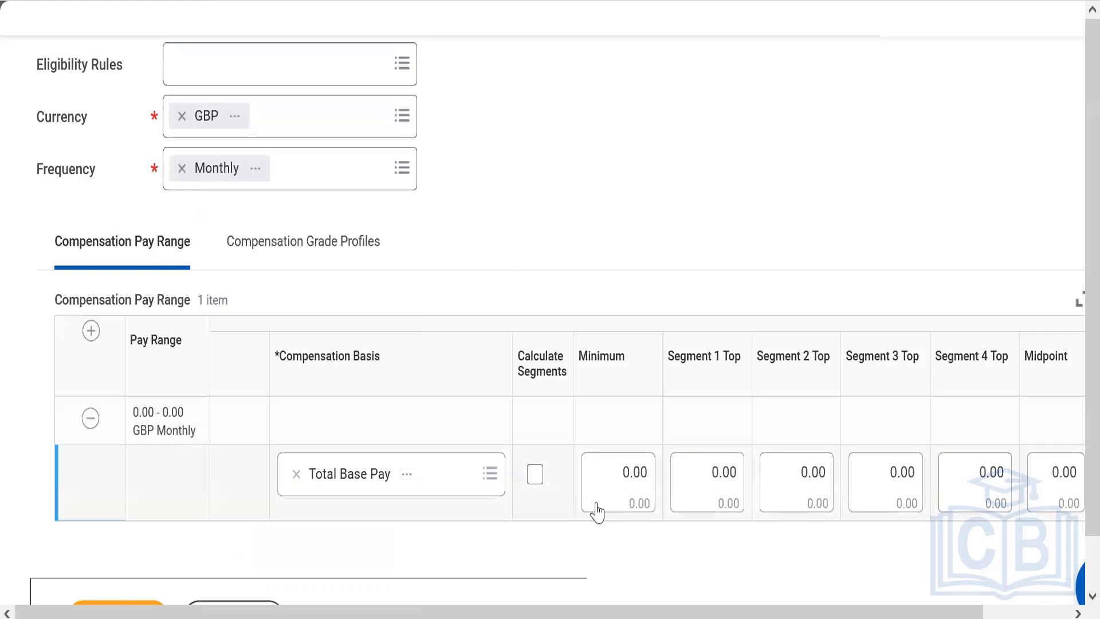
Set the minimum of the Total Base Pay compensation pay range to 30,000
{"action": "mouse_move", "coordinate": [610, 476]}
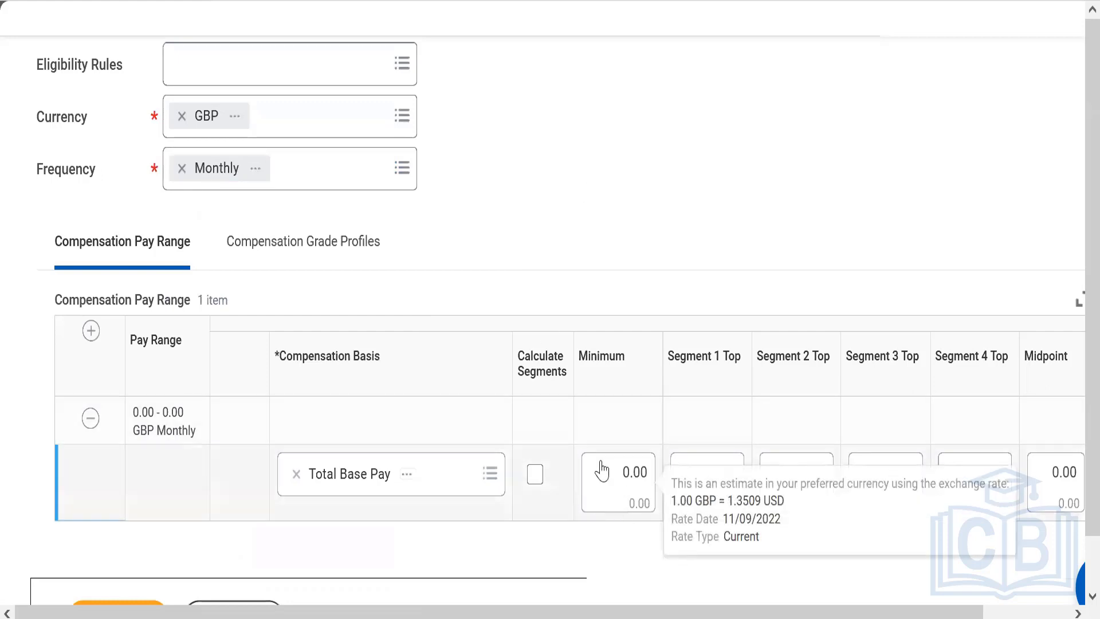
{"action": "left_click", "coordinate": [602, 462]}
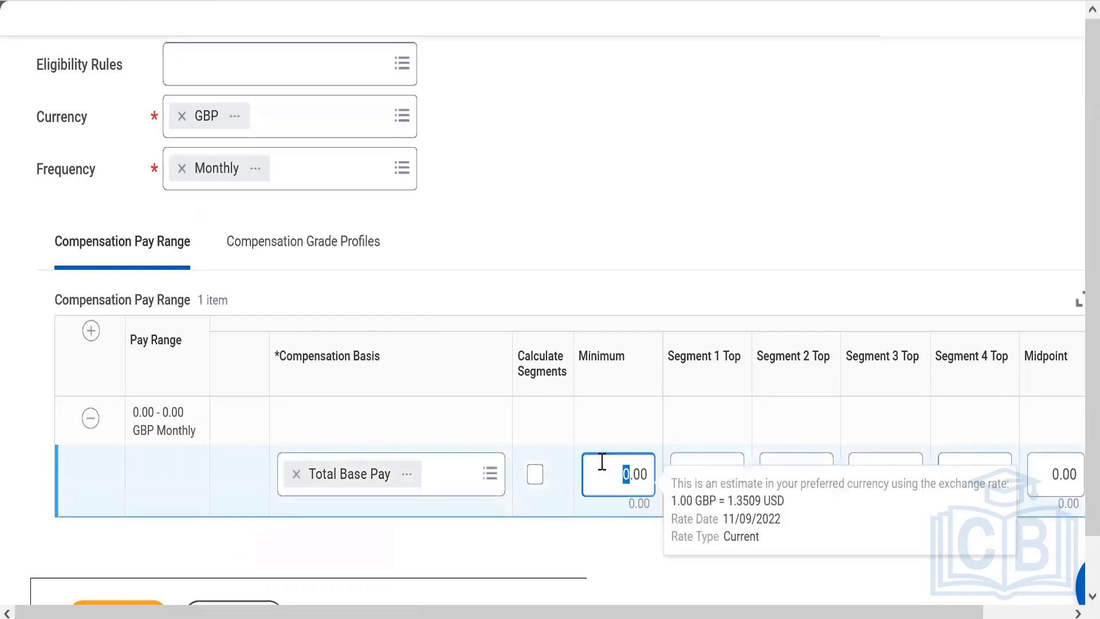
{"action": "left_click", "coordinate": [602, 461]}
{"action": "left_click", "coordinate": [717, 270]}
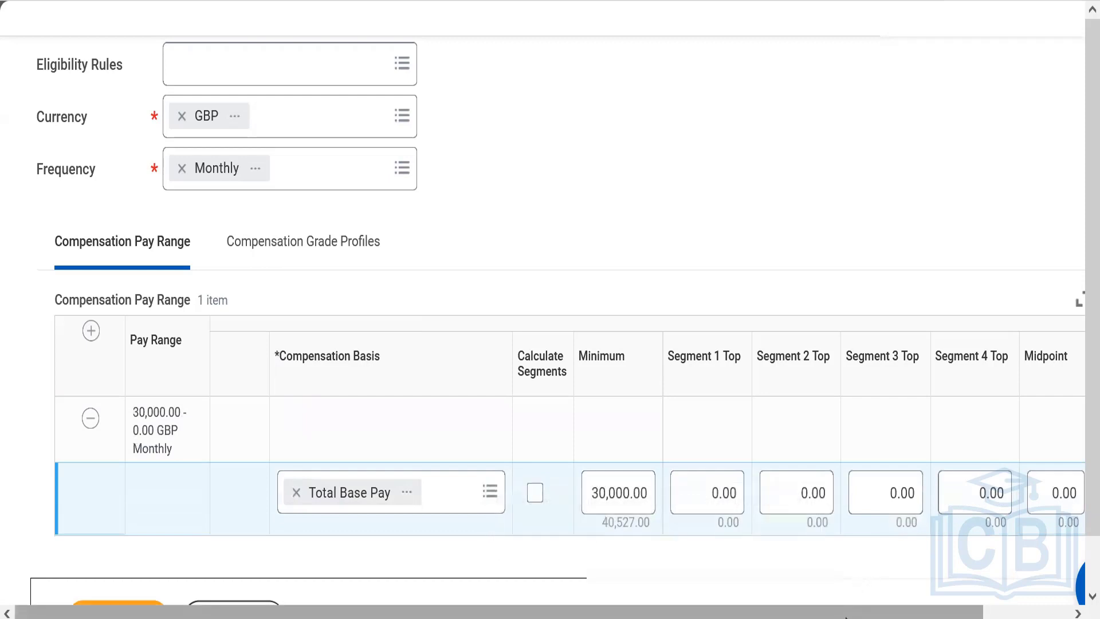
Set the pay range's Segment 4 Top to 70,000 and enable Calculate Segments for the row
{"action": "left_click_drag", "start_coordinate": [847, 612], "coordinate": [982, 583]}
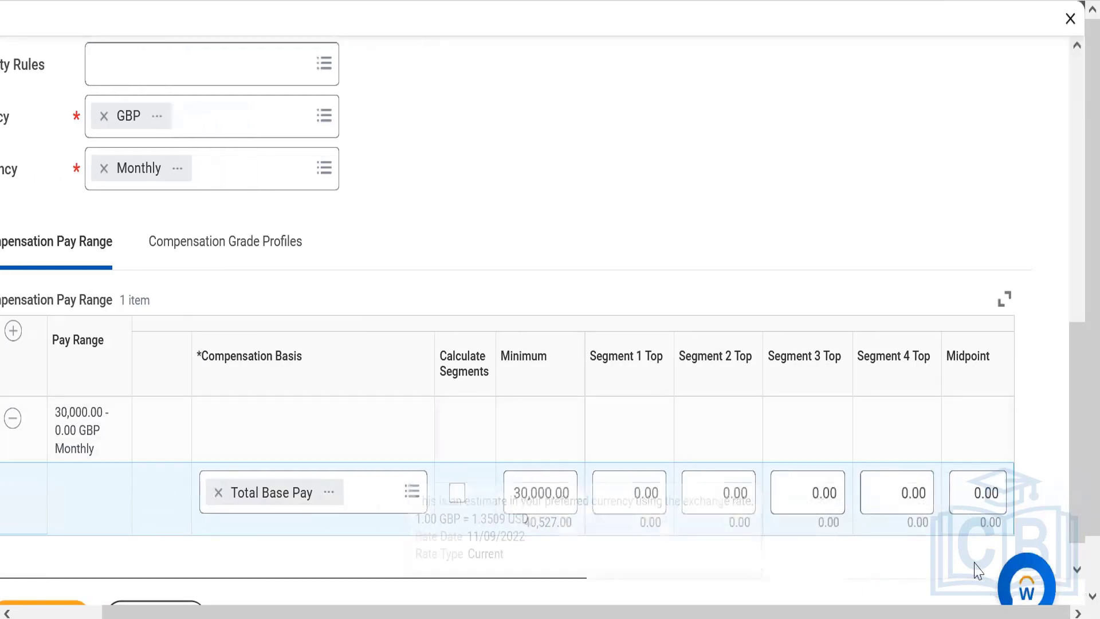
{"action": "left_click", "coordinate": [873, 493]}
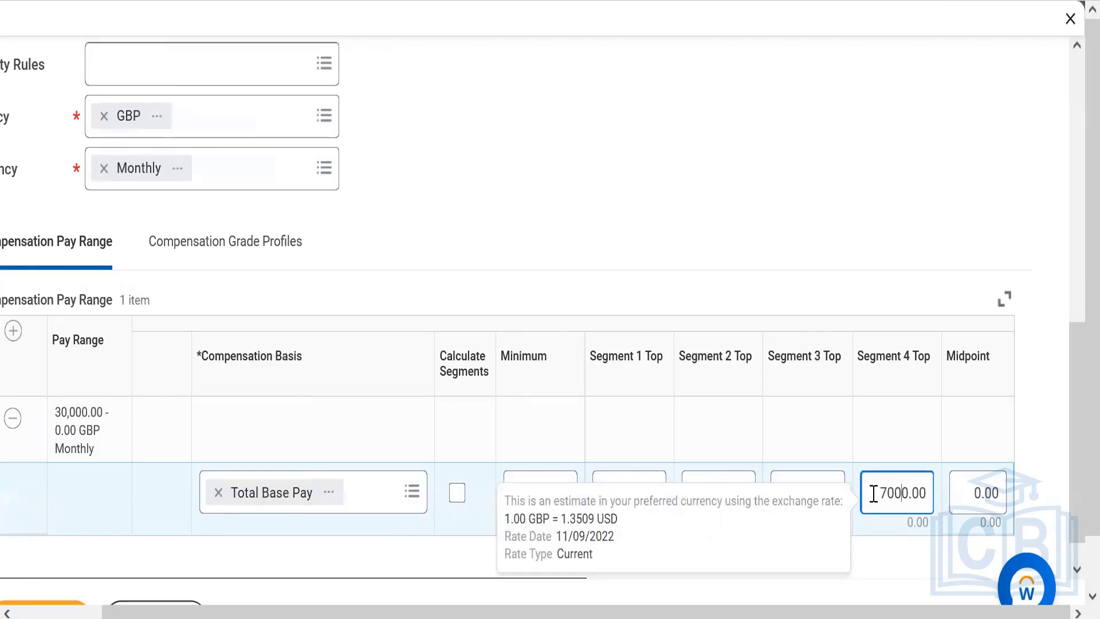
{"action": "type", "text": "7000"}
{"action": "left_click", "coordinate": [927, 216]}
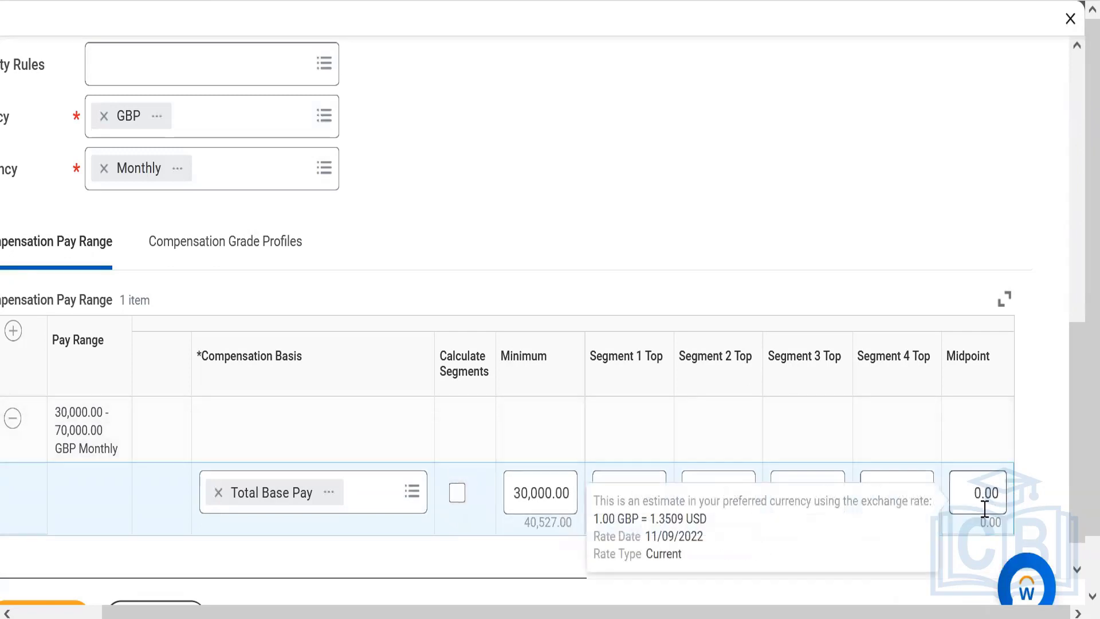
{"action": "left_click", "coordinate": [457, 494]}
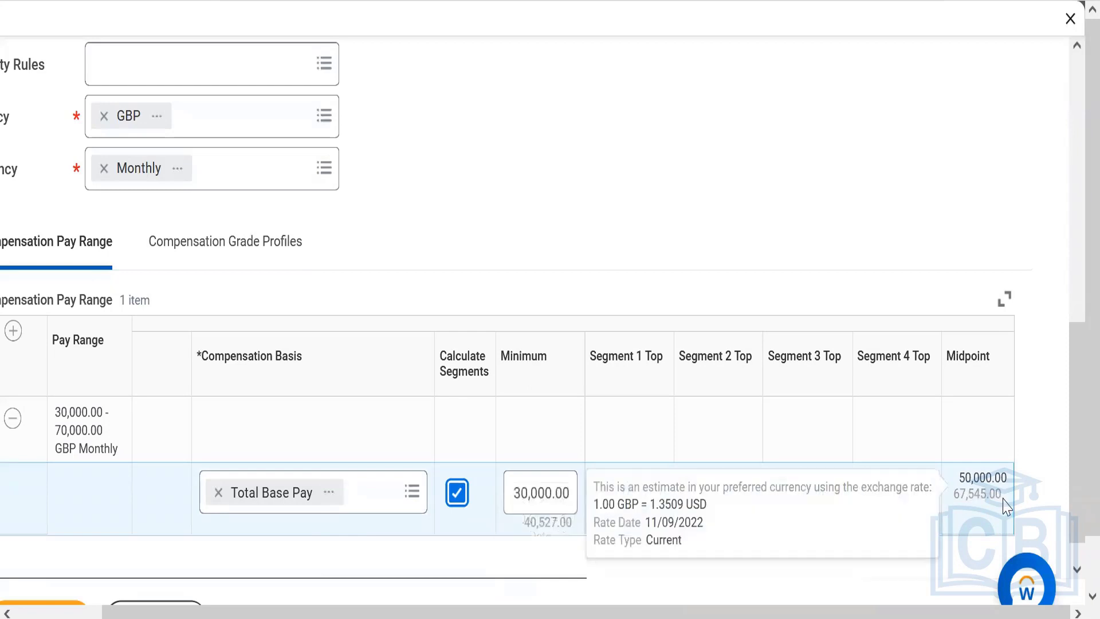
Review the calculated segment tops and midpoint of the Total Base Pay range
{"action": "scroll", "coordinate": [1072, 435], "scroll_direction": "down", "scroll_amount": 1}
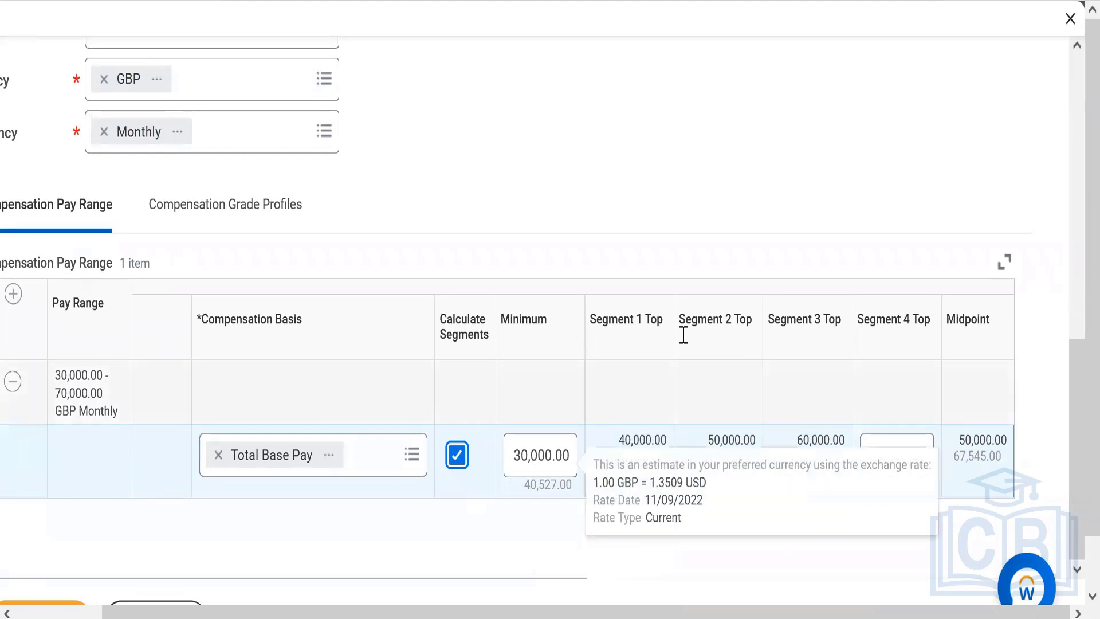
{"action": "mouse_move", "coordinate": [916, 485]}
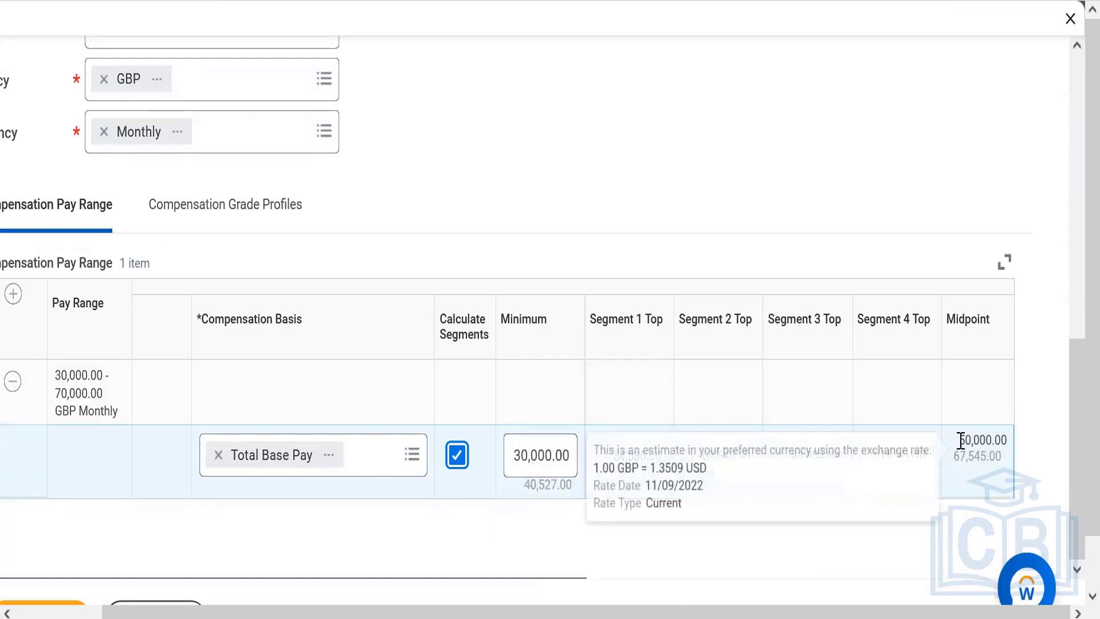
{"action": "left_click_drag", "start_coordinate": [961, 440], "coordinate": [1013, 445]}
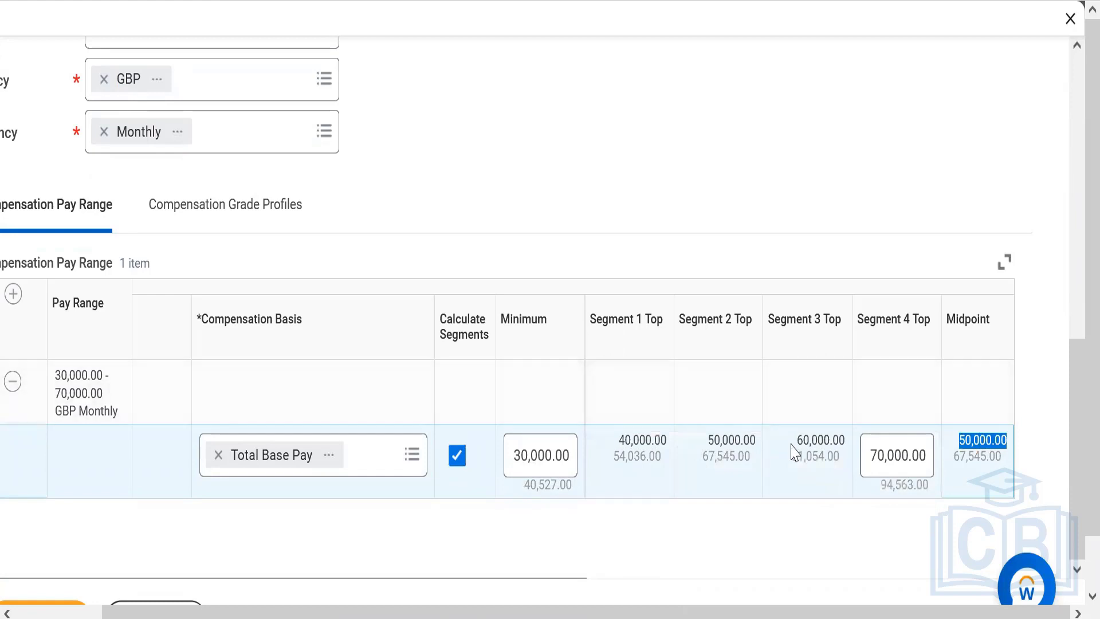
{"action": "left_click_drag", "start_coordinate": [799, 440], "coordinate": [843, 440]}
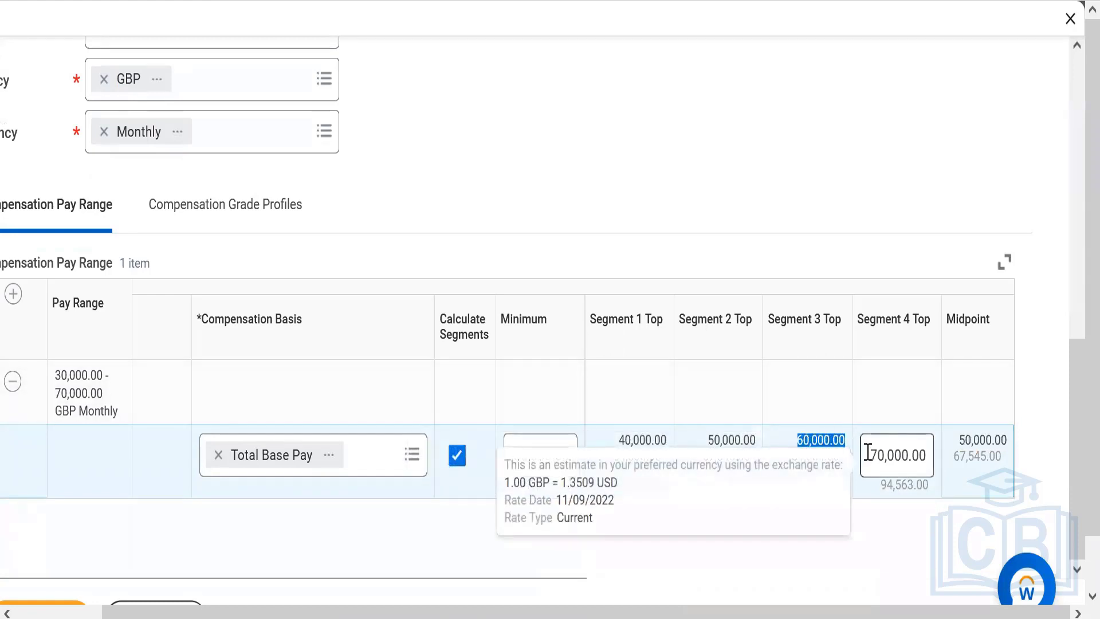
{"action": "left_click_drag", "start_coordinate": [868, 452], "coordinate": [928, 455]}
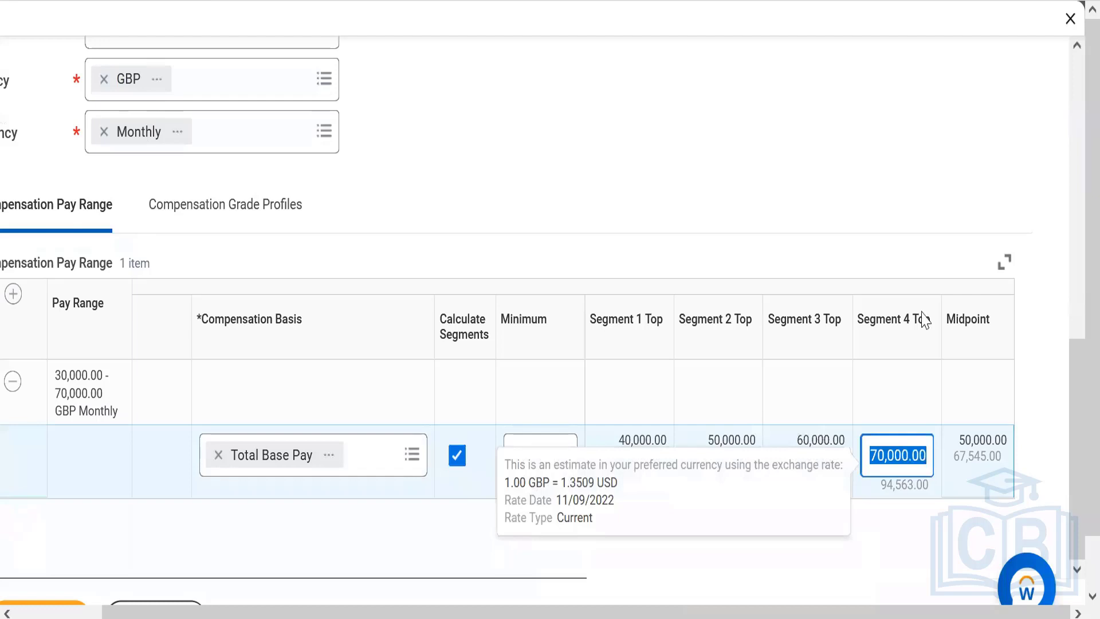
{"action": "left_click", "coordinate": [735, 179]}
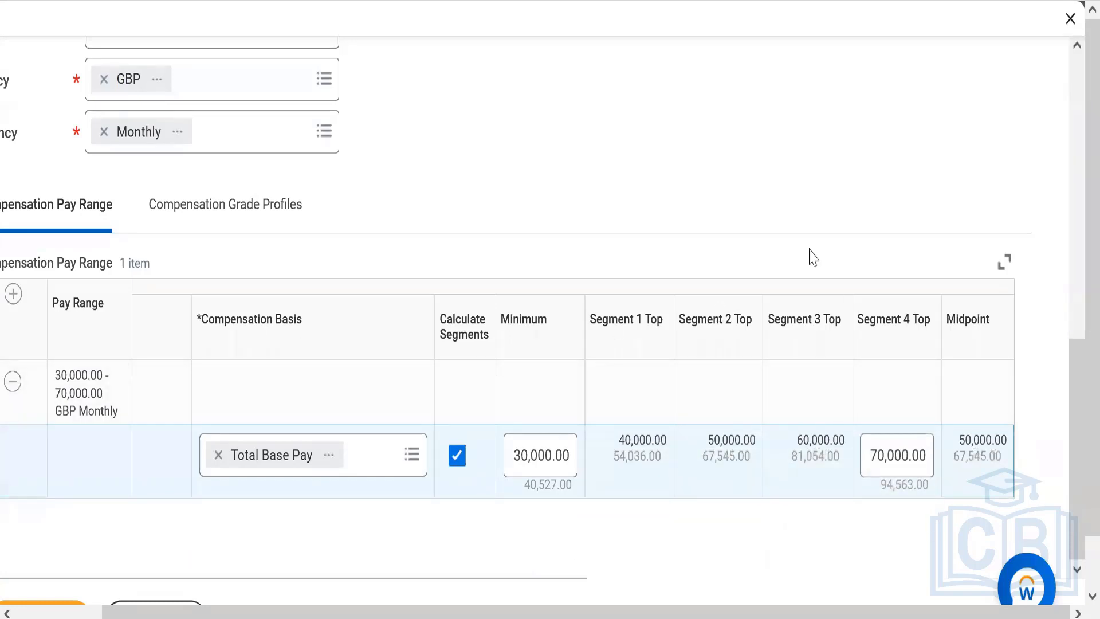
Search the default Base Pay Elements for "base pay" and select the Base Pay element
{"action": "left_click_drag", "start_coordinate": [1076, 433], "coordinate": [1073, 310]}
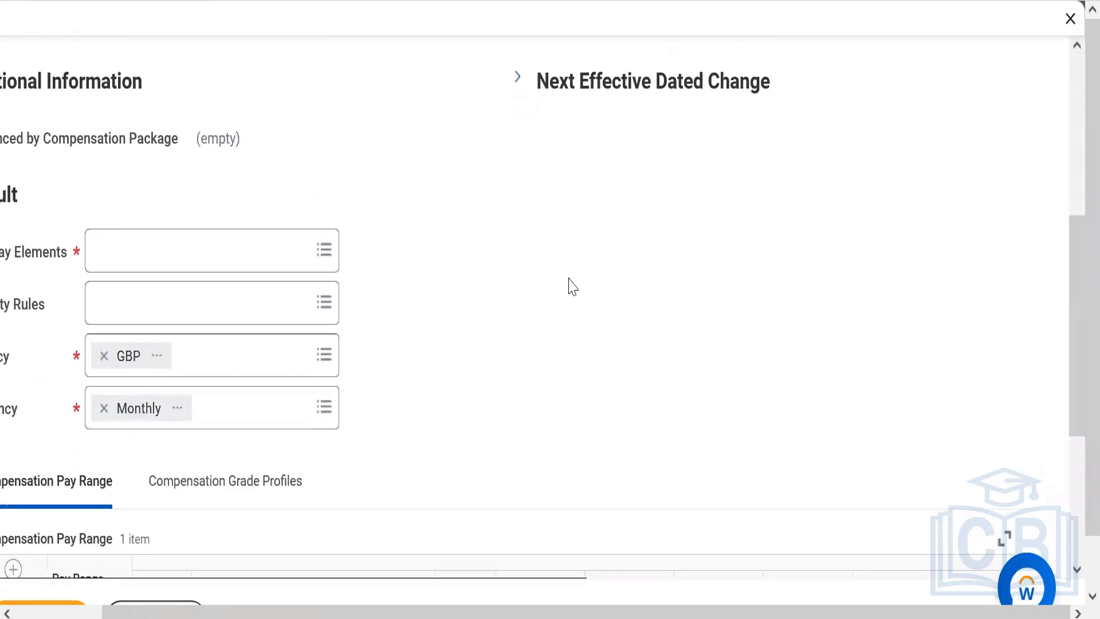
{"action": "left_click", "coordinate": [277, 246]}
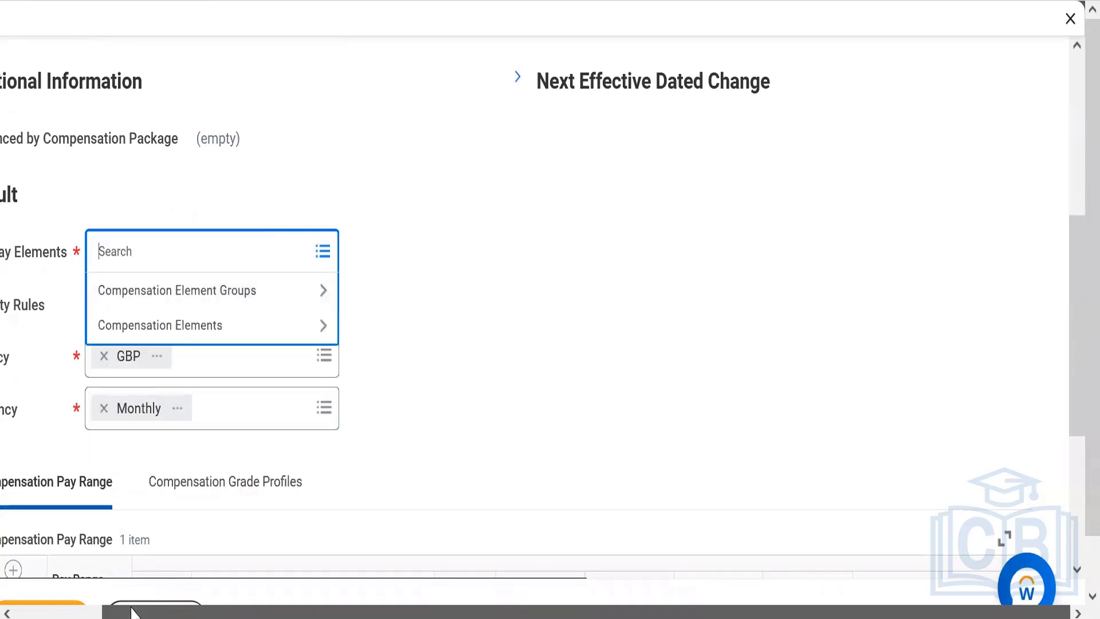
{"action": "left_click_drag", "start_coordinate": [130, 613], "coordinate": [52, 590]}
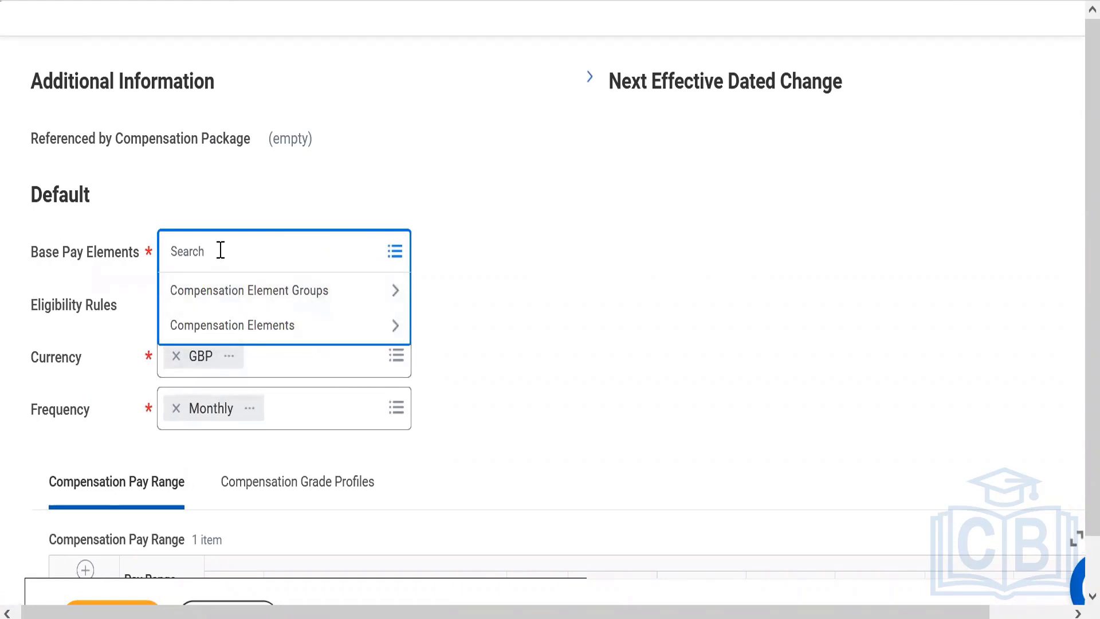
{"action": "type", "text": "base pay"}
{"action": "key", "text": "Return"}
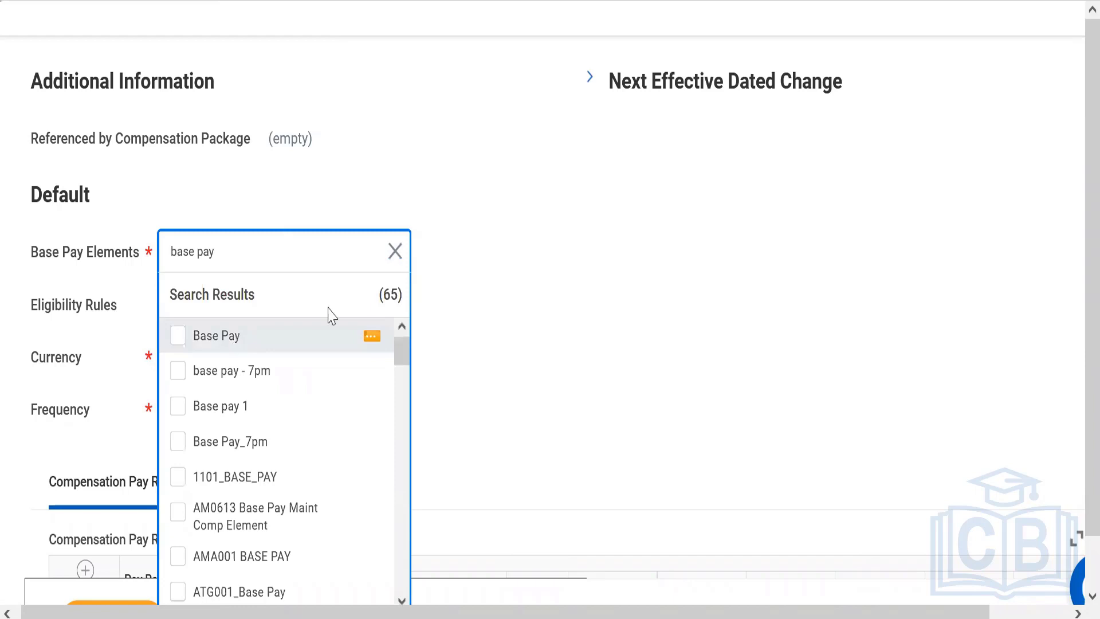
{"action": "left_click", "coordinate": [311, 342]}
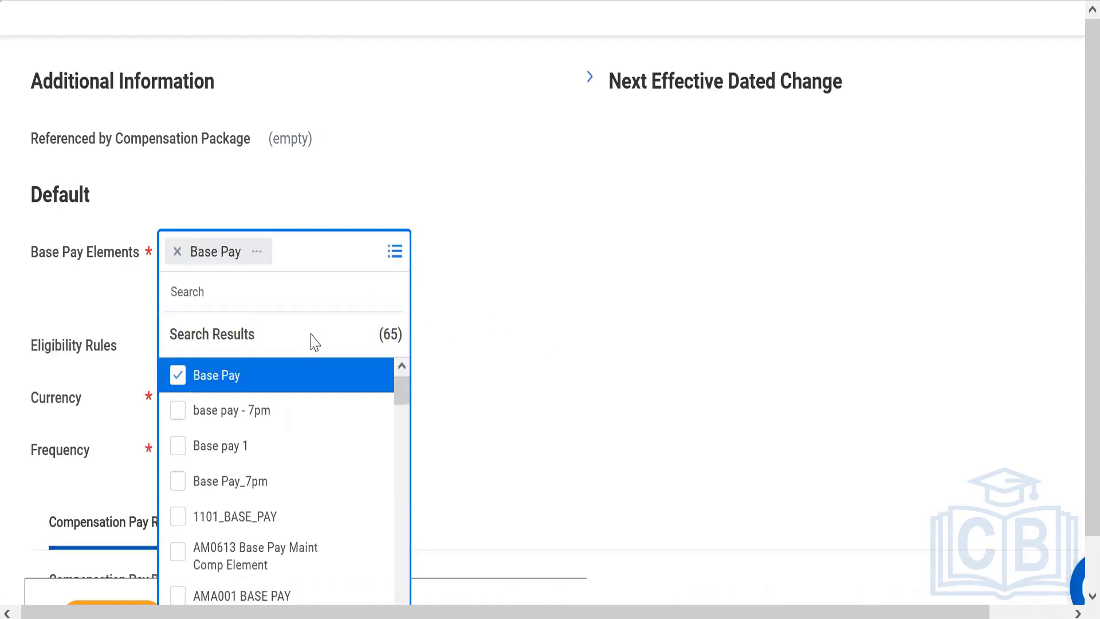
{"action": "left_click", "coordinate": [727, 290]}
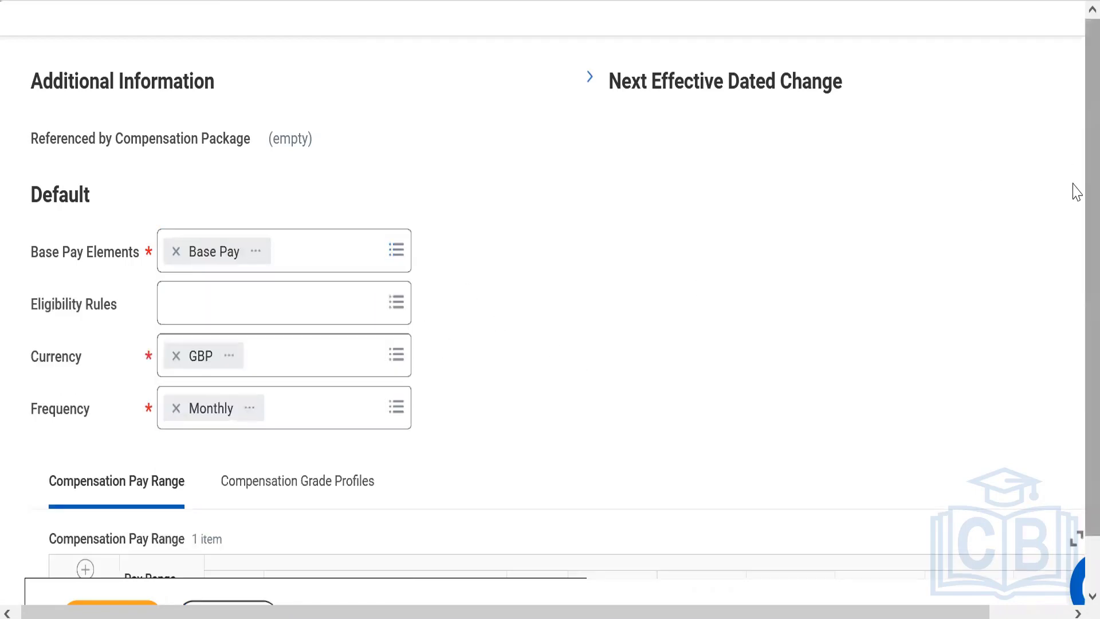
Show the Compensation Grade Profiles grid and add four more blank profile rows to it
{"action": "scroll", "coordinate": [1077, 193], "scroll_direction": "down", "scroll_amount": 1}
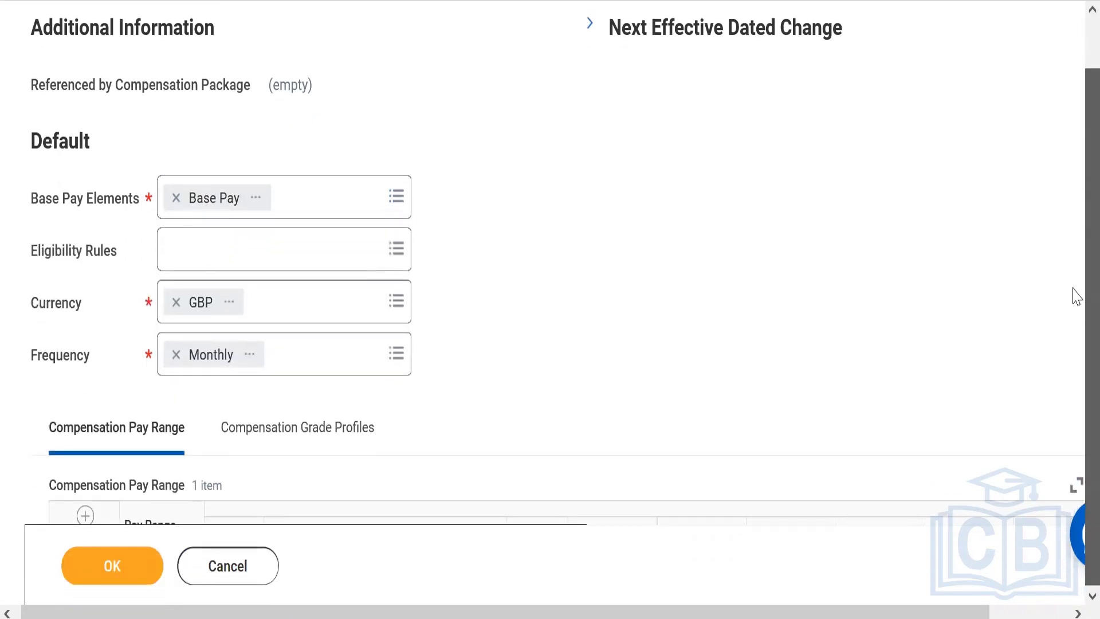
{"action": "left_click", "coordinate": [331, 435]}
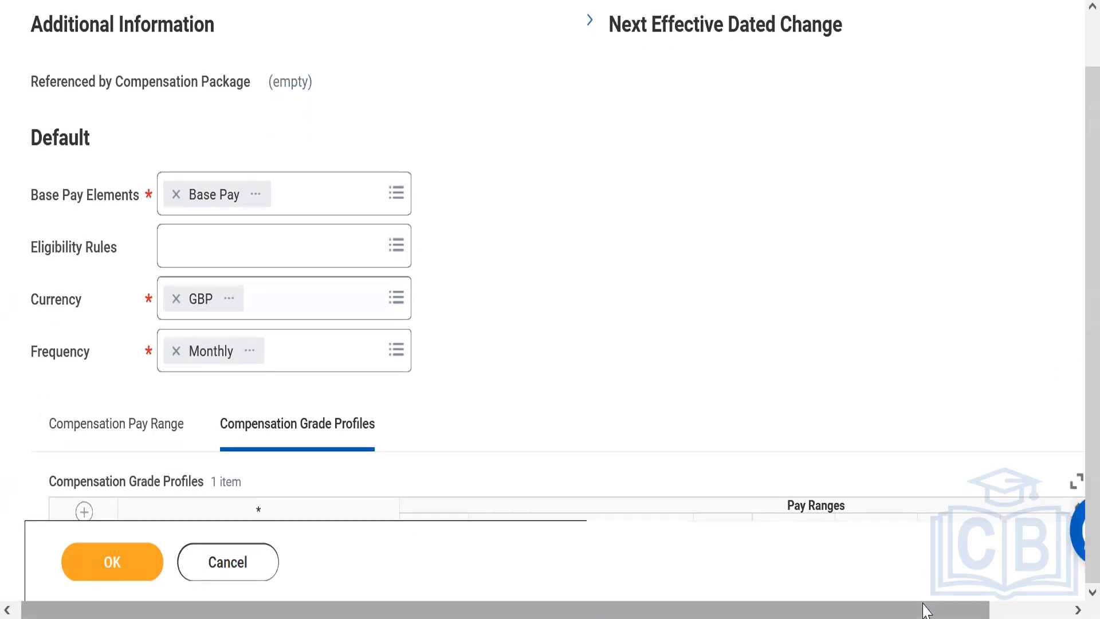
{"action": "left_click_drag", "start_coordinate": [926, 610], "coordinate": [1006, 610]}
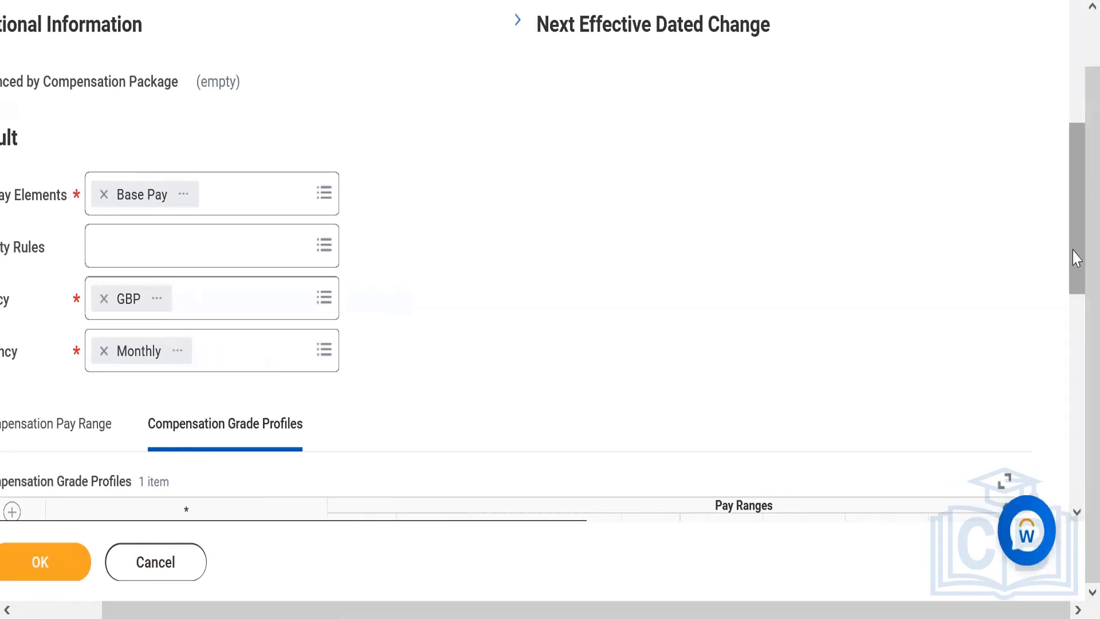
{"action": "left_click_drag", "start_coordinate": [1076, 229], "coordinate": [1073, 375]}
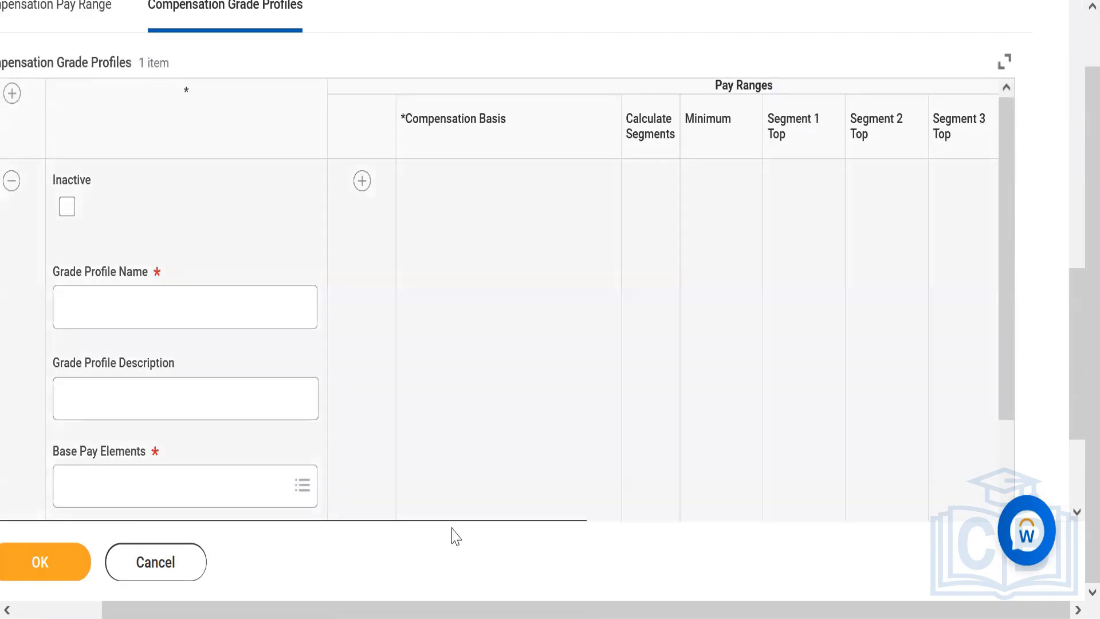
{"action": "left_click_drag", "start_coordinate": [434, 614], "coordinate": [359, 608]}
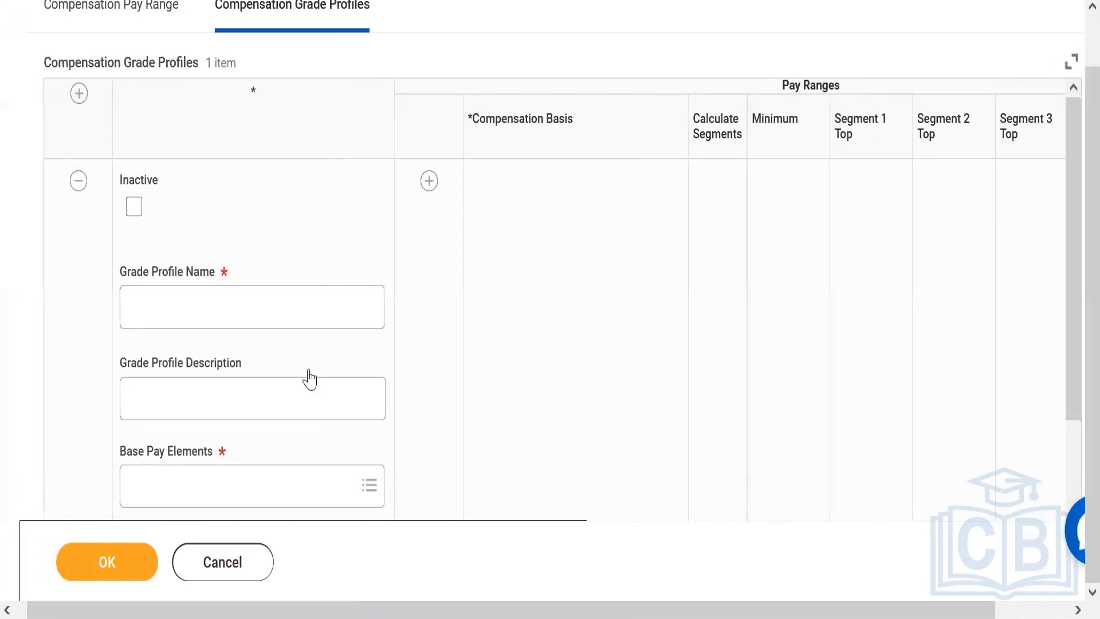
{"action": "left_click", "coordinate": [80, 94]}
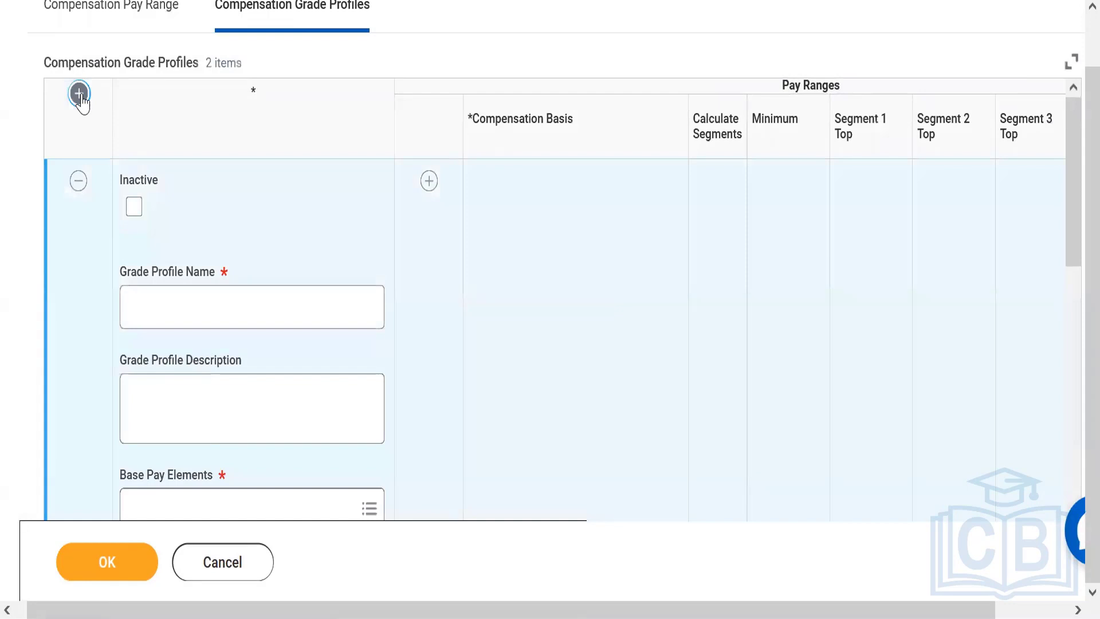
{"action": "left_click", "coordinate": [80, 93]}
{"action": "left_click", "coordinate": [80, 94]}
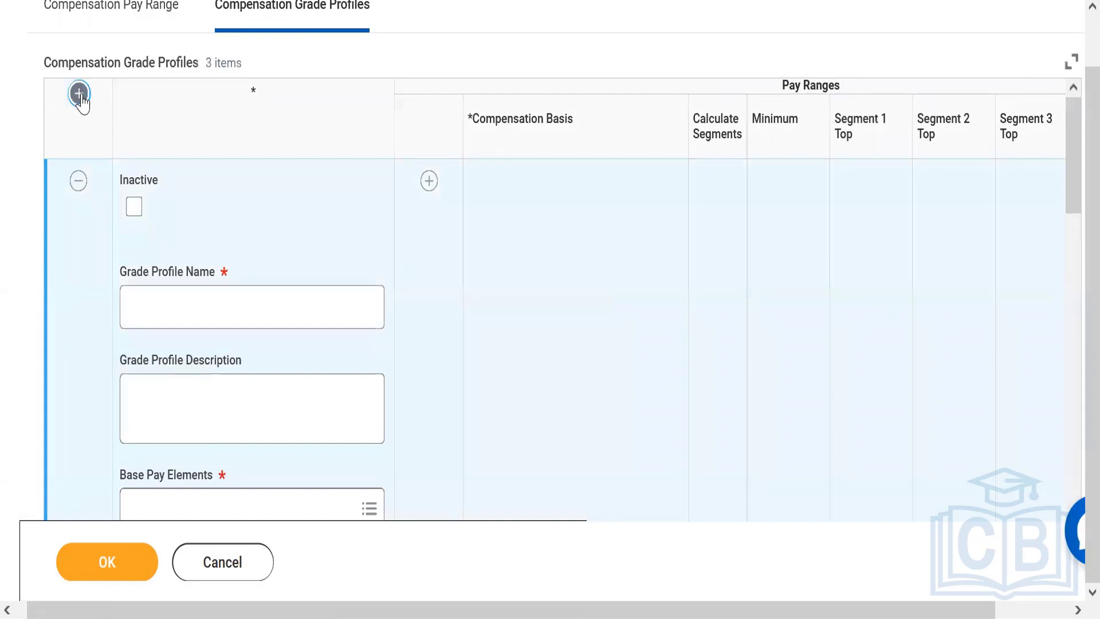
{"action": "left_click", "coordinate": [79, 94]}
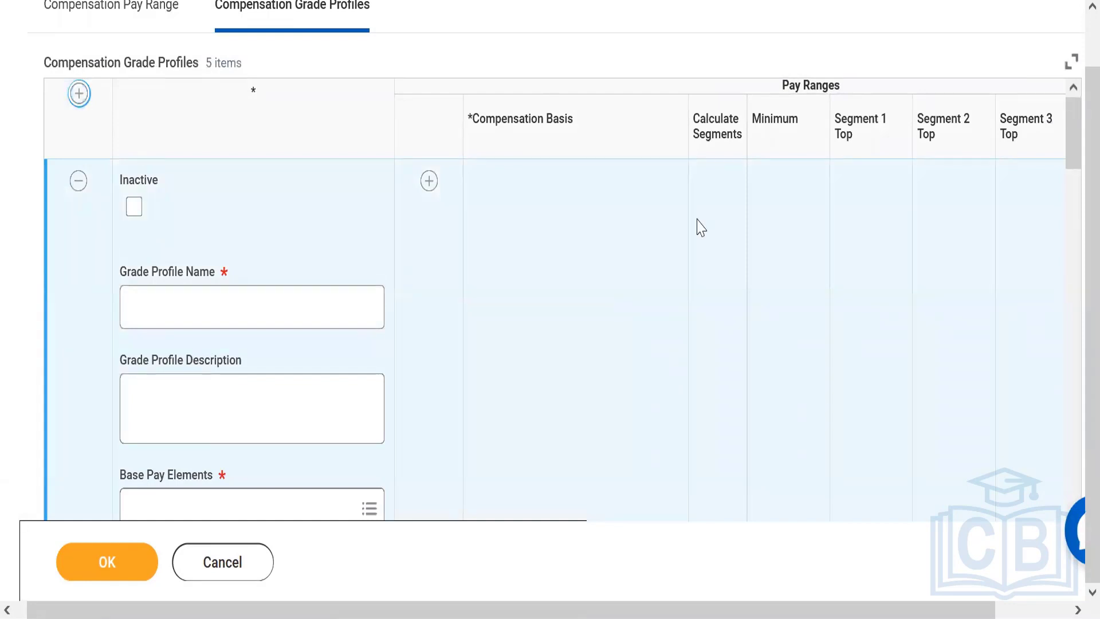
Name the first compensation grade profile "Grade Profile - India"
{"action": "left_click_drag", "start_coordinate": [1073, 144], "coordinate": [1075, 160]}
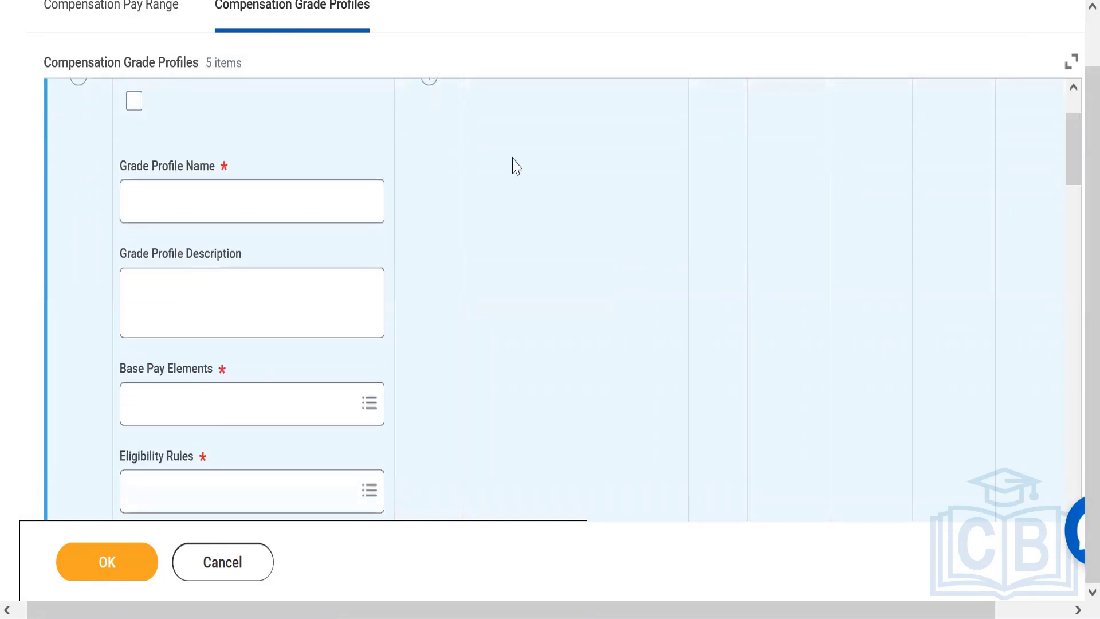
{"action": "left_click", "coordinate": [281, 184]}
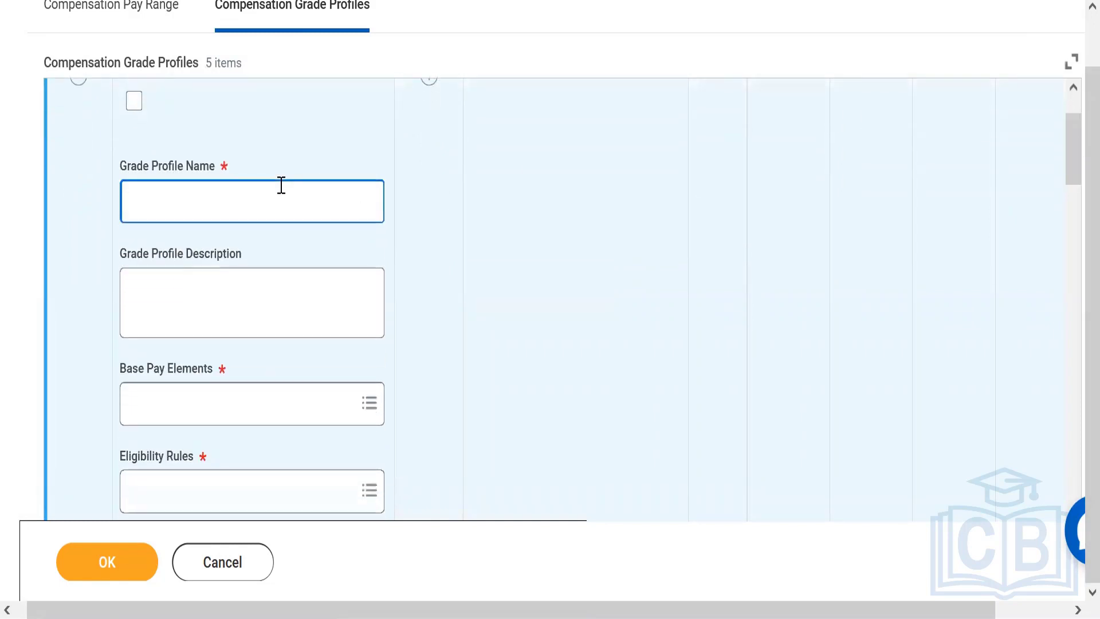
{"action": "type", "text": "Grade Profile -"}
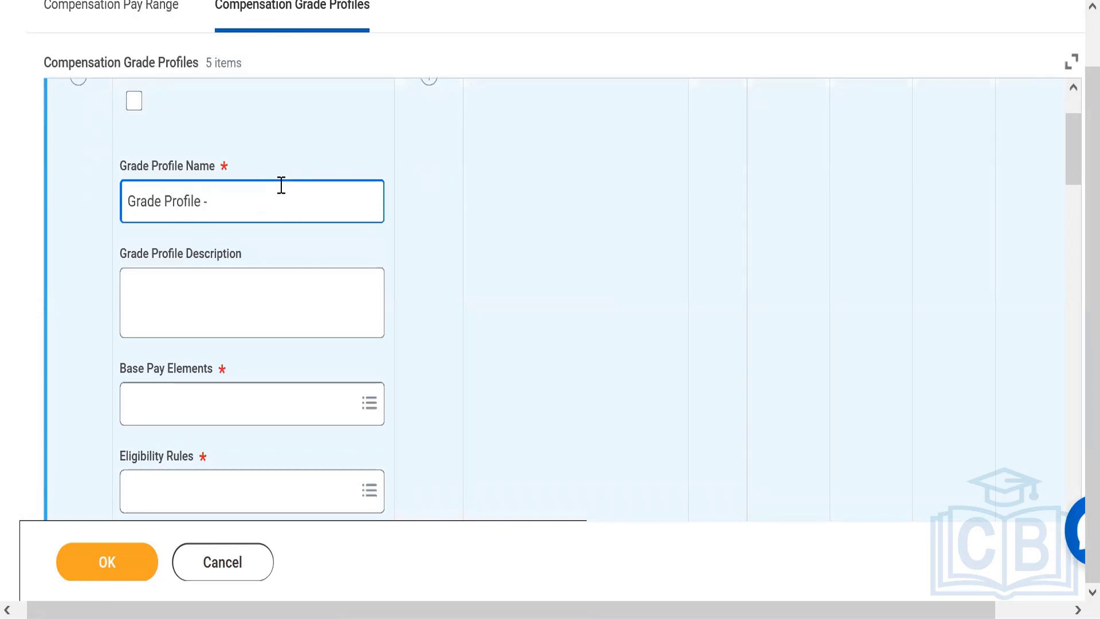
{"action": "type", "text": "India"}
Search the India profile's Base Pay Elements for "Base pay" and select the Base Pay element
{"action": "left_click", "coordinate": [184, 411]}
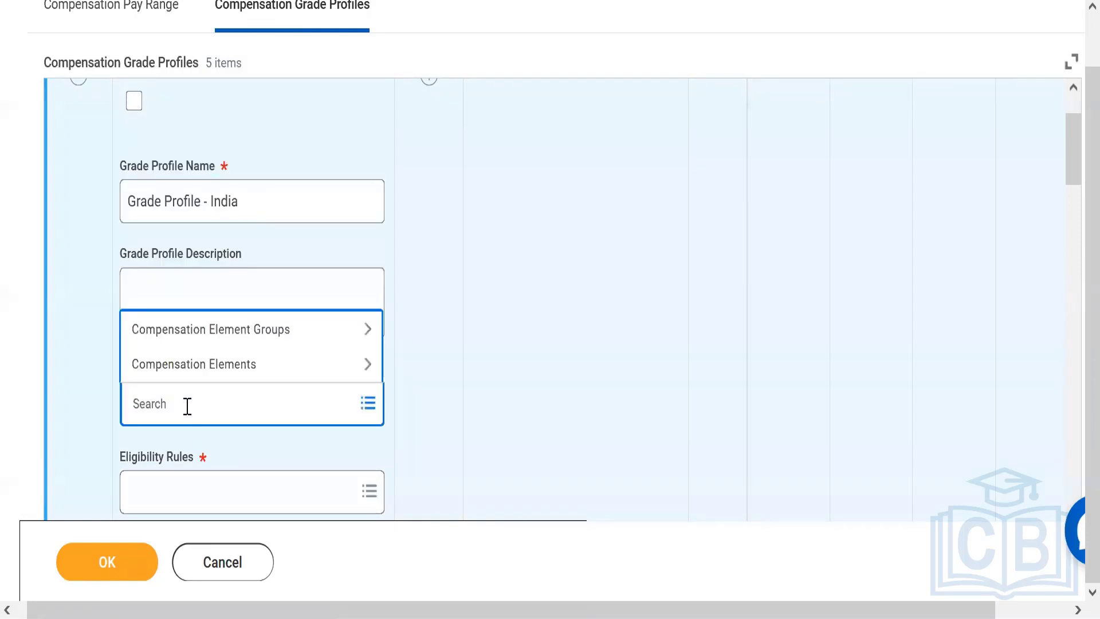
{"action": "type", "text": "Base pay"}
{"action": "key", "text": "Return"}
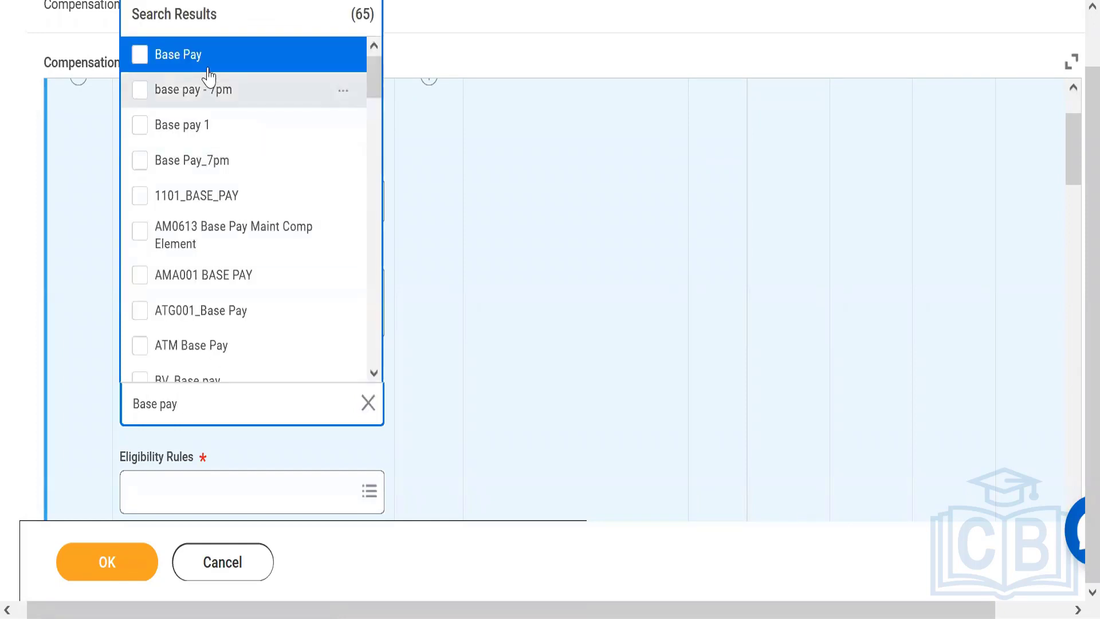
{"action": "left_click", "coordinate": [205, 67]}
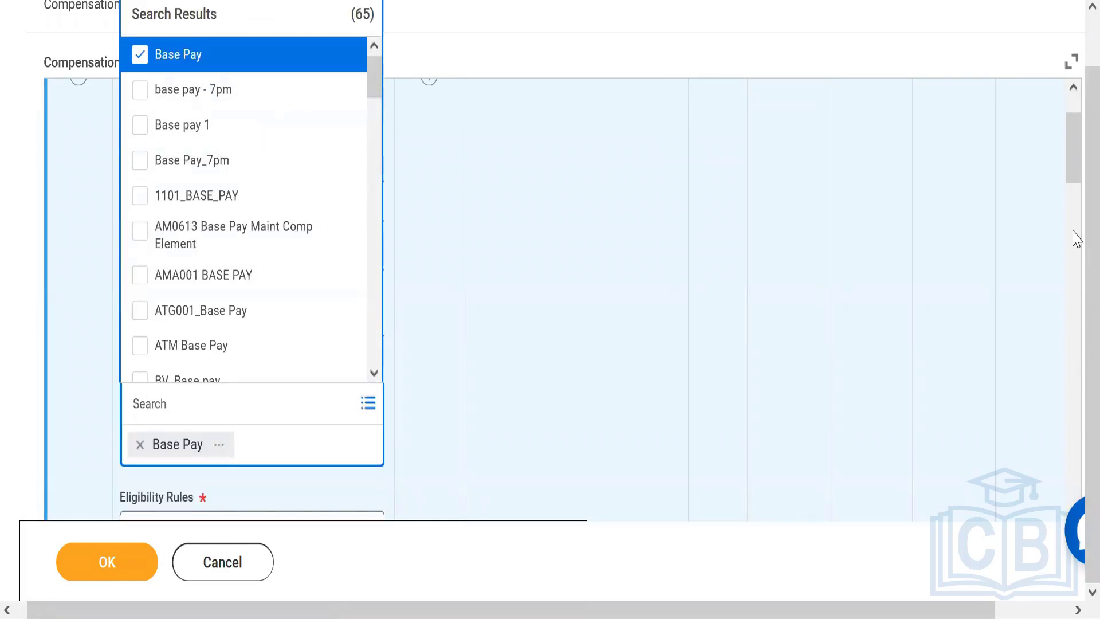
Search the India profile's Eligibility Rules for "India" and select the Country - India rule
{"action": "left_click_drag", "start_coordinate": [1073, 149], "coordinate": [1074, 171]}
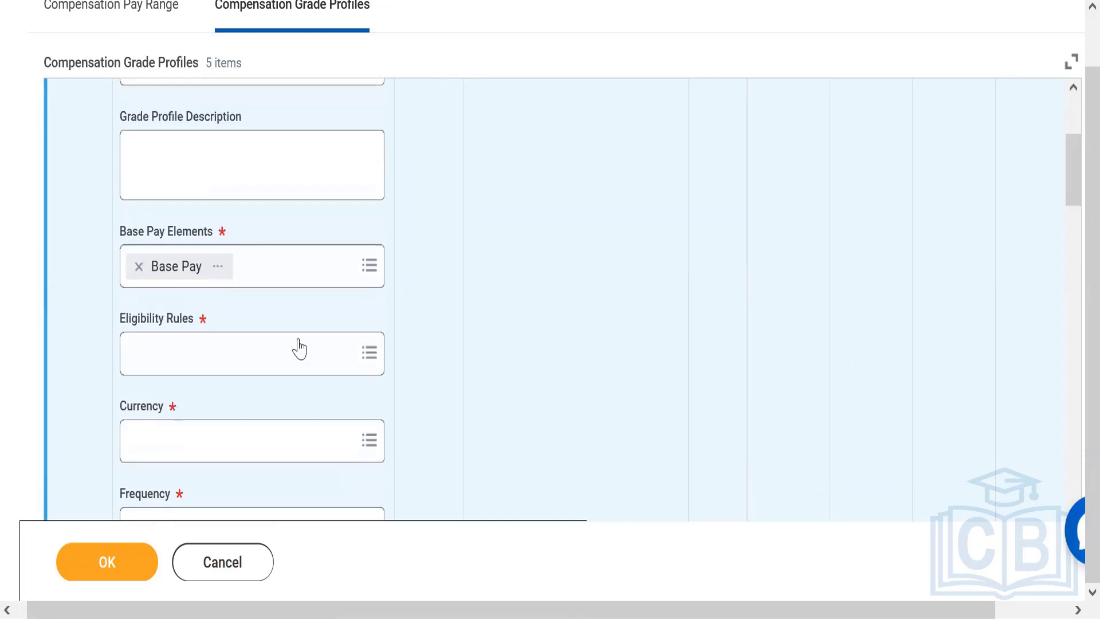
{"action": "left_click", "coordinate": [216, 345]}
{"action": "type", "text": "Ind"}
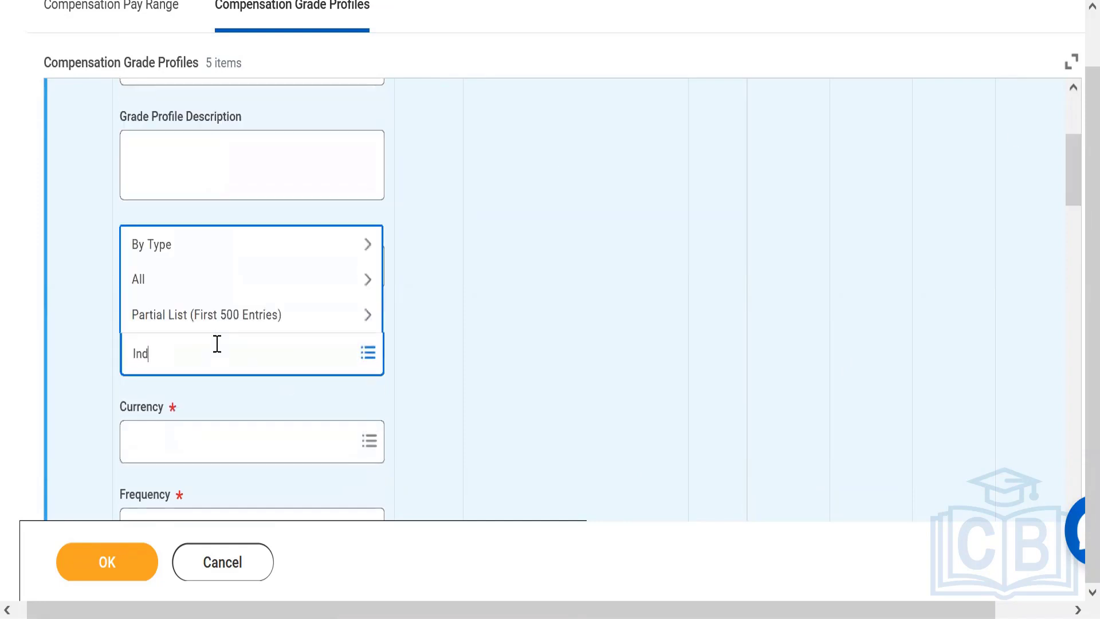
{"action": "type", "text": "ia"}
{"action": "key", "text": "Return"}
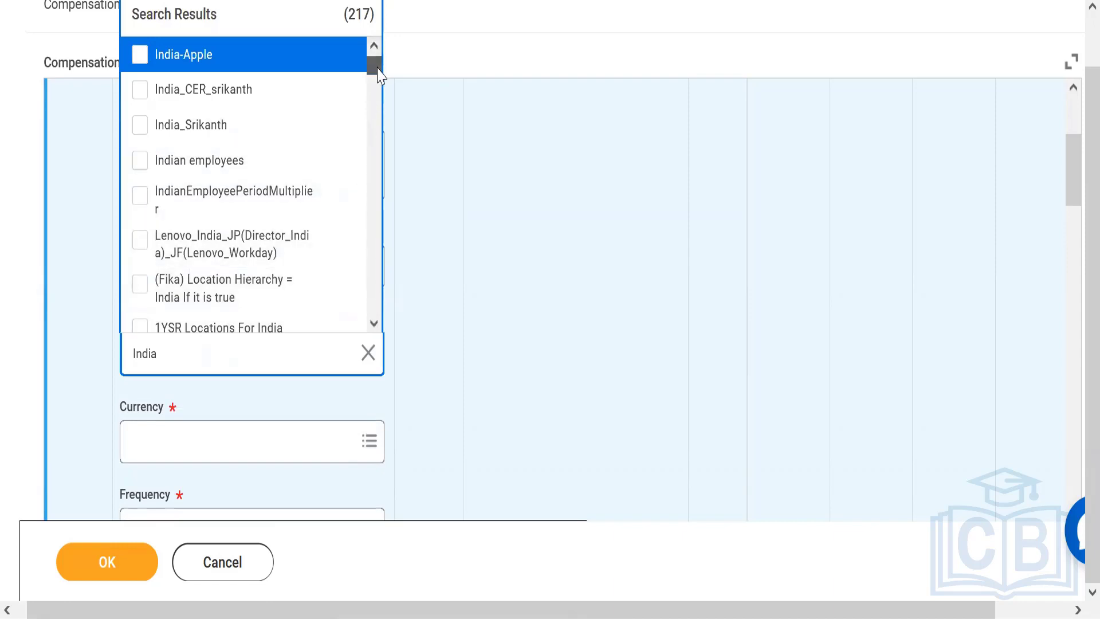
{"action": "left_click_drag", "start_coordinate": [378, 72], "coordinate": [381, 92]}
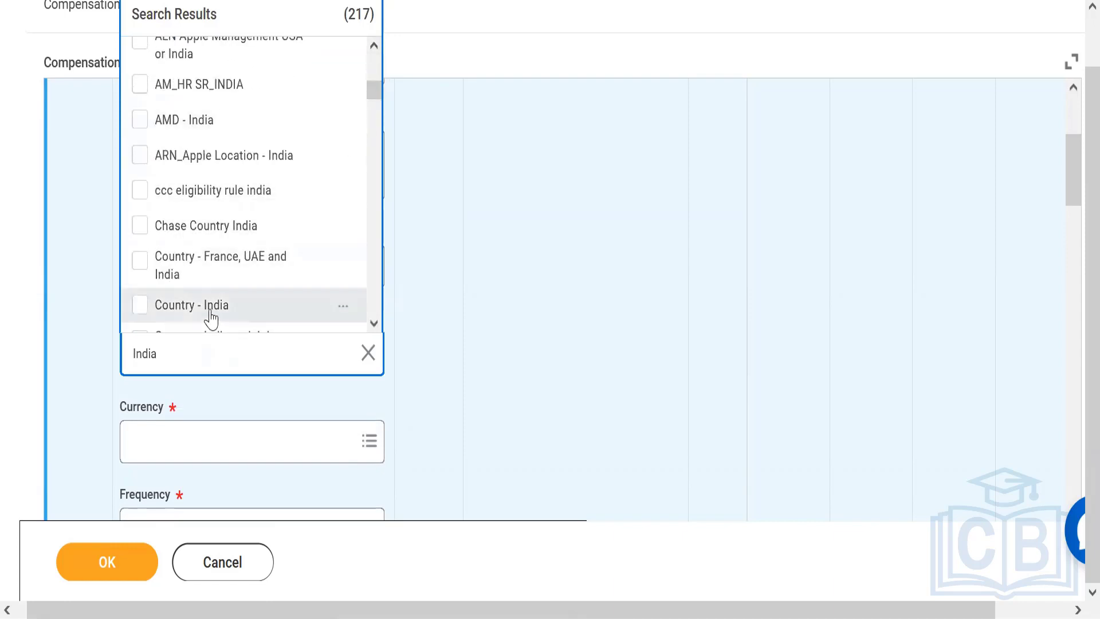
{"action": "left_click", "coordinate": [211, 312]}
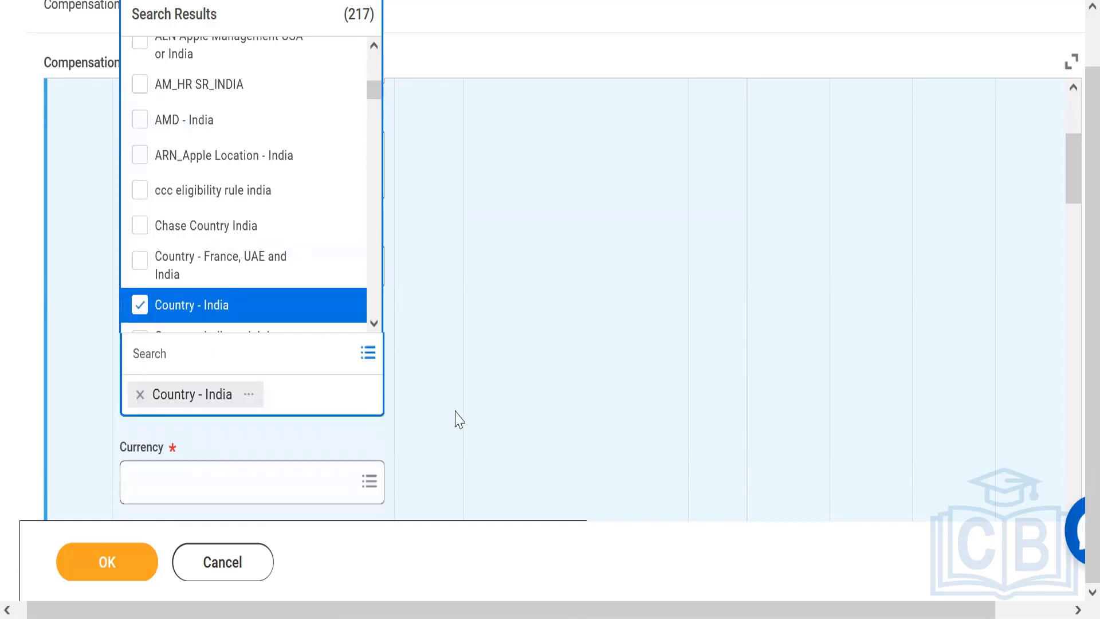
{"action": "left_click", "coordinate": [439, 398]}
Set the India grade profile's currency to INR and its frequency to Monthly
{"action": "left_click", "coordinate": [270, 447]}
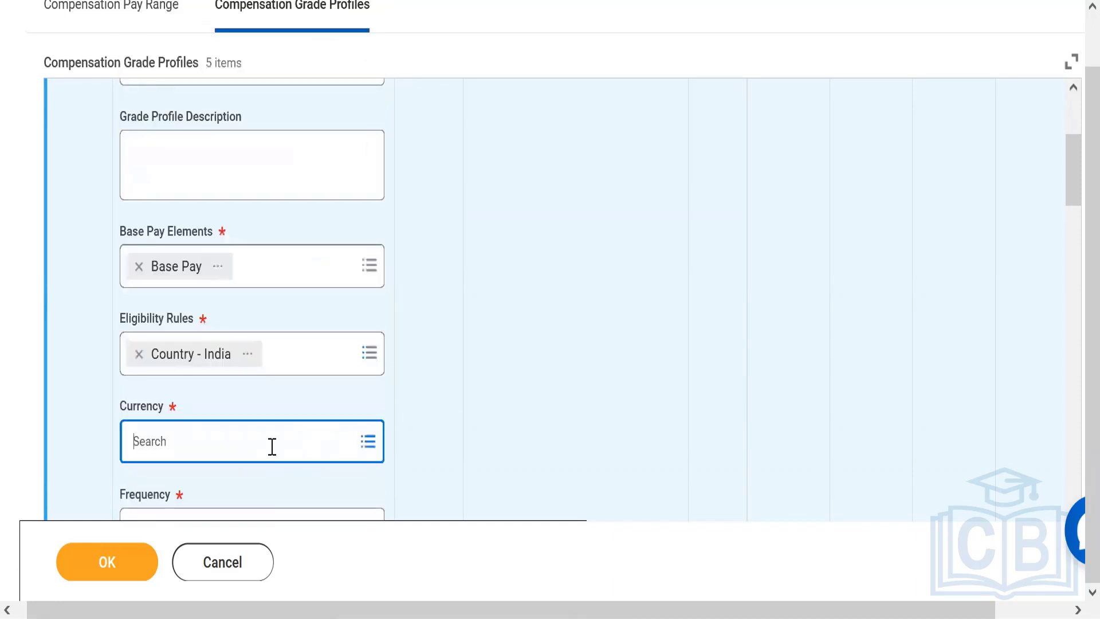
{"action": "type", "text": "INR"}
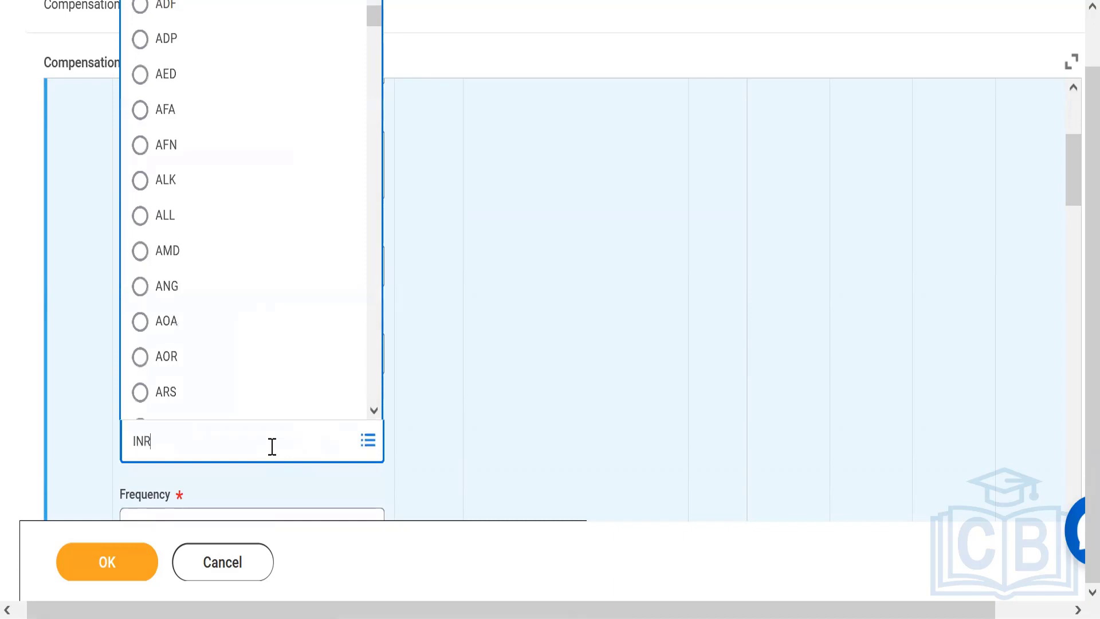
{"action": "key", "text": "Return"}
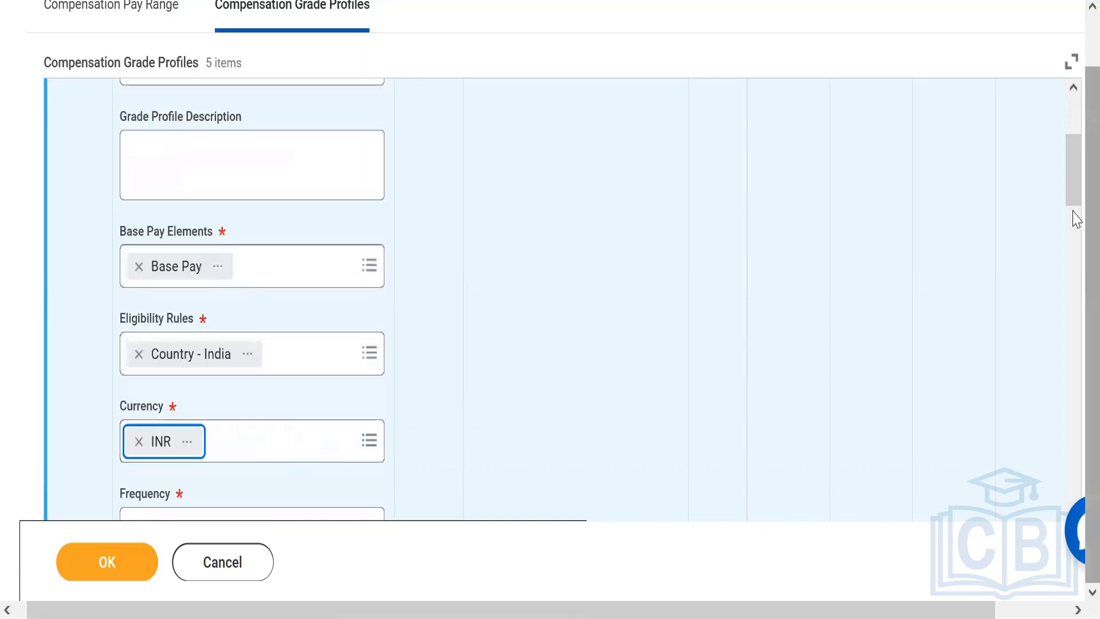
{"action": "left_click_drag", "start_coordinate": [1074, 177], "coordinate": [1074, 216]}
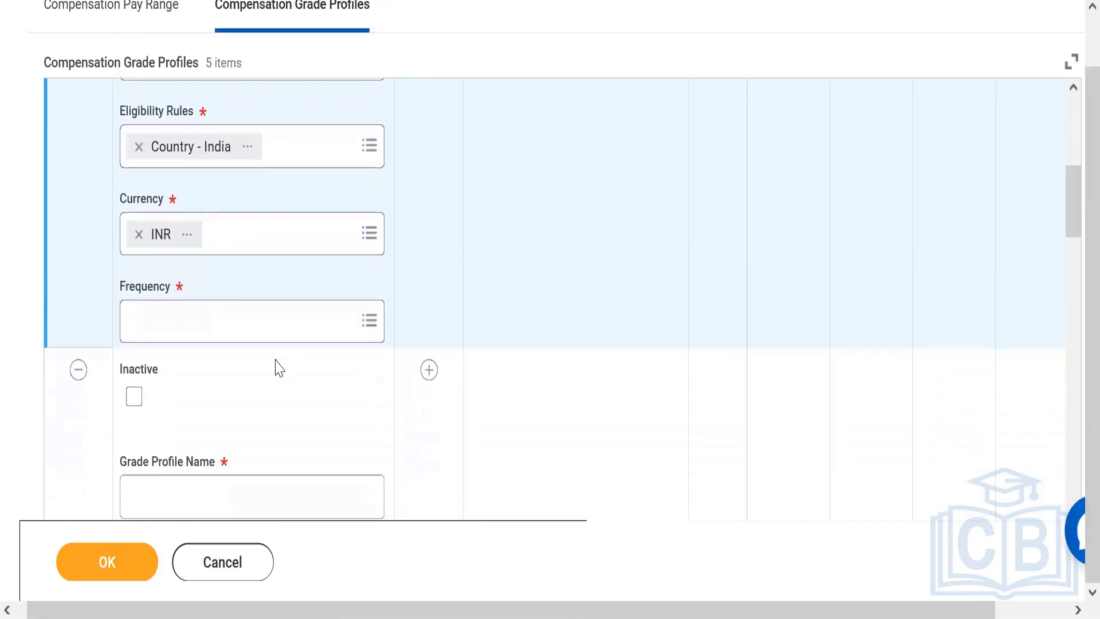
{"action": "left_click", "coordinate": [267, 329]}
{"action": "type", "text": "monthly"}
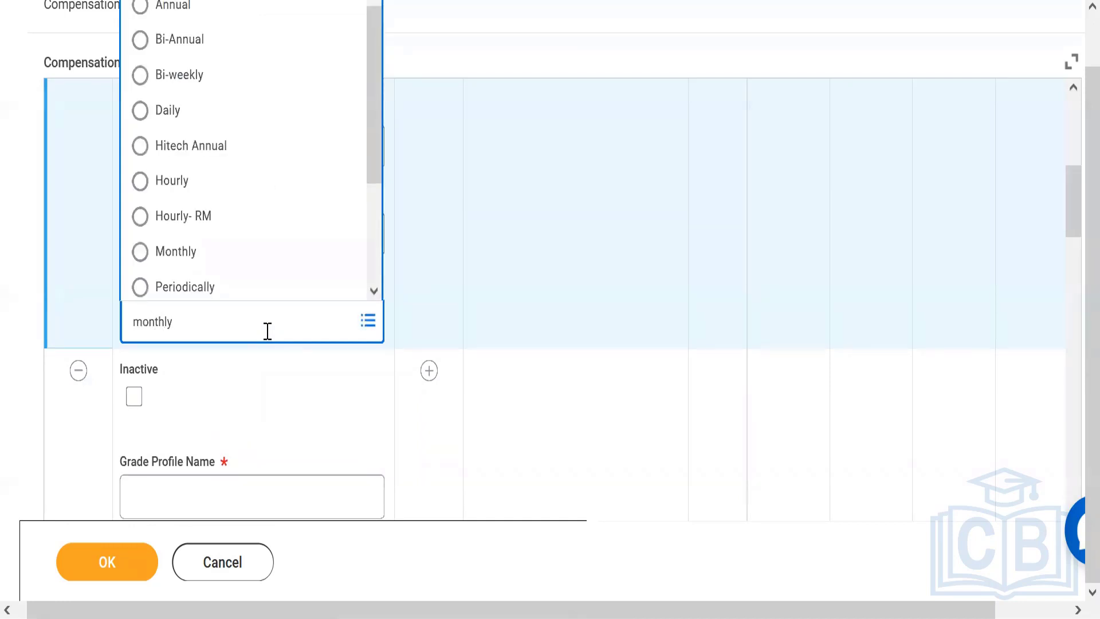
{"action": "key", "text": "Return"}
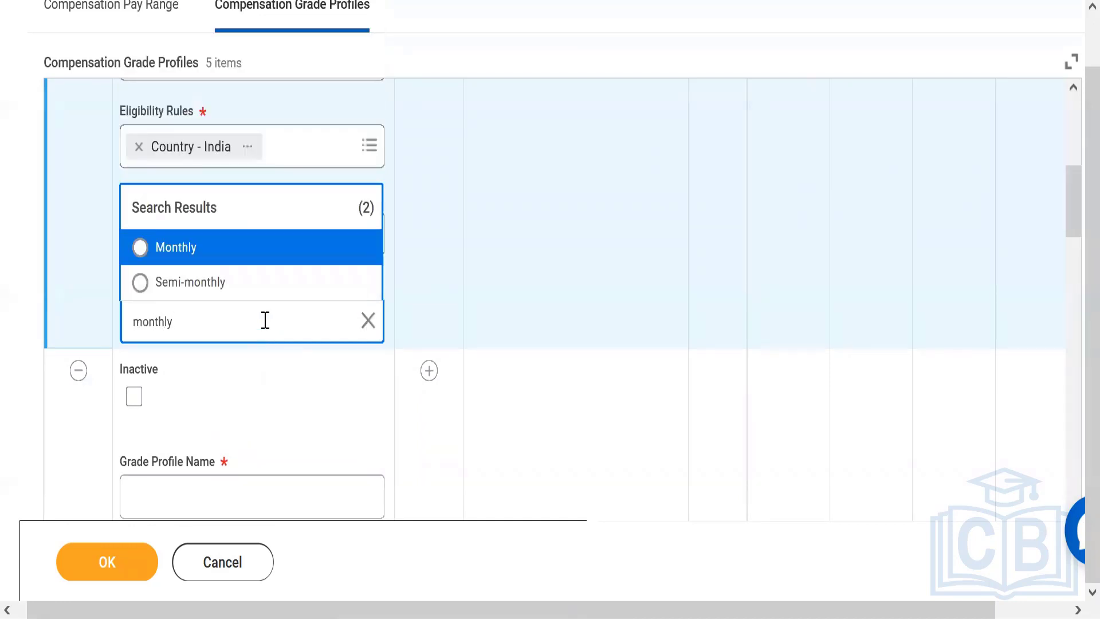
{"action": "left_click", "coordinate": [224, 257]}
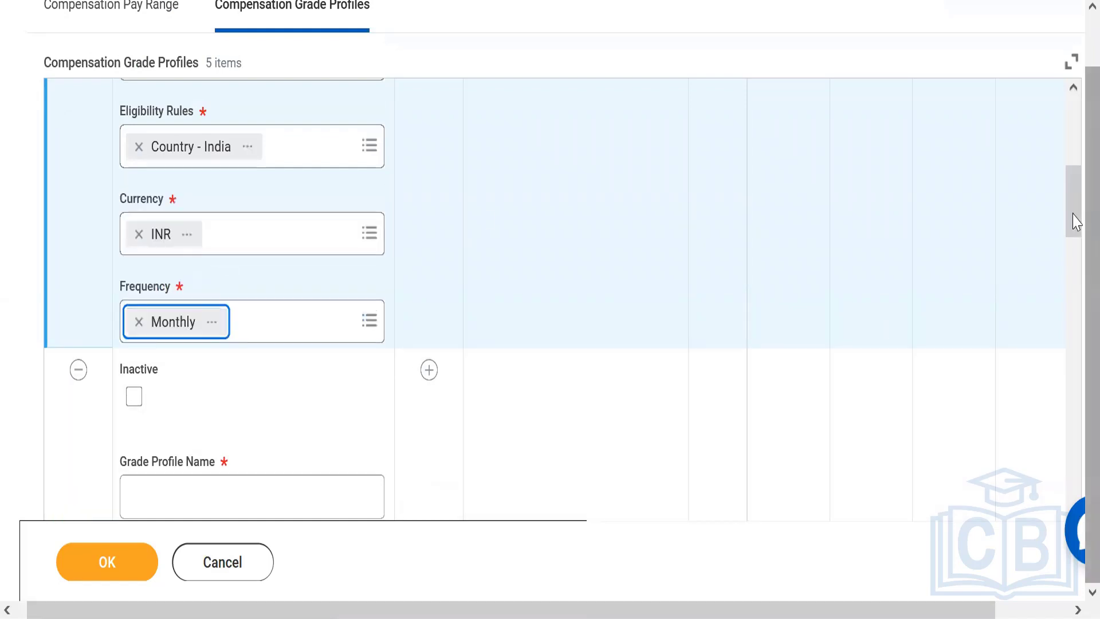
Add a Total Base Pay pay range row to the India grade profile and set its Minimum to 500,000
{"action": "scroll", "coordinate": [1075, 217], "scroll_direction": "up", "scroll_amount": 3}
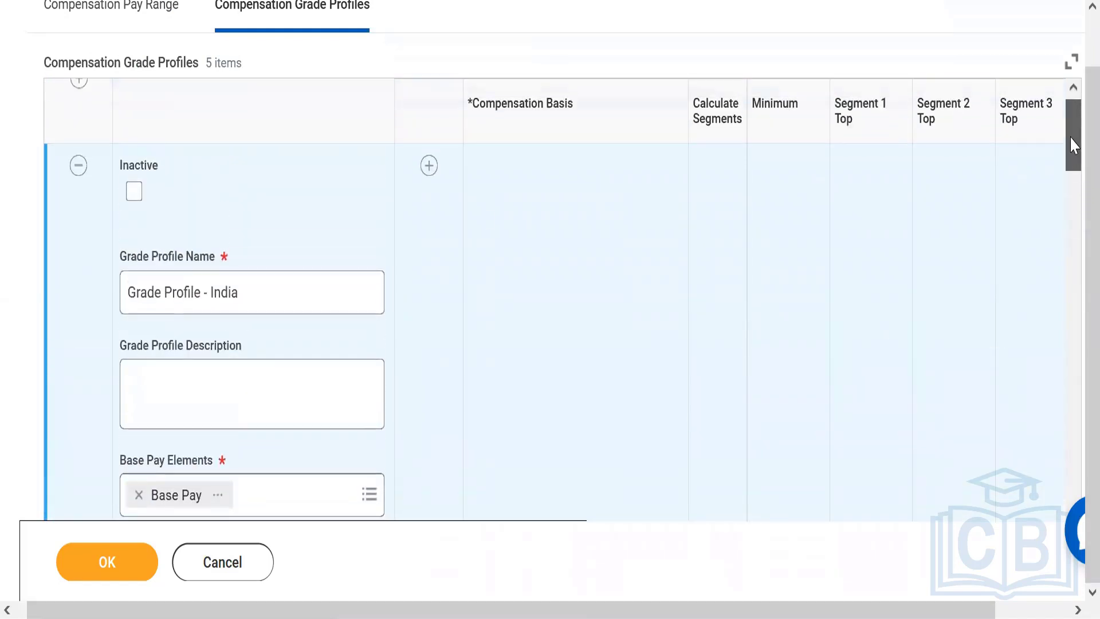
{"action": "left_click", "coordinate": [428, 182]}
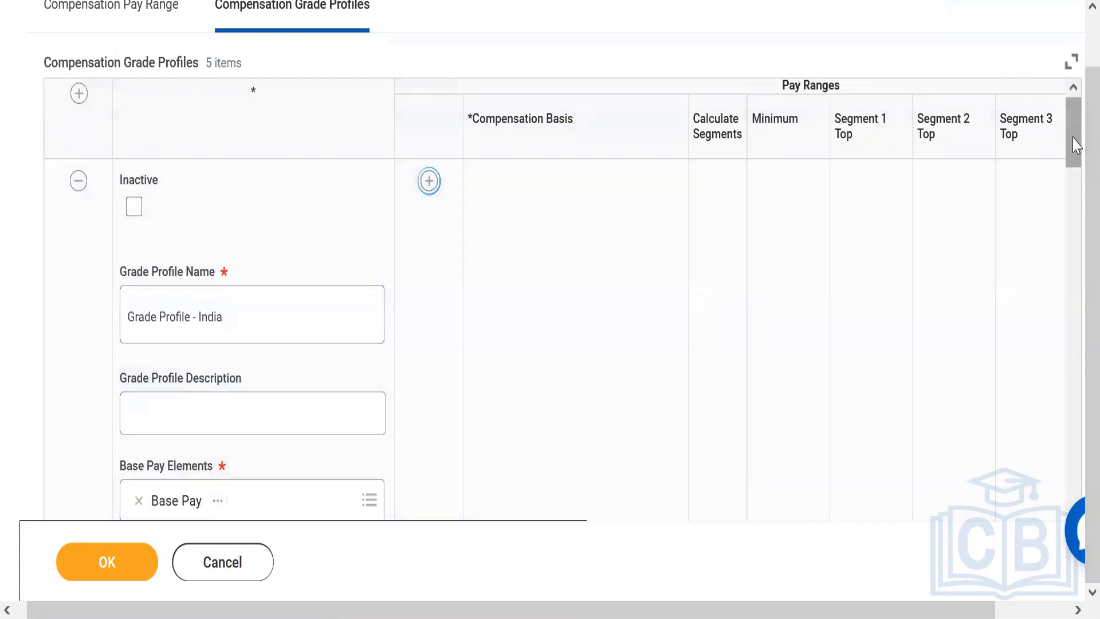
{"action": "scroll", "coordinate": [1073, 208], "scroll_direction": "down", "scroll_amount": 5}
{"action": "scroll", "coordinate": [1075, 209], "scroll_direction": "down", "scroll_amount": 3}
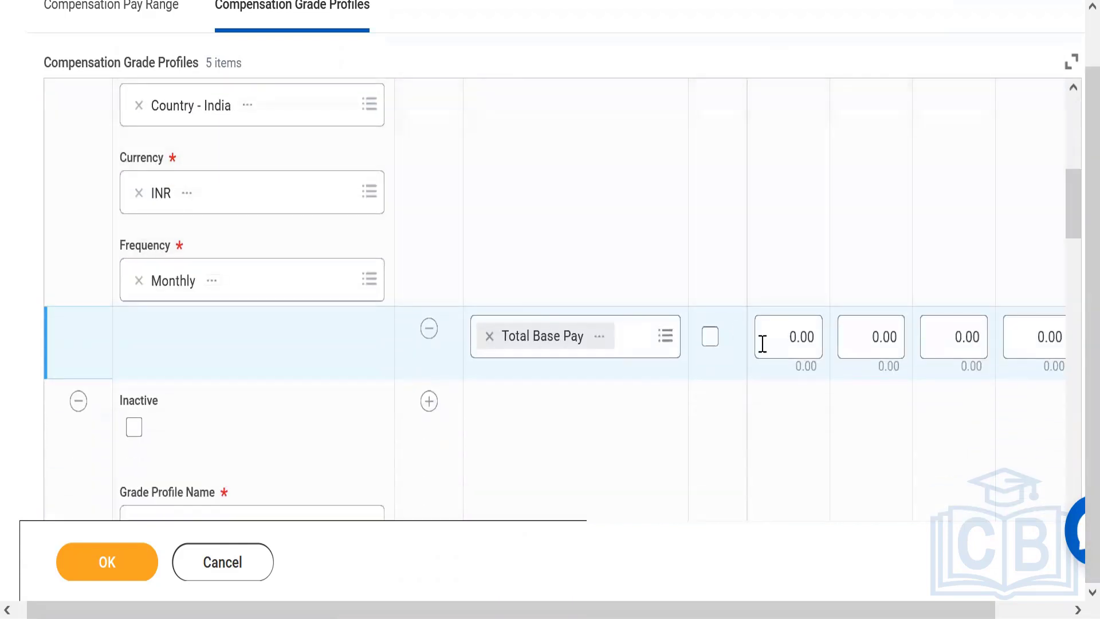
{"action": "left_click", "coordinate": [791, 344]}
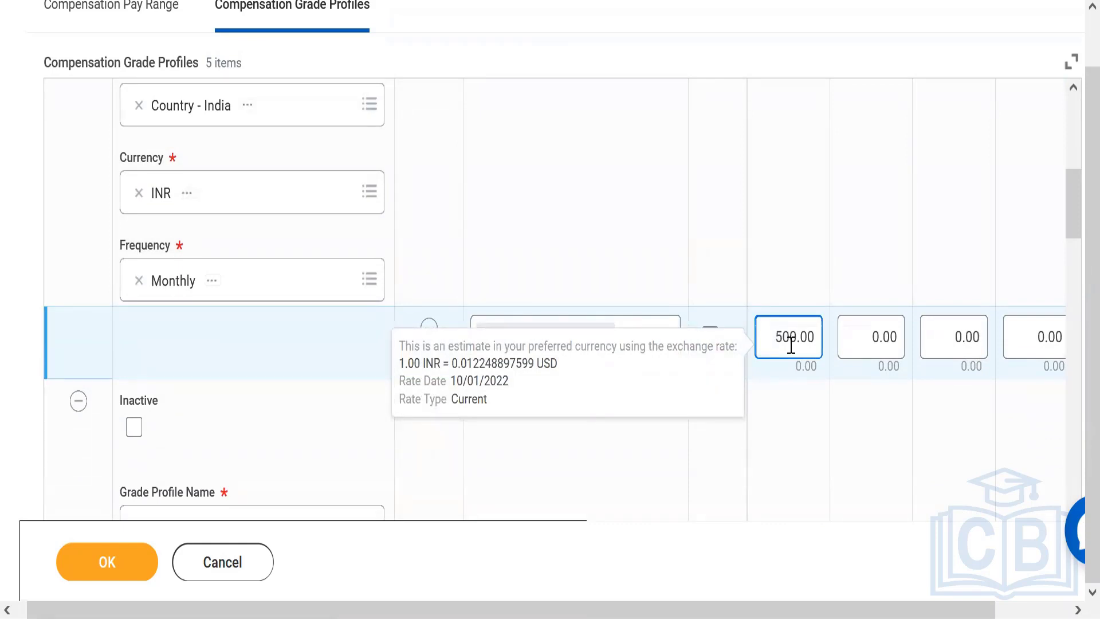
{"action": "type", "text": "5000"}
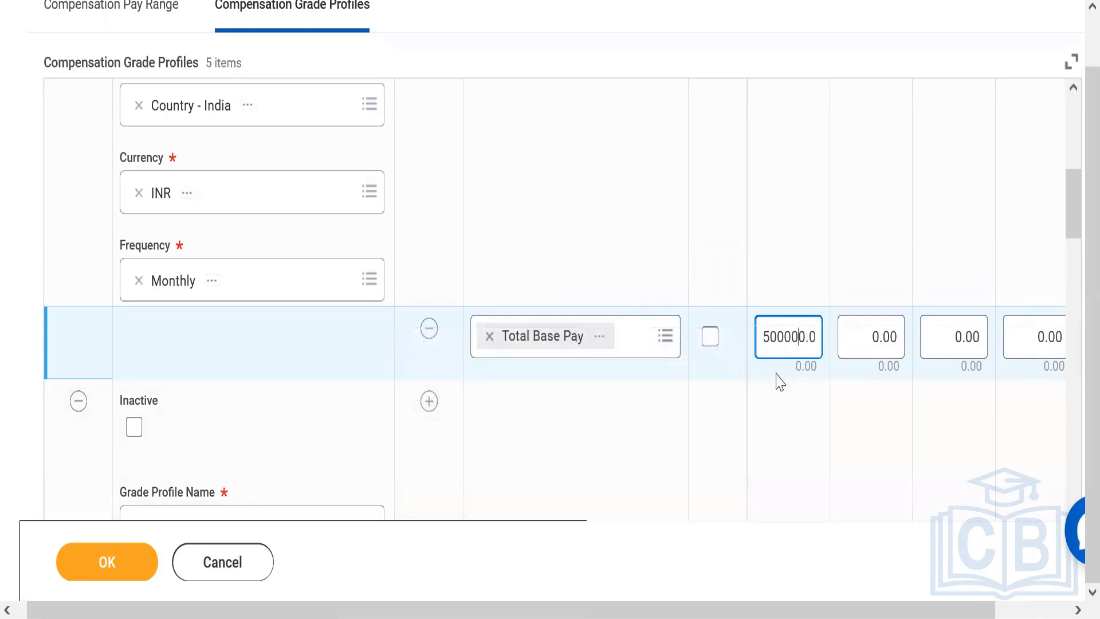
{"action": "mouse_move", "coordinate": [777, 366]}
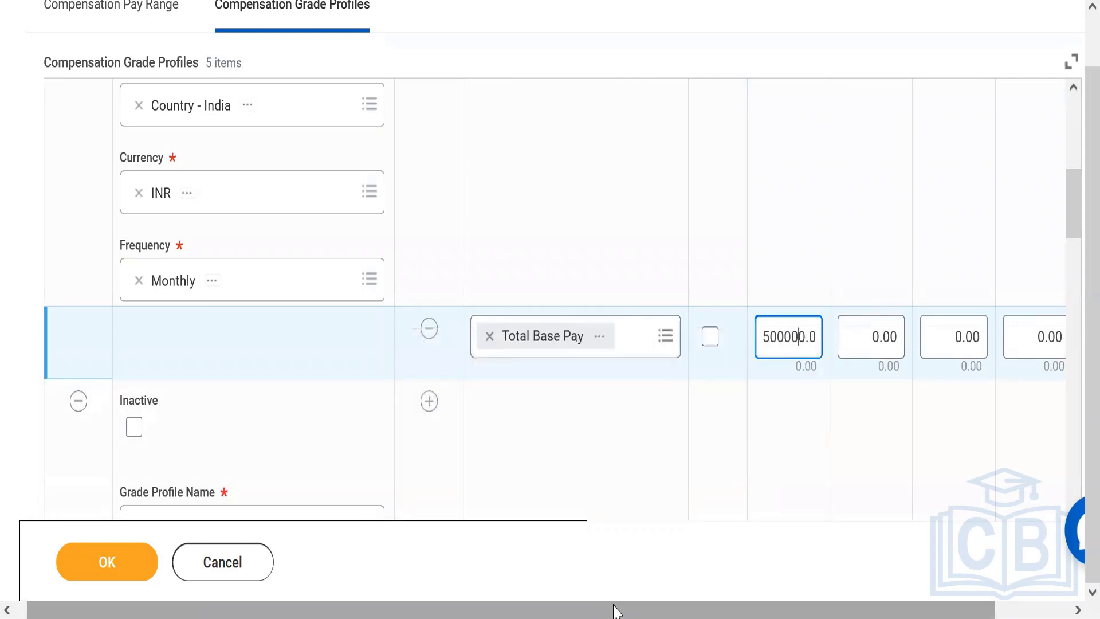
Set the India profile pay range's Segment 4 Top to 1,000,000 and enable Calculate Segments for the row
{"action": "left_click_drag", "start_coordinate": [614, 611], "coordinate": [810, 600]}
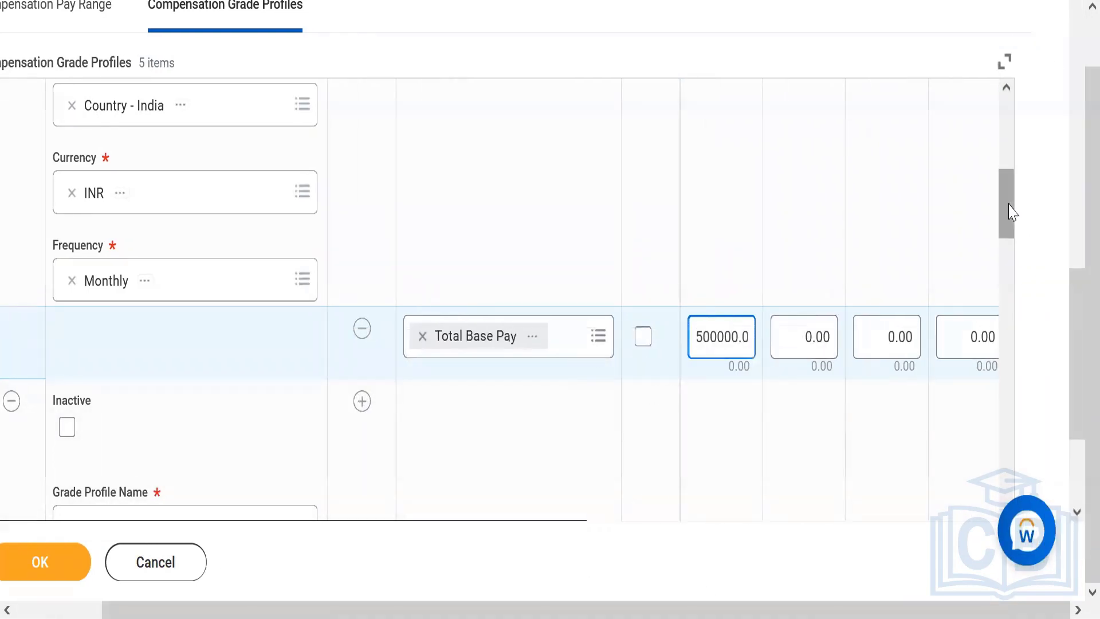
{"action": "mouse_move", "coordinate": [1009, 212]}
{"action": "left_mouse_down"}
{"action": "mouse_move", "coordinate": [1009, 379]}
{"action": "mouse_move", "coordinate": [1002, 226]}
{"action": "left_mouse_up"}
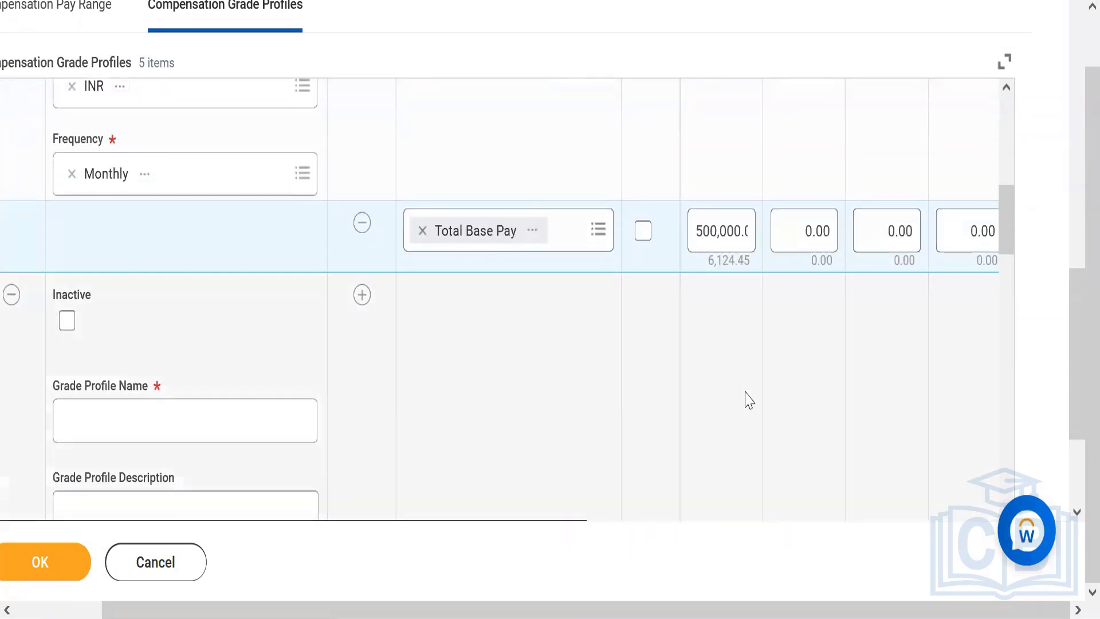
{"action": "left_click_drag", "start_coordinate": [1074, 312], "coordinate": [1072, 399]}
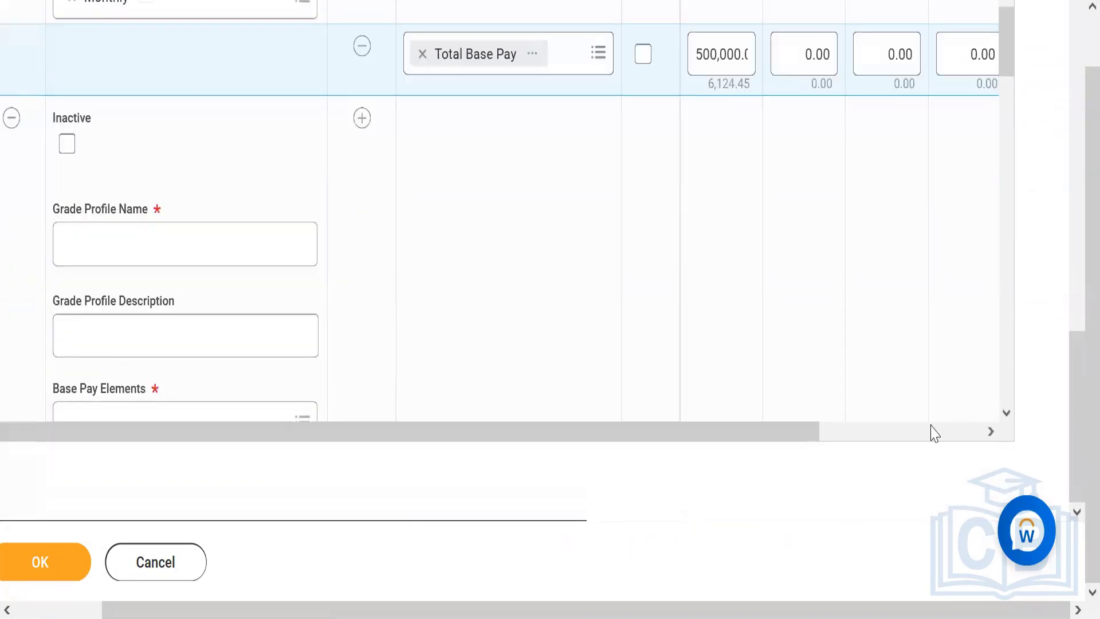
{"action": "left_click_drag", "start_coordinate": [803, 435], "coordinate": [999, 338]}
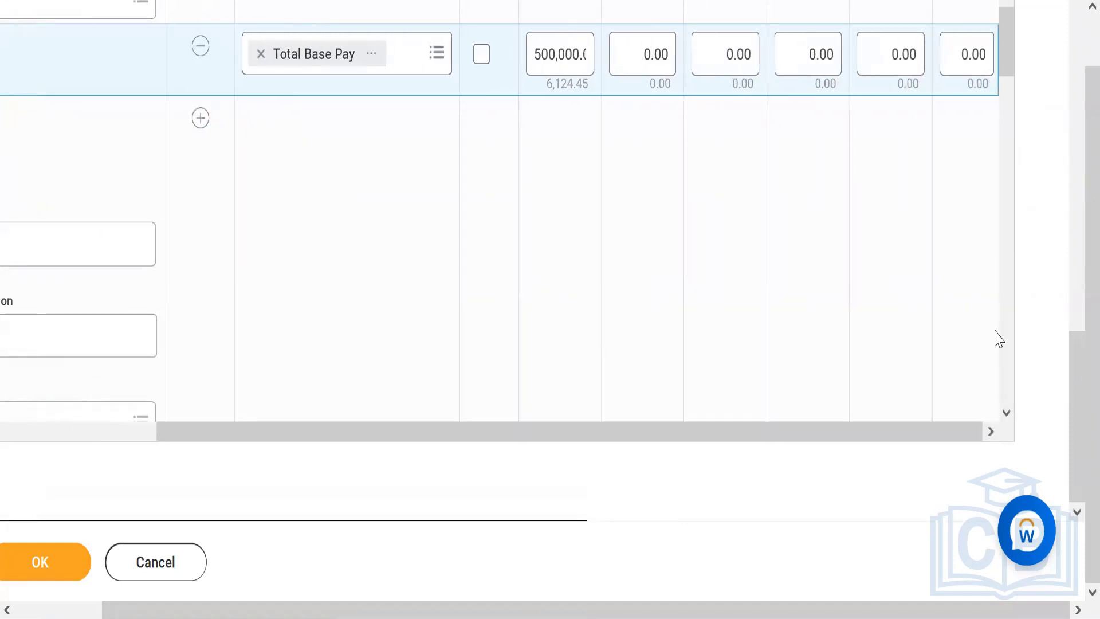
{"action": "left_click", "coordinate": [879, 53]}
{"action": "type", "text": "1"}
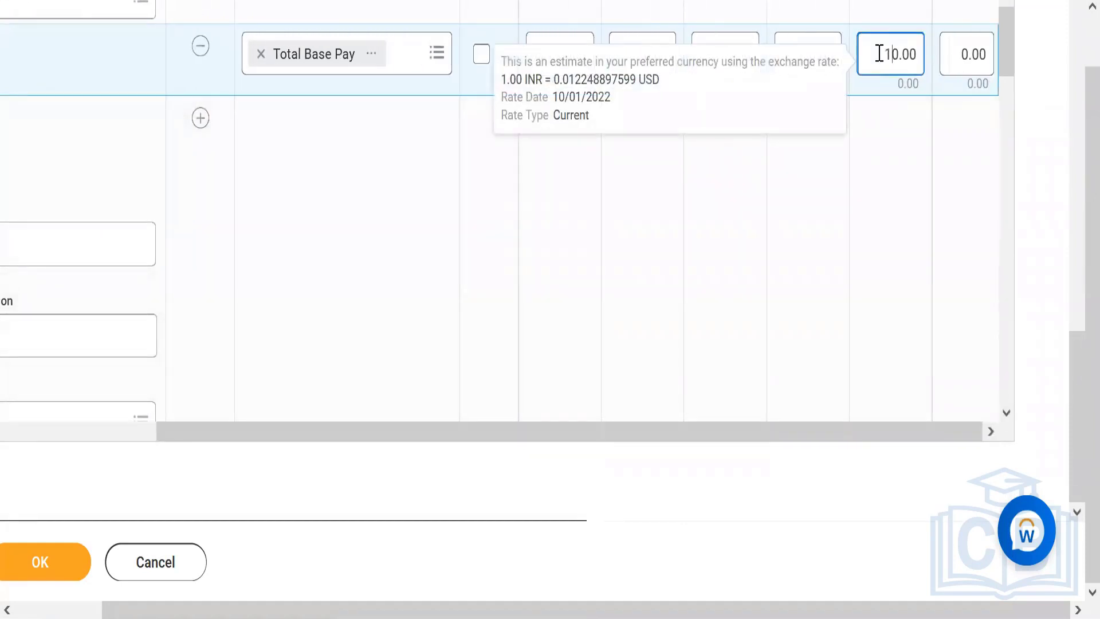
{"action": "type", "text": "000"}
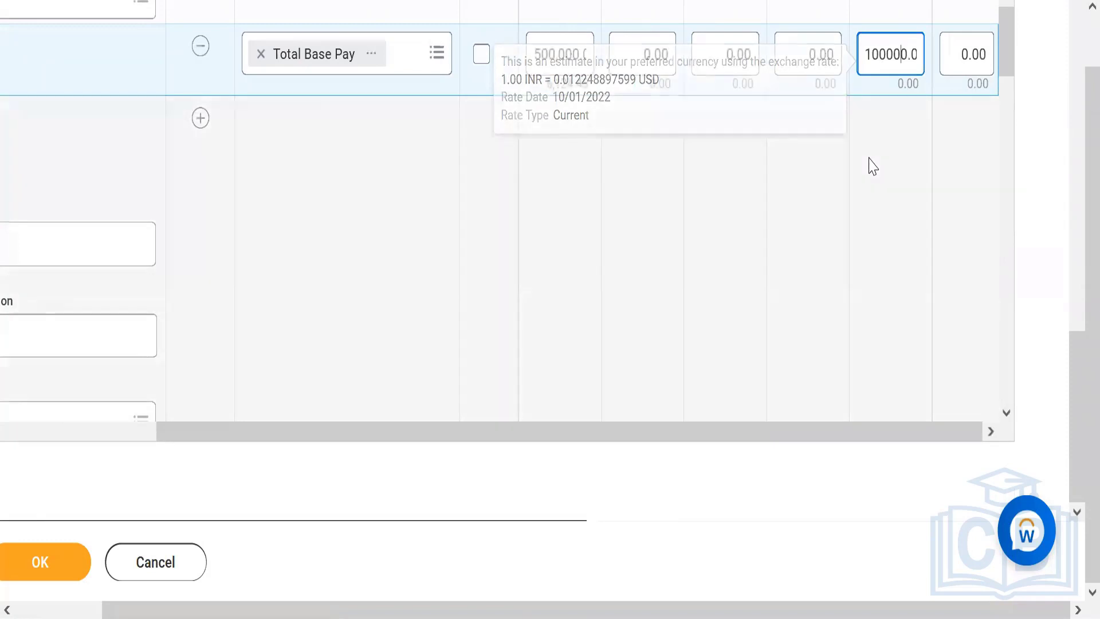
{"action": "type", "text": "0"}
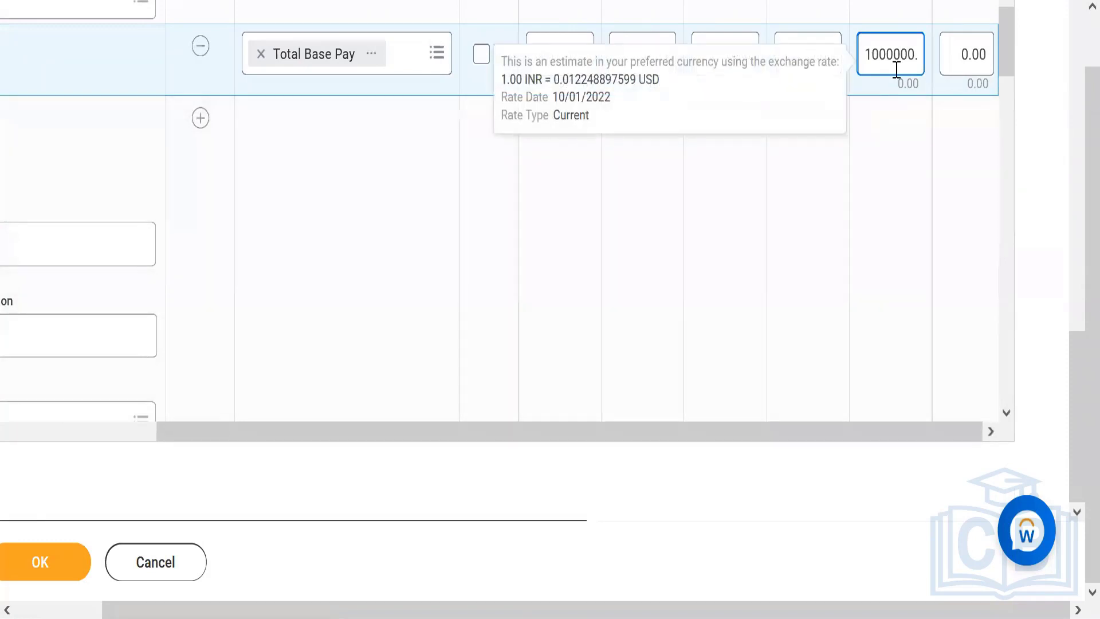
{"action": "left_click", "coordinate": [885, 17]}
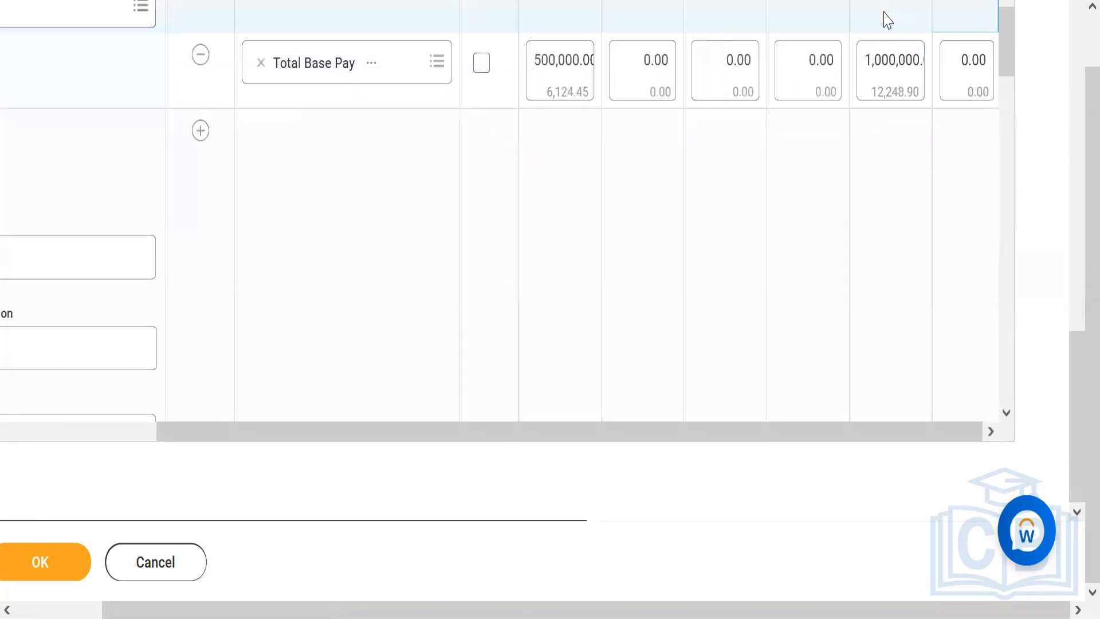
{"action": "left_click", "coordinate": [481, 63]}
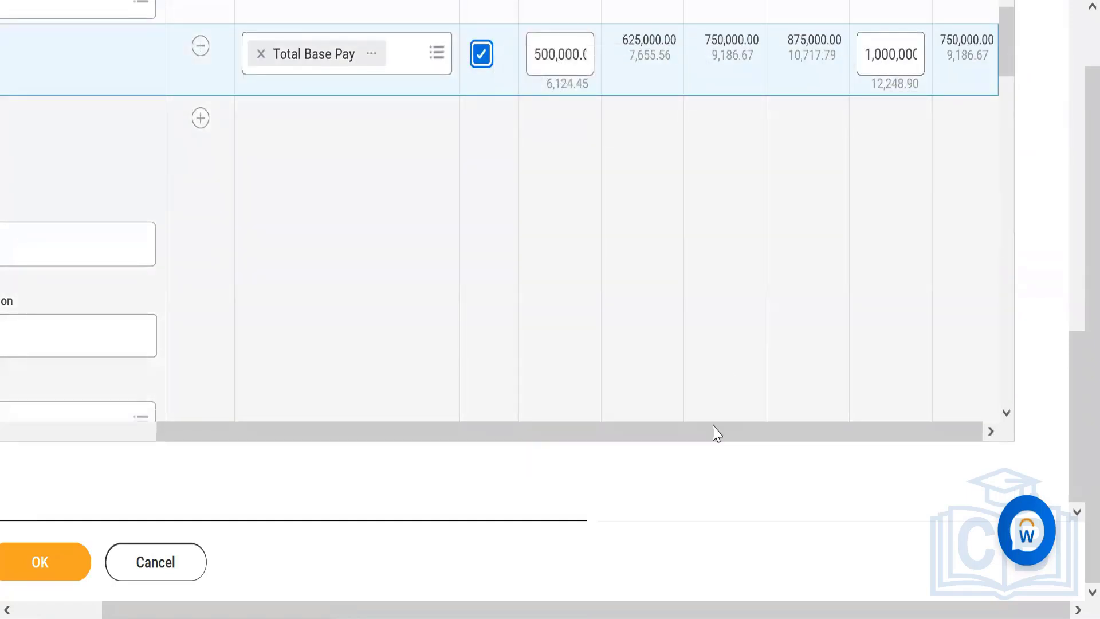
{"action": "left_click_drag", "start_coordinate": [713, 426], "coordinate": [380, 447]}
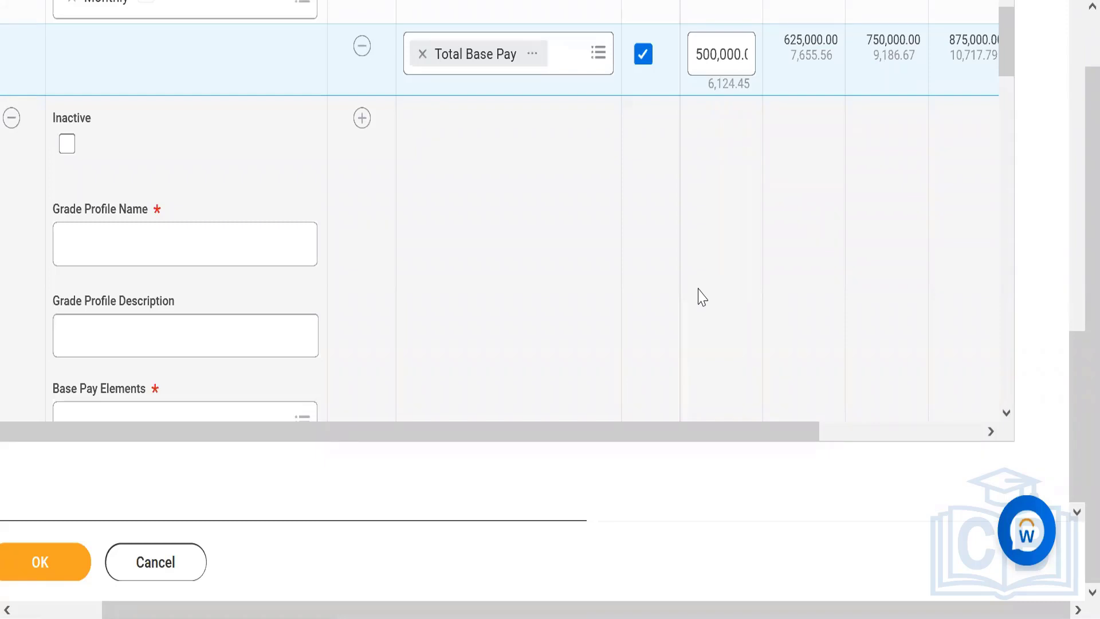
{"action": "mouse_move", "coordinate": [835, 37]}
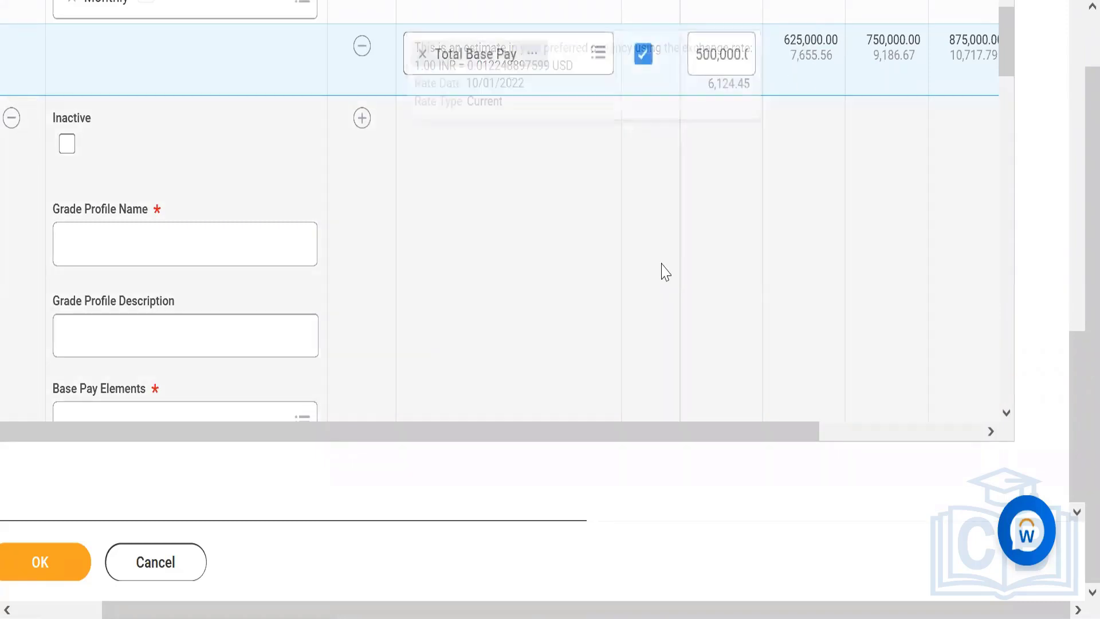
Examine the calculated segment amounts in the India profile's Total Base Pay row and their estimates in the preferred currency
{"action": "left_click_drag", "start_coordinate": [620, 431], "coordinate": [865, 398]}
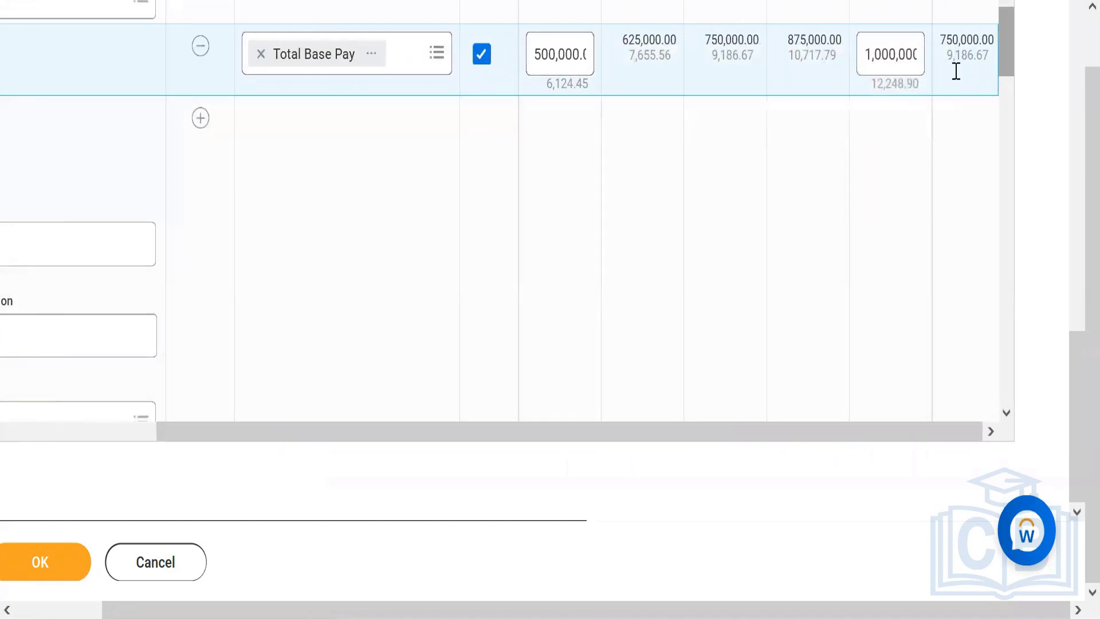
{"action": "mouse_move", "coordinate": [923, 76]}
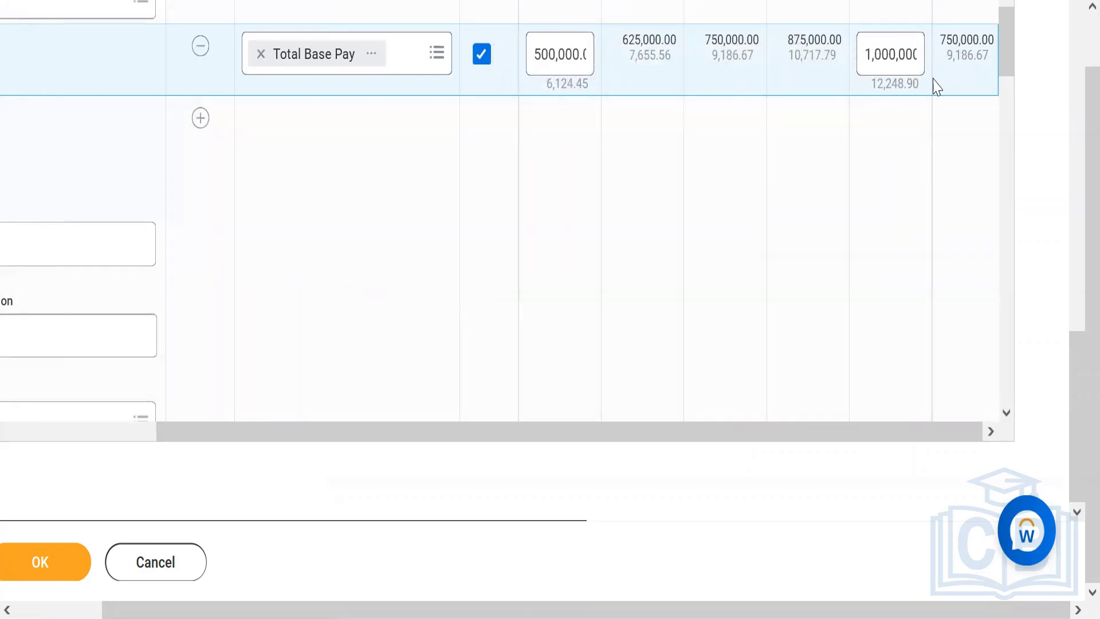
{"action": "mouse_move", "coordinate": [650, 81]}
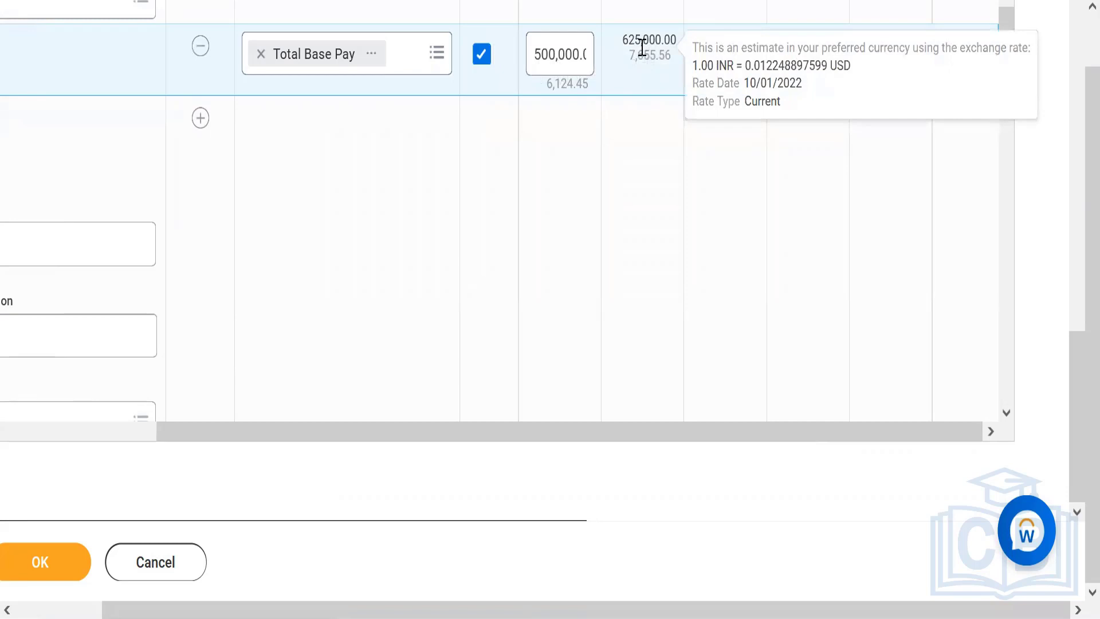
{"action": "left_click_drag", "start_coordinate": [622, 39], "coordinate": [677, 41]}
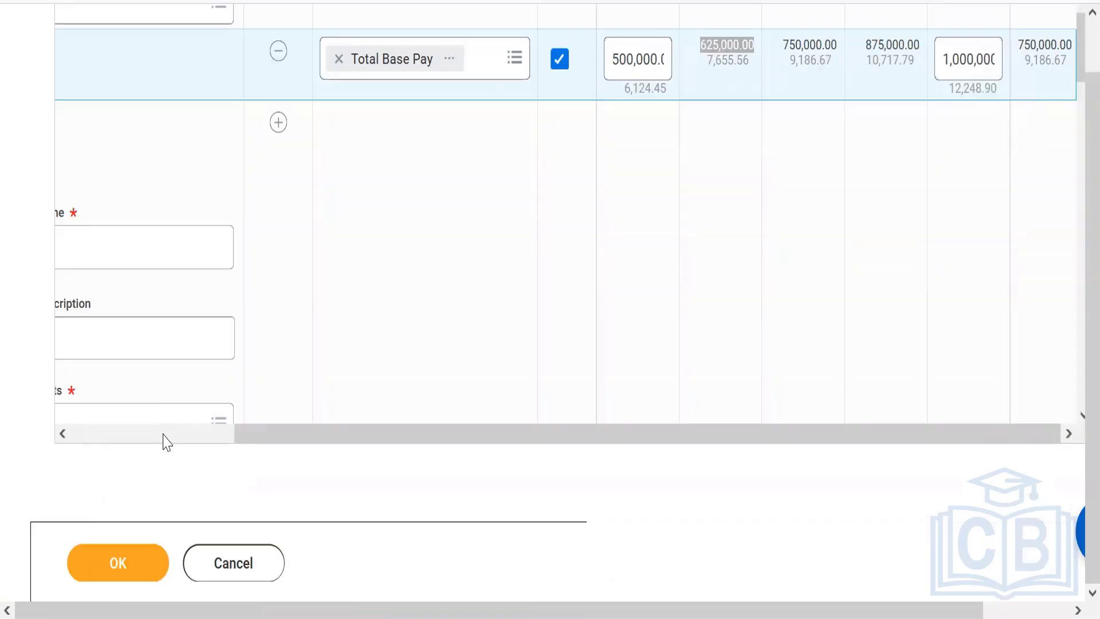
{"action": "left_click", "coordinate": [164, 436]}
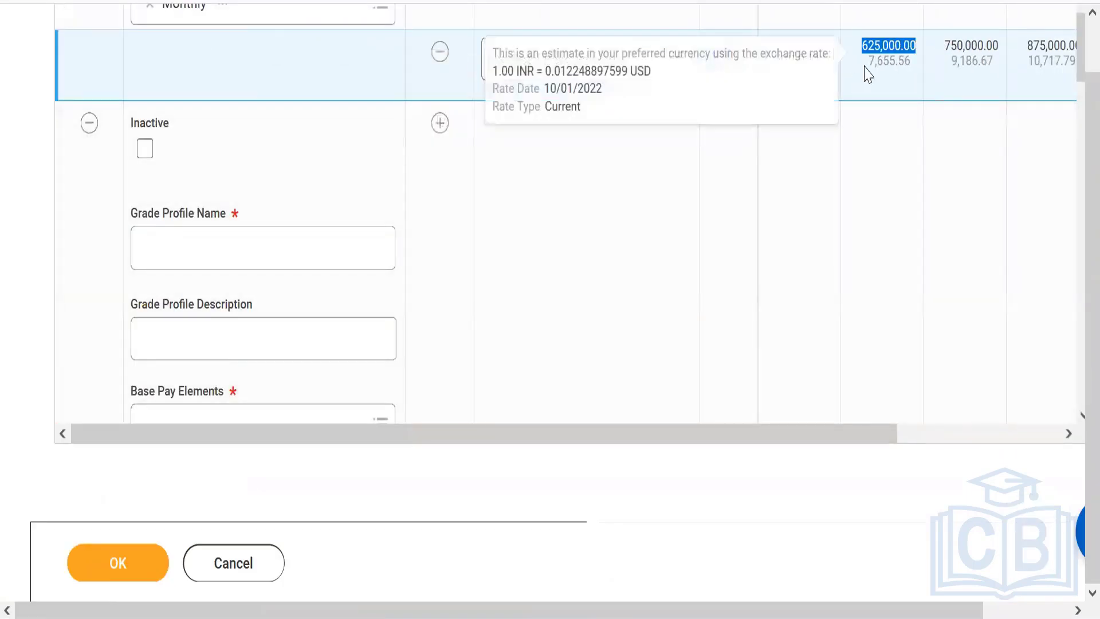
{"action": "left_click_drag", "start_coordinate": [703, 439], "coordinate": [820, 375]}
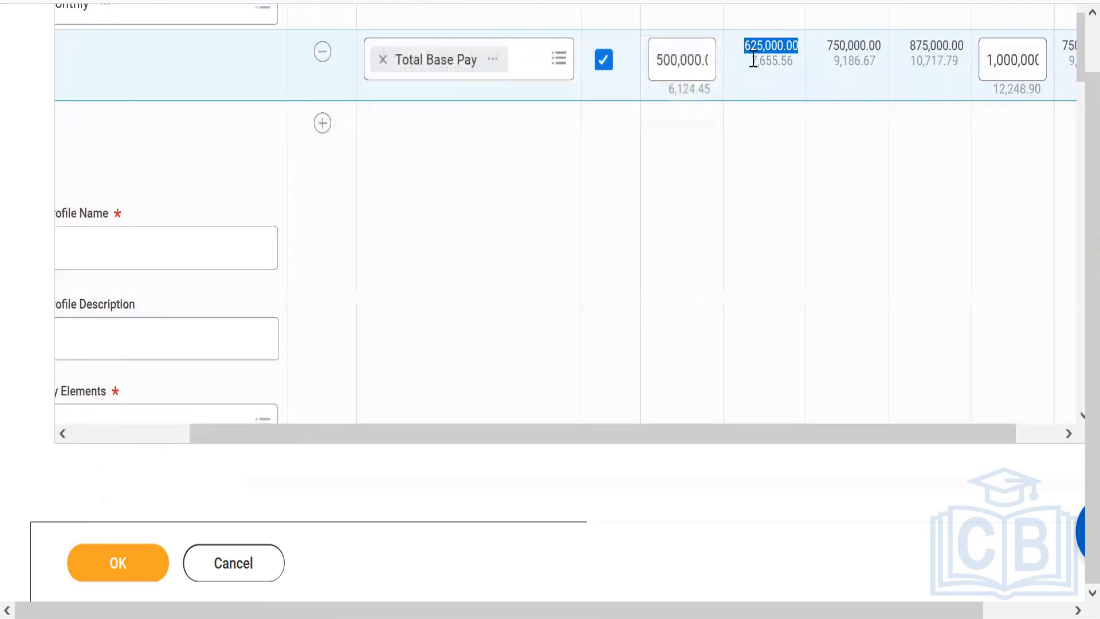
{"action": "mouse_move", "coordinate": [754, 61]}
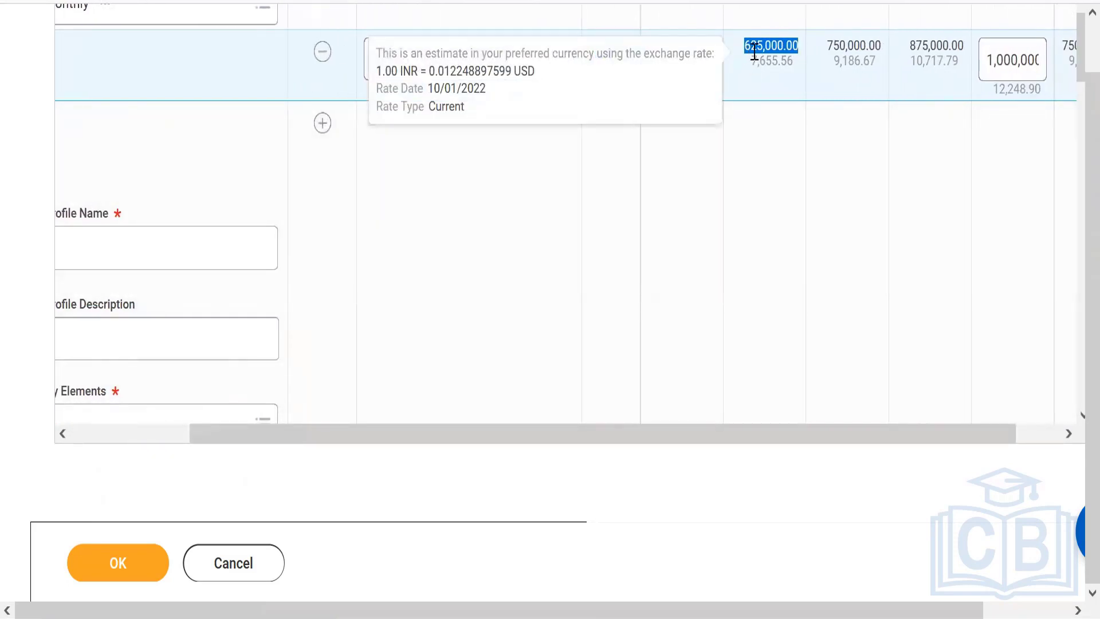
{"action": "mouse_move", "coordinate": [796, 70]}
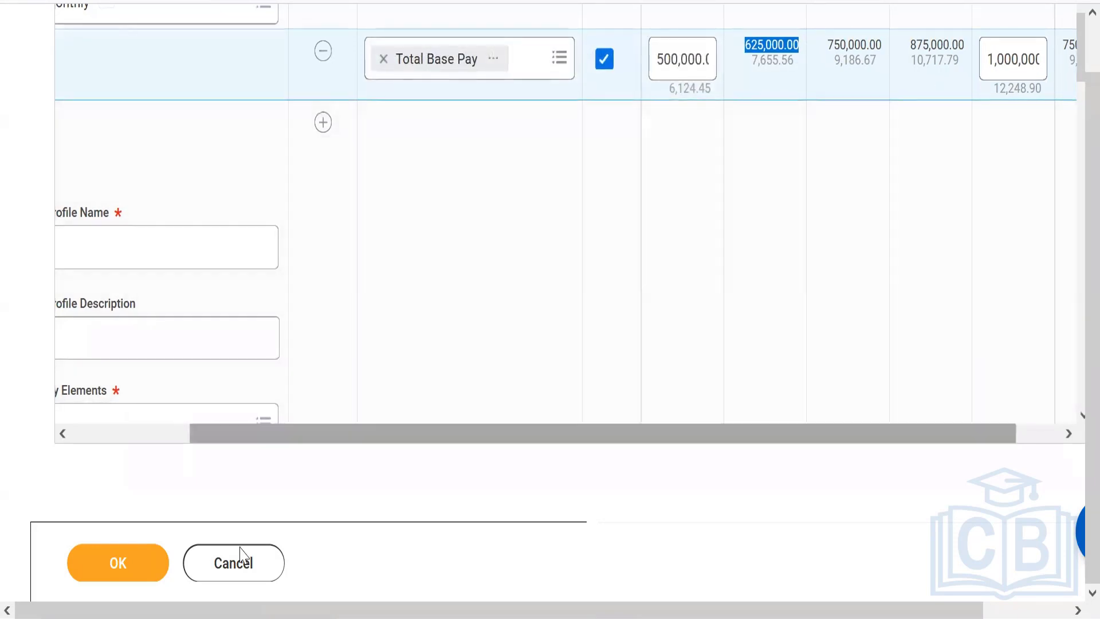
{"action": "left_click", "coordinate": [125, 437]}
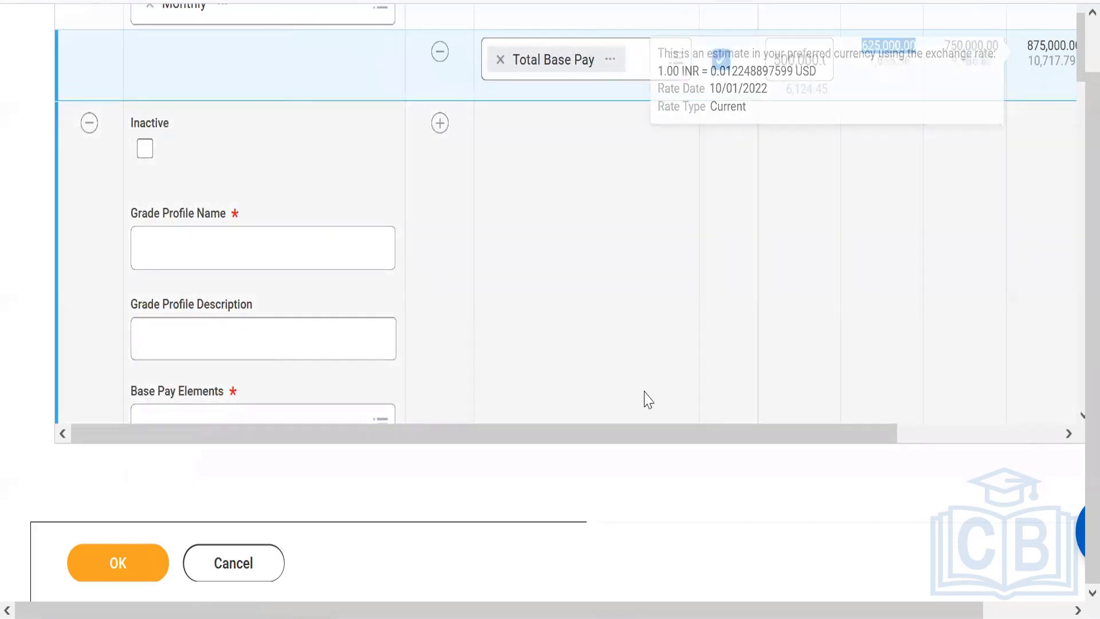
{"action": "mouse_move", "coordinate": [870, 446]}
{"action": "left_mouse_down"}
{"action": "mouse_move", "coordinate": [912, 425]}
{"action": "mouse_move", "coordinate": [1026, 420]}
{"action": "mouse_move", "coordinate": [879, 450]}
{"action": "left_mouse_up"}
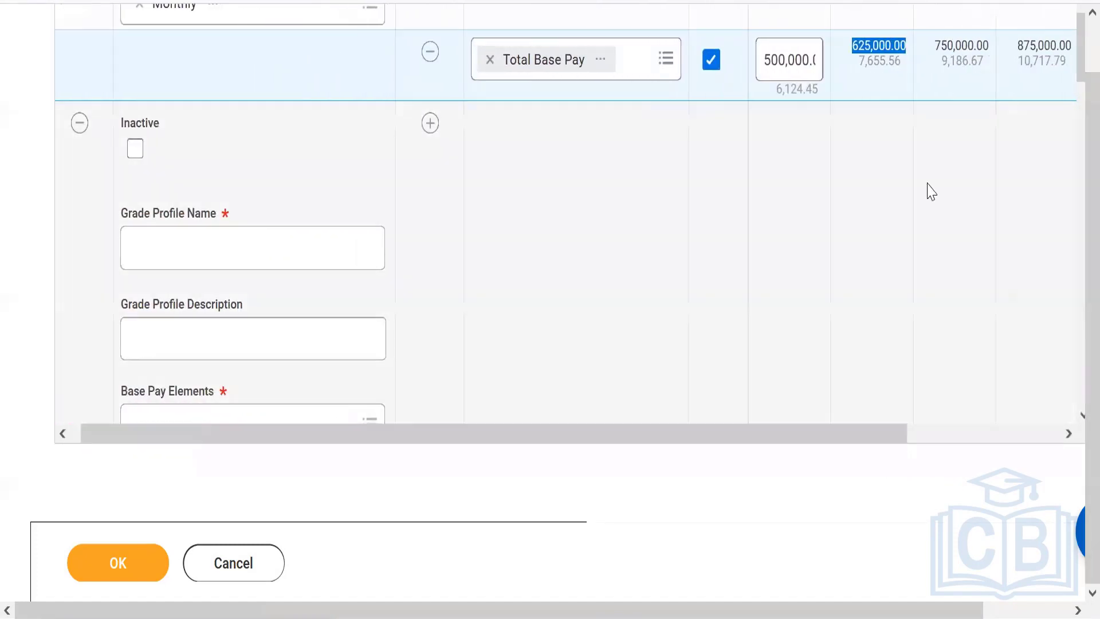
{"action": "mouse_move", "coordinate": [902, 39]}
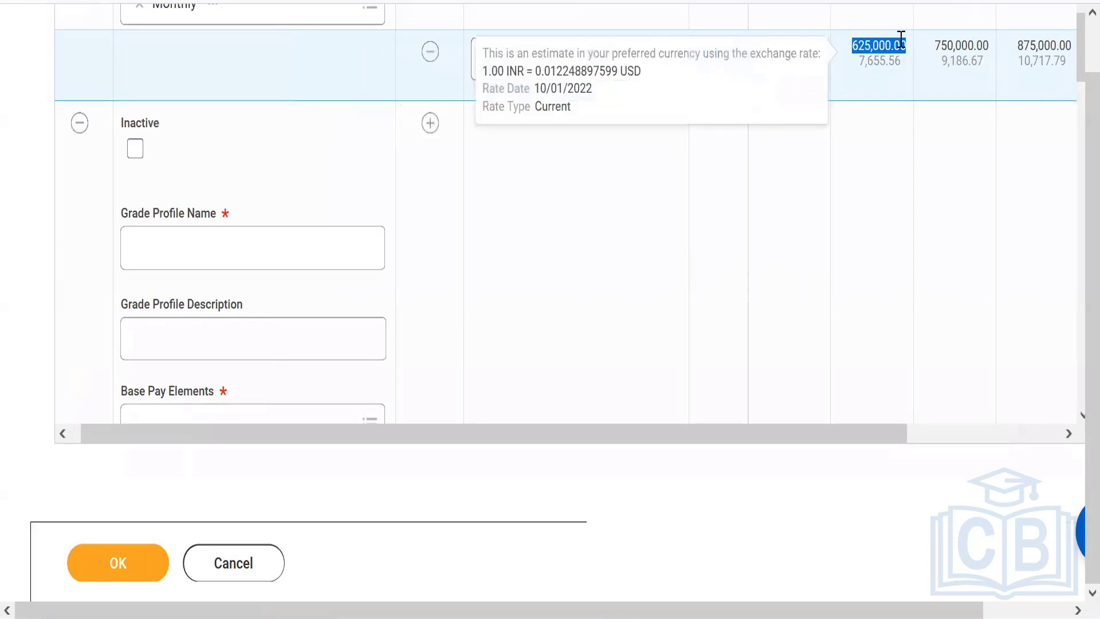
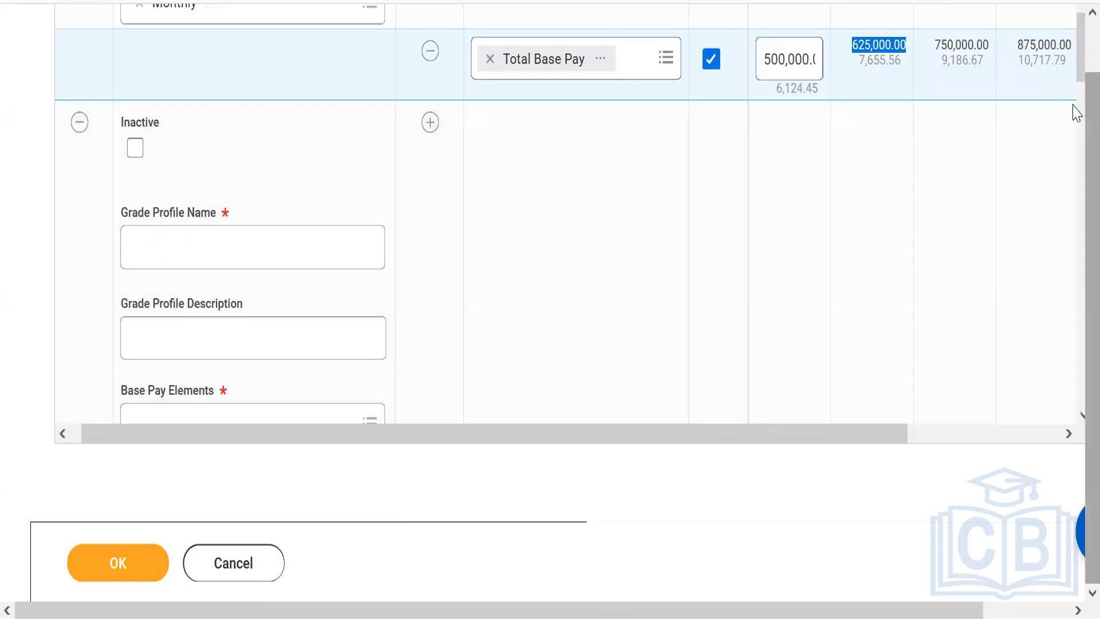
Name the blank grade profile below the India profile "Country - Philipens"
{"action": "scroll", "coordinate": [1075, 39], "scroll_direction": "up", "scroll_amount": 1}
{"action": "scroll", "coordinate": [1074, 68], "scroll_direction": "down", "scroll_amount": 1}
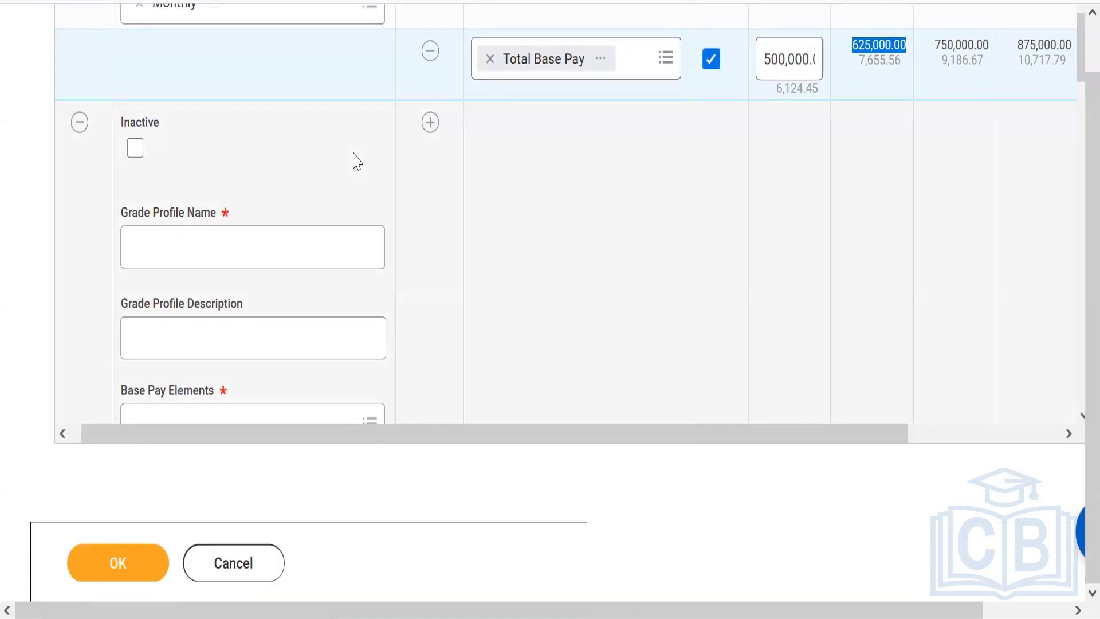
{"action": "left_click", "coordinate": [242, 244]}
{"action": "type", "text": "Country"}
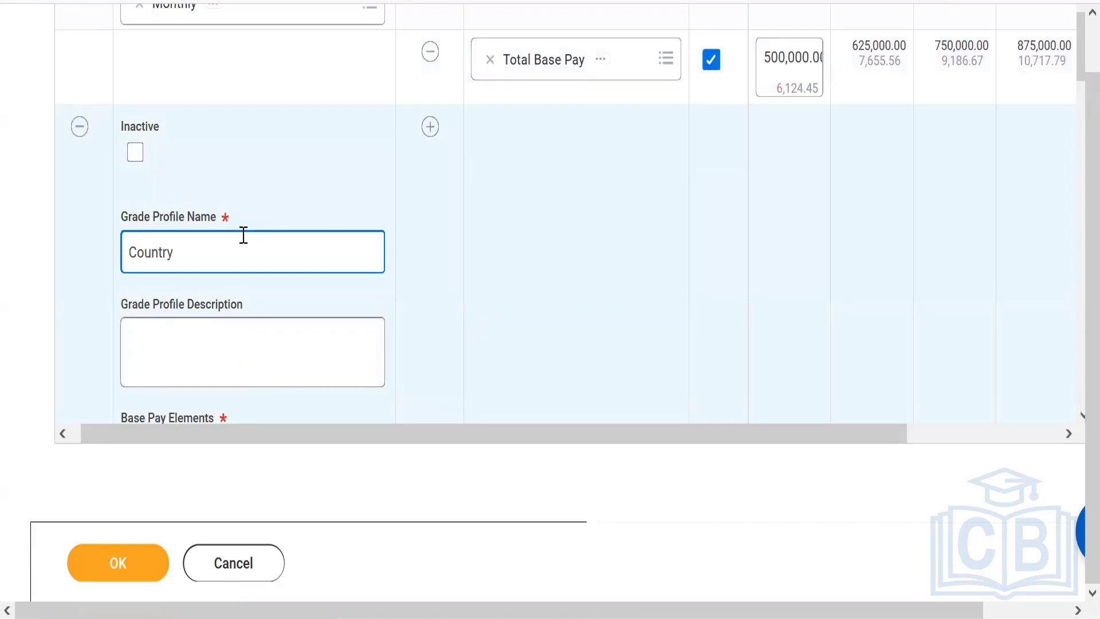
{"action": "type", "text": " - Philipens"}
Search for "base pay" and select Base Pay as the Philippines grade profile's base pay element
{"action": "left_click_drag", "start_coordinate": [1078, 66], "coordinate": [1077, 99]}
{"action": "left_click", "coordinate": [319, 270]}
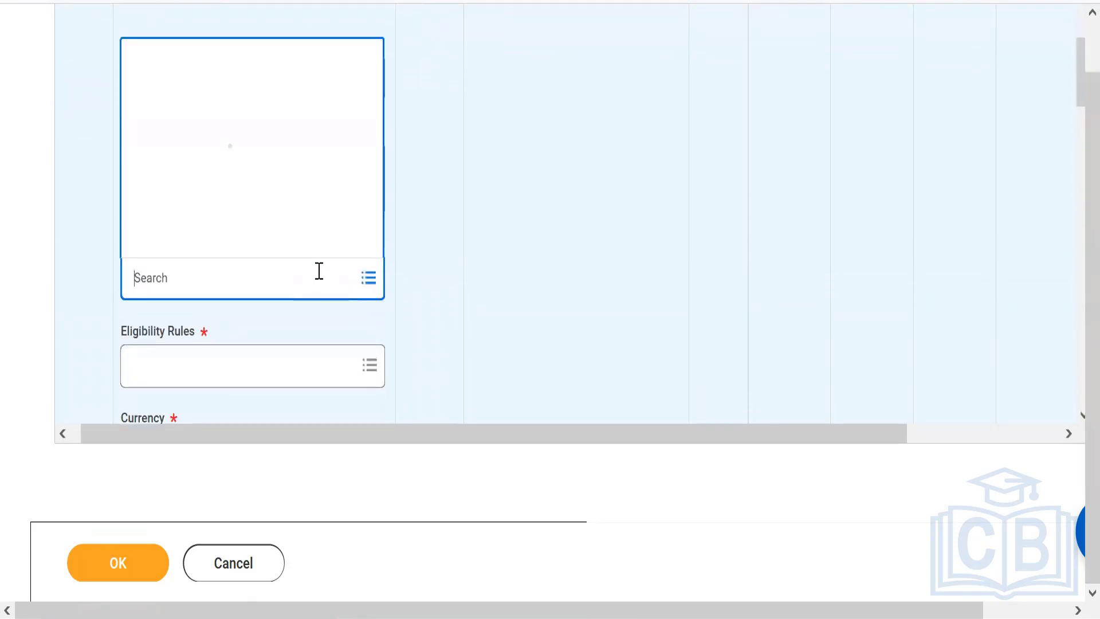
{"action": "type", "text": "base a"}
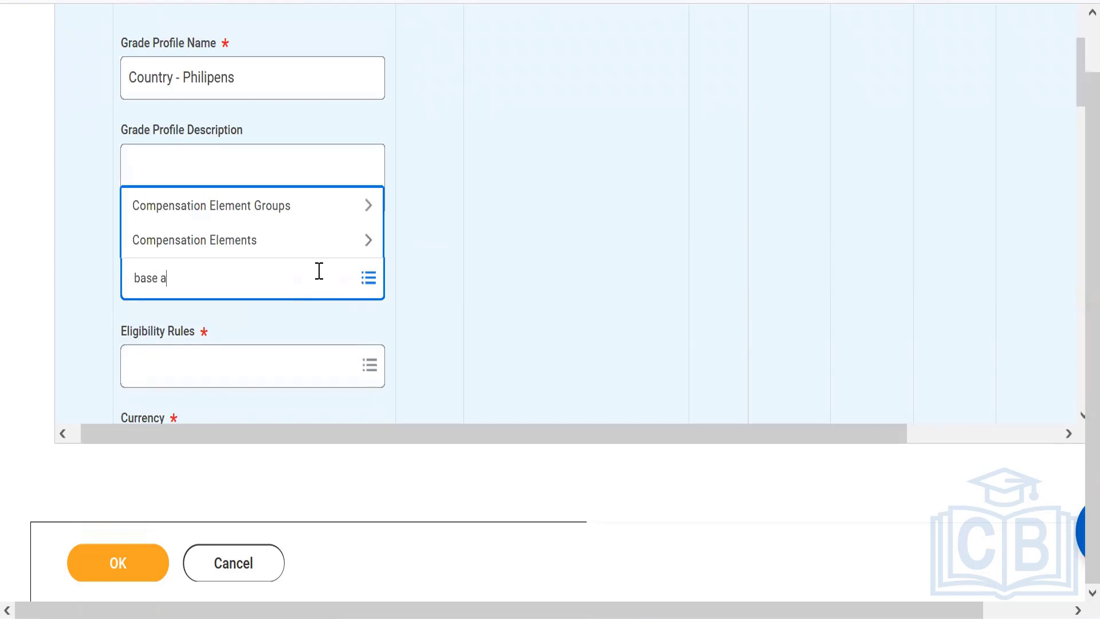
{"action": "key", "text": "BackSpace"}
{"action": "type", "text": "pay"}
{"action": "key", "text": "Return"}
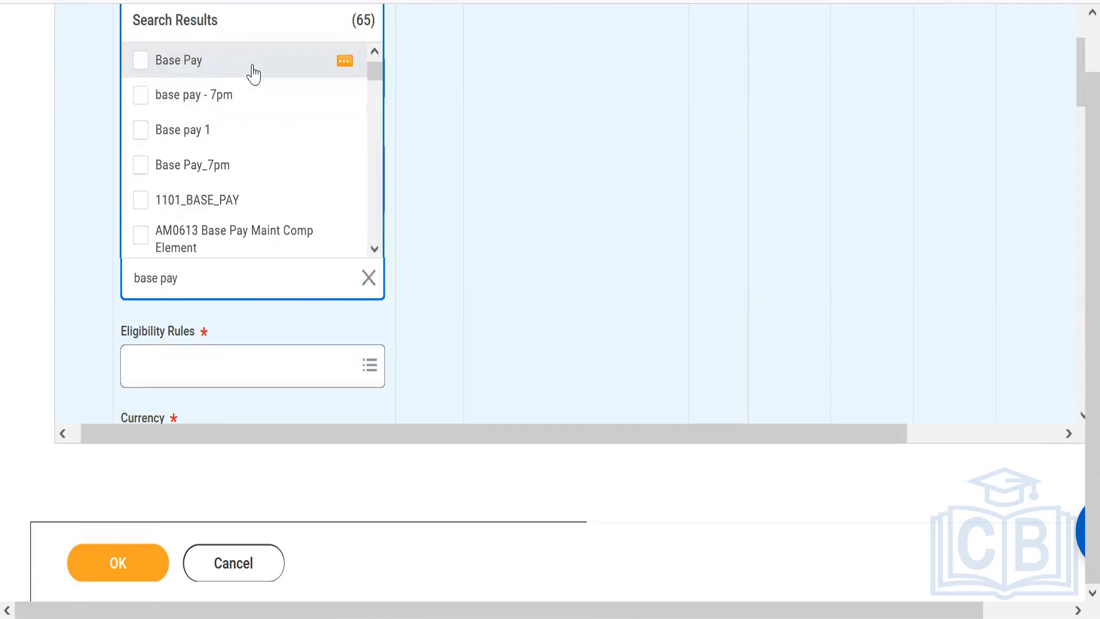
{"action": "left_click", "coordinate": [254, 73]}
{"action": "left_click", "coordinate": [506, 341]}
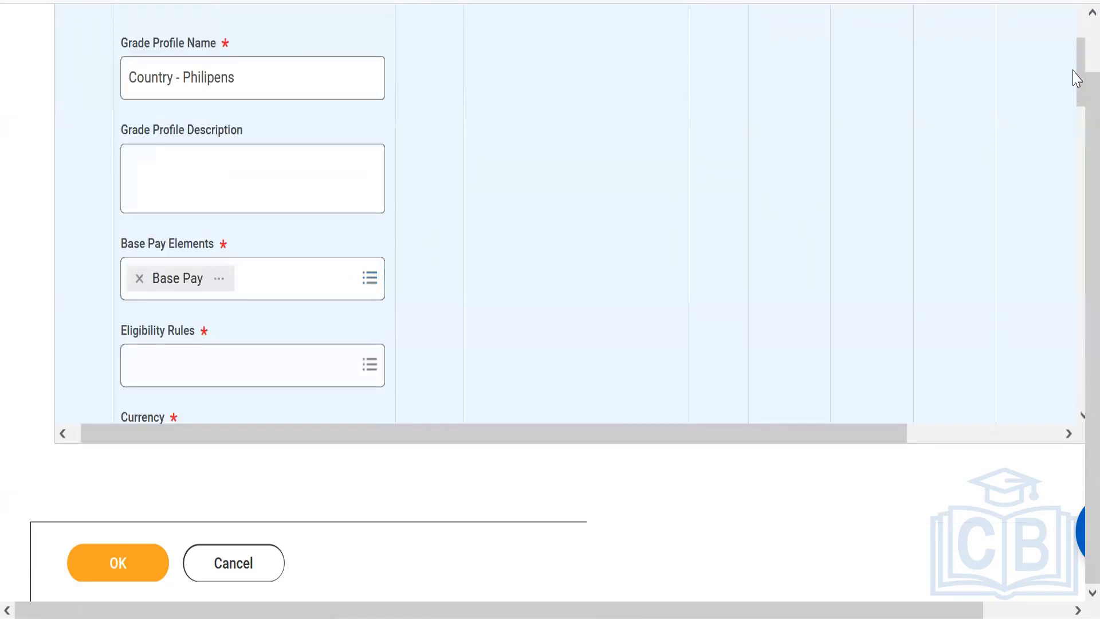
Set the Philippines grade profile's eligibility rule to Country - Philippines
{"action": "scroll", "coordinate": [1074, 89], "scroll_direction": "down", "scroll_amount": 3}
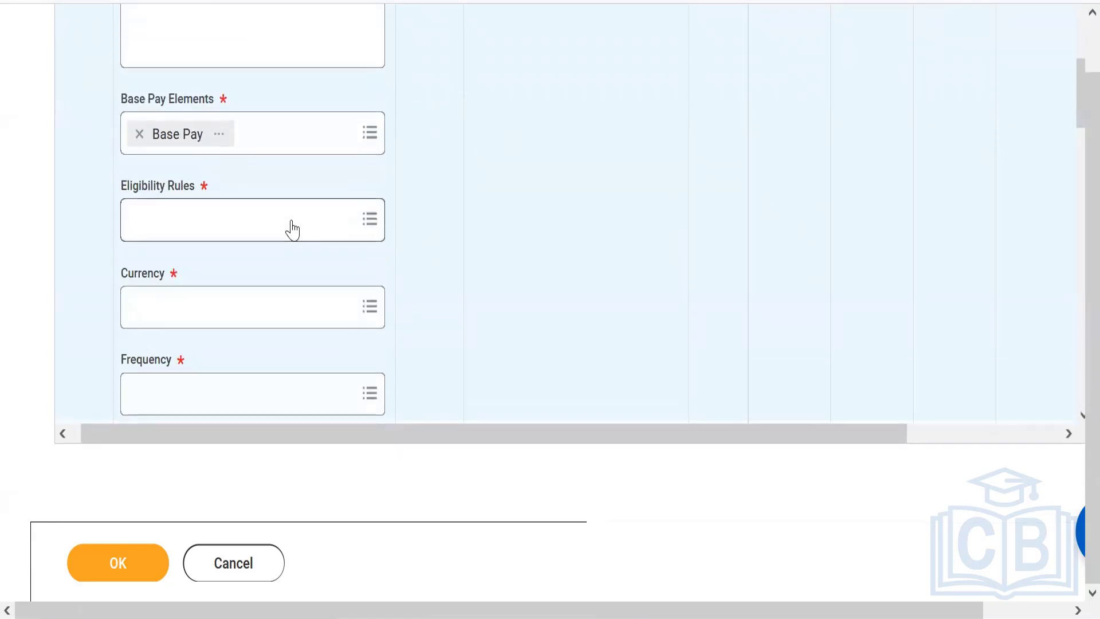
{"action": "left_click", "coordinate": [286, 218]}
{"action": "type", "text": "count"}
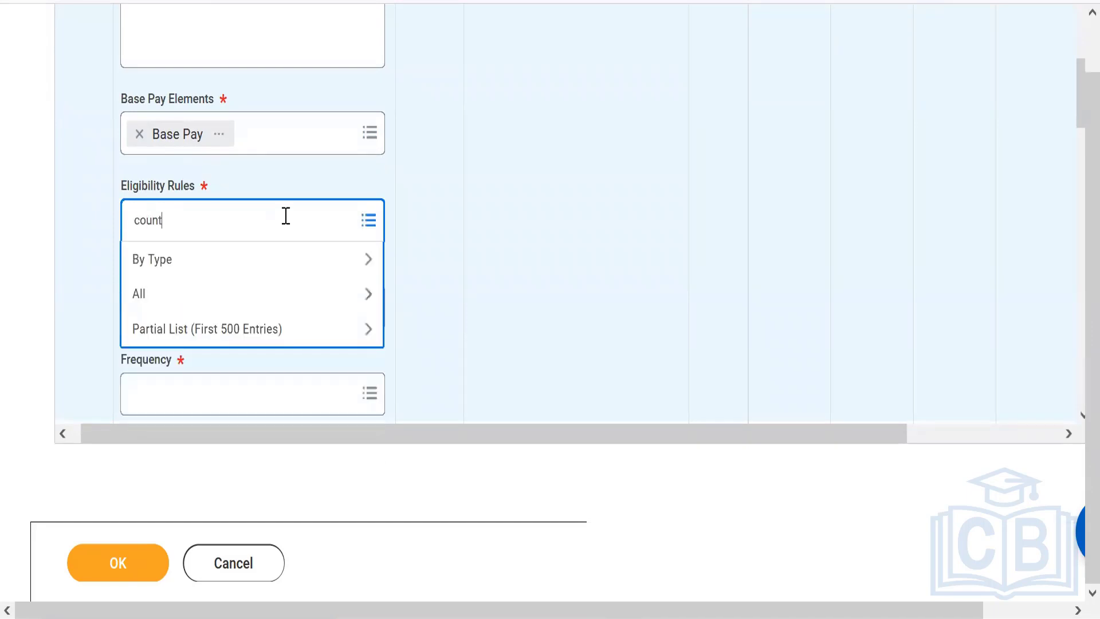
{"action": "type", "text": "ry - phi"}
{"action": "key", "text": "Return"}
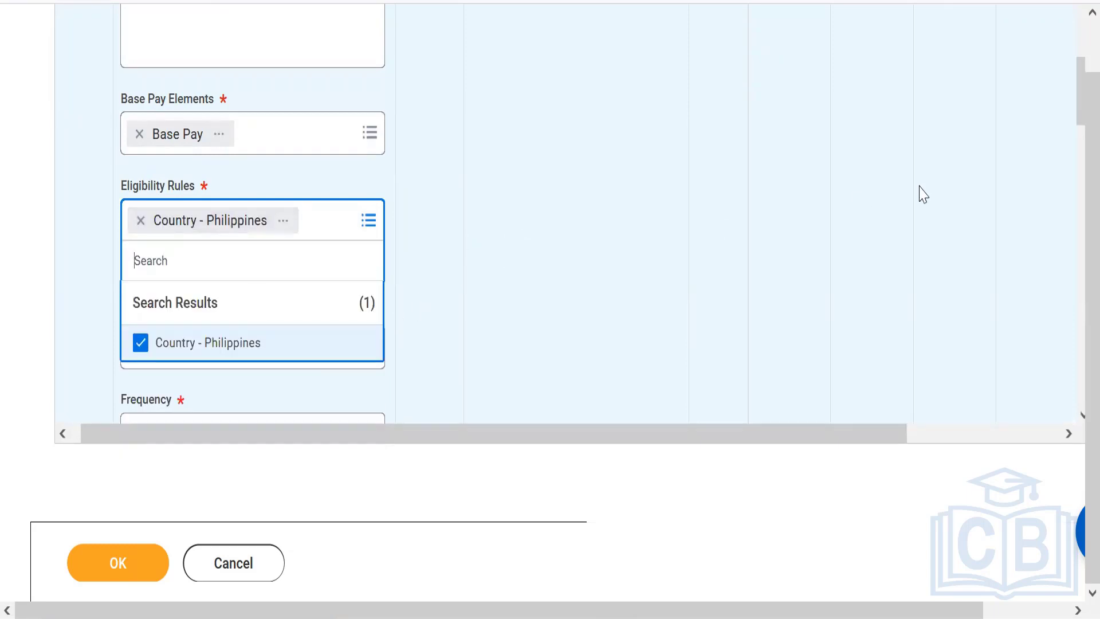
Set the Philippines grade profile's currency to PHP and its frequency to Monthly
{"action": "left_click_drag", "start_coordinate": [1071, 94], "coordinate": [1073, 109]}
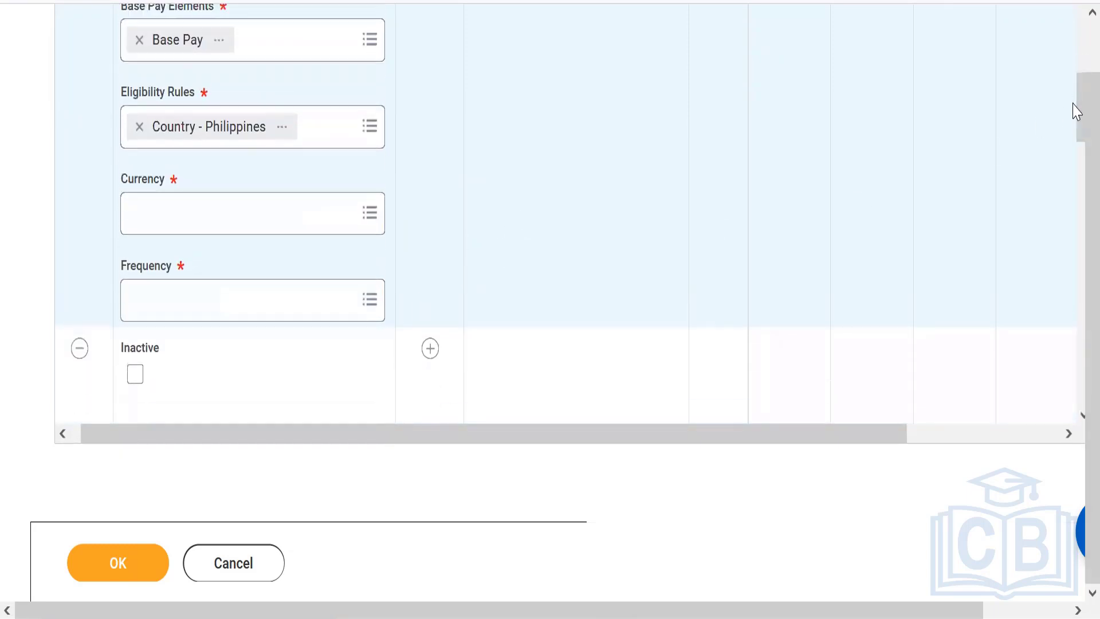
{"action": "left_click", "coordinate": [271, 224]}
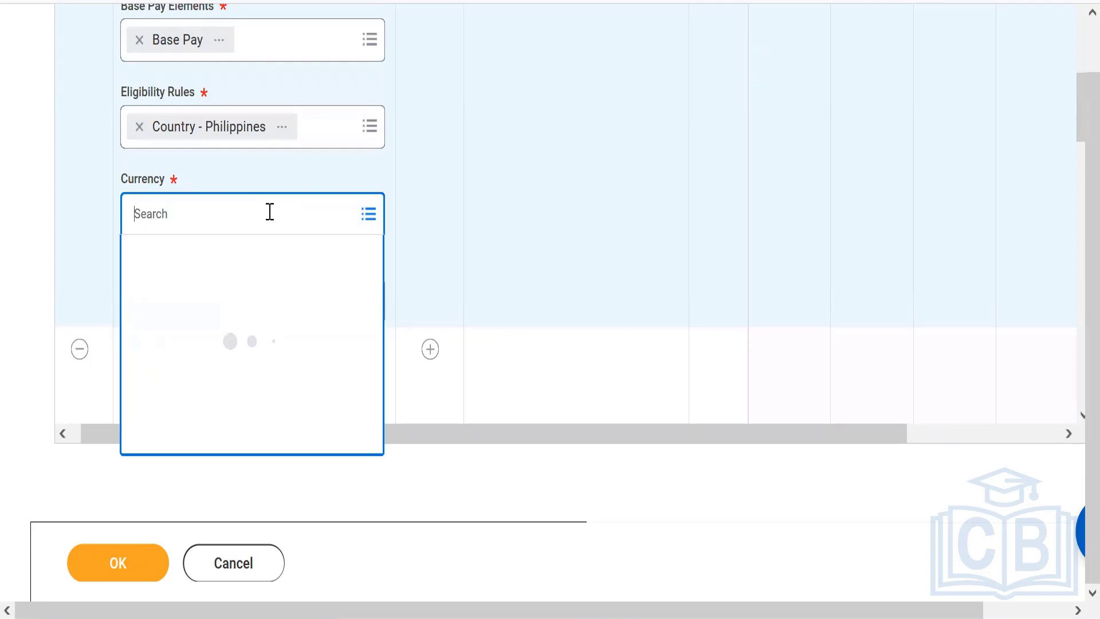
{"action": "type", "text": "PHP"}
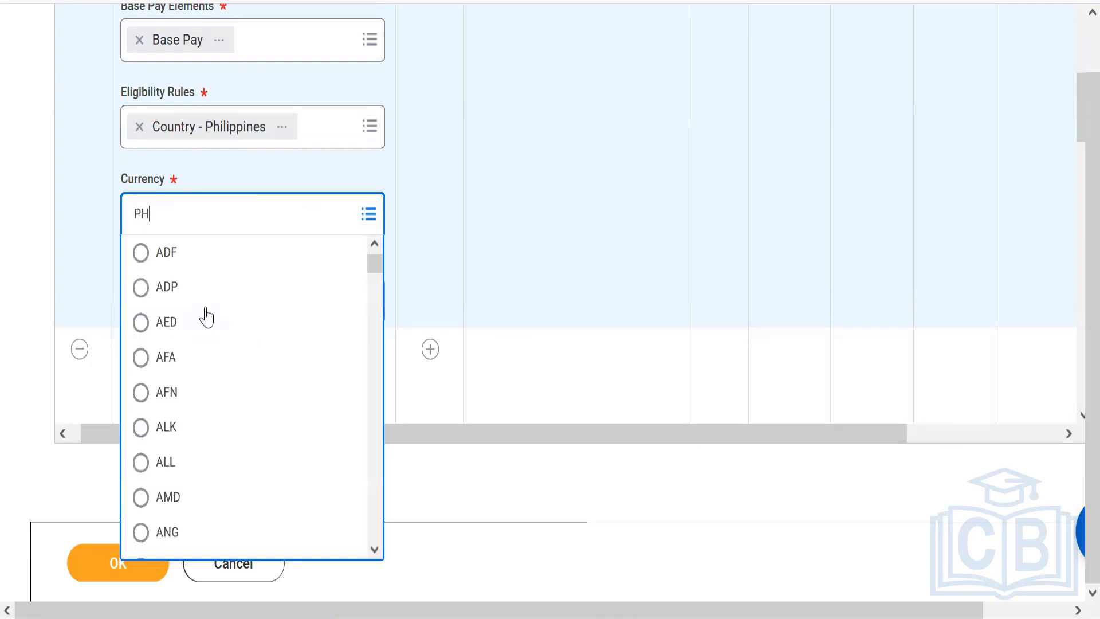
{"action": "key", "text": "Return"}
Add a Total Base Pay pay range row to the Philippines grade profile and set its Minimum to 30,000
{"action": "scroll", "coordinate": [1080, 111], "scroll_direction": "up", "scroll_amount": 3}
{"action": "left_click_drag", "start_coordinate": [1079, 106], "coordinate": [1080, 69]}
{"action": "left_click", "coordinate": [421, 101]}
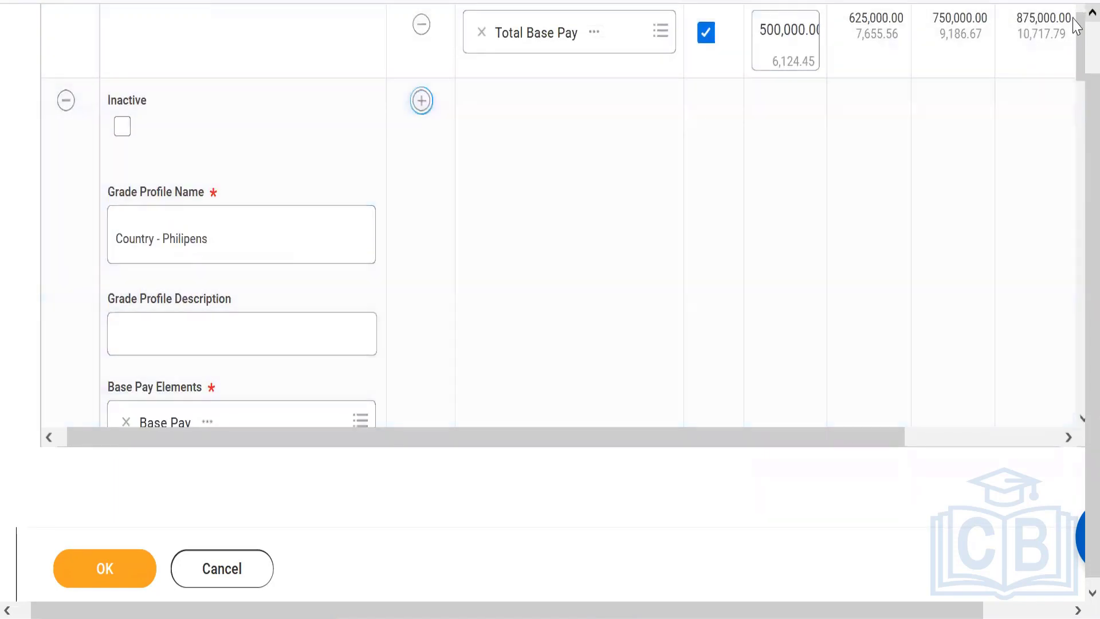
{"action": "left_click_drag", "start_coordinate": [1079, 51], "coordinate": [1080, 110]}
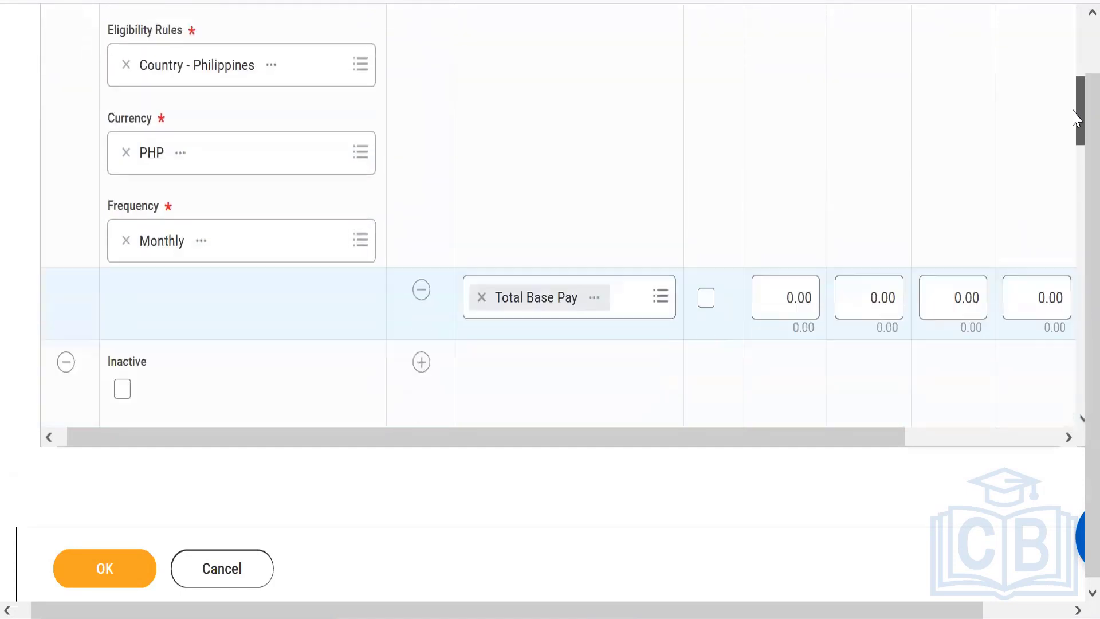
{"action": "left_click", "coordinate": [782, 252]}
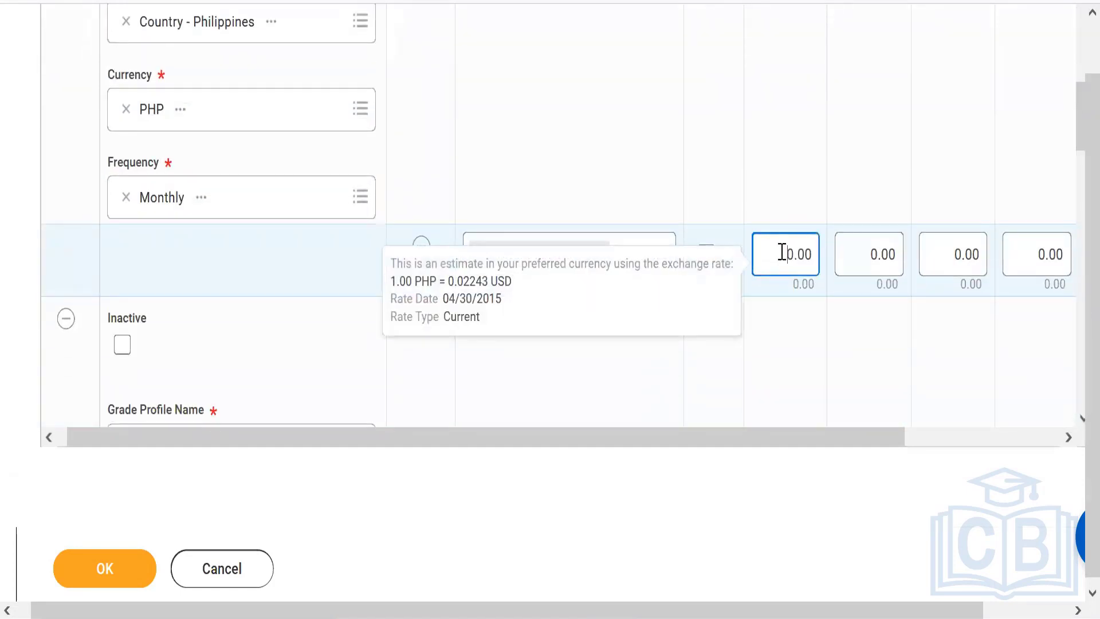
{"action": "type", "text": "3000"}
Set the Philippines pay range's Segment 4 Top to 60,000 and enable Calculate Segments for the row
{"action": "left_click_drag", "start_coordinate": [816, 439], "coordinate": [1024, 449]}
{"action": "left_click", "coordinate": [957, 259]}
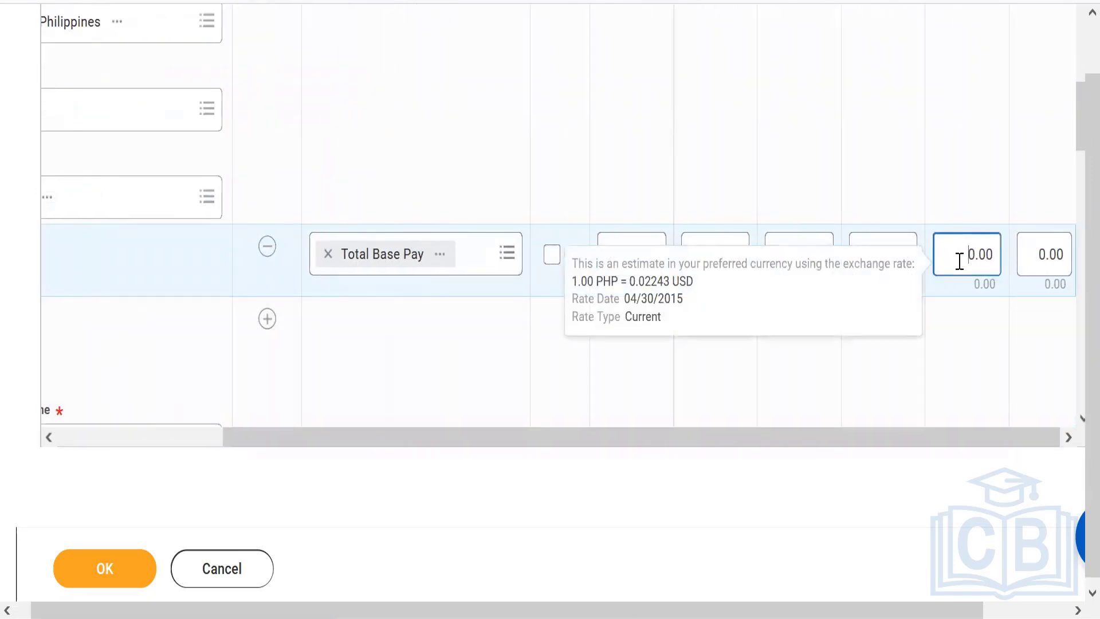
{"action": "type", "text": "6000"}
{"action": "left_click", "coordinate": [939, 183]}
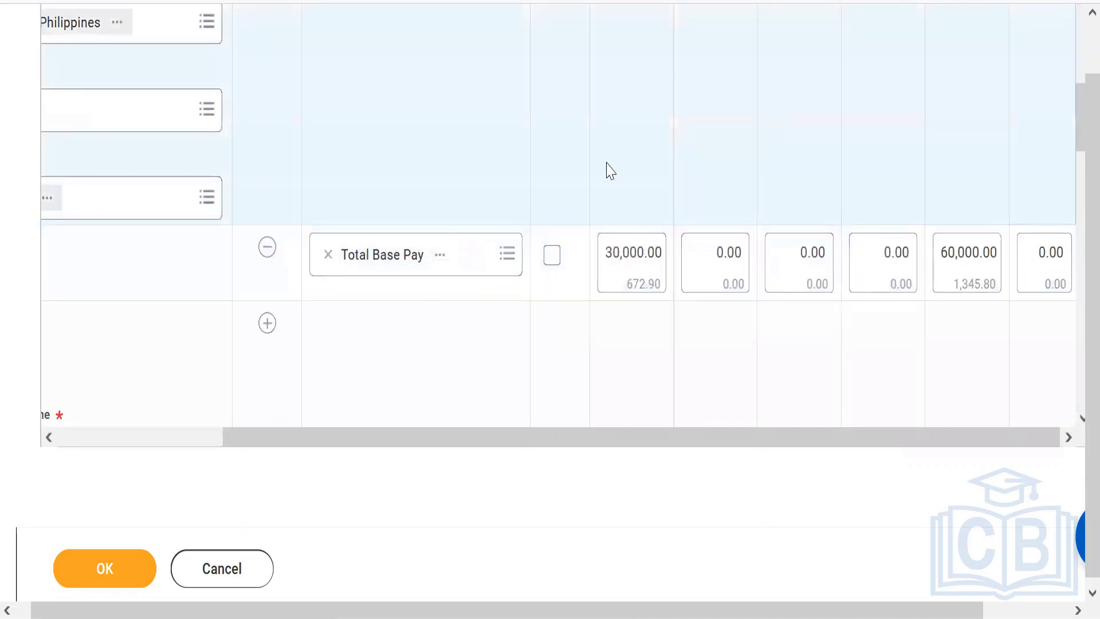
{"action": "left_click", "coordinate": [551, 258]}
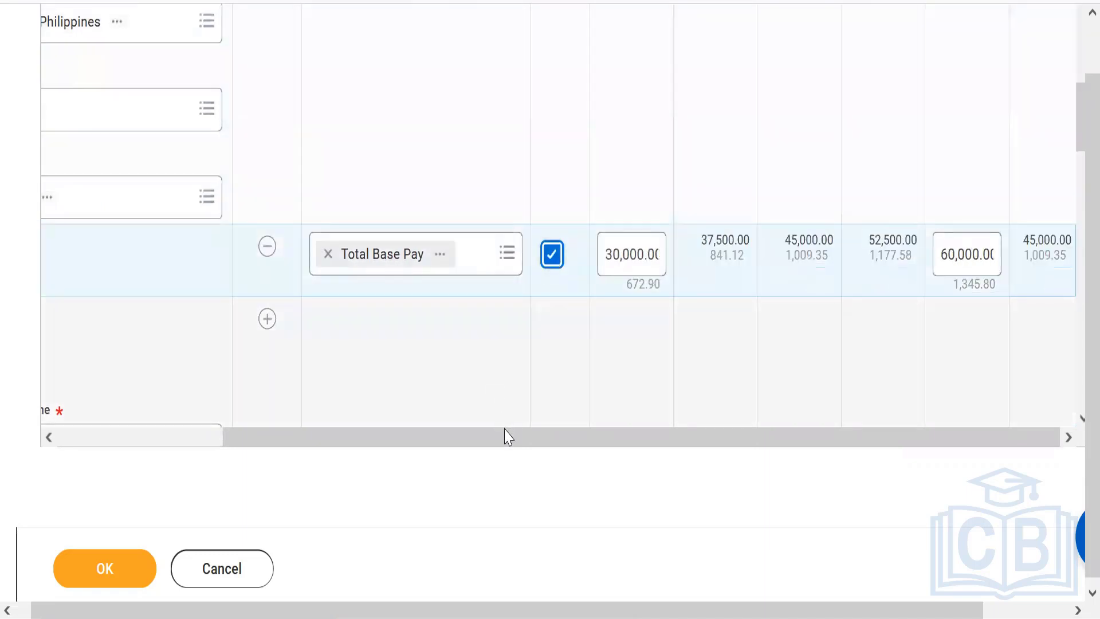
{"action": "left_click_drag", "start_coordinate": [509, 446], "coordinate": [253, 422]}
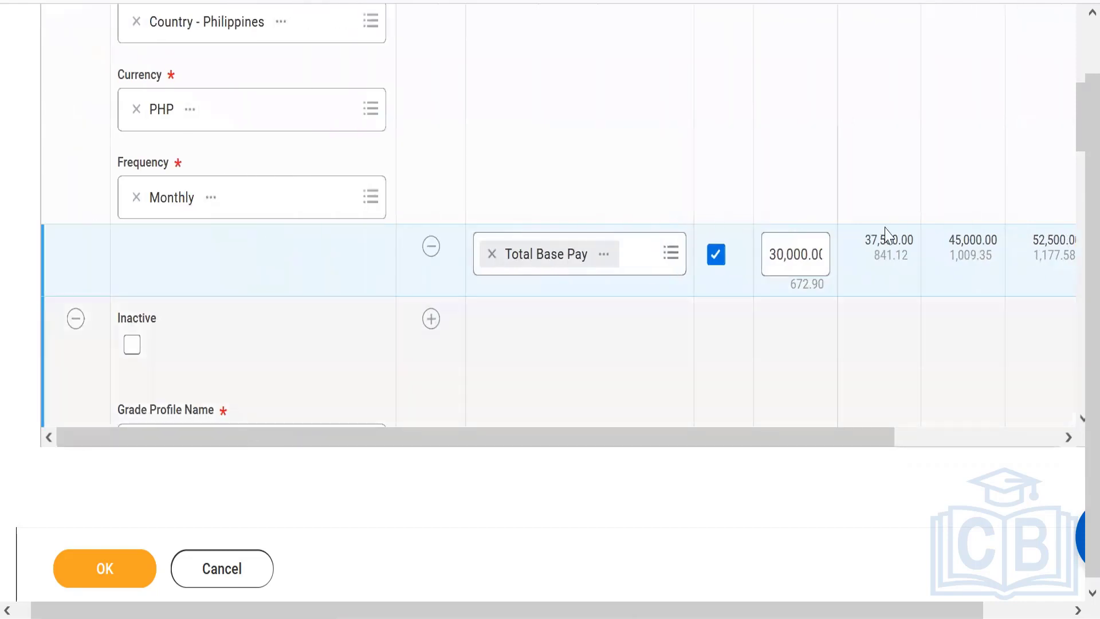
Remove the surplus blank grade profile rows at the end of the grade profile grid
{"action": "left_click_drag", "start_coordinate": [1076, 119], "coordinate": [1076, 248]}
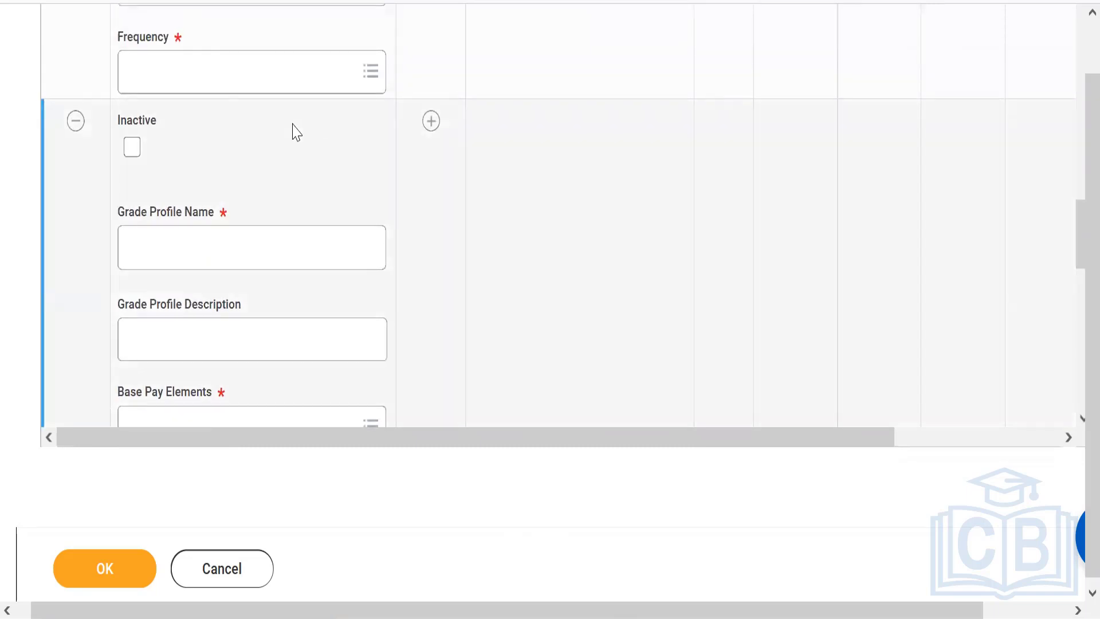
{"action": "left_click", "coordinate": [76, 124]}
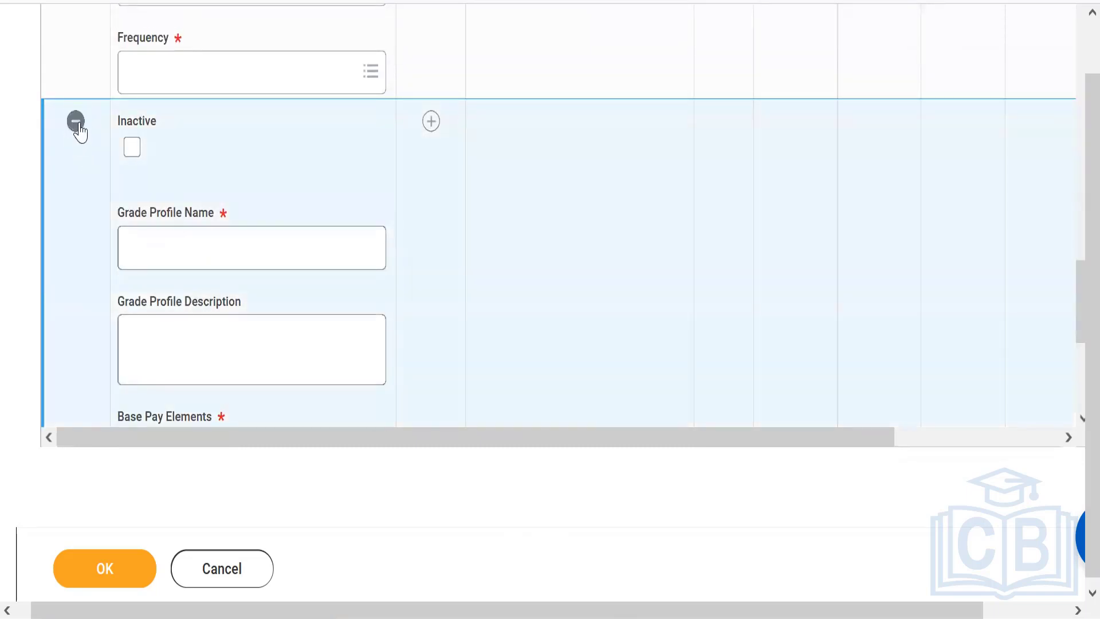
{"action": "left_click", "coordinate": [78, 120]}
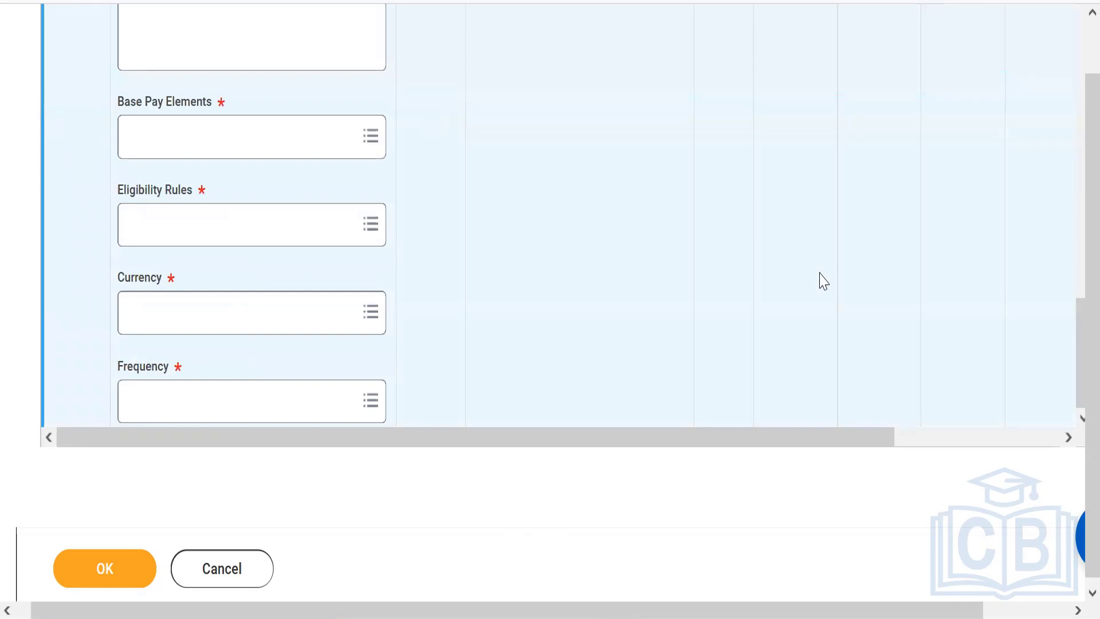
Name the blank grade profile below the Philippines profile "Grade Profile - United States"
{"action": "left_click_drag", "start_coordinate": [1076, 362], "coordinate": [1073, 287]}
{"action": "left_click", "coordinate": [251, 253]}
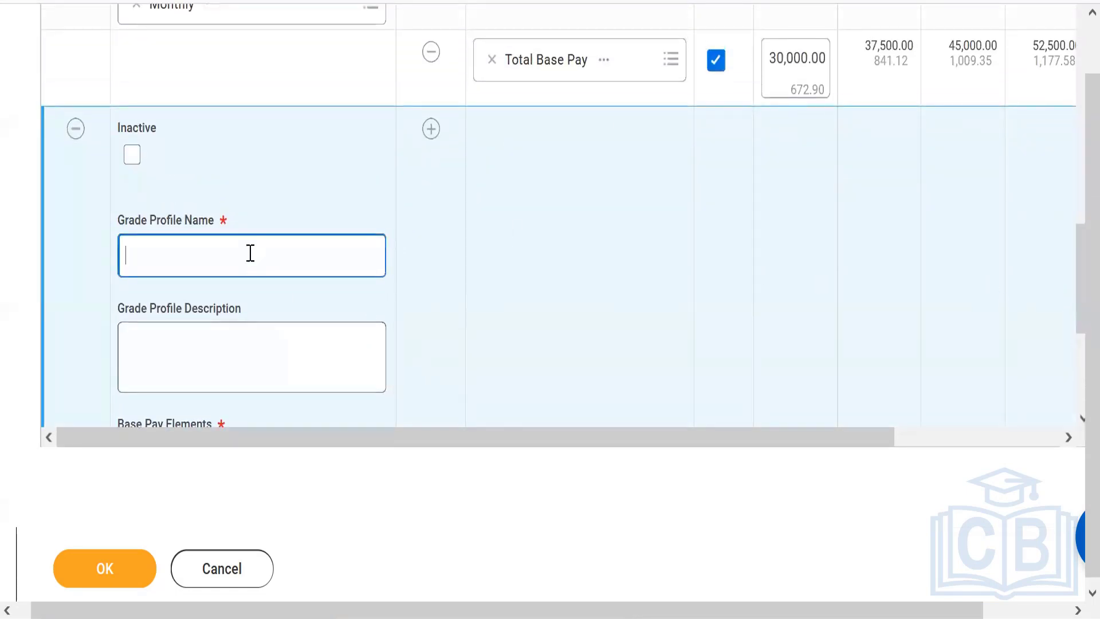
{"action": "type", "text": "Grade"}
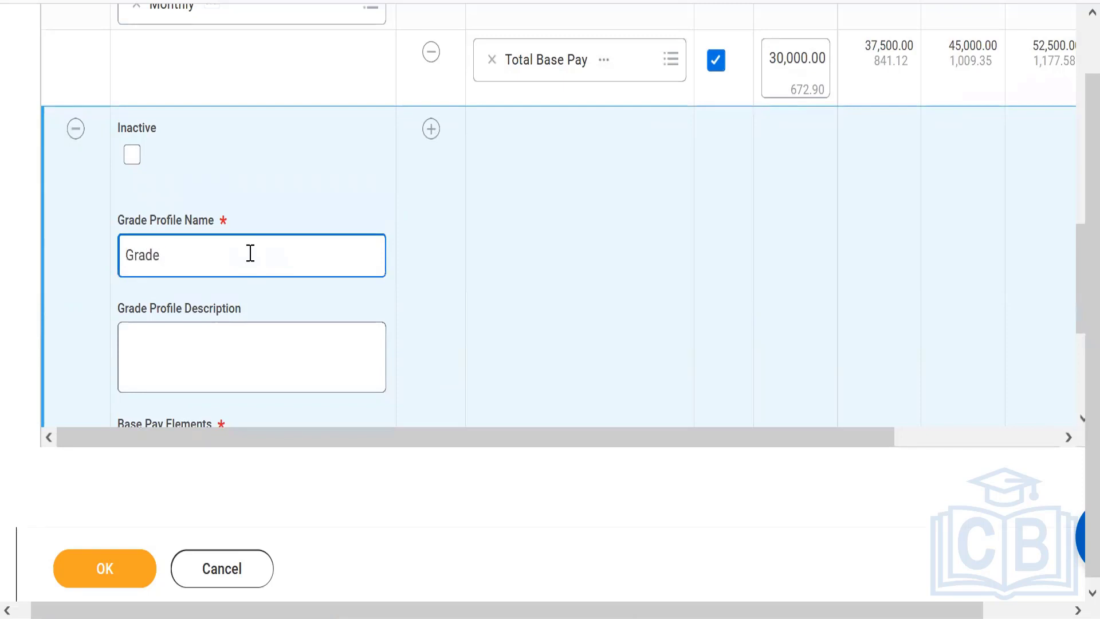
{"action": "type", "text": " Profile - United States"}
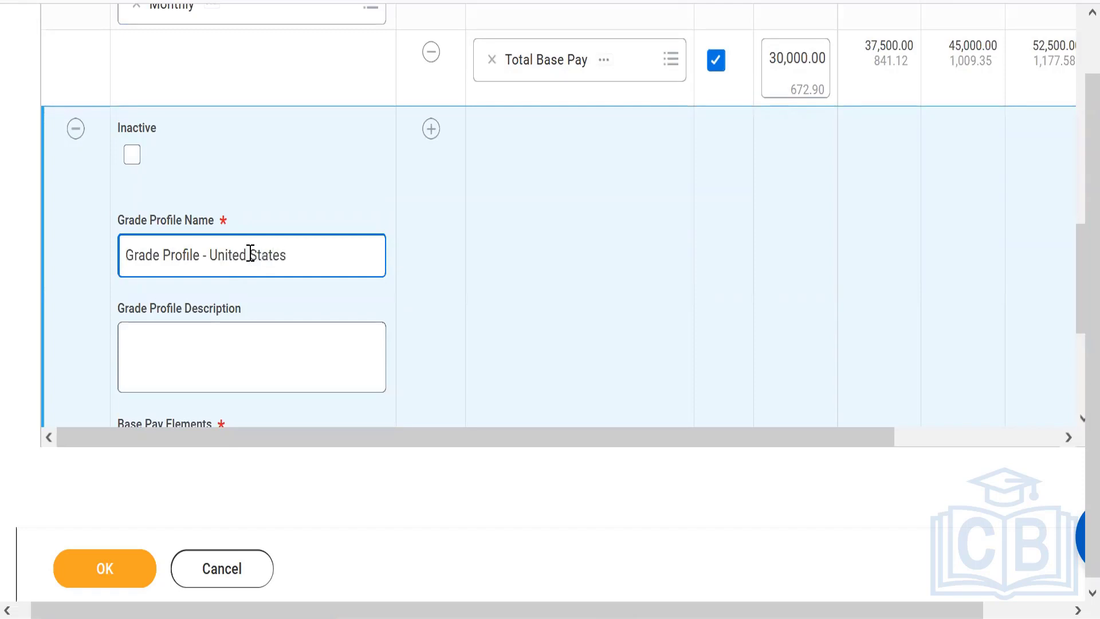
Search for "Base Pay" and select Base Pay as the United States grade profile's base pay element
{"action": "left_click_drag", "start_coordinate": [1076, 275], "coordinate": [1073, 335]}
{"action": "left_click", "coordinate": [286, 272]}
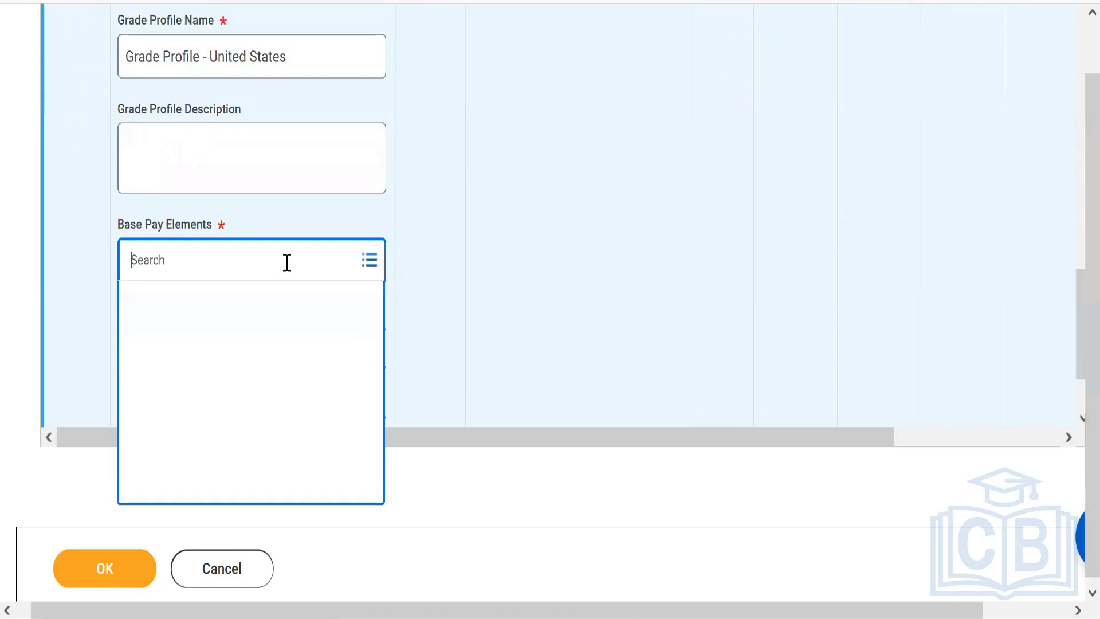
{"action": "type", "text": "Base"}
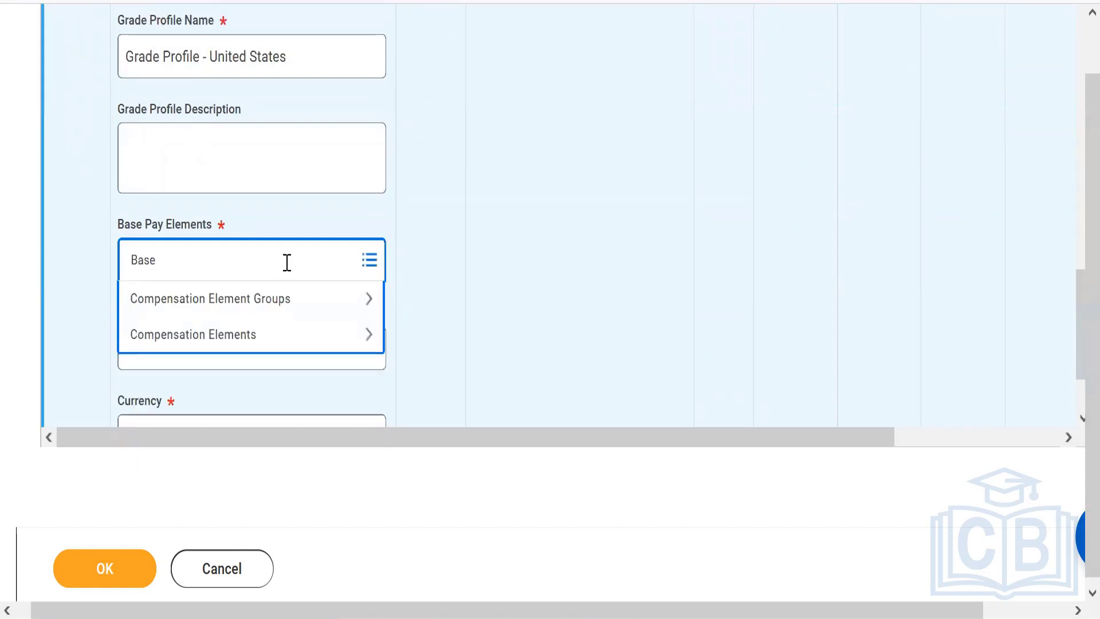
{"action": "type", "text": " Pay"}
{"action": "key", "text": "Return"}
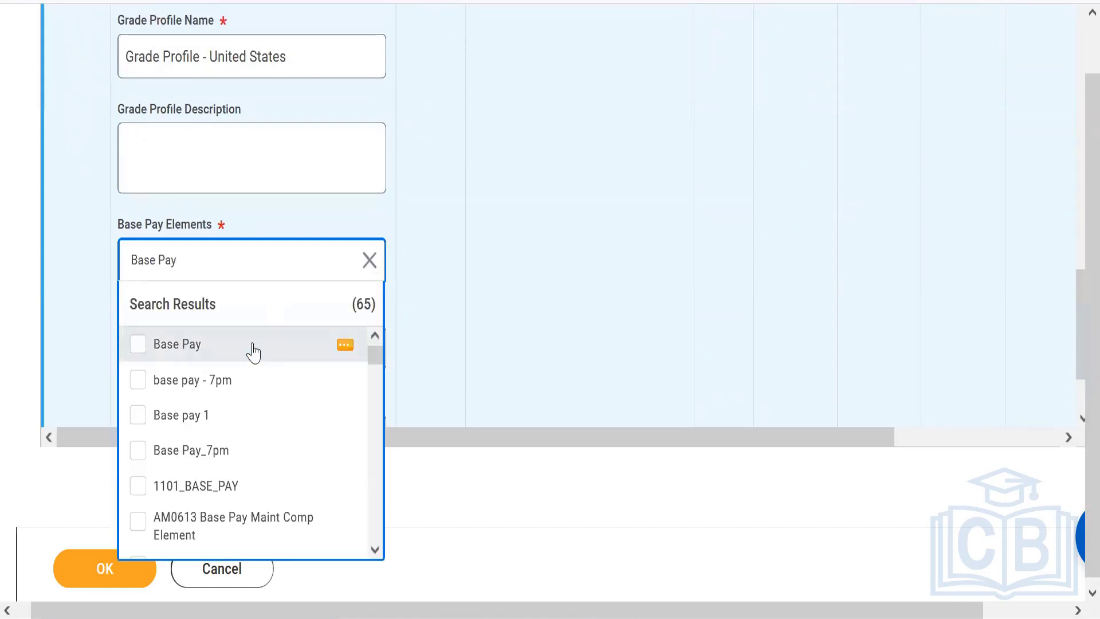
{"action": "left_click", "coordinate": [252, 351]}
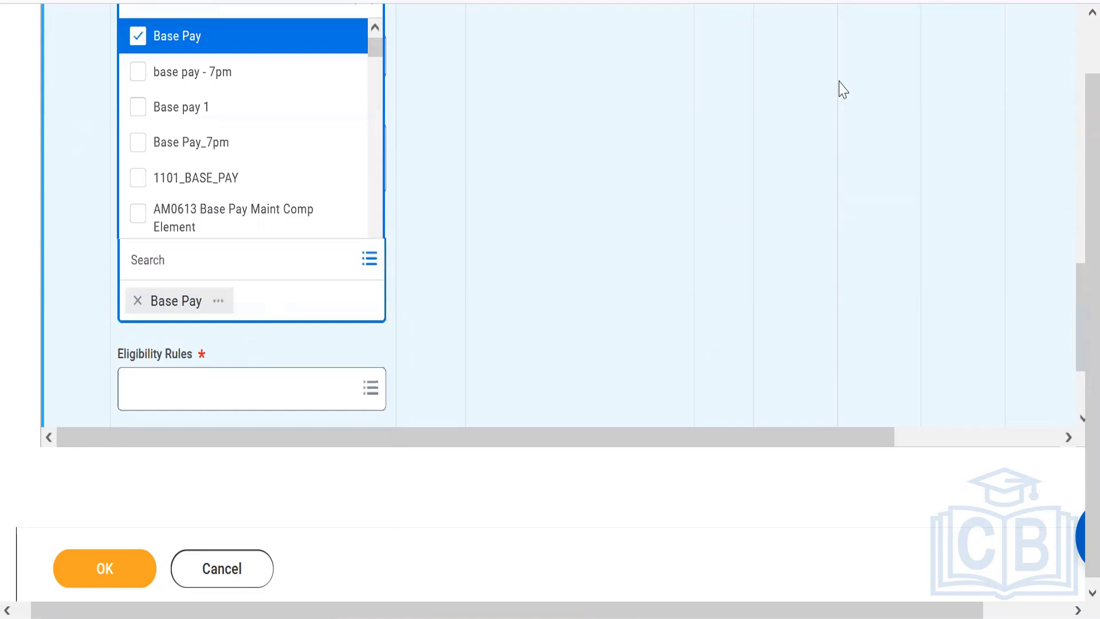
{"action": "left_click", "coordinate": [1077, 288]}
Search the eligibility rules for "Country - United" and assign Country-United States of America to the United States grade profile
{"action": "scroll", "coordinate": [447, 327], "scroll_direction": "down", "scroll_amount": 1}
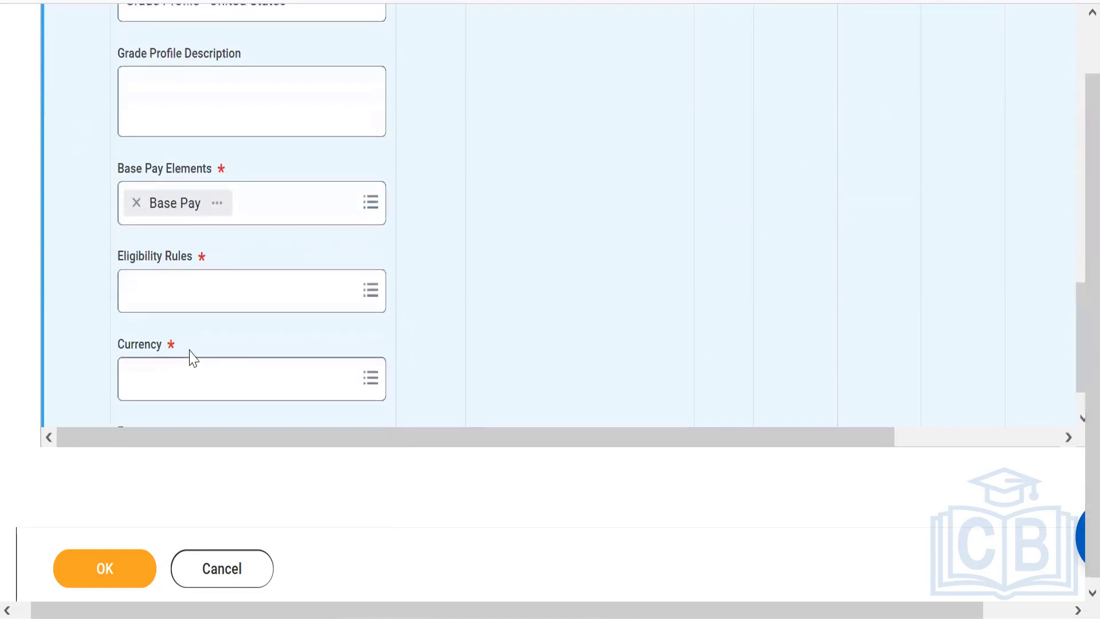
{"action": "left_click", "coordinate": [185, 301]}
{"action": "type", "text": "C"}
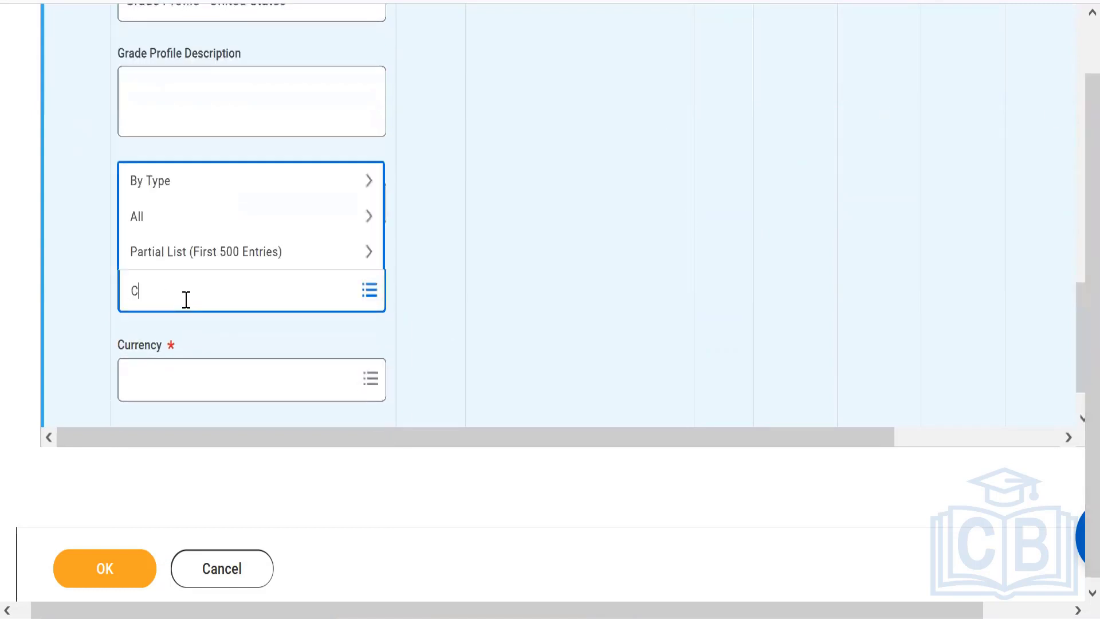
{"action": "type", "text": "ountry"}
{"action": "type", "text": "- United"}
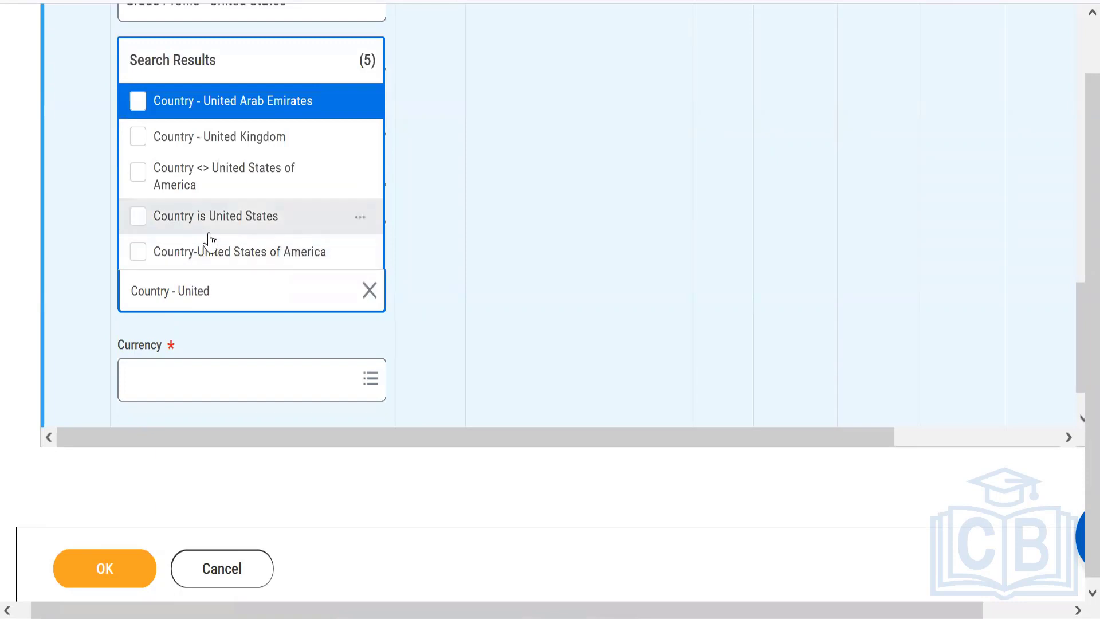
{"action": "left_click", "coordinate": [211, 259]}
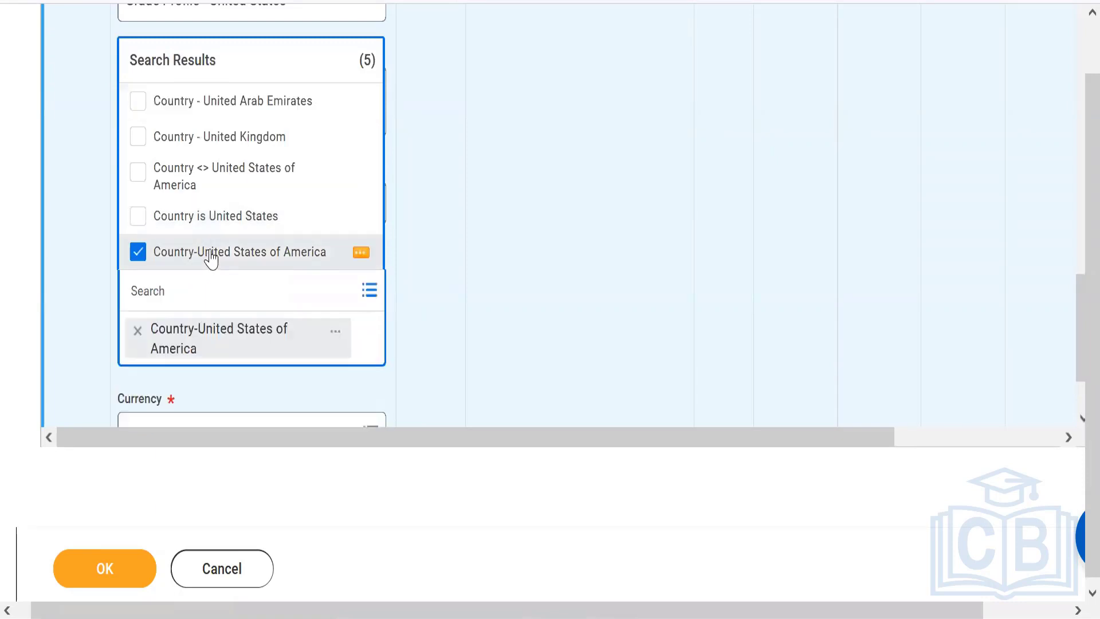
{"action": "left_click", "coordinate": [449, 280]}
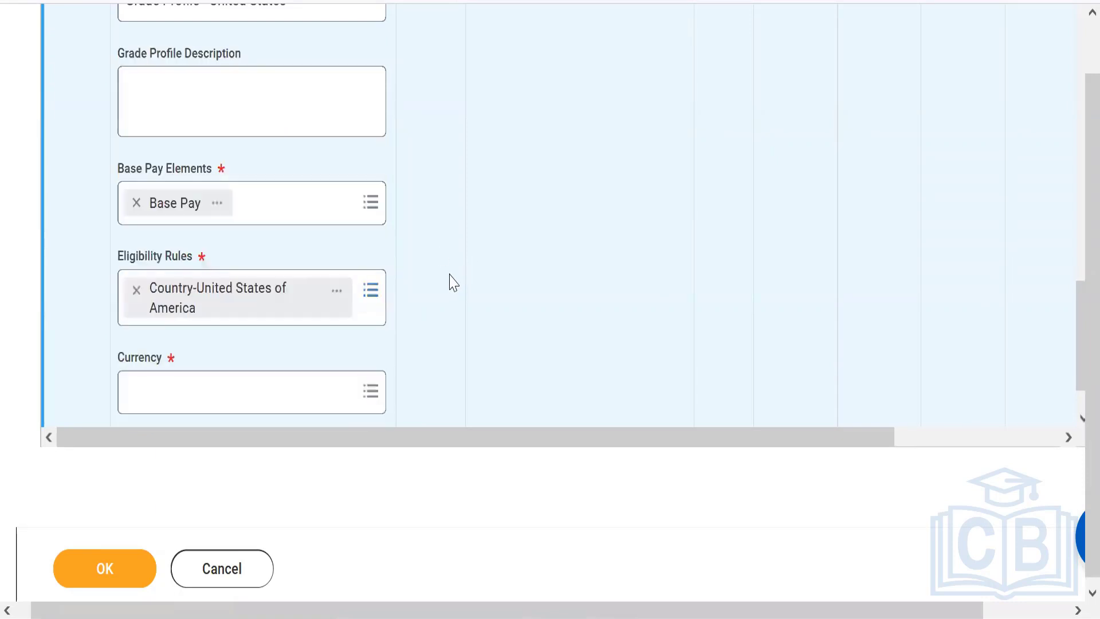
{"action": "scroll", "coordinate": [1075, 349], "scroll_direction": "down", "scroll_amount": 1}
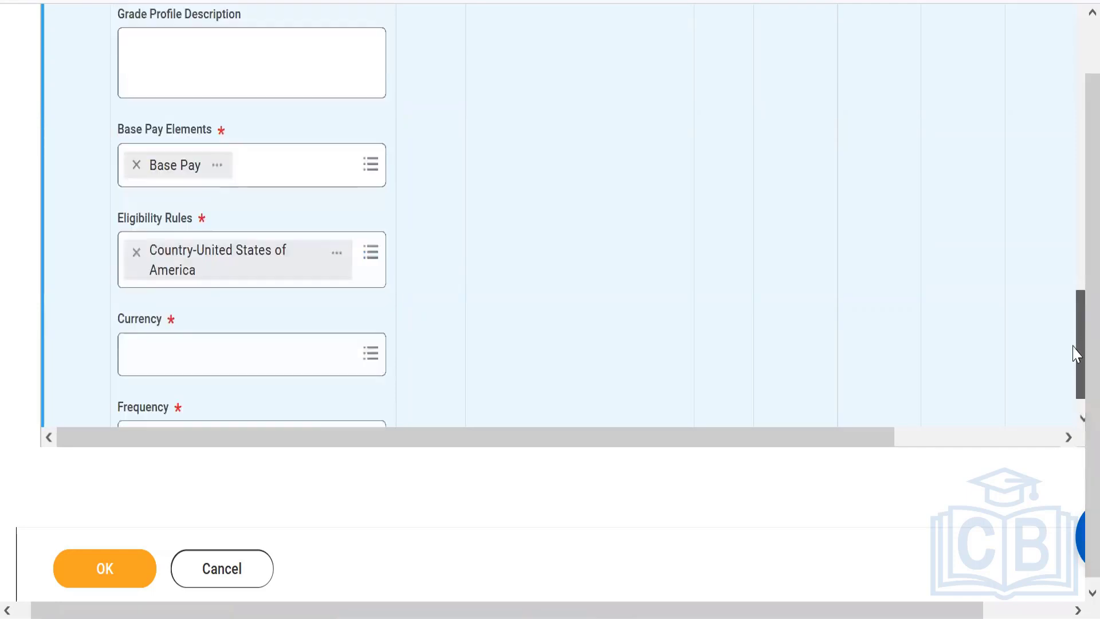
Set the United States grade profile's currency to USD and its frequency to Semi-monthly
{"action": "left_click", "coordinate": [191, 317]}
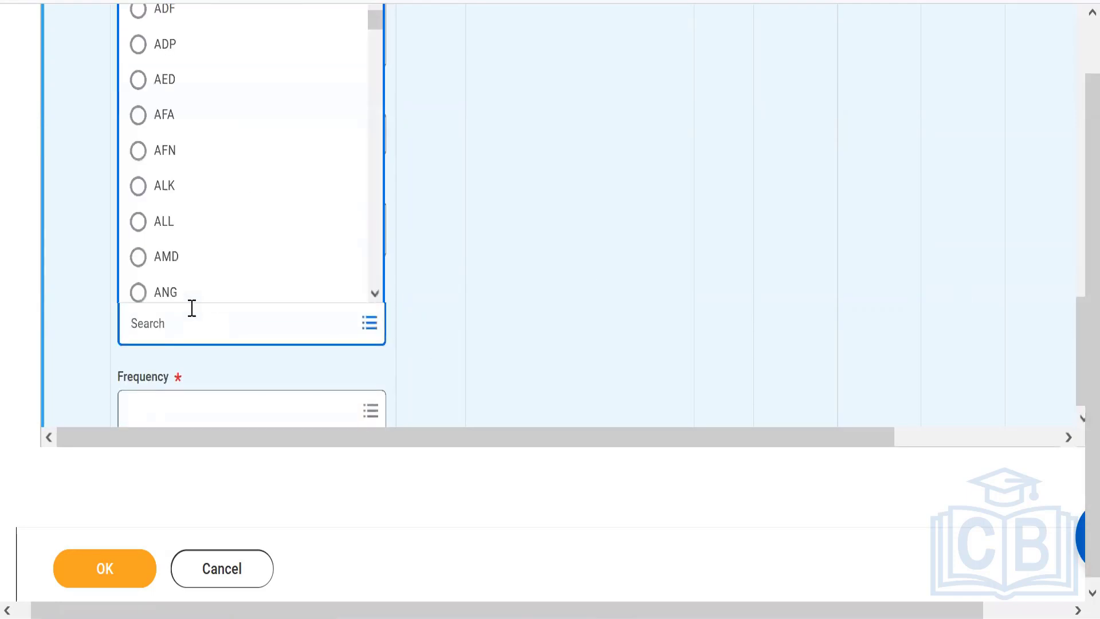
{"action": "type", "text": "USD"}
{"action": "key", "text": "Return"}
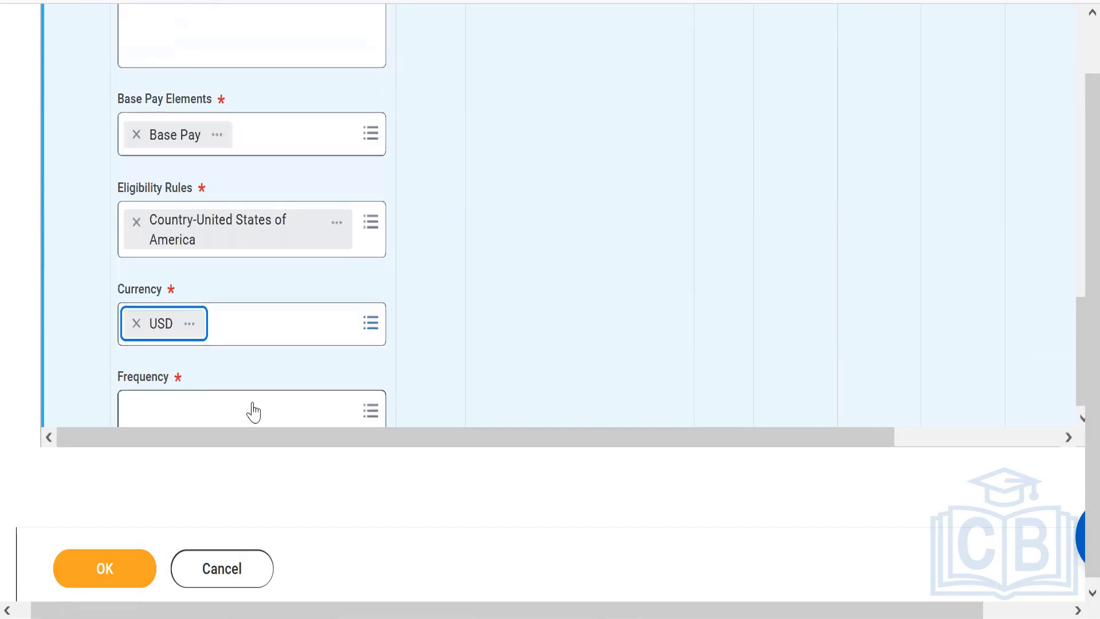
{"action": "left_click_drag", "start_coordinate": [1077, 321], "coordinate": [1076, 317]}
{"action": "left_click", "coordinate": [235, 417]}
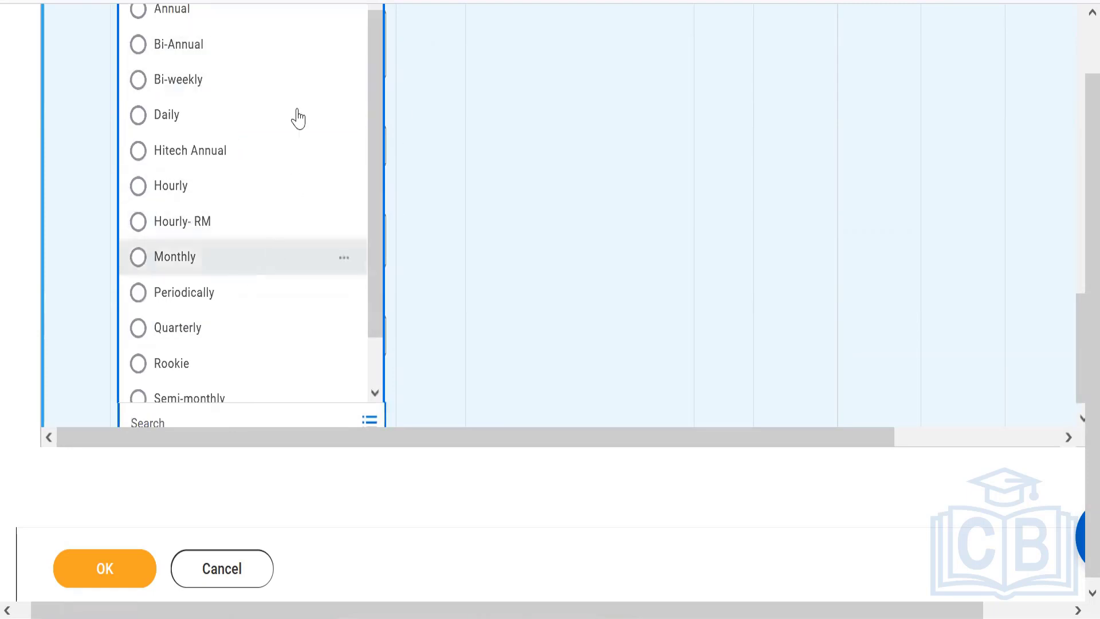
{"action": "left_click", "coordinate": [234, 396]}
{"action": "left_click", "coordinate": [325, 480]}
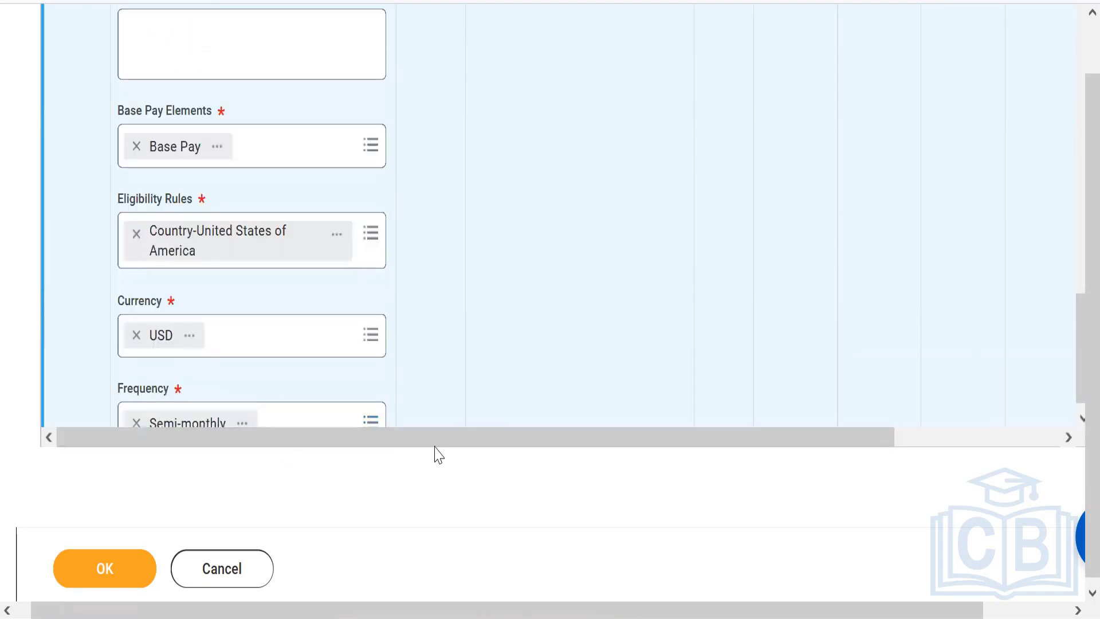
Add a pay range row to the United States grade profile
{"action": "left_click_drag", "start_coordinate": [493, 433], "coordinate": [1004, 356]}
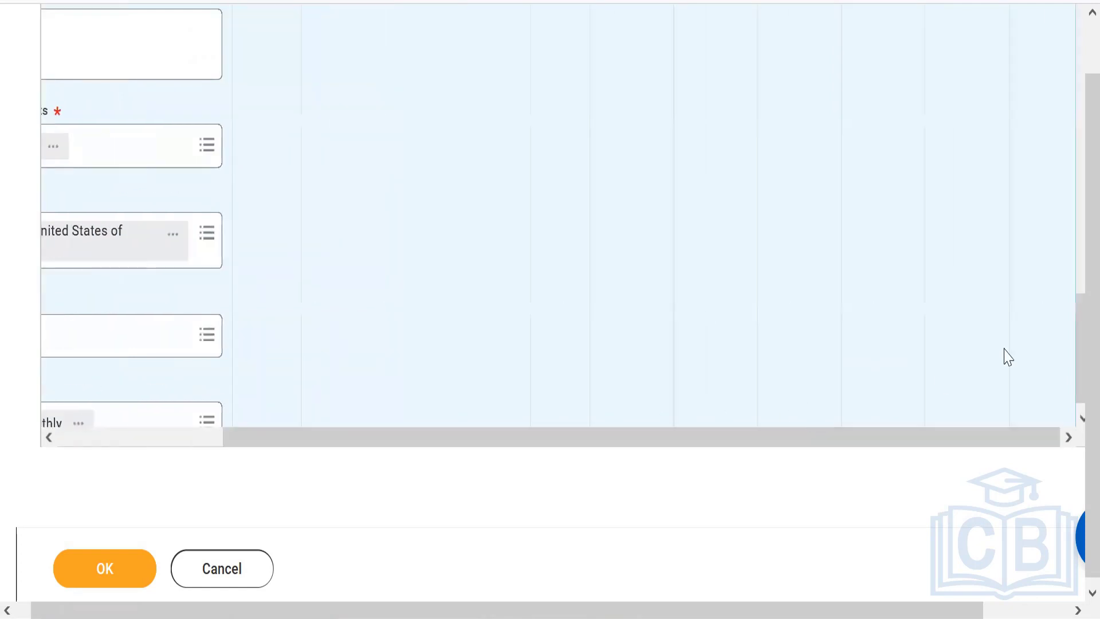
{"action": "left_click_drag", "start_coordinate": [1076, 358], "coordinate": [1063, 283]}
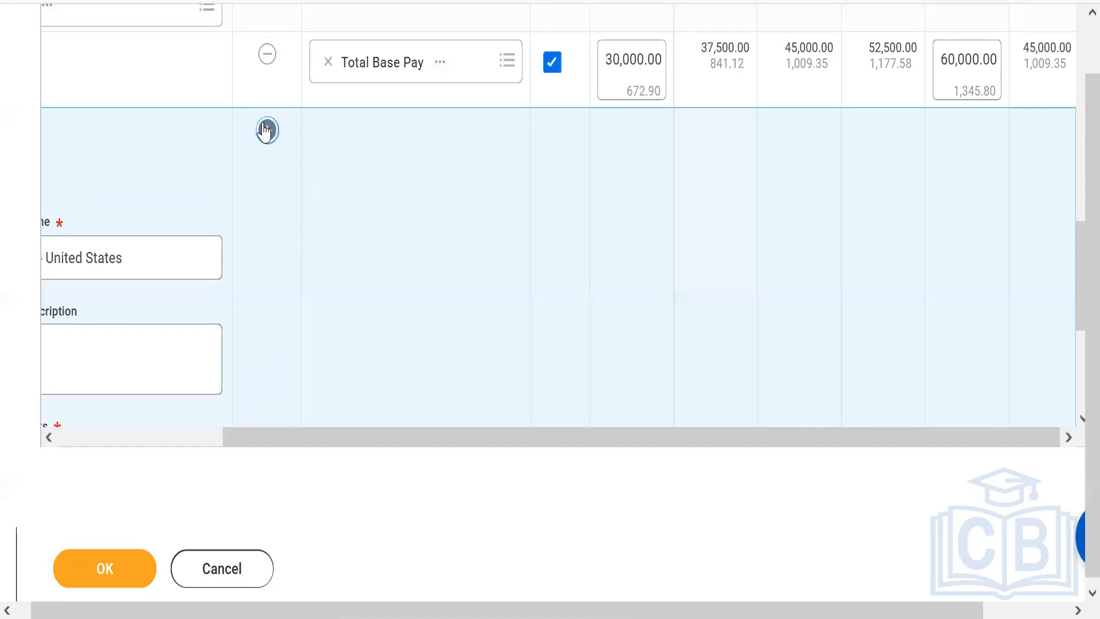
{"action": "left_click", "coordinate": [268, 130]}
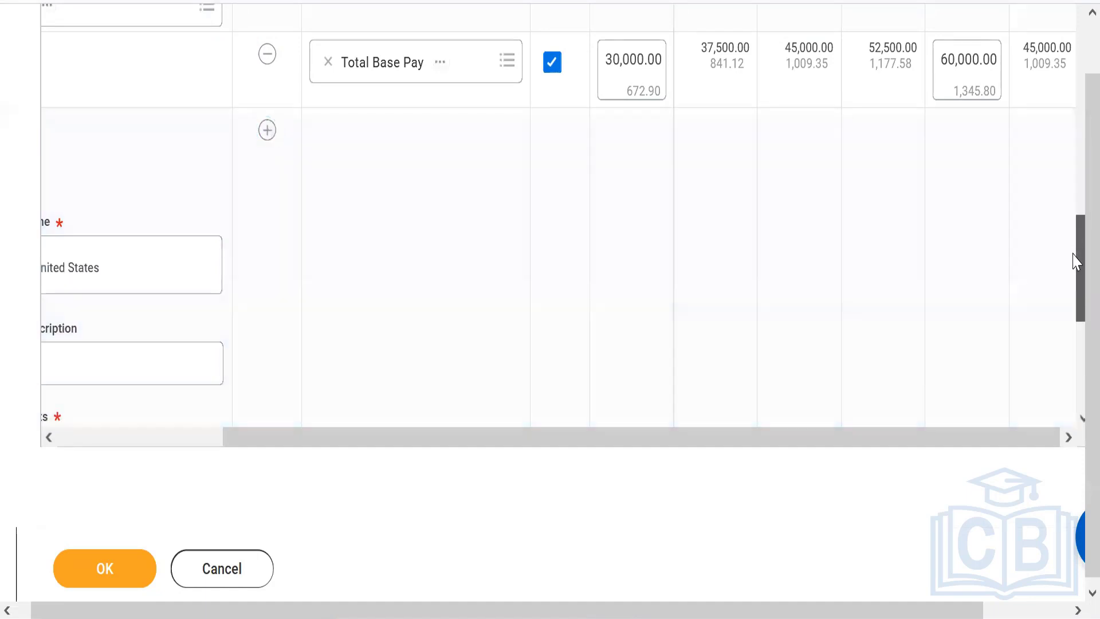
{"action": "left_click_drag", "start_coordinate": [1076, 236], "coordinate": [1077, 344]}
Set the United States Total Base Pay range's minimum to 20,000 and top segment to 50,000, with the segments between calculated automatically
{"action": "left_click", "coordinate": [631, 394]}
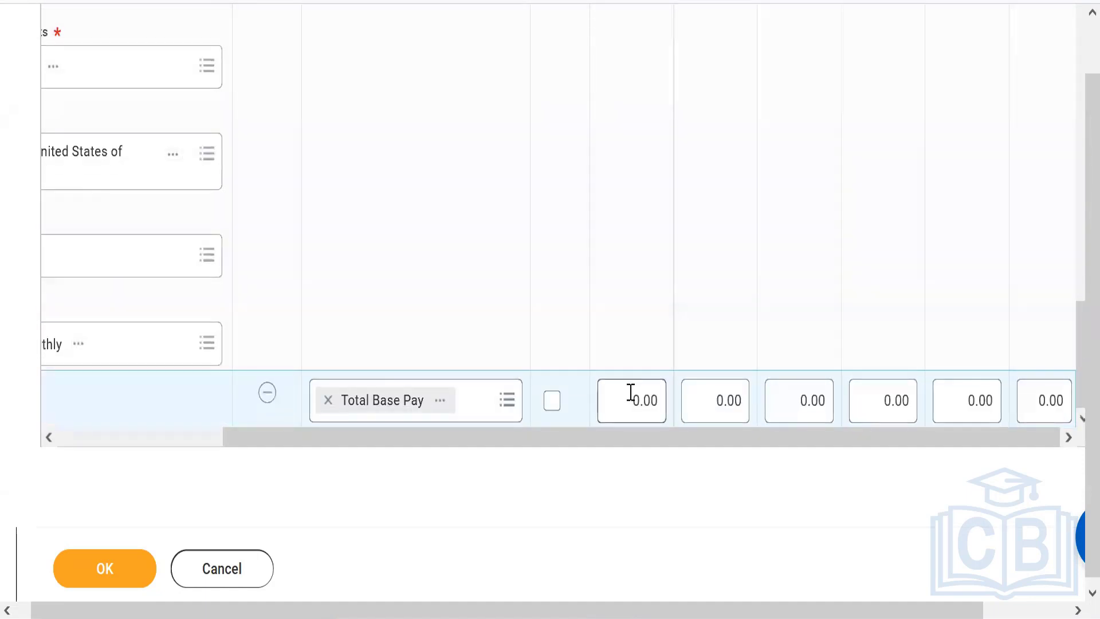
{"action": "type", "text": "2000"}
{"action": "left_click", "coordinate": [956, 400]}
{"action": "type", "text": "5000"}
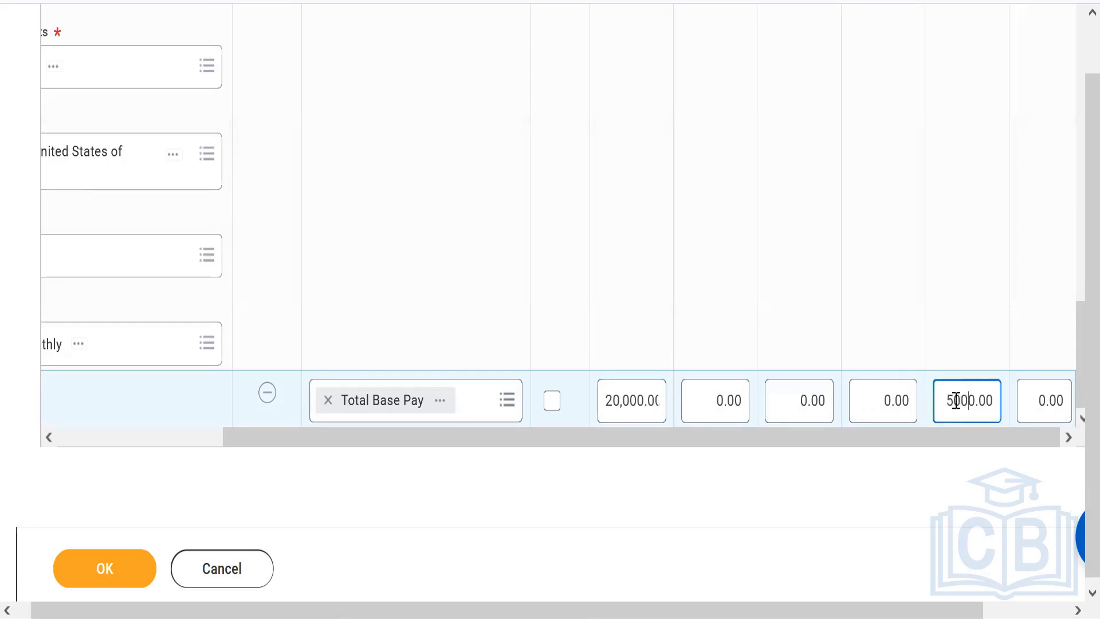
{"action": "left_click", "coordinate": [554, 403]}
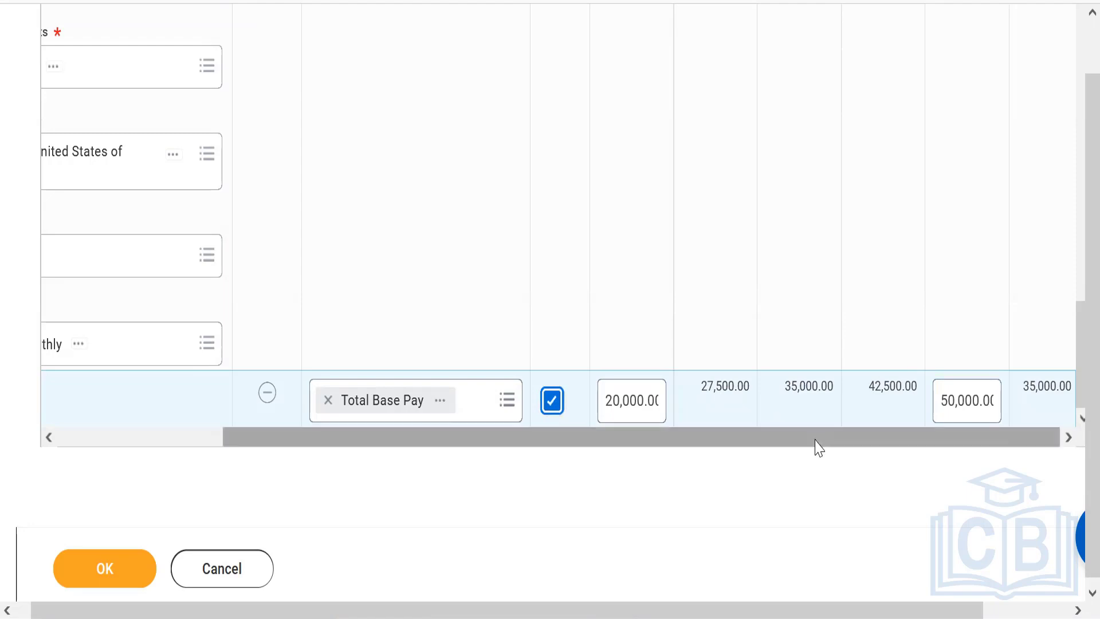
{"action": "left_click_drag", "start_coordinate": [677, 442], "coordinate": [607, 437]}
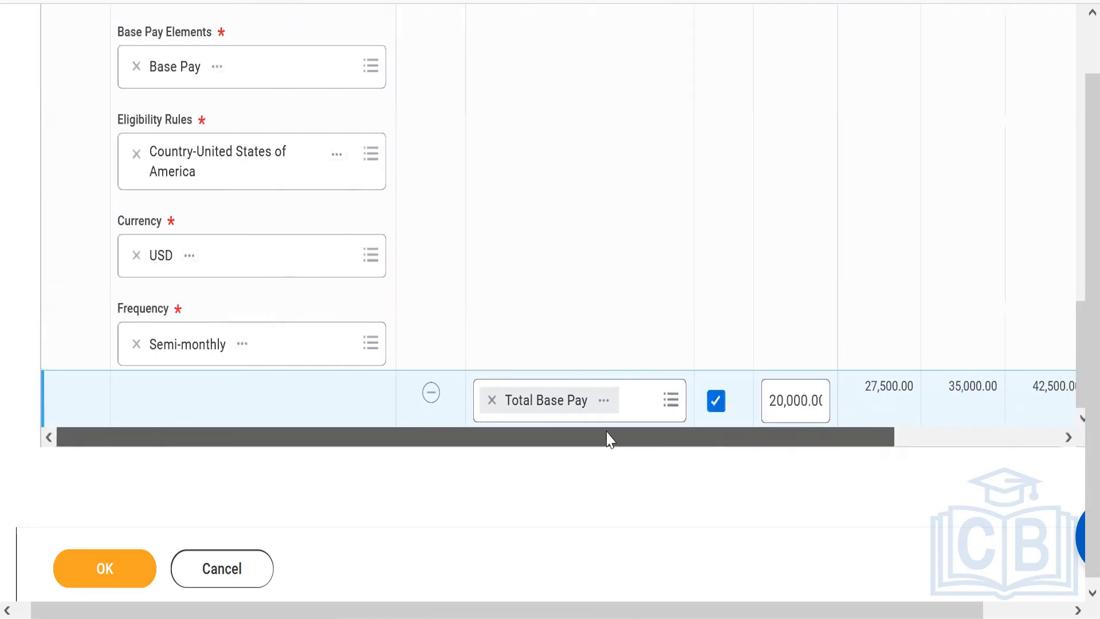
Try to submit the compensation grade and check the details of the reported error
{"action": "left_click", "coordinate": [99, 582]}
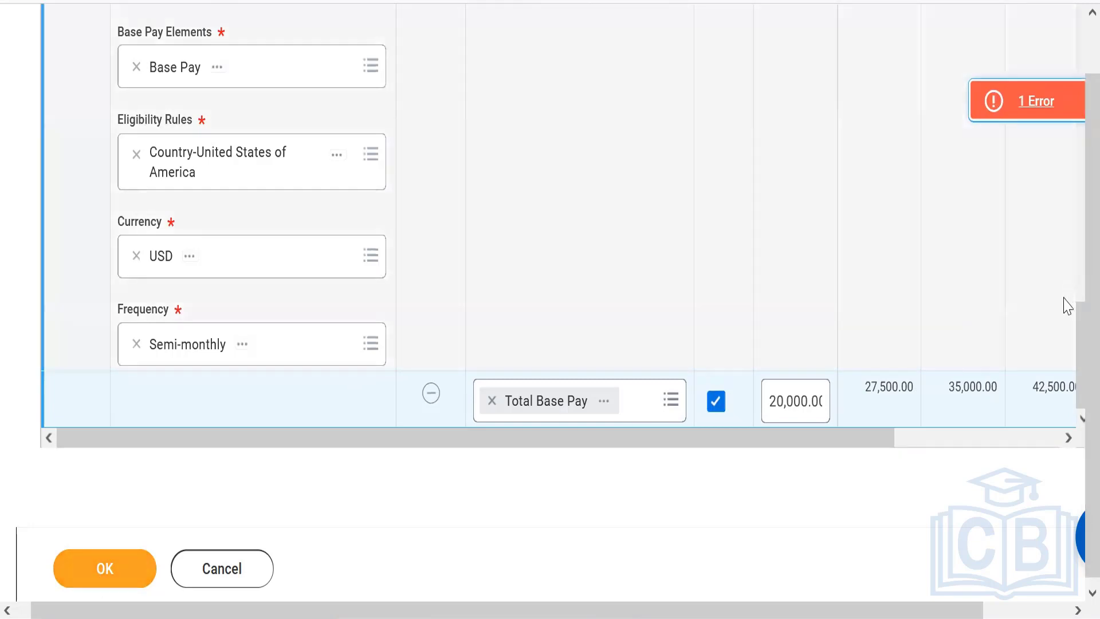
{"action": "left_click", "coordinate": [1037, 101]}
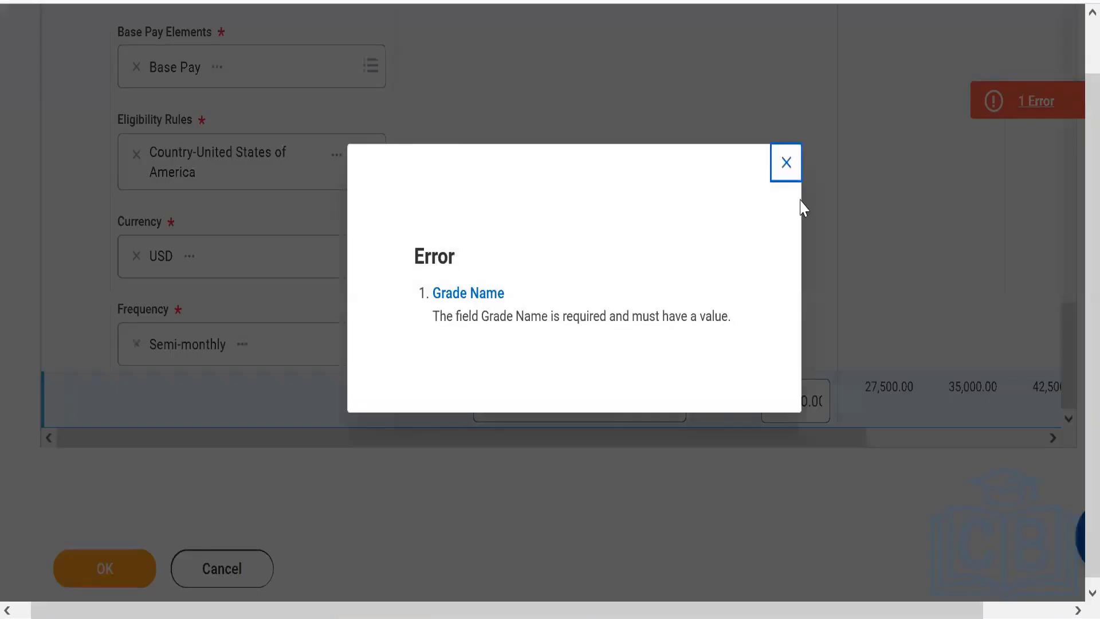
{"action": "left_click", "coordinate": [785, 162]}
Name the compensation grade "Compensation Grade & Grade Profiles - Workday HRIS"
{"action": "left_click_drag", "start_coordinate": [1076, 366], "coordinate": [1076, 68]}
{"action": "scroll", "coordinate": [1076, 69], "scroll_direction": "up", "scroll_amount": 1}
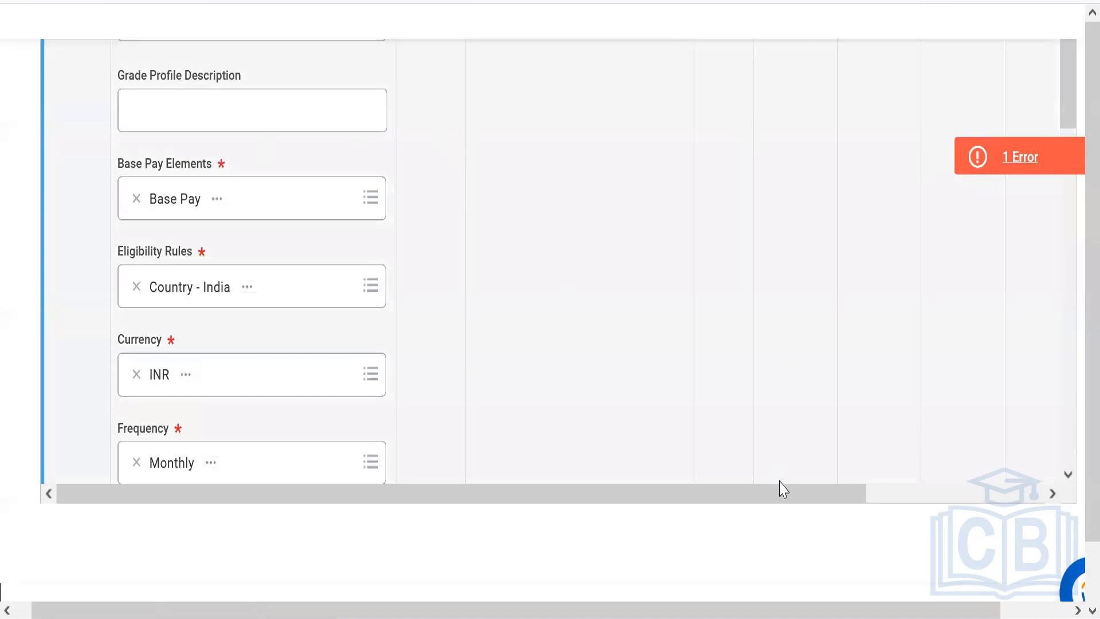
{"action": "left_click_drag", "start_coordinate": [781, 490], "coordinate": [1074, 331]}
{"action": "left_click_drag", "start_coordinate": [366, 498], "coordinate": [182, 501]}
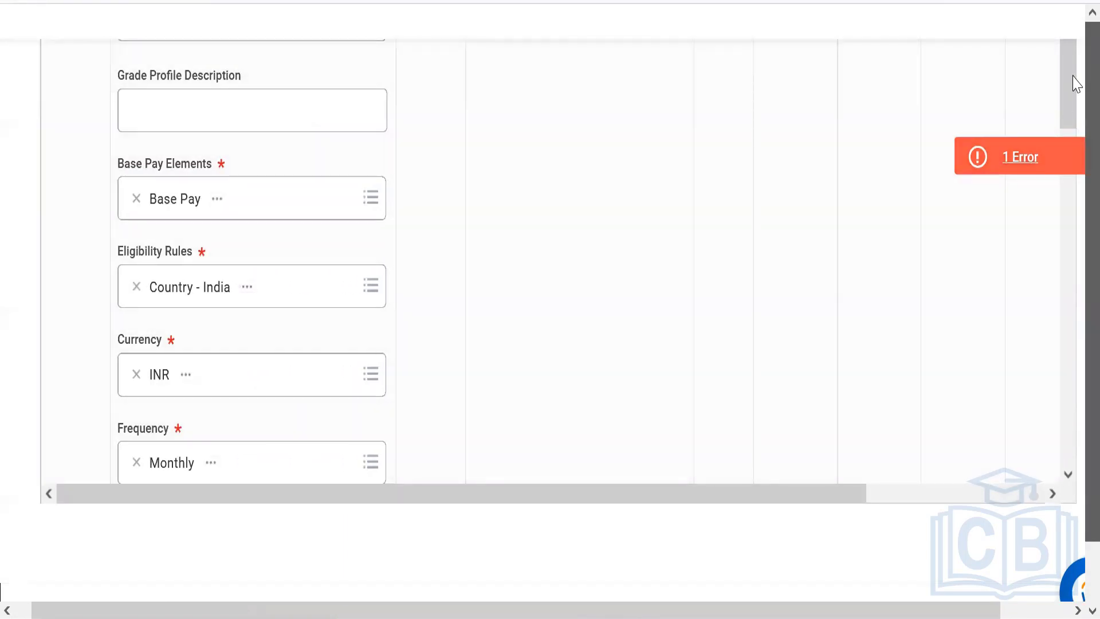
{"action": "left_click_drag", "start_coordinate": [1072, 86], "coordinate": [1054, 64]}
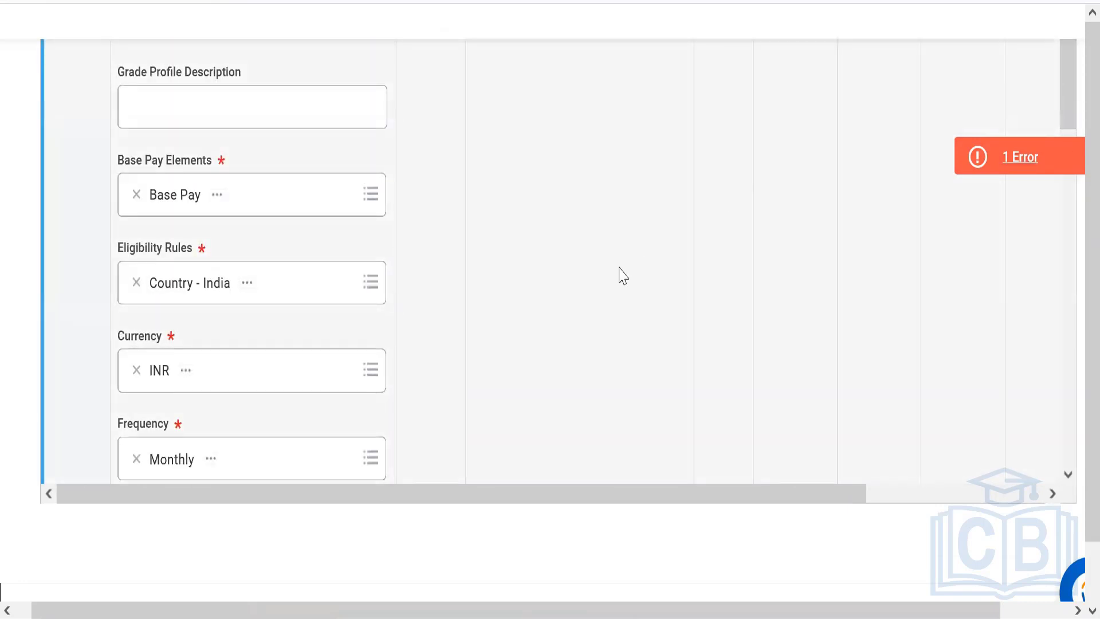
{"action": "key", "text": "ctrl+minus"}
{"action": "key", "text": "ctrl+minus"}
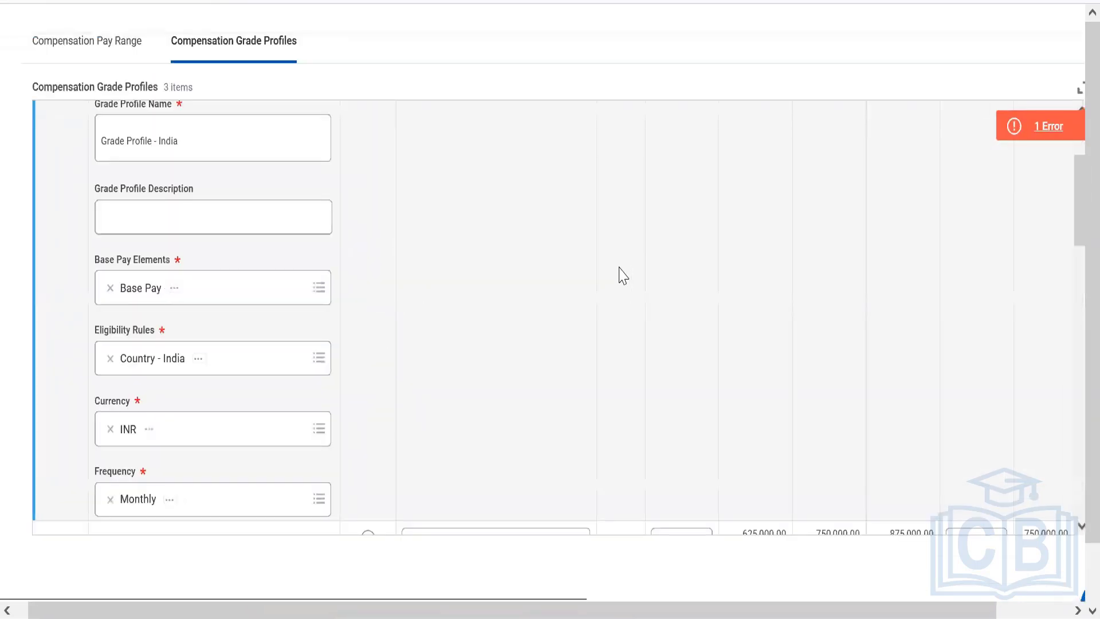
{"action": "key", "text": "ctrl+minus"}
{"action": "key", "text": "ctrl+minus"}
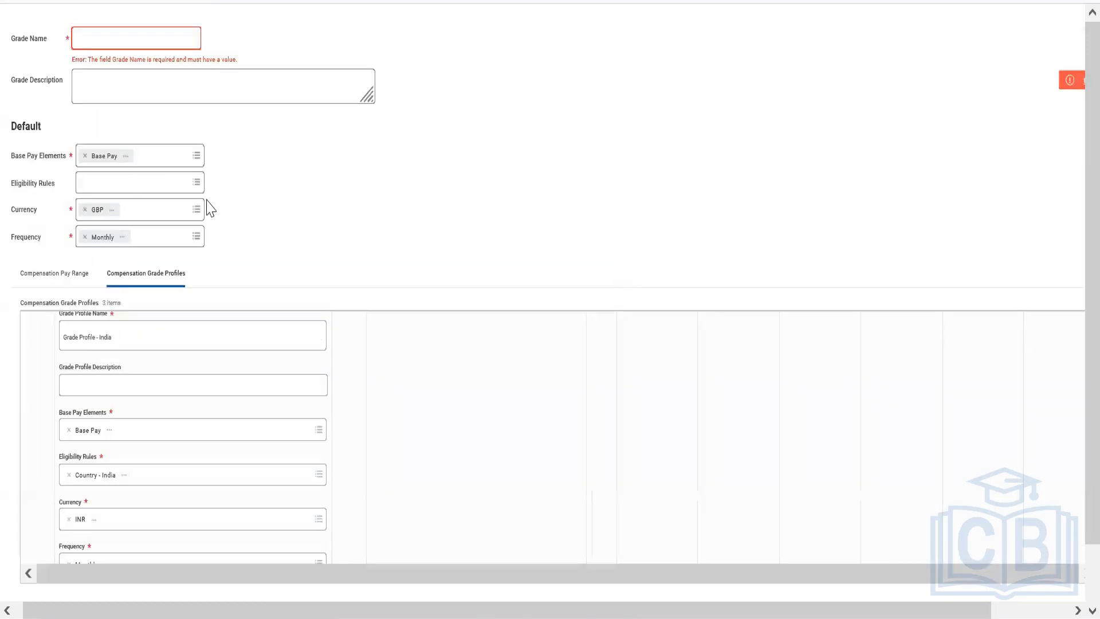
{"action": "left_click", "coordinate": [129, 43]}
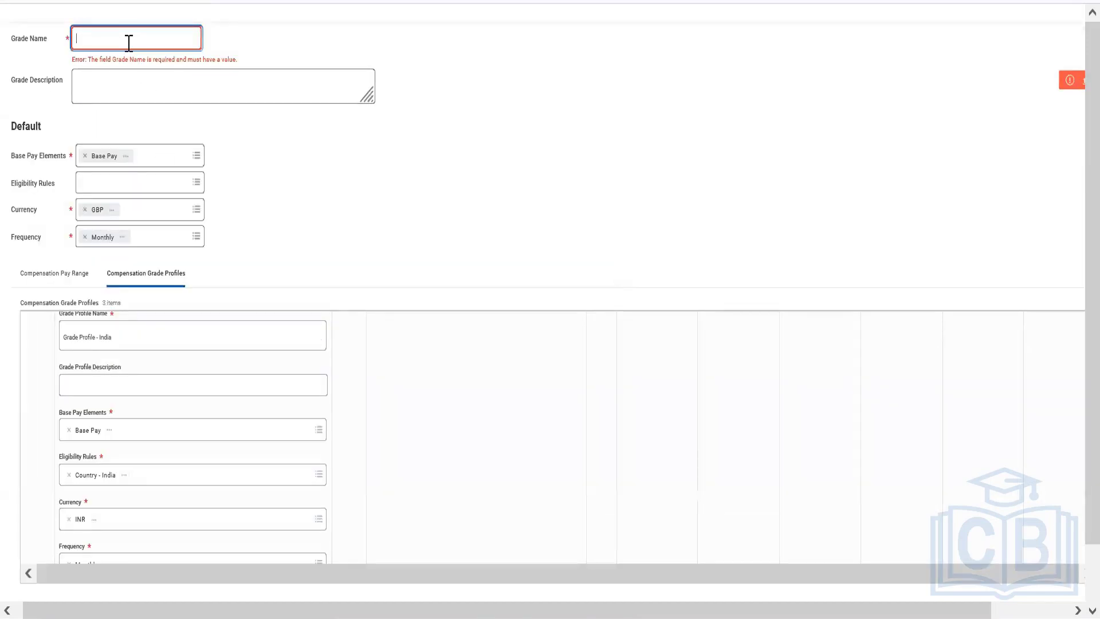
{"action": "type", "text": "Compensat"}
{"action": "type", "text": "ion Grade &"}
{"action": "type", "text": "G"}
{"action": "type", "text": "rade Pro"}
{"action": "type", "text": "files"}
{"action": "type", "text": " - Workday"}
{"action": "type", "text": " HRIS"}
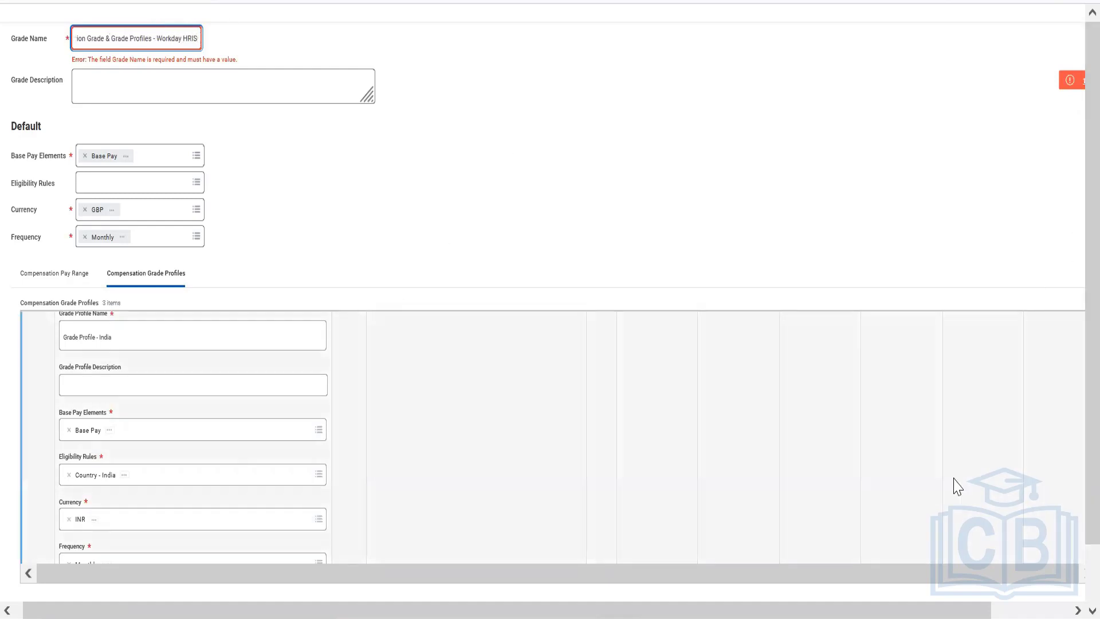
Submit the completed compensation grade with its three grade profiles
{"action": "left_click_drag", "start_coordinate": [947, 612], "coordinate": [1034, 570]}
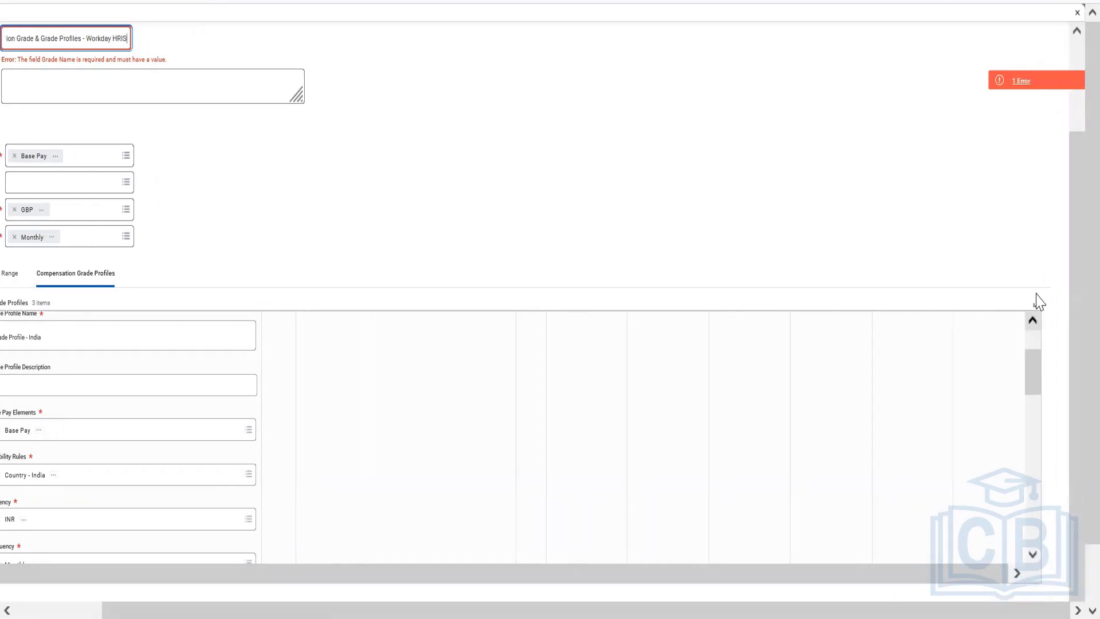
{"action": "left_click_drag", "start_coordinate": [1073, 234], "coordinate": [1073, 321]}
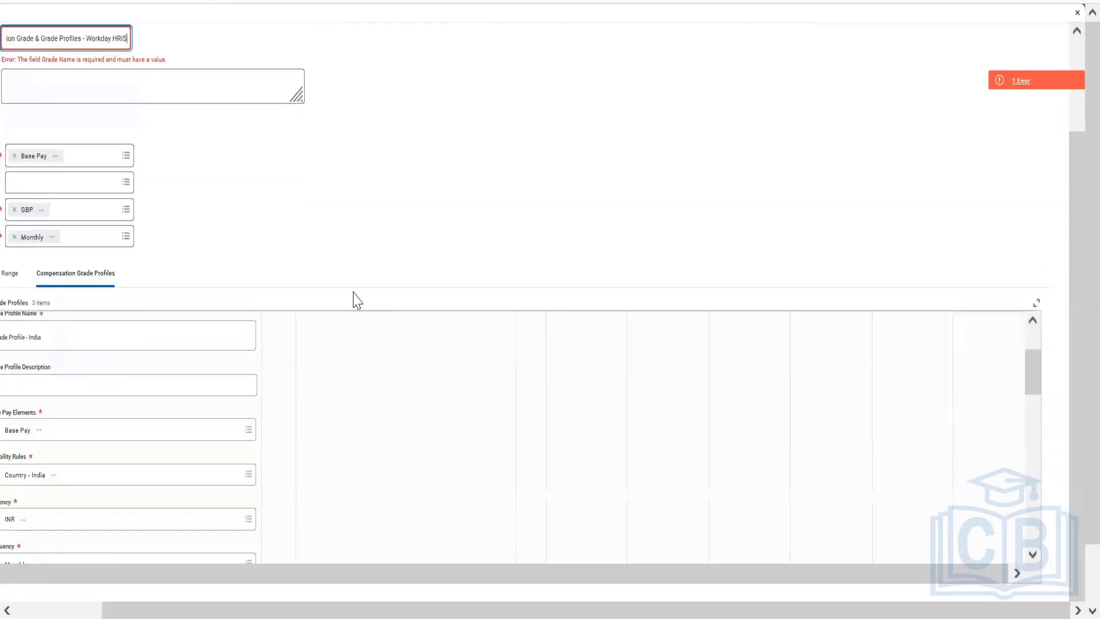
{"action": "left_click", "coordinate": [78, 612]}
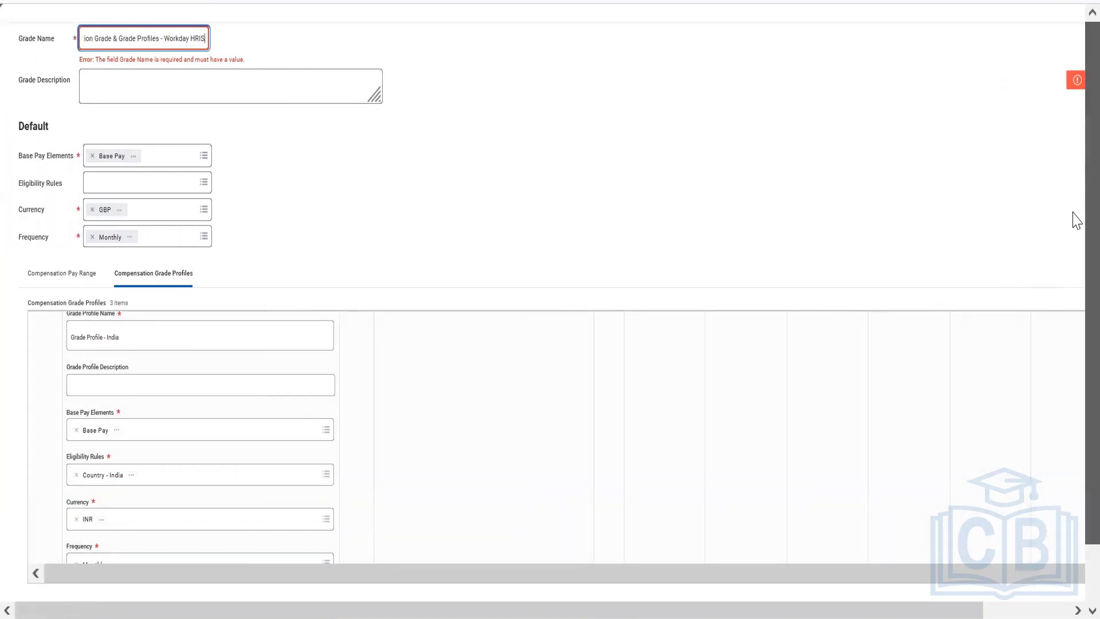
{"action": "left_click_drag", "start_coordinate": [1075, 177], "coordinate": [1073, 312]}
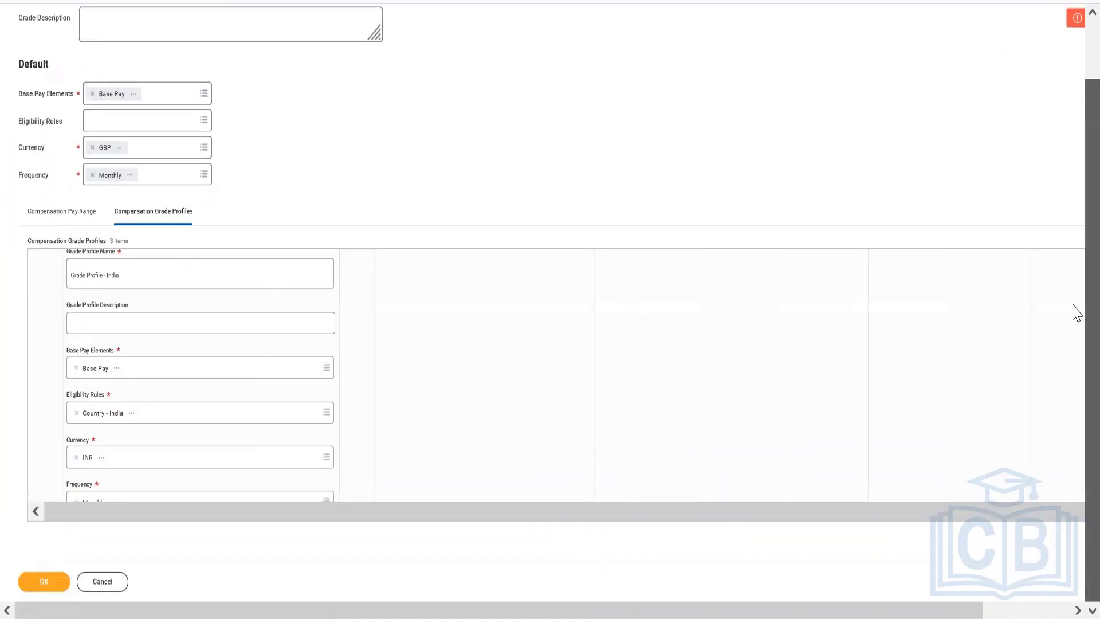
{"action": "left_click", "coordinate": [47, 588]}
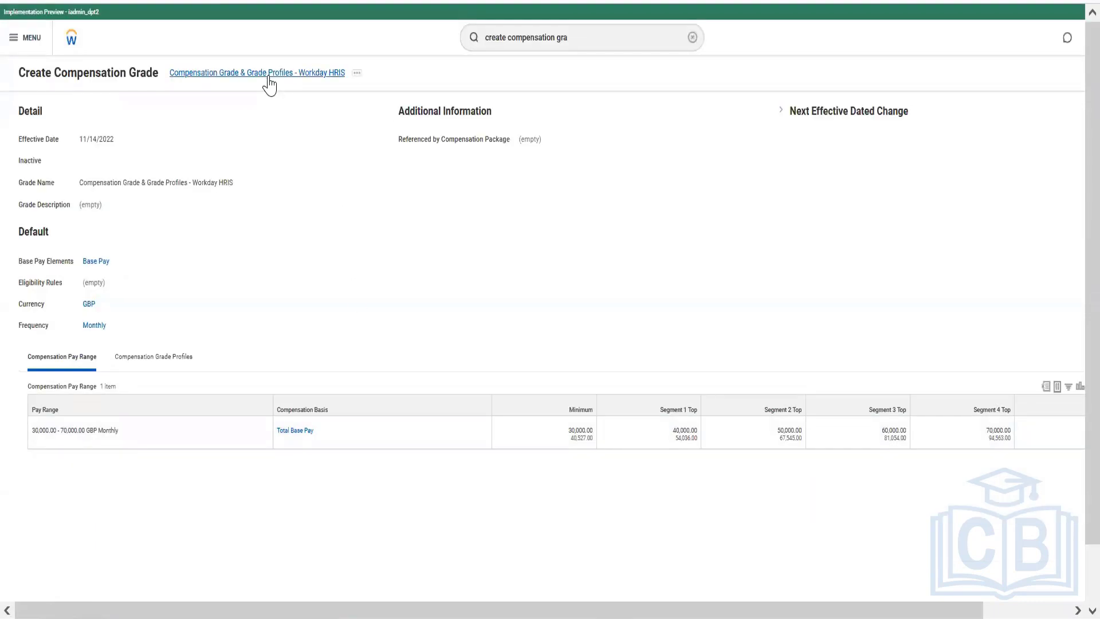
Copy the new grade's name and record it in the Notepad notes as "Grades and Grade Profiles - Compensation Grade & Grade Profiles - Workday HRIS"
{"action": "right_click", "coordinate": [269, 78]}
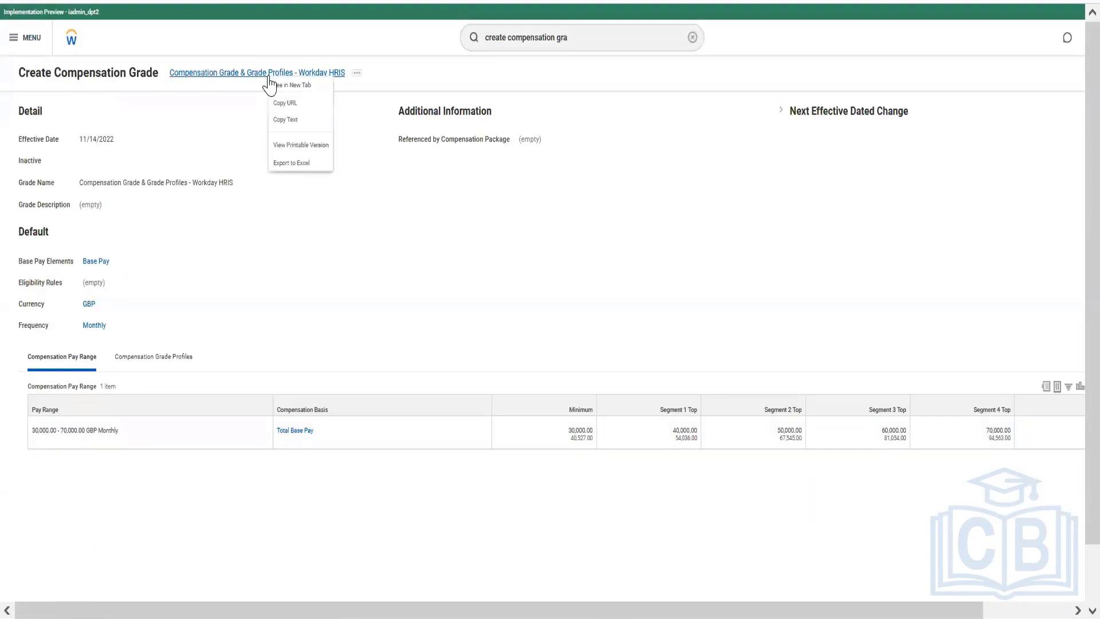
{"action": "left_click", "coordinate": [294, 121]}
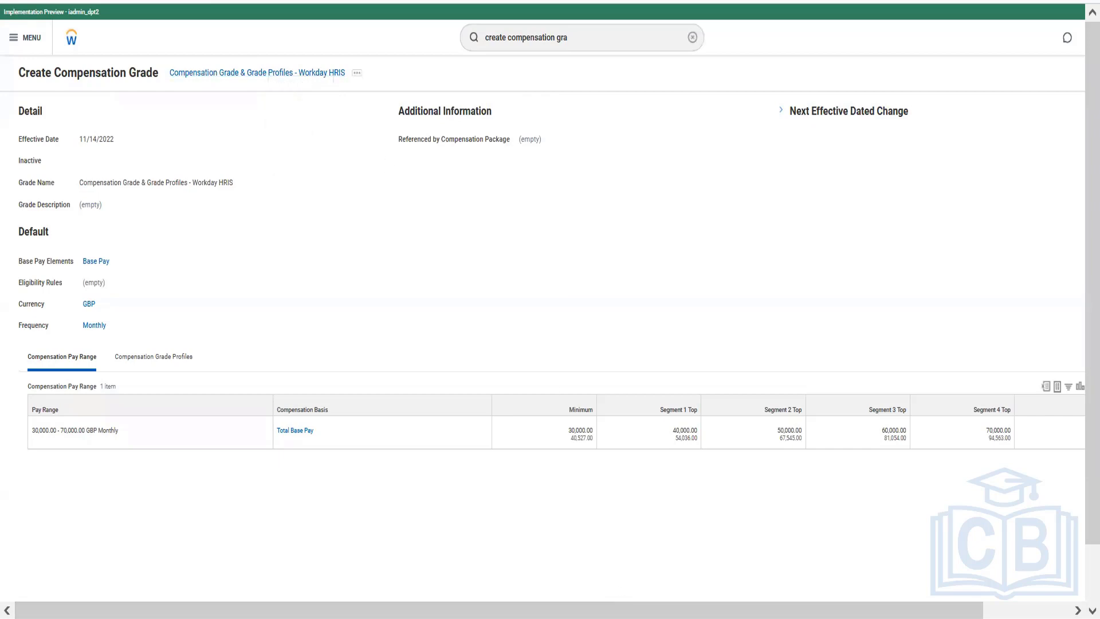
{"action": "key", "text": "alt+Tab"}
{"action": "left_click", "coordinate": [417, 570]}
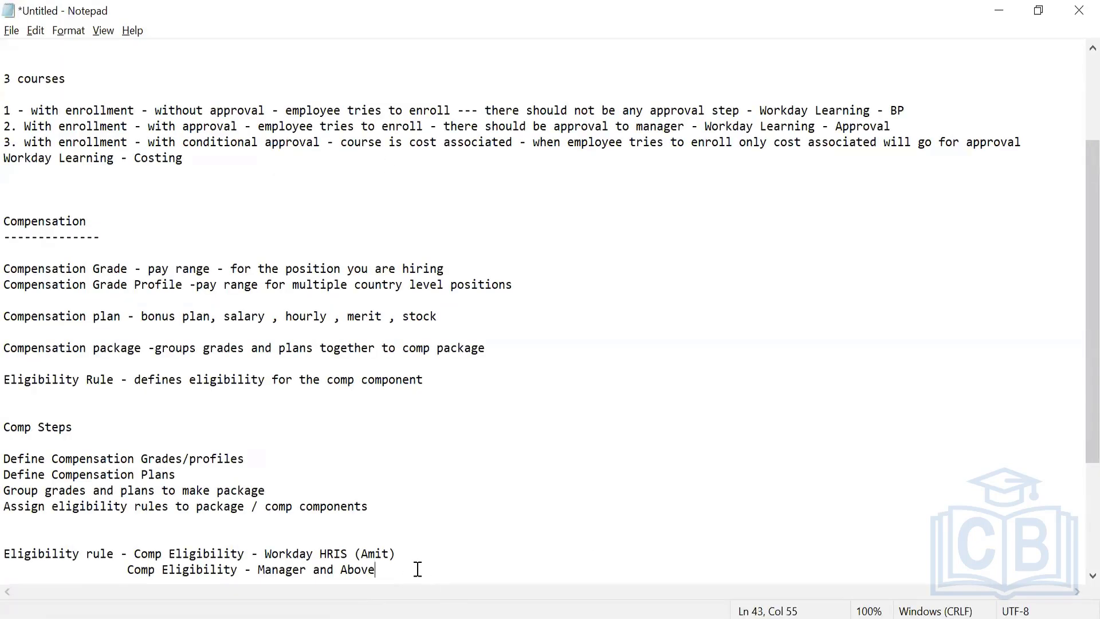
{"action": "key", "text": "Return"}
{"action": "key", "text": "Return"}
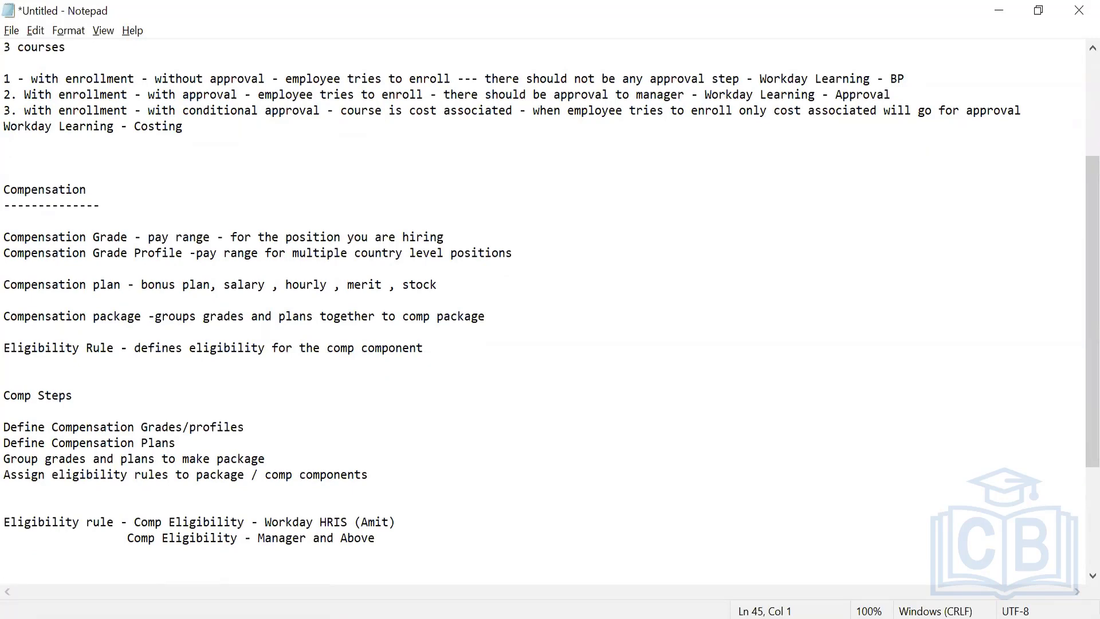
{"action": "type", "text": "Grades and Grade Profiles - Compensation Grade & Grade Profiles - Workday HRIS"}
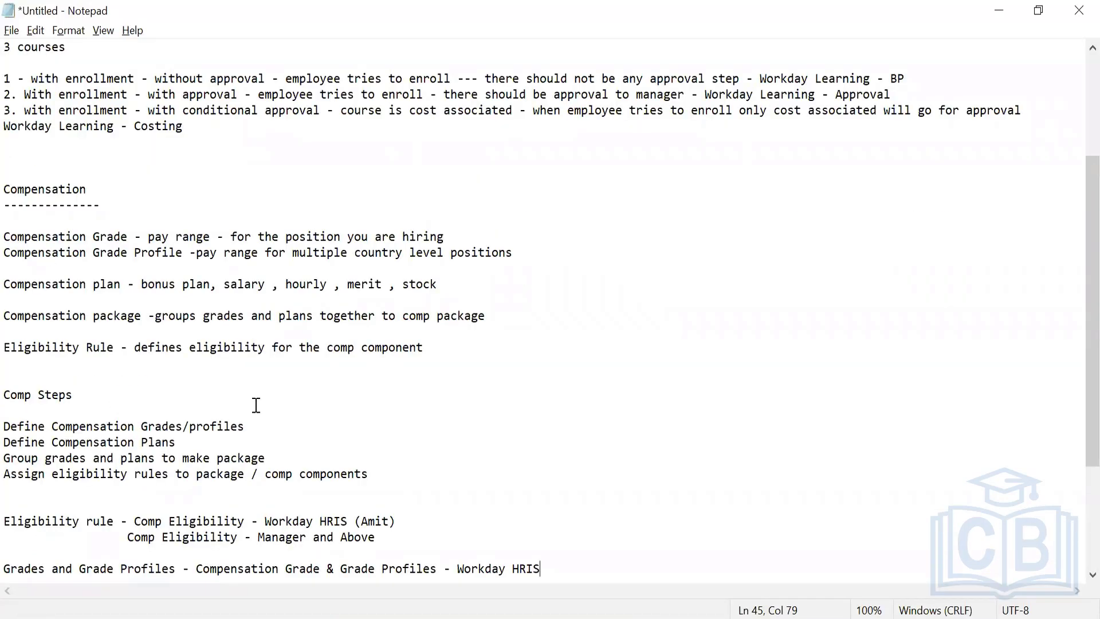
Review the Comp Steps lines on defining compensation grades/profiles and assigning eligibility rules in the notes
{"action": "left_click_drag", "start_coordinate": [39, 427], "coordinate": [252, 429]}
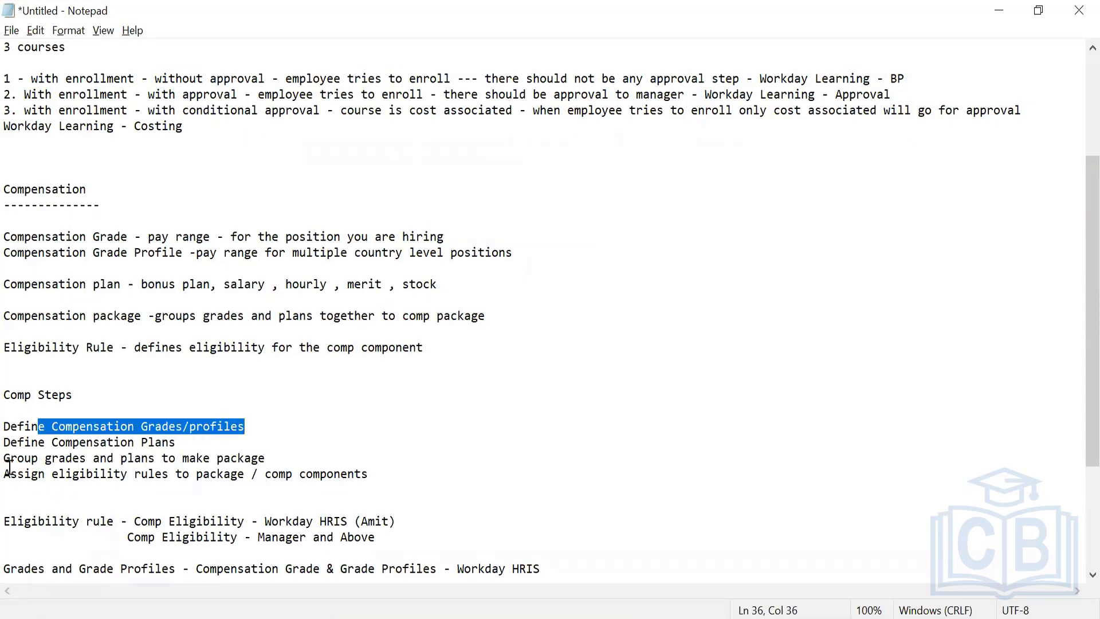
{"action": "left_click_drag", "start_coordinate": [9, 476], "coordinate": [298, 497]}
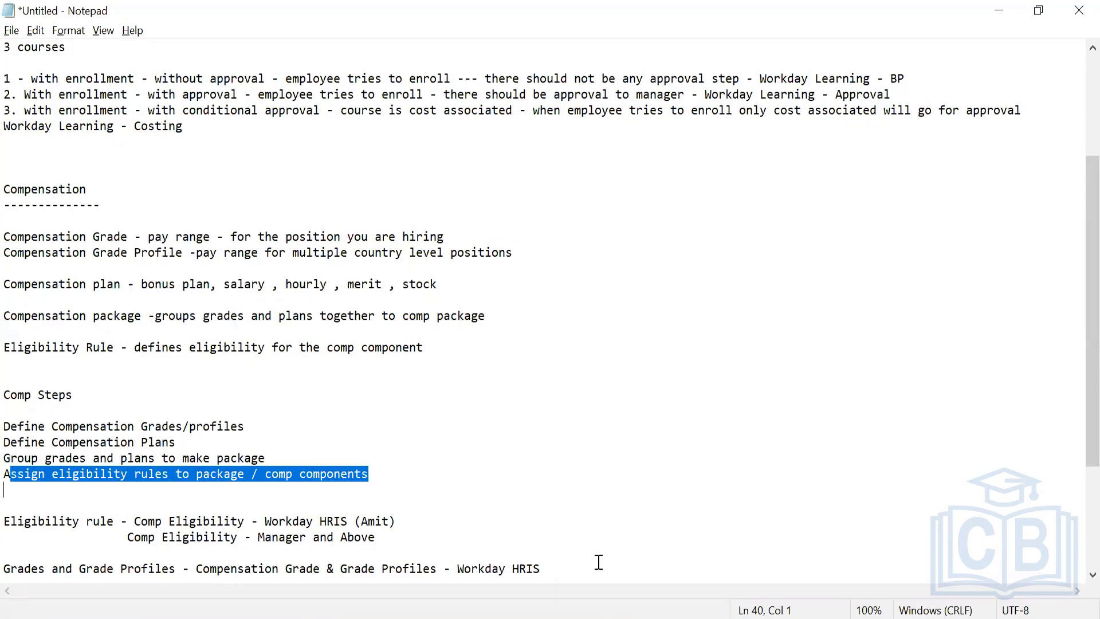
Switch back to Workday and search for "create compensation plan"
{"action": "left_click", "coordinate": [596, 617]}
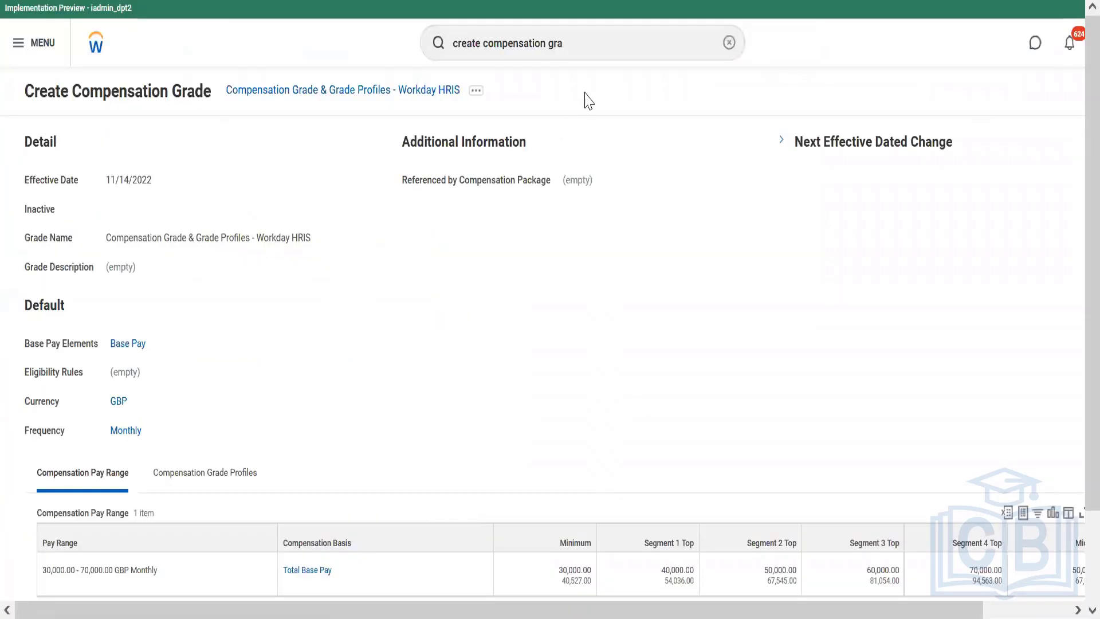
{"action": "left_click", "coordinate": [600, 46]}
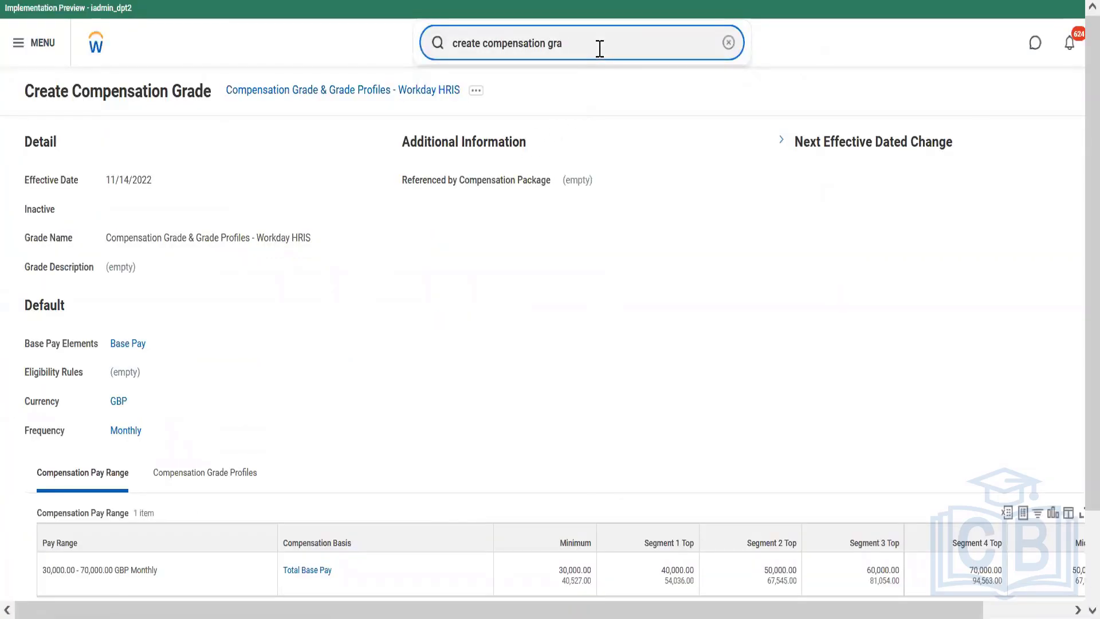
{"action": "key", "text": "BackSpace"}
{"action": "key", "text": "BackSpace"}
{"action": "key", "text": "BackSpace"}
{"action": "type", "text": "plan"}
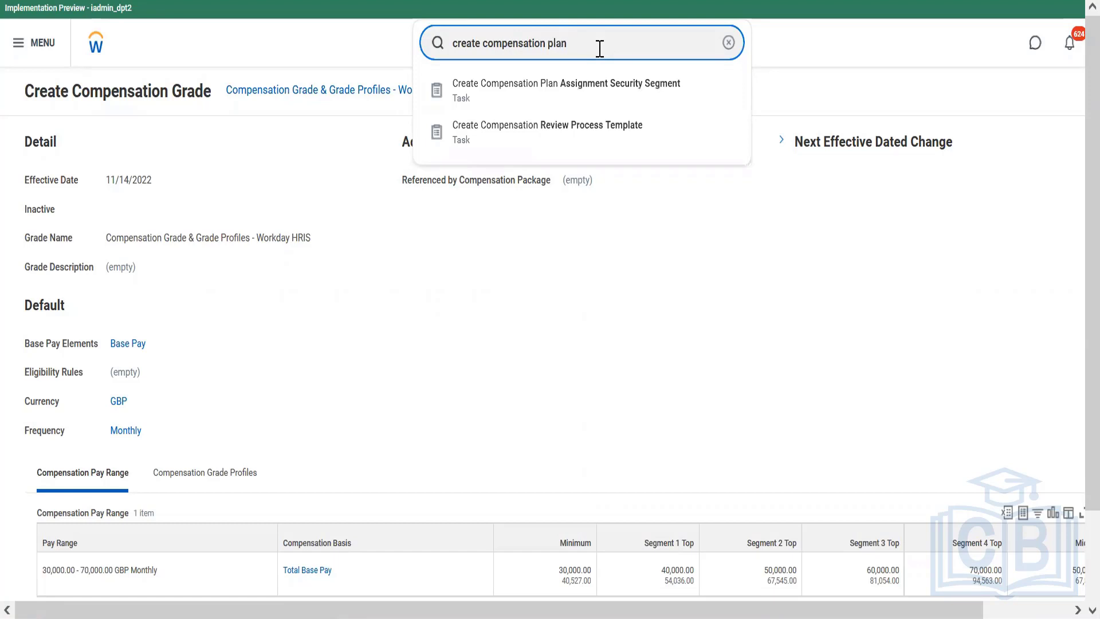
Search the Workday tasks for "create salary"
{"action": "key", "text": "BackSpace"}
{"action": "key", "text": "BackSpace"}
{"action": "key", "text": "BackSpace"}
{"action": "key", "text": "BackSpace"}
{"action": "key", "text": "BackSpace"}
{"action": "key", "text": "BackSpace"}
{"action": "key", "text": "BackSpace"}
{"action": "key", "text": "BackSpace"}
{"action": "key", "text": "BackSpace"}
{"action": "key", "text": "BackSpace"}
{"action": "key", "text": "BackSpace"}
{"action": "key", "text": "BackSpace"}
{"action": "key", "text": "BackSpace"}
{"action": "key", "text": "BackSpace"}
{"action": "key", "text": "BackSpace"}
{"action": "key", "text": "BackSpace"}
{"action": "key", "text": "BackSpace"}
{"action": "type", "text": "sa"}
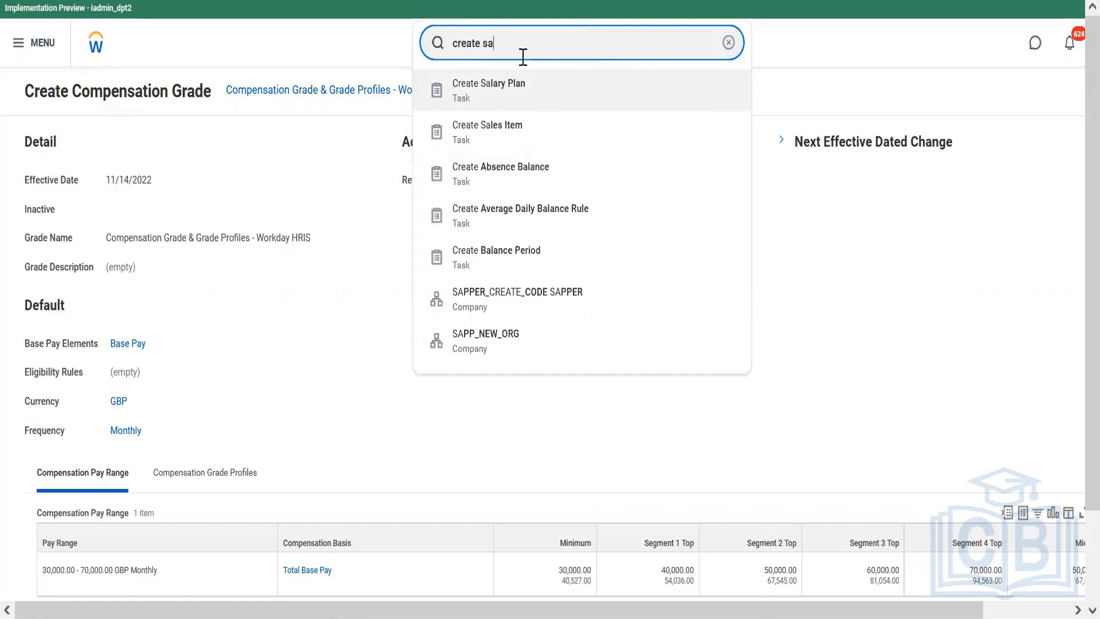
{"action": "type", "text": "lary"}
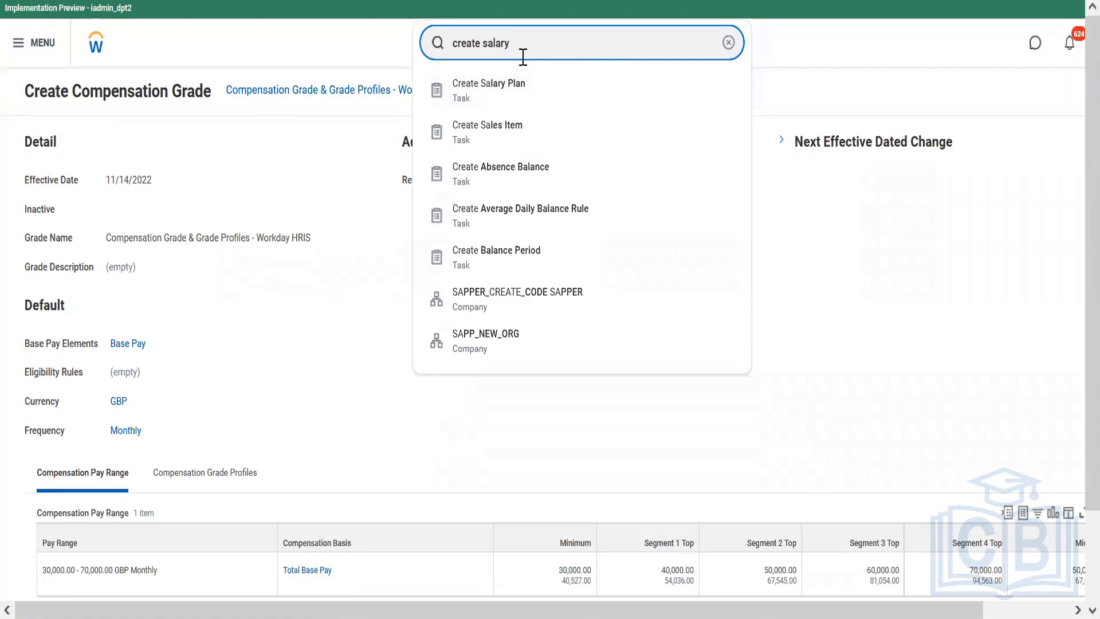
Change the task search to "create bonus"
{"action": "key", "text": "BackSpace"}
{"action": "key", "text": "BackSpace"}
{"action": "key", "text": "BackSpace"}
{"action": "key", "text": "BackSpace"}
{"action": "key", "text": "BackSpace"}
{"action": "key", "text": "BackSpace"}
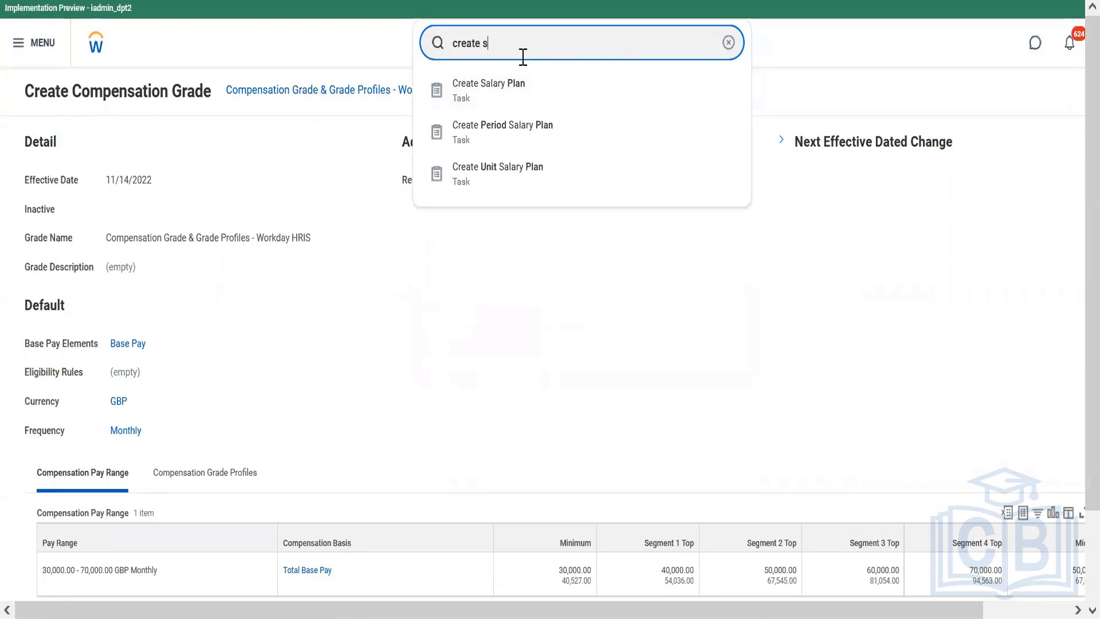
{"action": "type", "text": "bas"}
{"action": "key", "text": "BackSpace"}
{"action": "key", "text": "BackSpace"}
{"action": "type", "text": "onus"}
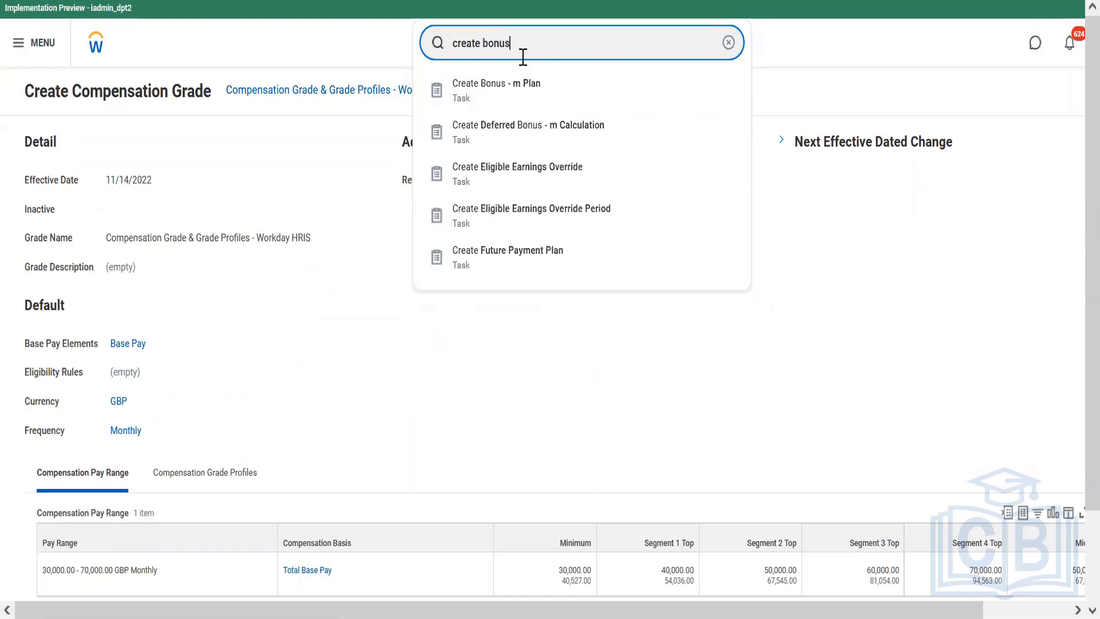
Look up the merit plan tasks by searching for "create merit"
{"action": "key", "text": "BackSpace"}
{"action": "key", "text": "BackSpace"}
{"action": "key", "text": "BackSpace"}
{"action": "key", "text": "BackSpace"}
{"action": "key", "text": "BackSpace"}
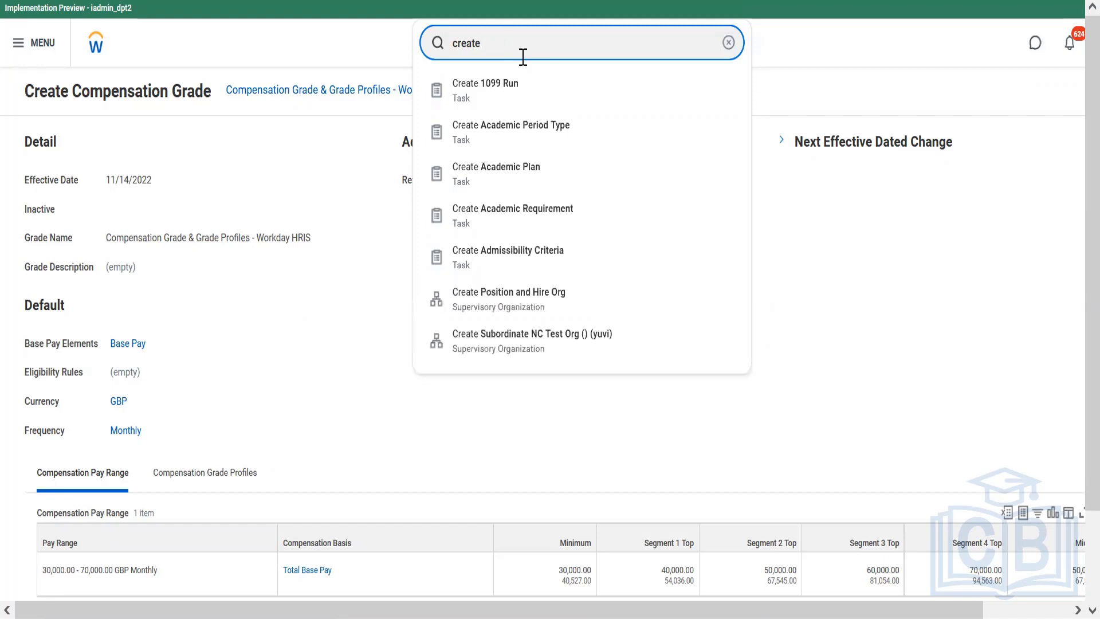
{"action": "type", "text": "merit"}
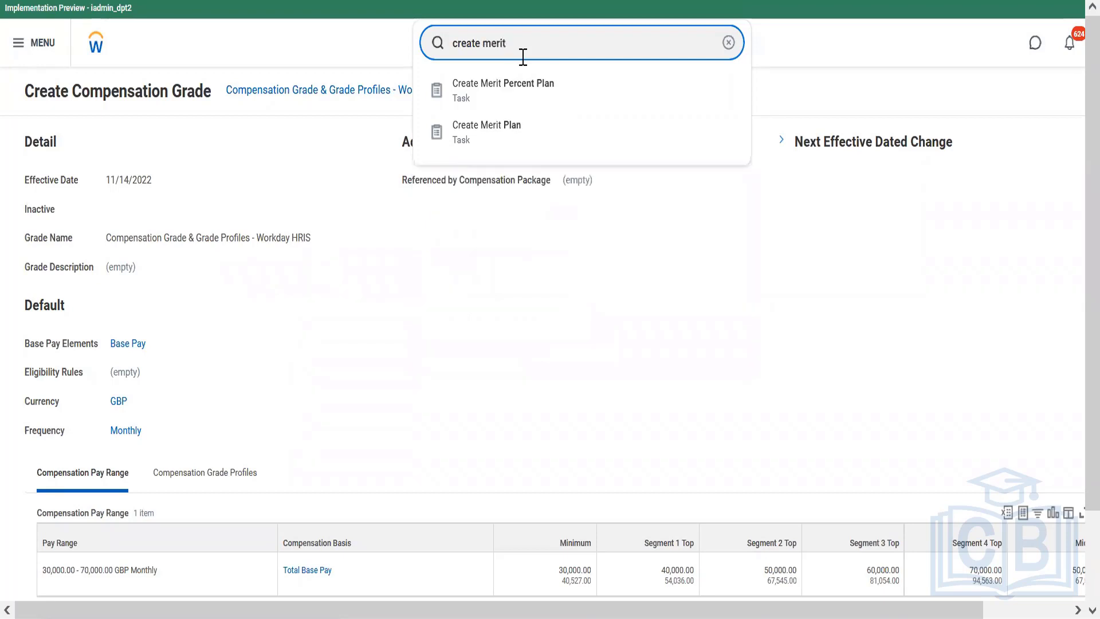
{"action": "type", "text": "tttt"}
Search for "create stock plan" and clear the search text
{"action": "key", "text": "BackSpace"}
{"action": "key", "text": "BackSpace"}
{"action": "key", "text": "BackSpace"}
{"action": "key", "text": "BackSpace"}
{"action": "key", "text": "BackSpace"}
{"action": "key", "text": "BackSpace"}
{"action": "key", "text": "BackSpace"}
{"action": "key", "text": "BackSpace"}
{"action": "key", "text": "BackSpace"}
{"action": "type", "text": "stock plan"}
{"action": "key", "text": "BackSpace"}
{"action": "key", "text": "BackSpace"}
{"action": "key", "text": "BackSpace"}
{"action": "key", "text": "BackSpace"}
{"action": "key", "text": "BackSpace"}
{"action": "key", "text": "BackSpace"}
{"action": "key", "text": "BackSpace"}
{"action": "key", "text": "BackSpace"}
{"action": "key", "text": "BackSpace"}
{"action": "key", "text": "BackSpace"}
{"action": "key", "text": "BackSpace"}
{"action": "key", "text": "BackSpace"}
{"action": "key", "text": "BackSpace"}
{"action": "key", "text": "BackSpace"}
{"action": "key", "text": "BackSpace"}
{"action": "key", "text": "BackSpace"}
{"action": "key", "text": "BackSpace"}
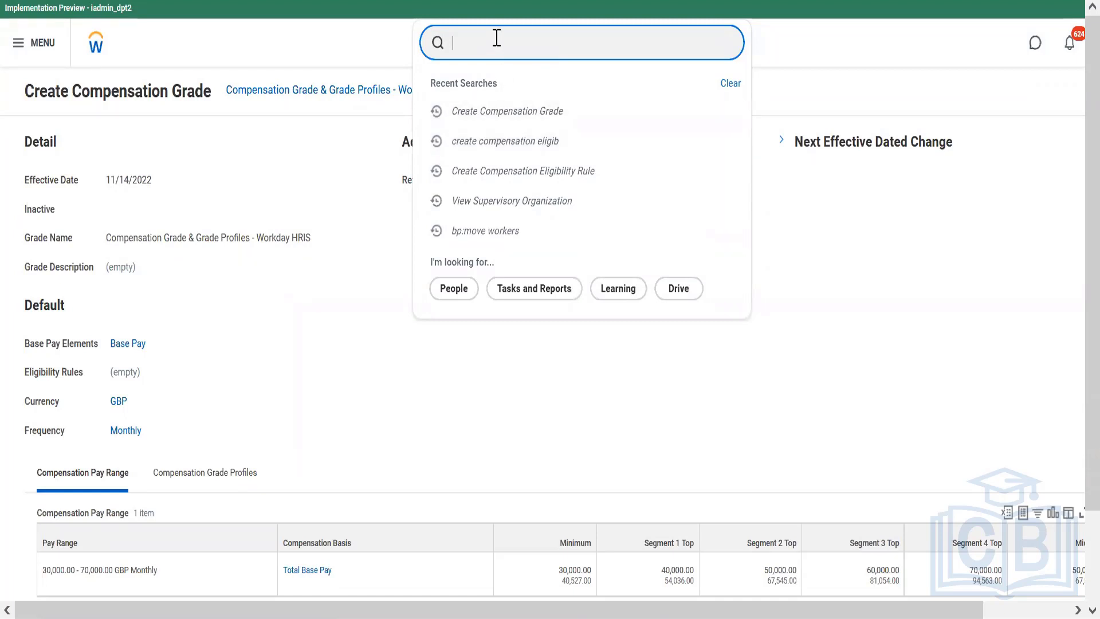
Start the Create Salary Plan task with effective date 11/14/2022 and enable Apply FTE% in the salary defaults
{"action": "type", "text": "create salary"}
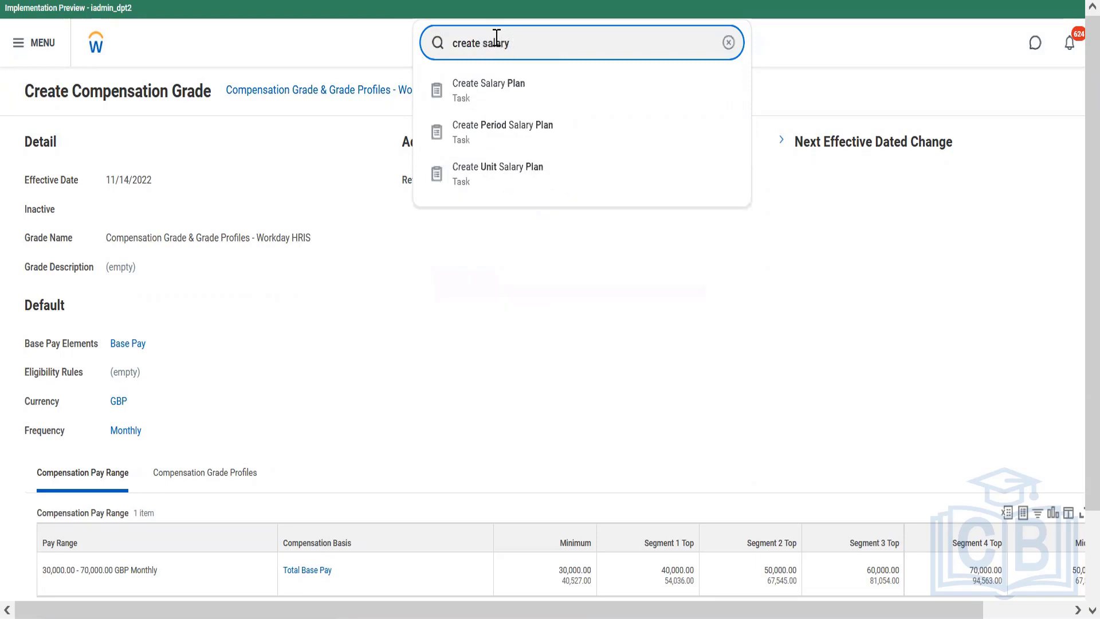
{"action": "left_click", "coordinate": [501, 98]}
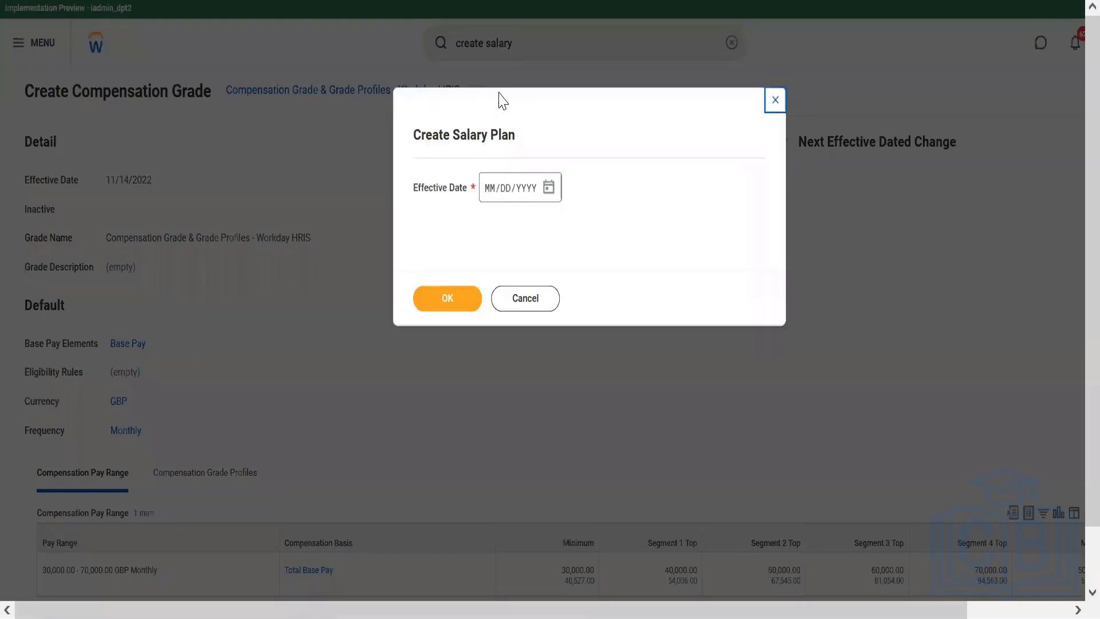
{"action": "left_click", "coordinate": [549, 191]}
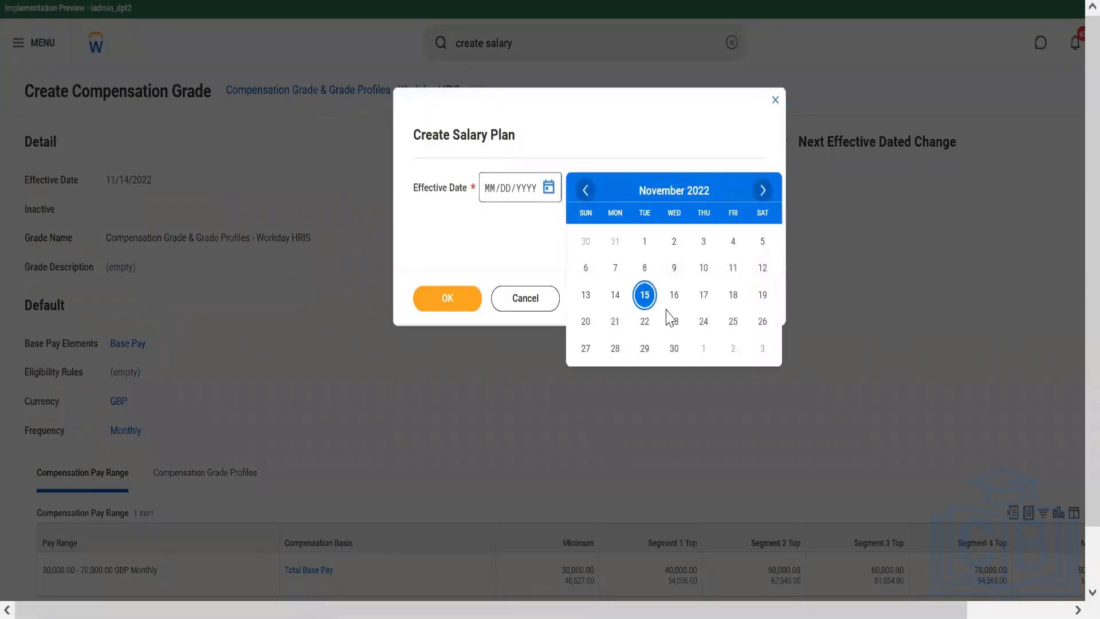
{"action": "left_click", "coordinate": [614, 298]}
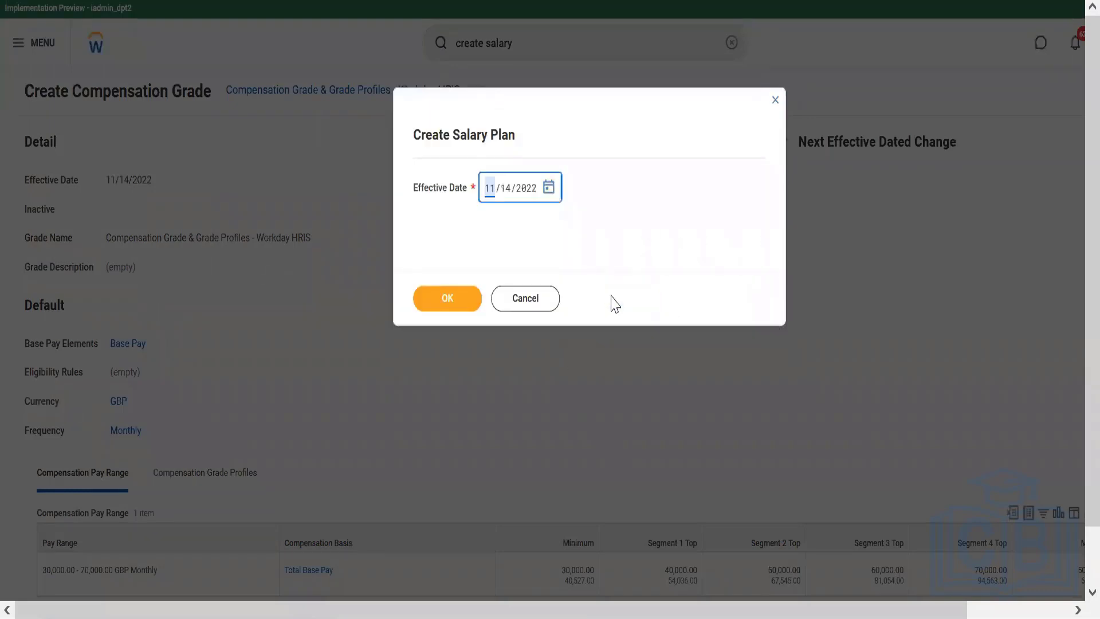
{"action": "left_click", "coordinate": [456, 299]}
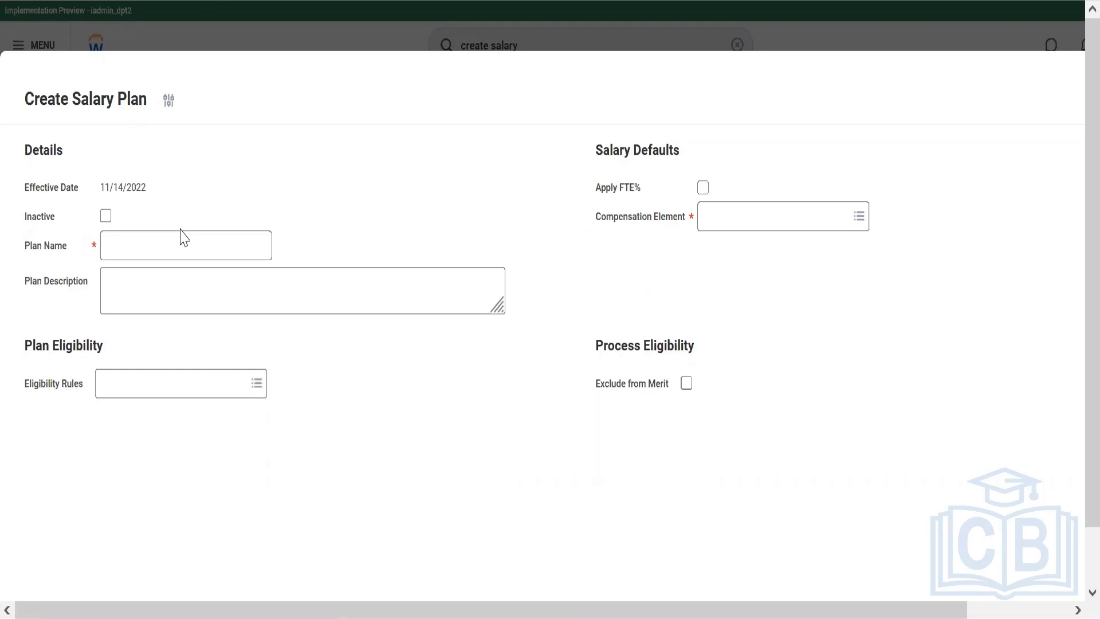
{"action": "left_click", "coordinate": [703, 189]}
{"action": "mouse_move", "coordinate": [707, 203]}
{"action": "left_click", "coordinate": [685, 384]}
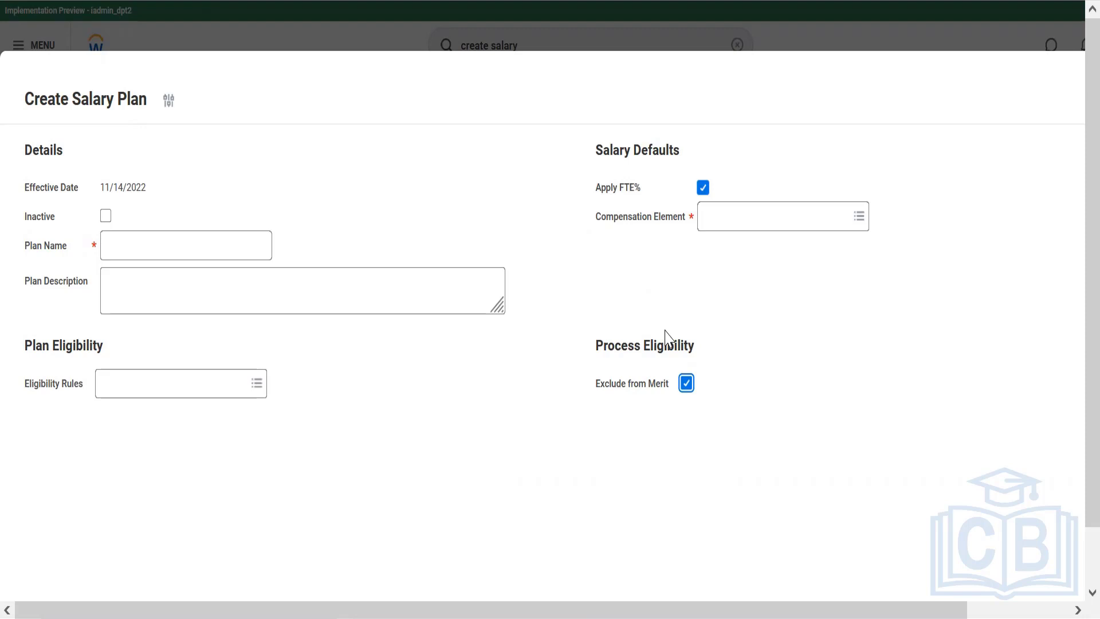
{"action": "left_click_drag", "start_coordinate": [666, 337], "coordinate": [550, 464]}
{"action": "left_click", "coordinate": [550, 464]}
{"action": "left_click", "coordinate": [685, 392]}
Name the salary plan "Salary Plan - Workday HRIS"
{"action": "left_click", "coordinate": [151, 248]}
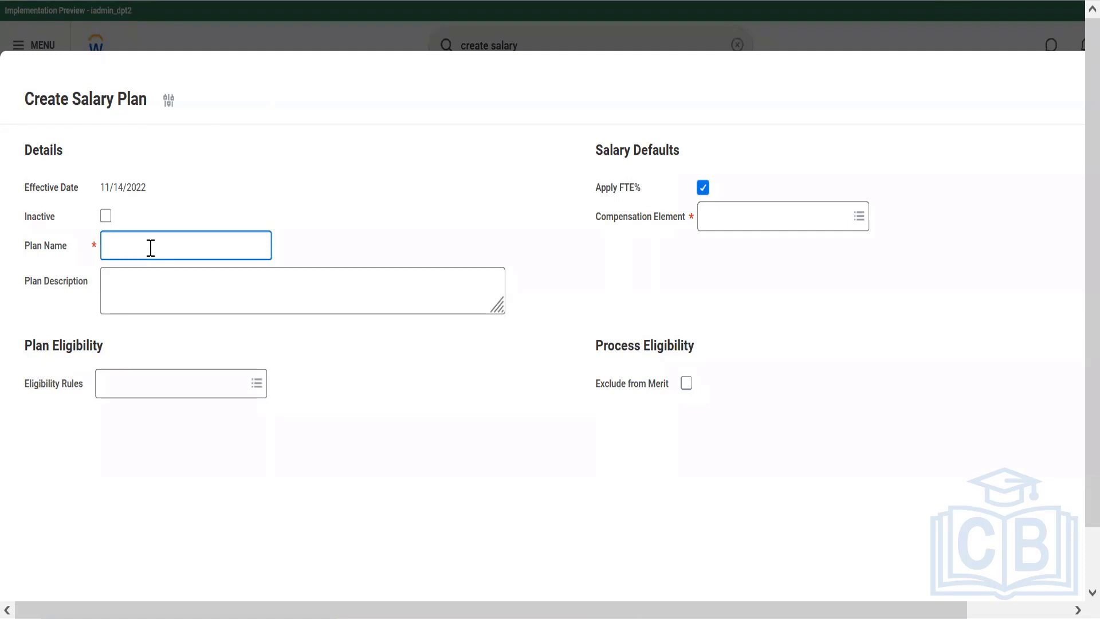
{"action": "type", "text": "Salary Plan - Workday HRIS"}
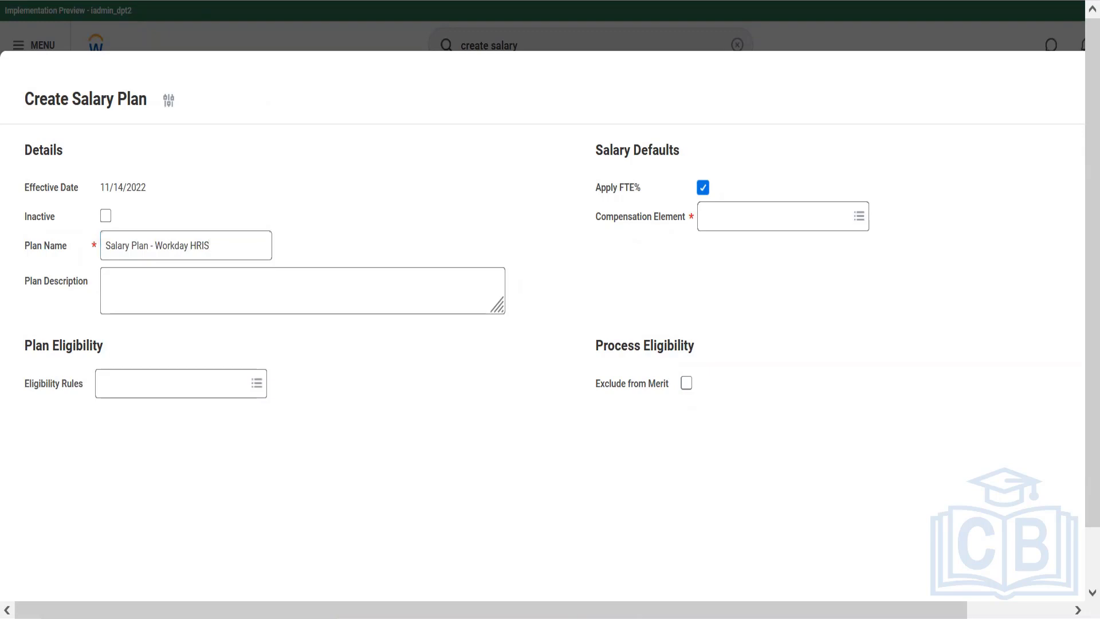
Copy the "Comp Eligibility - Workday HRIS" rule name from the Notepad notes and assign that rule as the salary plan's eligibility rule in Workday
{"action": "key", "text": "alt+Tab"}
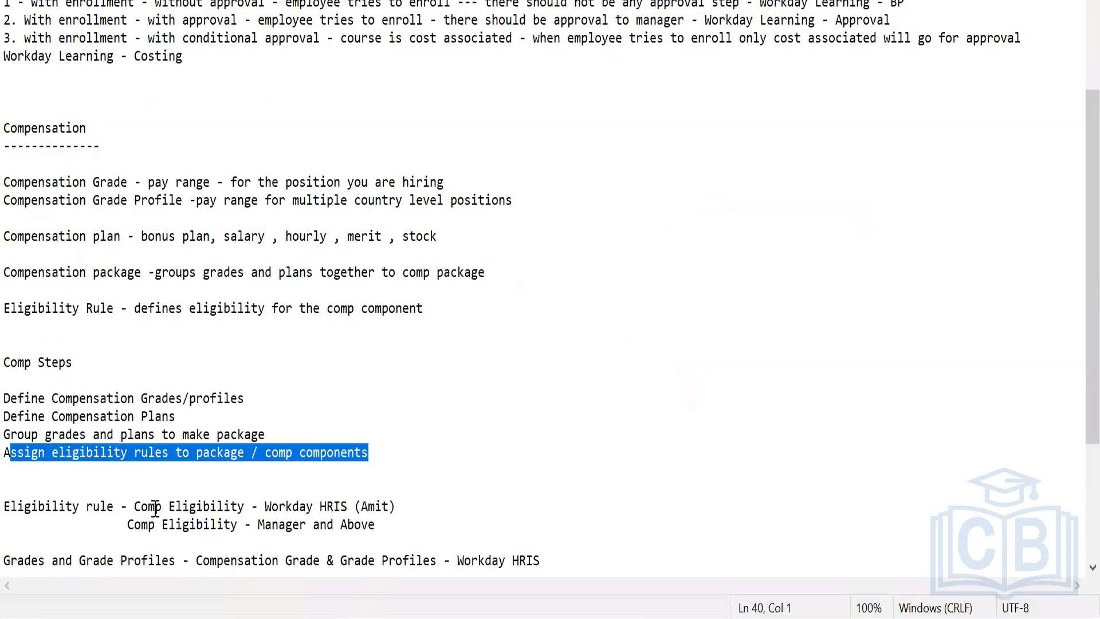
{"action": "left_click_drag", "start_coordinate": [137, 506], "coordinate": [394, 507]}
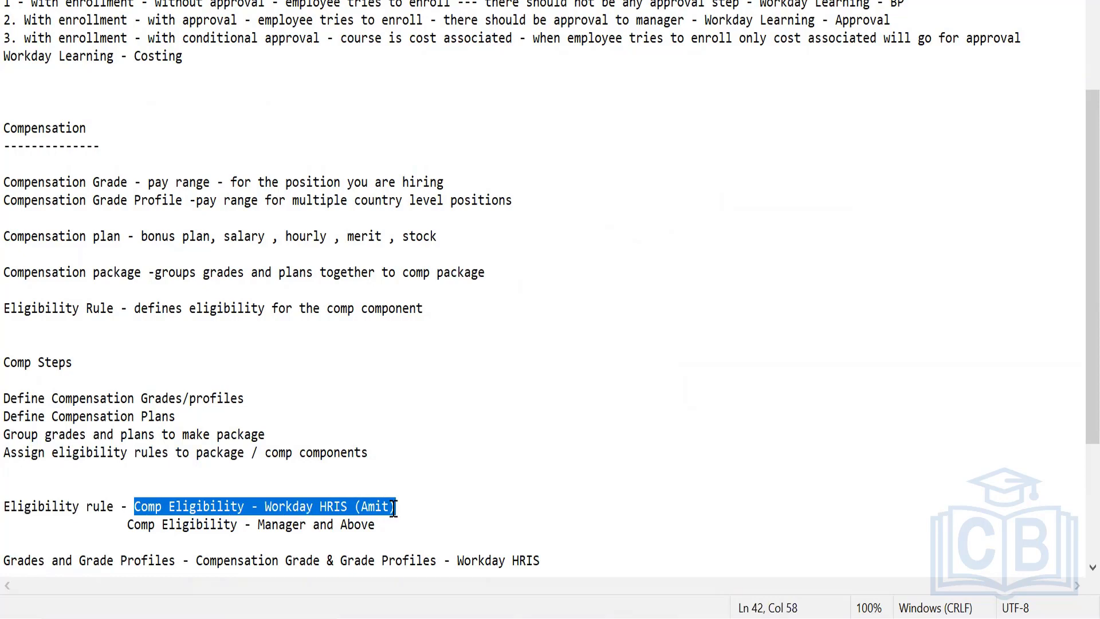
{"action": "key", "text": "ctrl+c"}
{"action": "key", "text": "alt+Tab"}
{"action": "left_click", "coordinate": [184, 388]}
{"action": "key", "text": "ctrl+v"}
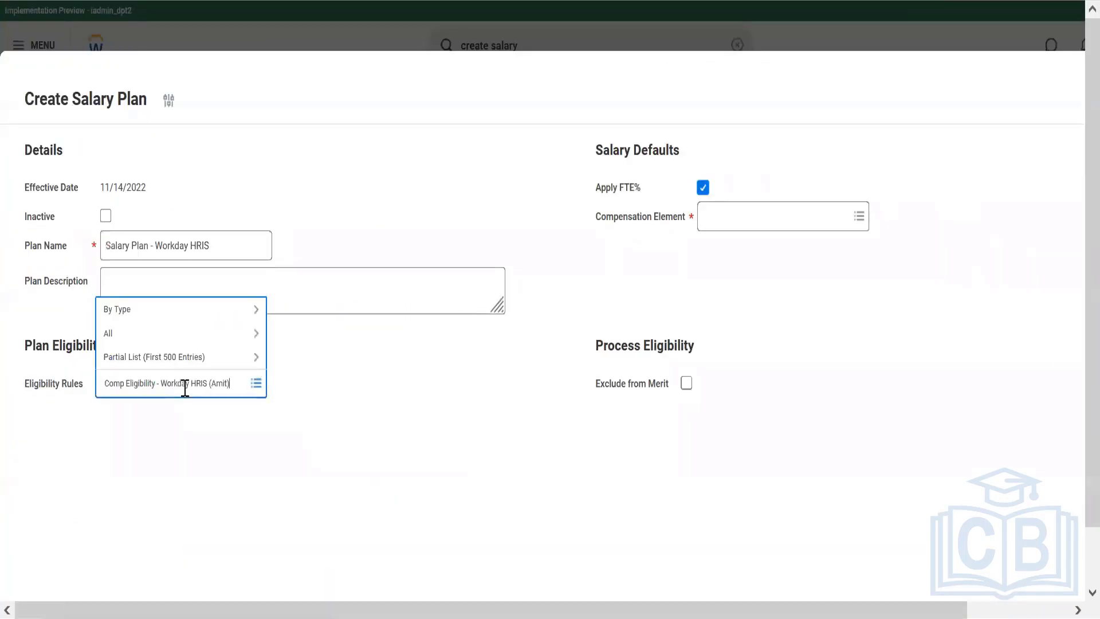
{"action": "key", "text": "Return"}
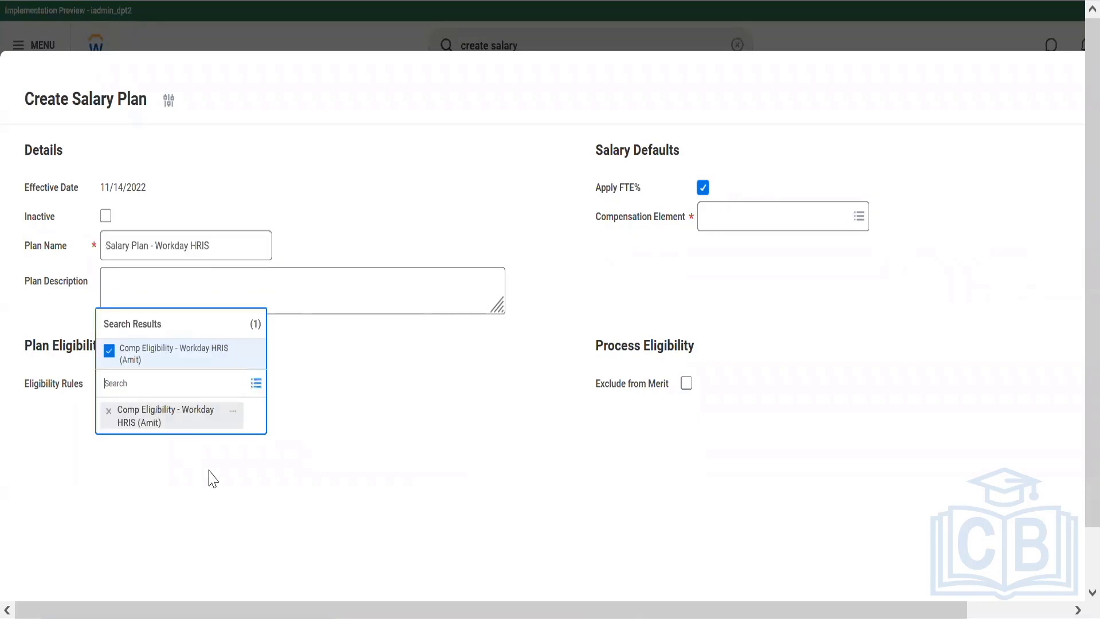
{"action": "left_click", "coordinate": [212, 478]}
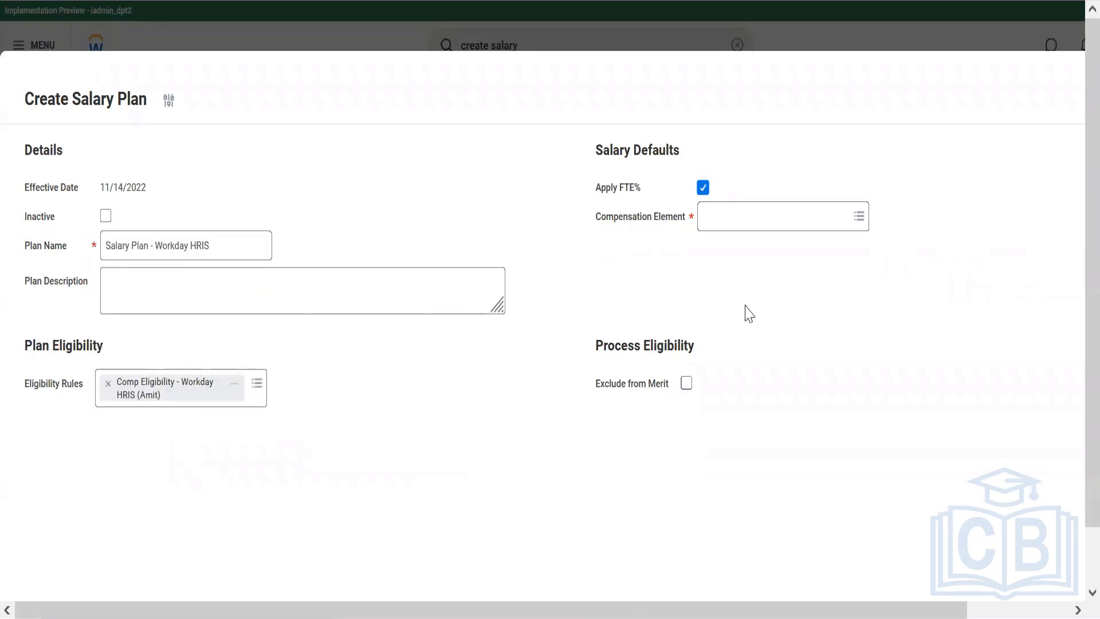
Set the salary plan's compensation element to Base Pay and submit the plan
{"action": "left_click", "coordinate": [769, 224]}
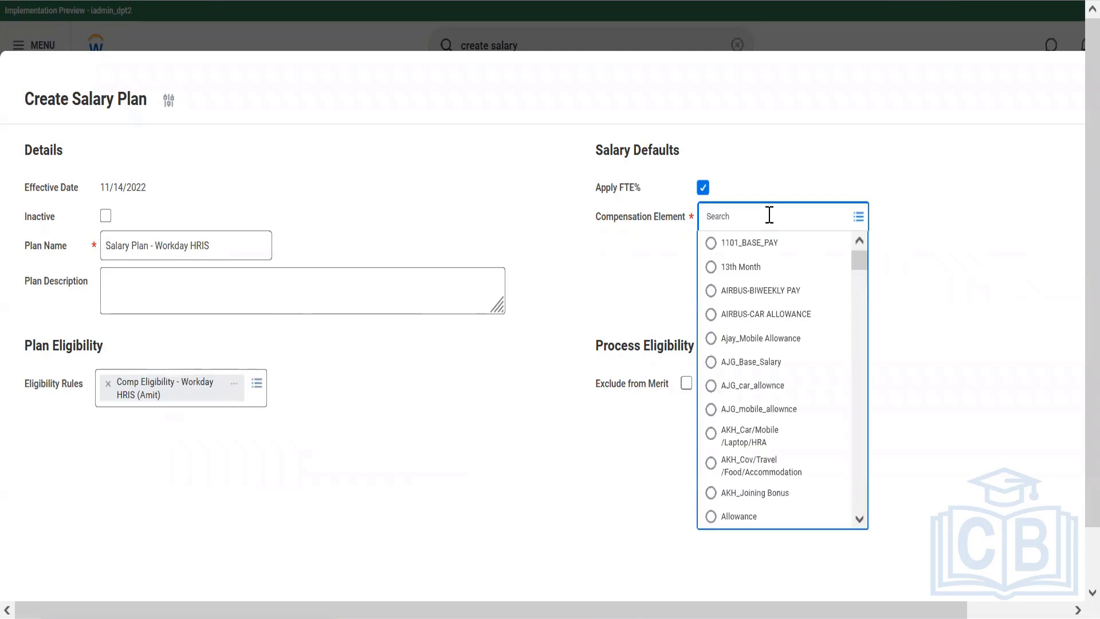
{"action": "type", "text": "base pay"}
{"action": "key", "text": "Return"}
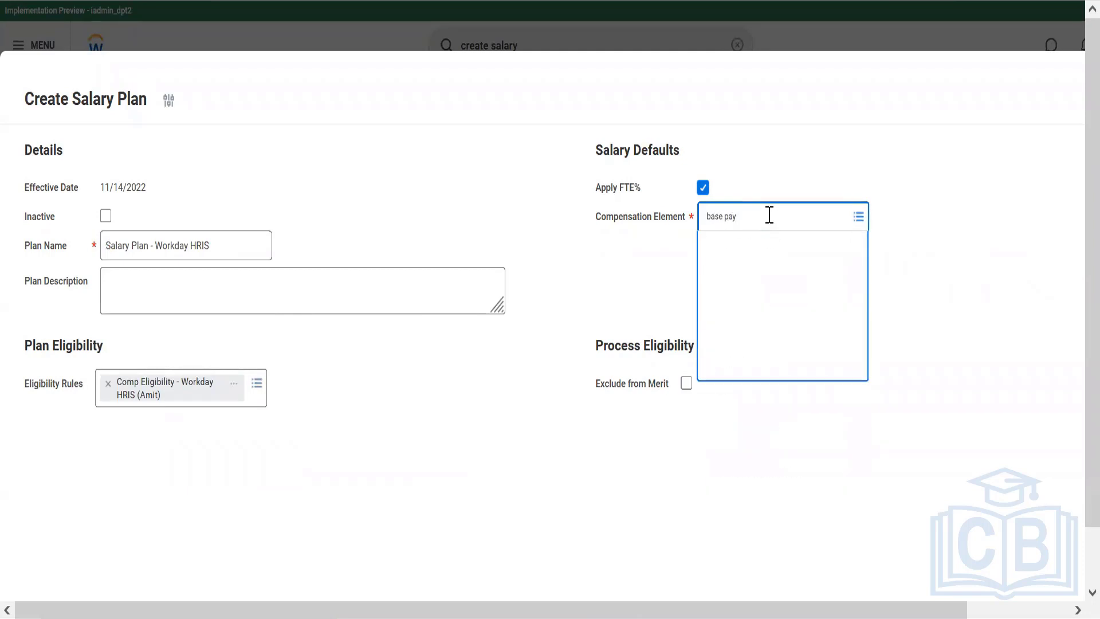
{"action": "left_click", "coordinate": [734, 279]}
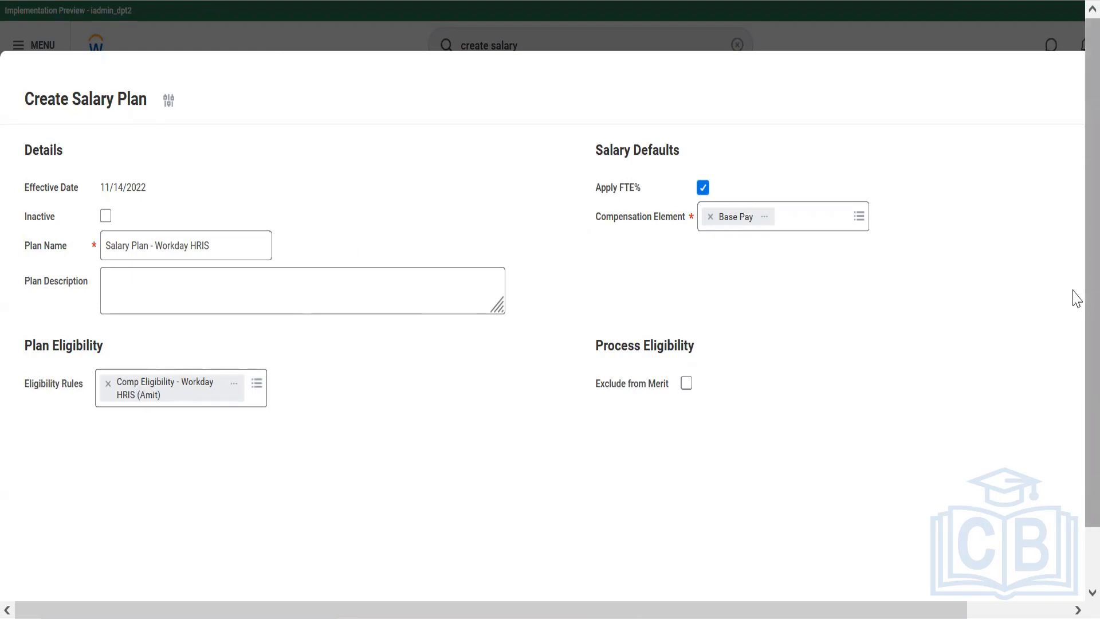
{"action": "scroll", "coordinate": [1076, 298], "scroll_direction": "down", "scroll_amount": 2}
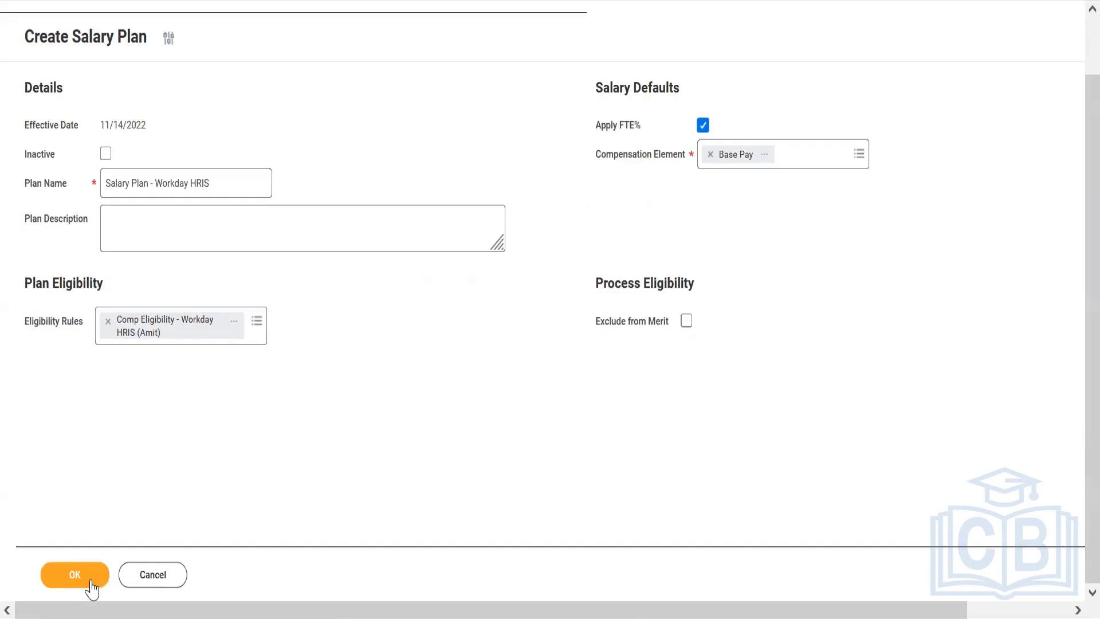
{"action": "left_click", "coordinate": [65, 580]}
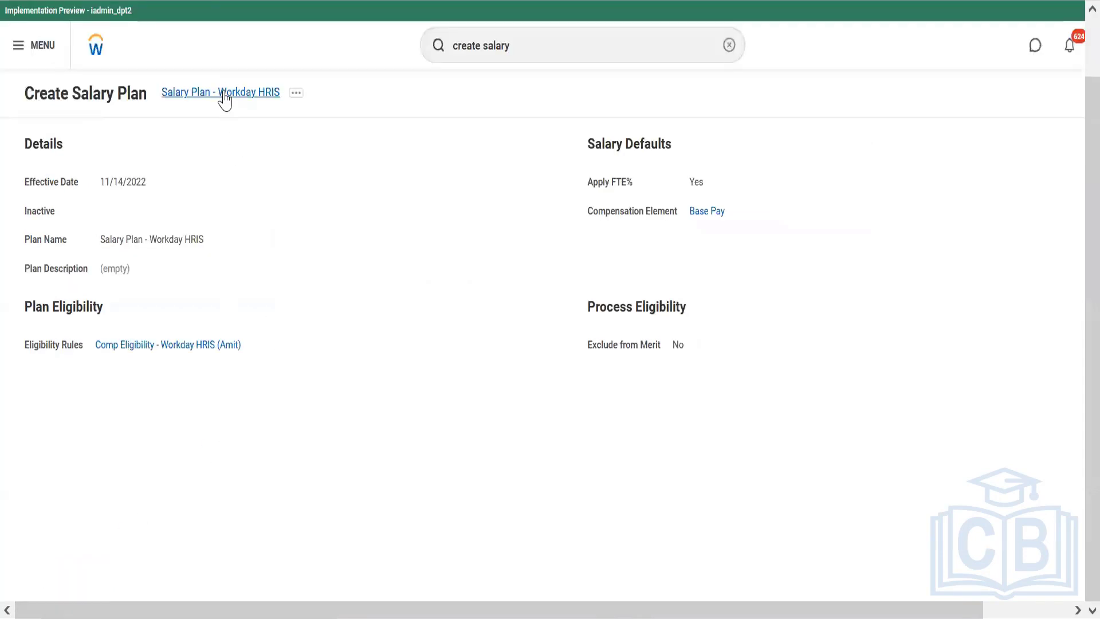
Copy the new salary plan's name and record it in the Notepad notes as "Plans - Salary Plan - Workday HRIS"
{"action": "right_click", "coordinate": [224, 95]}
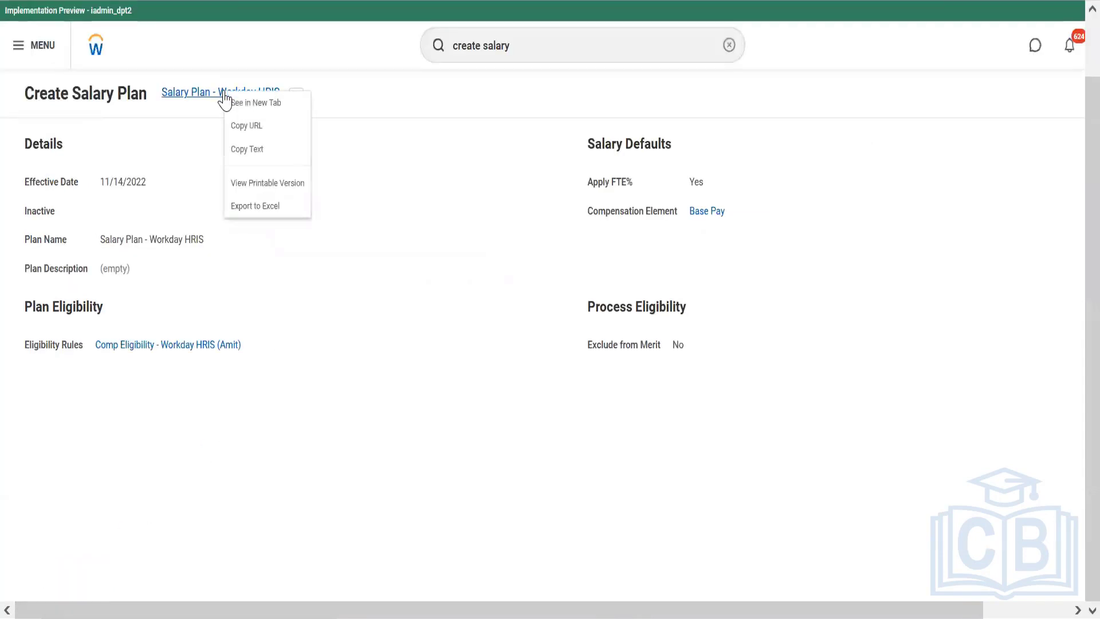
{"action": "left_click", "coordinate": [257, 152]}
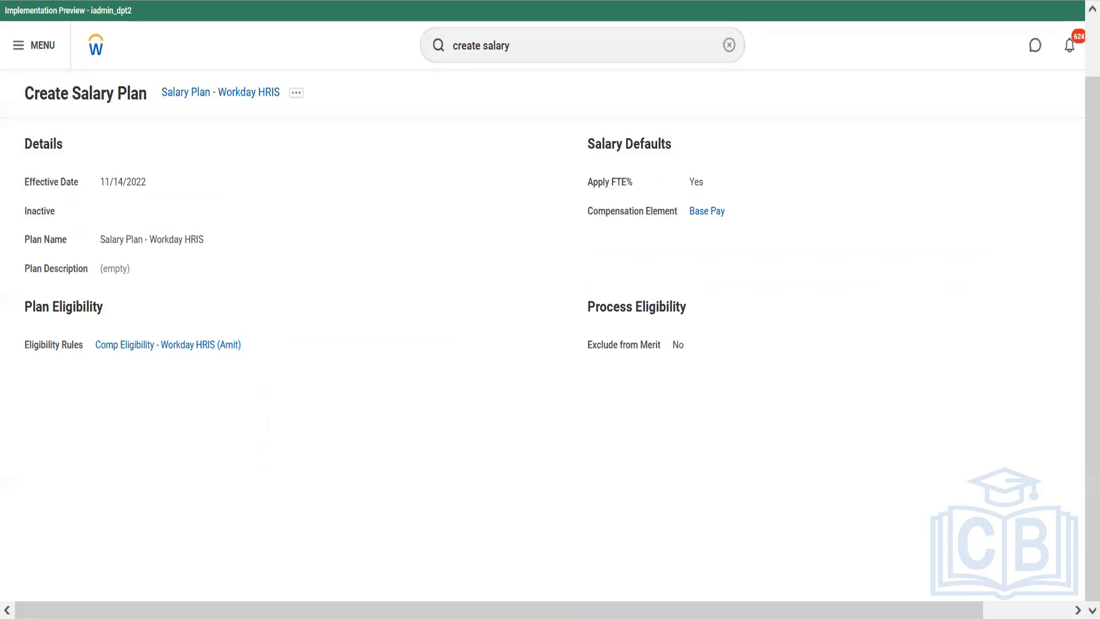
{"action": "left_click", "coordinate": [590, 557]}
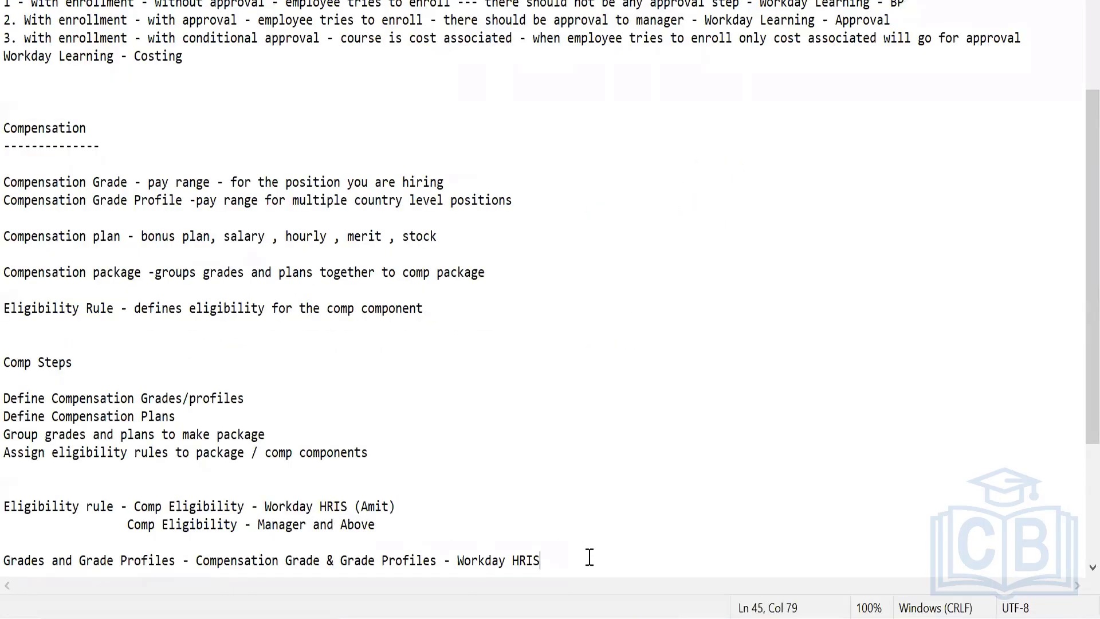
{"action": "key", "text": "Return"}
{"action": "key", "text": "Return"}
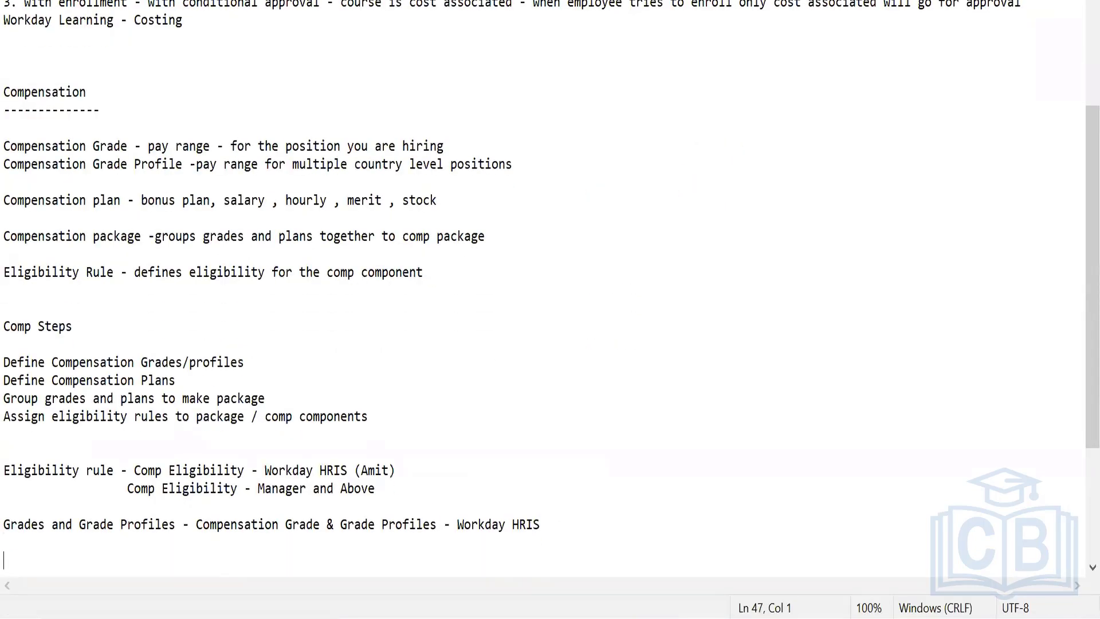
{"action": "type", "text": "Plans - Salary Plan - Workday HRIS"}
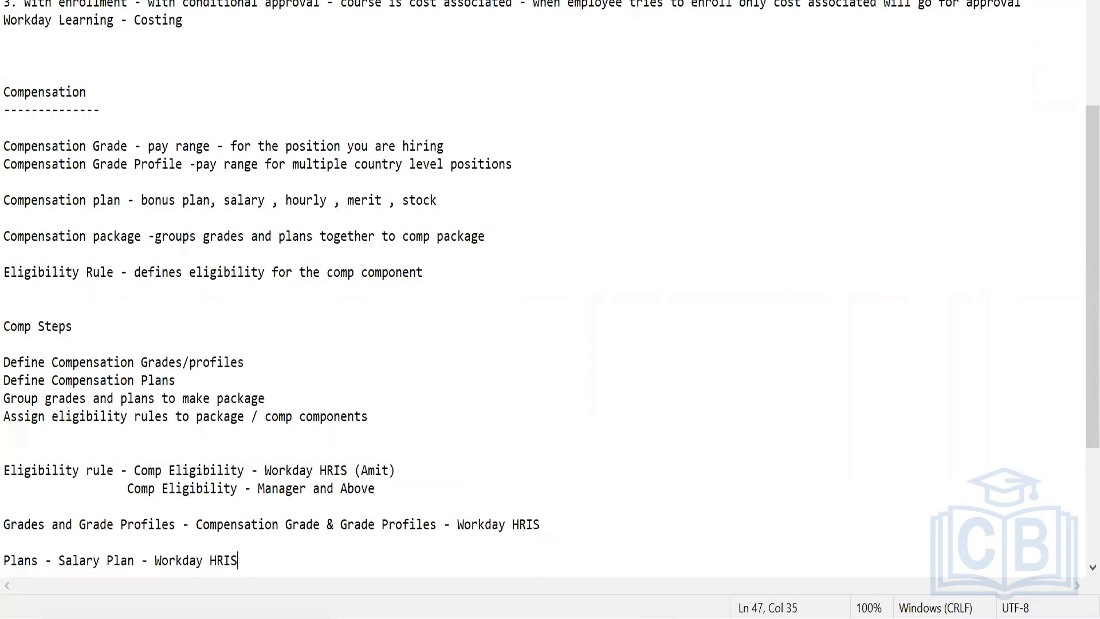
Switch back to Workday, search for "create allowance" and open the Create Allowance Plan task
{"action": "left_click", "coordinate": [621, 617]}
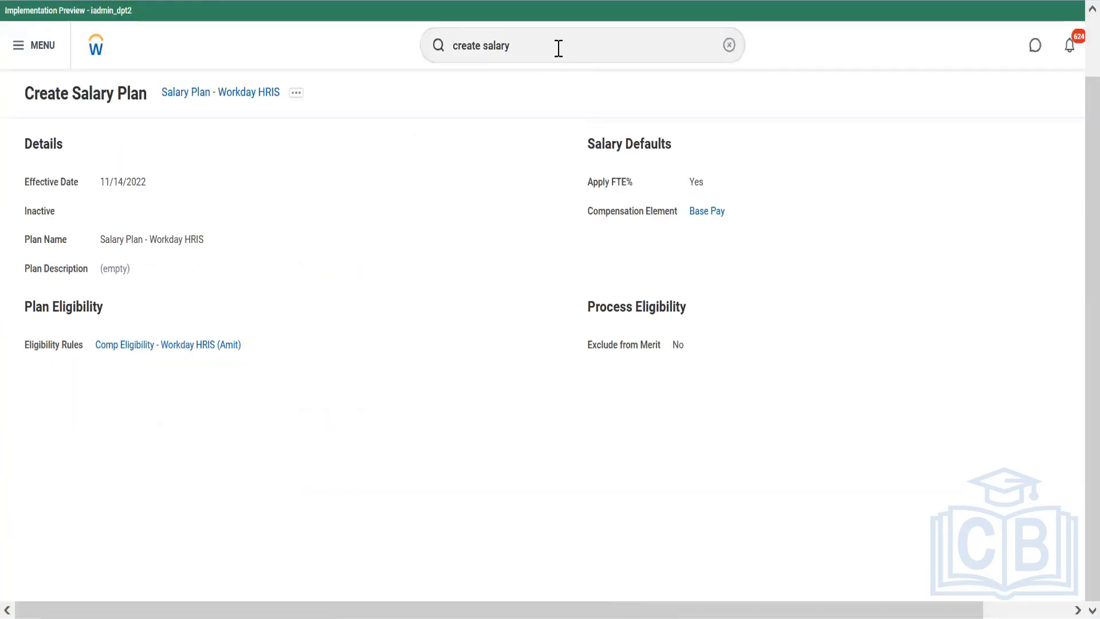
{"action": "left_click", "coordinate": [544, 40]}
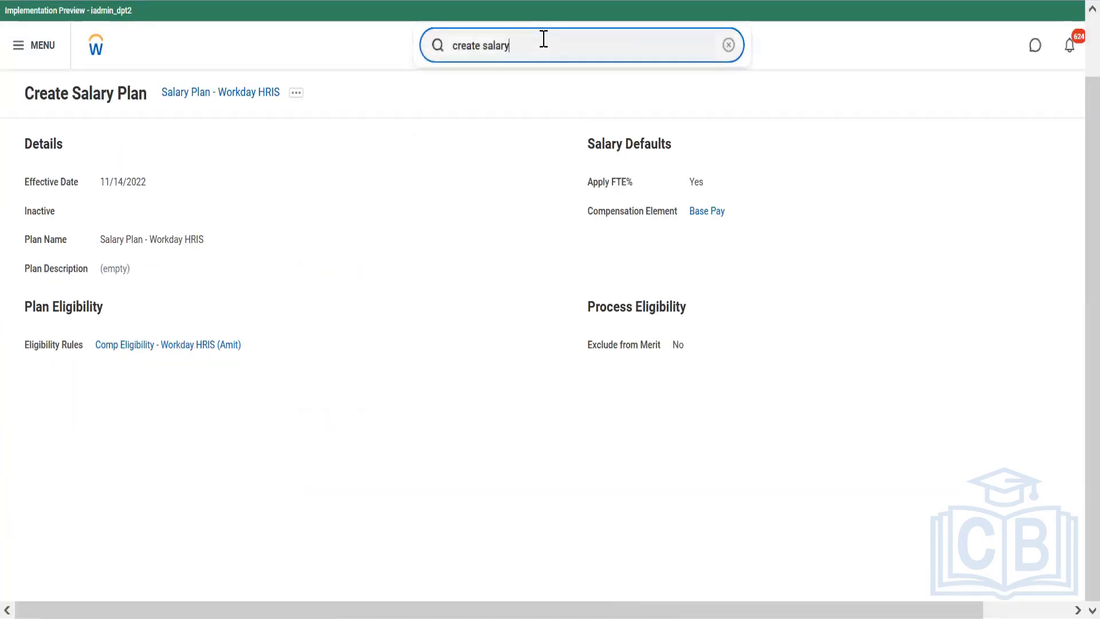
{"action": "key", "text": "BackSpace"}
{"action": "key", "text": "BackSpace"}
{"action": "key", "text": "BackSpace"}
{"action": "key", "text": "BackSpace"}
{"action": "key", "text": "BackSpace"}
{"action": "key", "text": "BackSpace"}
{"action": "type", "text": "allowance"}
{"action": "left_click", "coordinate": [513, 100]}
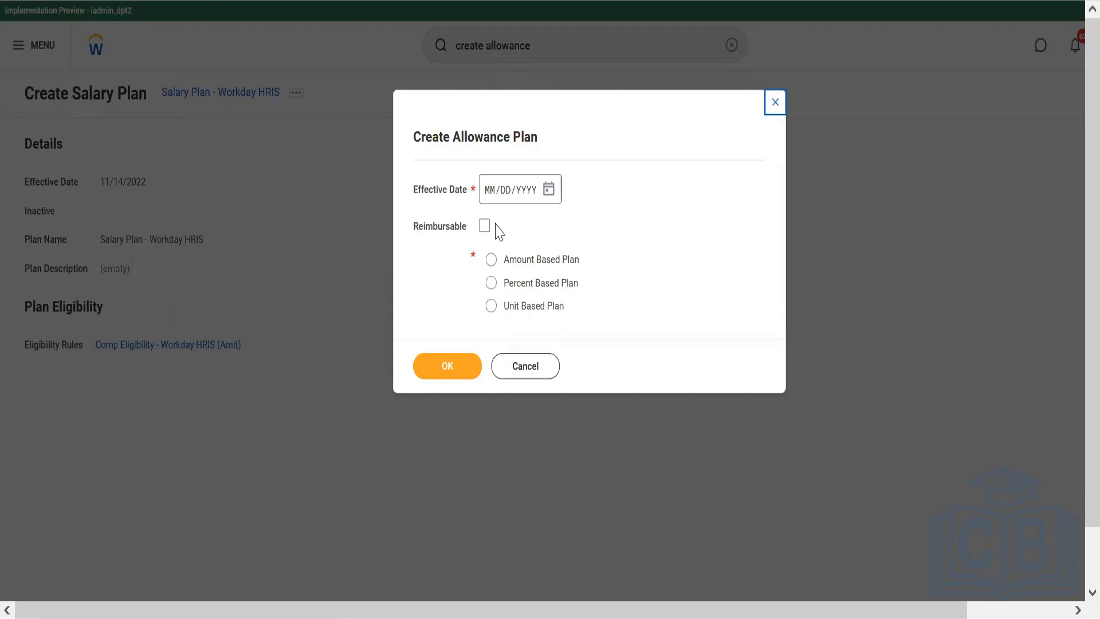
Start an Amount Based Plan with the effective date 11/14/2022
{"action": "left_click", "coordinate": [554, 194]}
{"action": "left_click", "coordinate": [553, 194]}
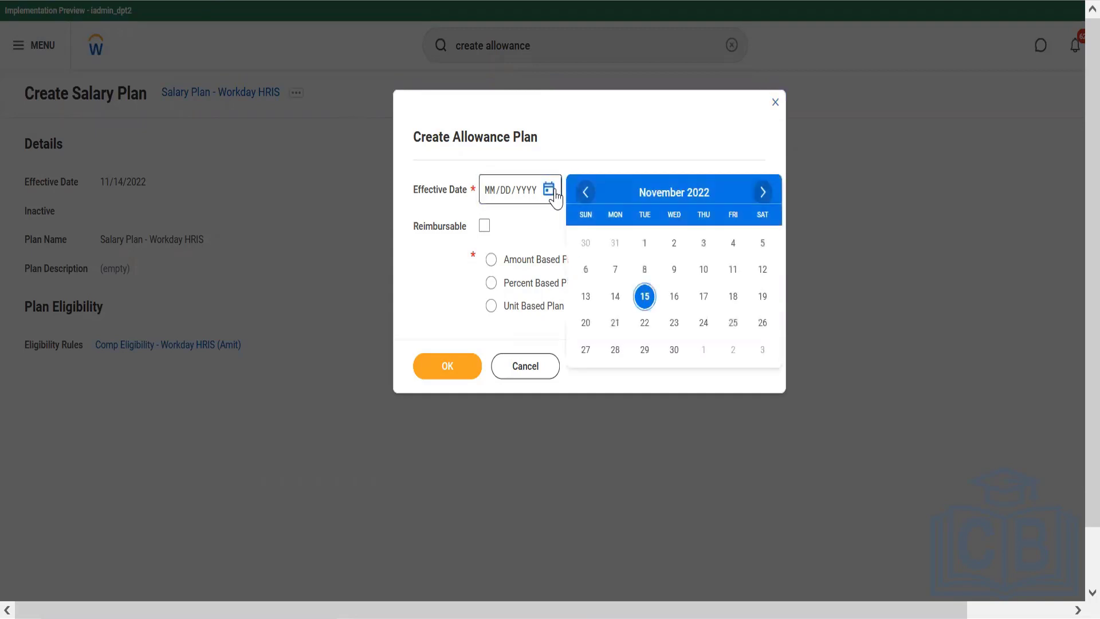
{"action": "left_click", "coordinate": [616, 295]}
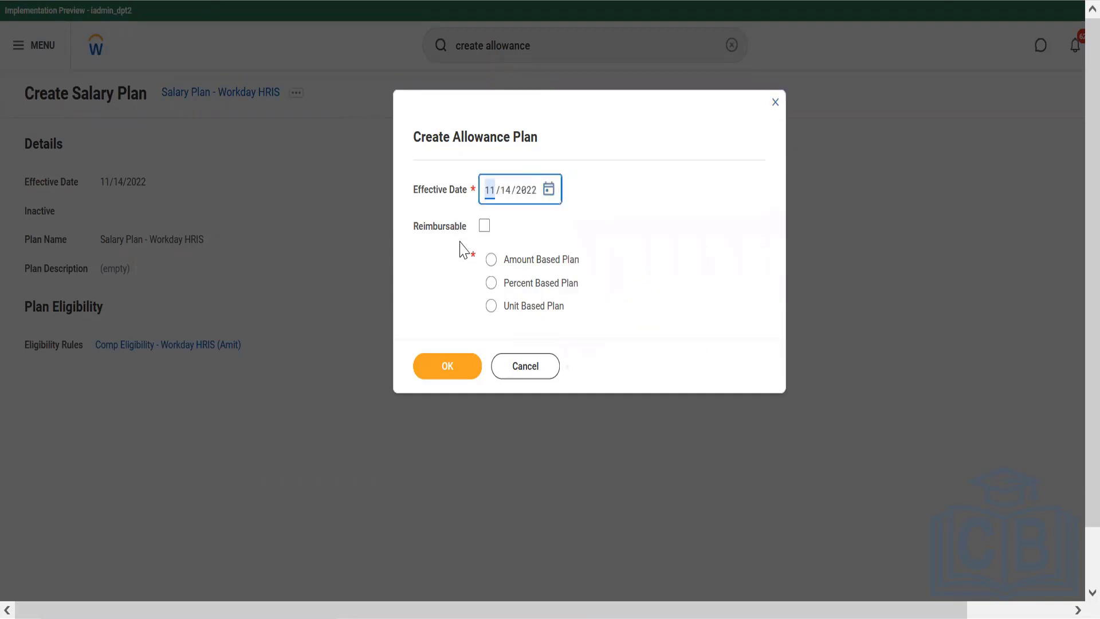
{"action": "left_click", "coordinate": [509, 266]}
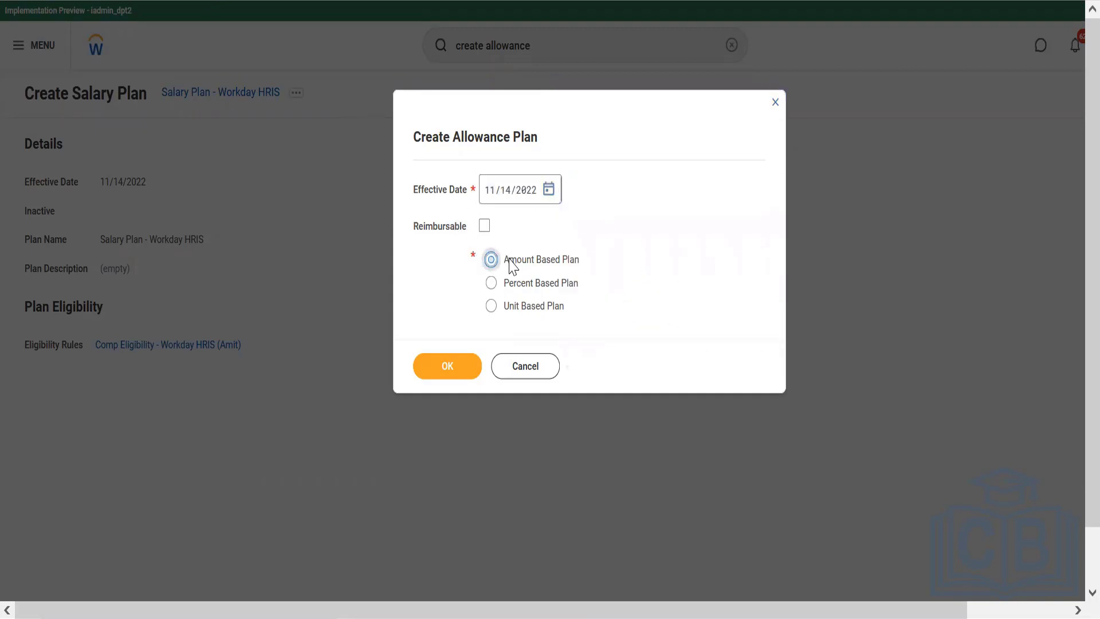
{"action": "left_click", "coordinate": [459, 366]}
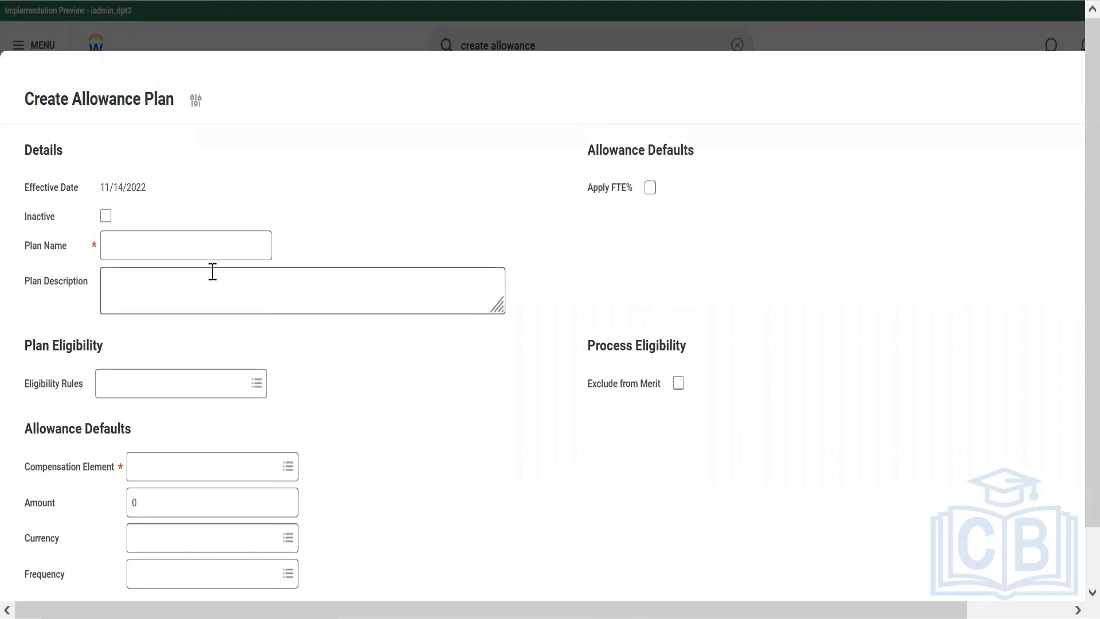
Name the allowance plan "Fuel Allowance - Workday HRIS"
{"action": "left_click", "coordinate": [200, 235]}
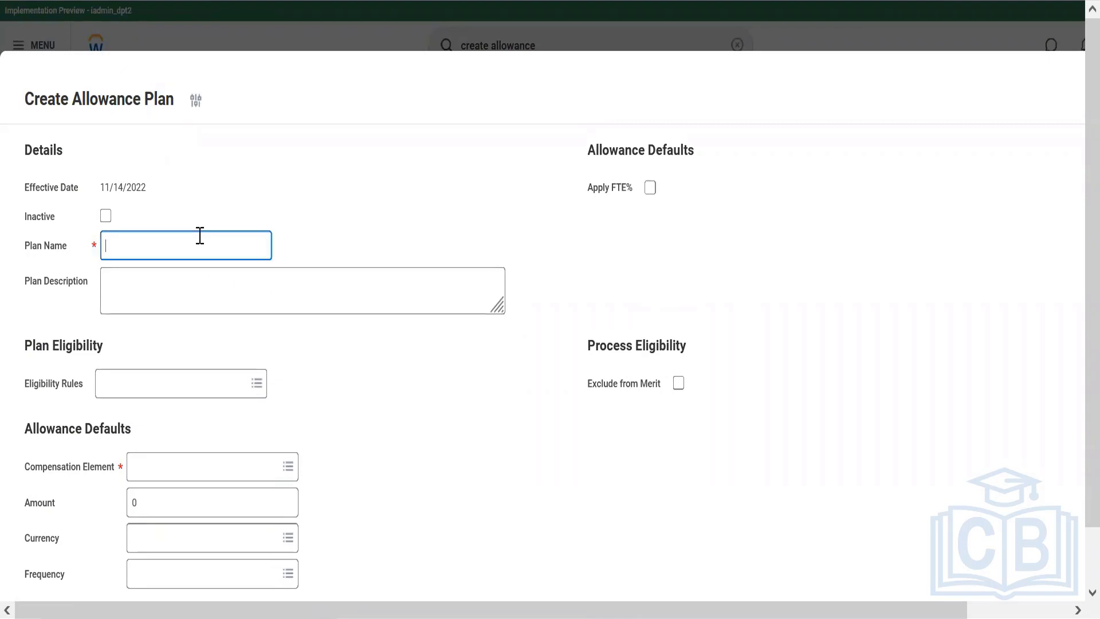
{"action": "type", "text": "Fuel Allowance - Workday HRIS"}
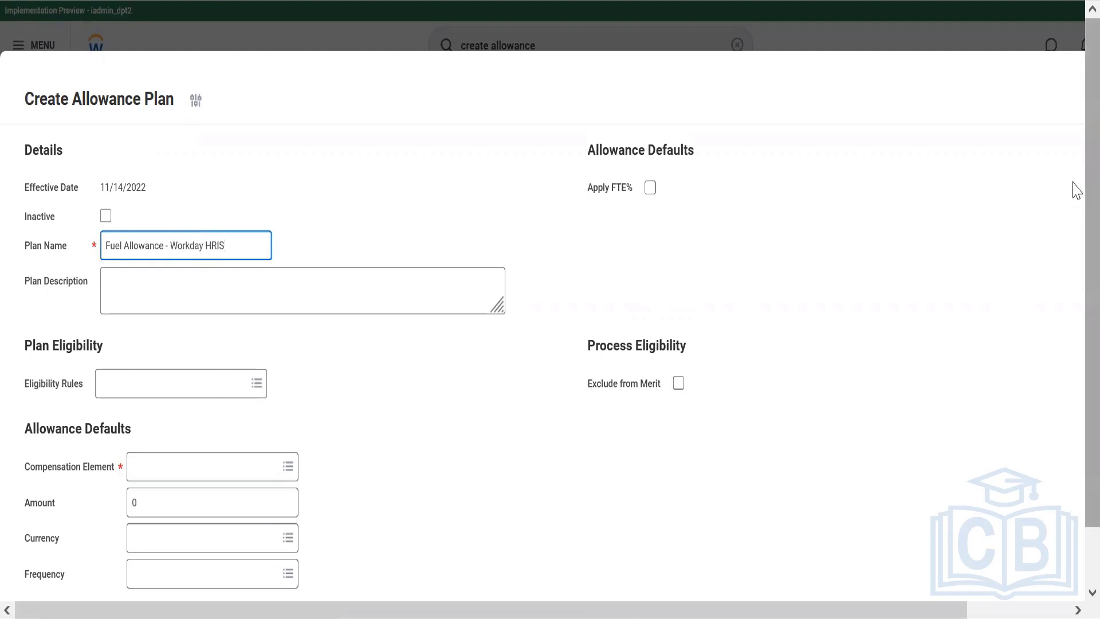
Copy the "Comp Eligibility - Manager and Above" rule name from the Notepad notes and assign it as the allowance plan's eligibility rule in Workday
{"action": "scroll", "coordinate": [1078, 195], "scroll_direction": "down", "scroll_amount": 1}
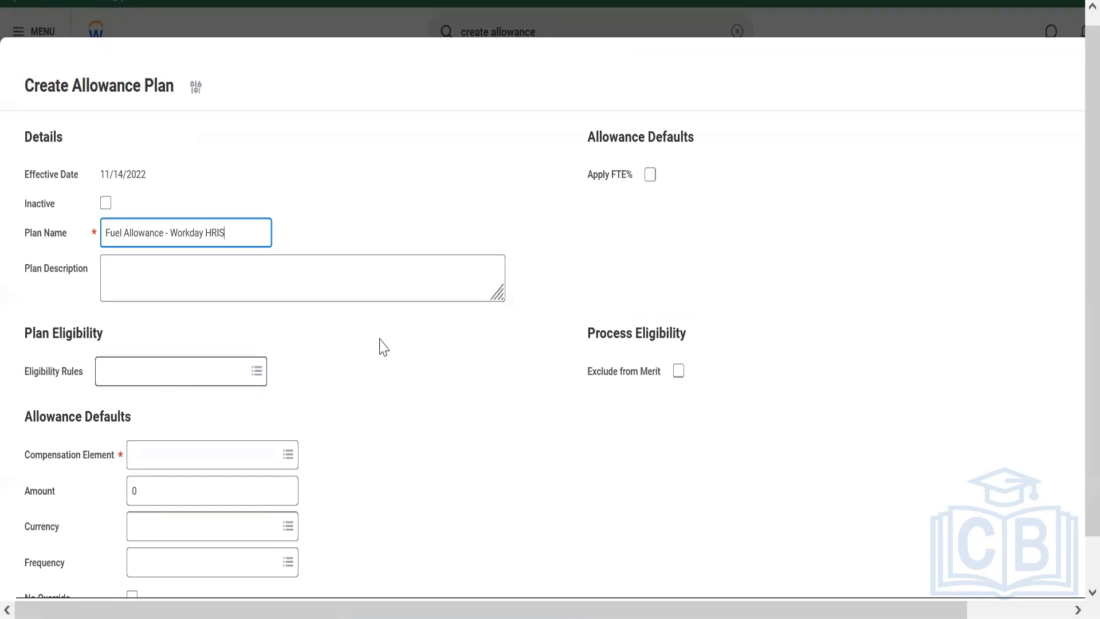
{"action": "left_click", "coordinate": [667, 617]}
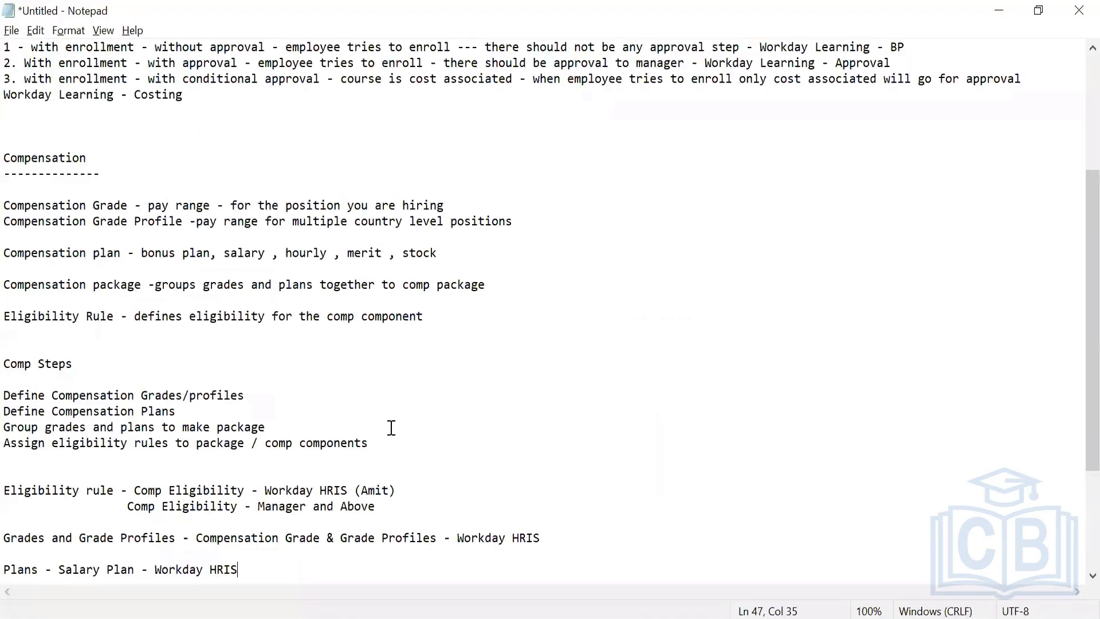
{"action": "left_click_drag", "start_coordinate": [129, 513], "coordinate": [388, 510]}
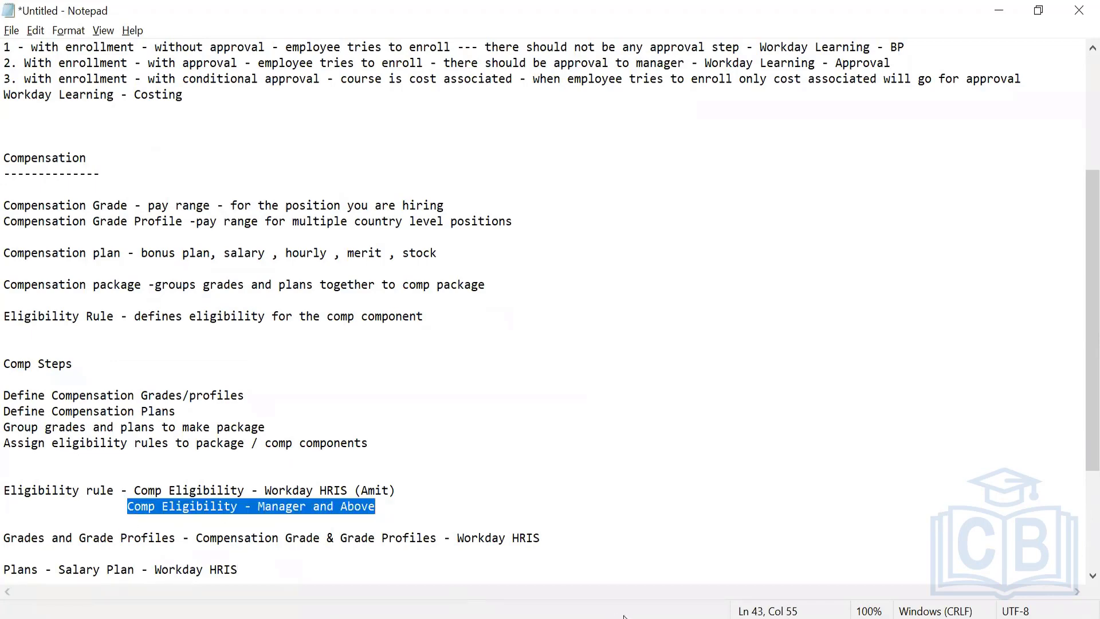
{"action": "key", "text": "alt+Tab"}
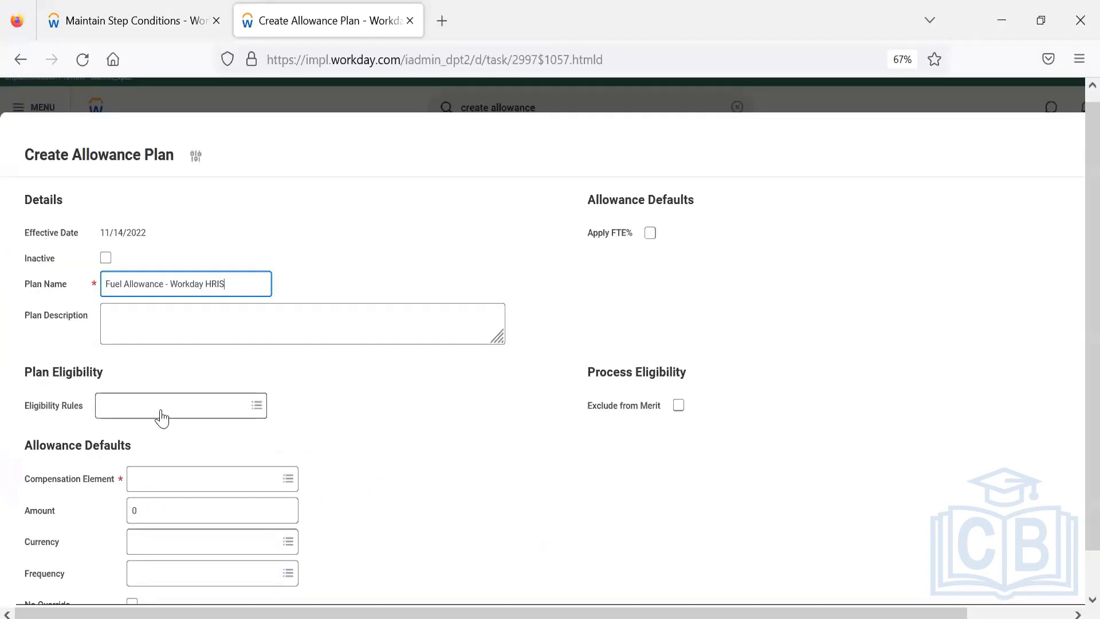
{"action": "left_click", "coordinate": [162, 411]}
{"action": "key", "text": "ctrl+v"}
{"action": "key", "text": "Return"}
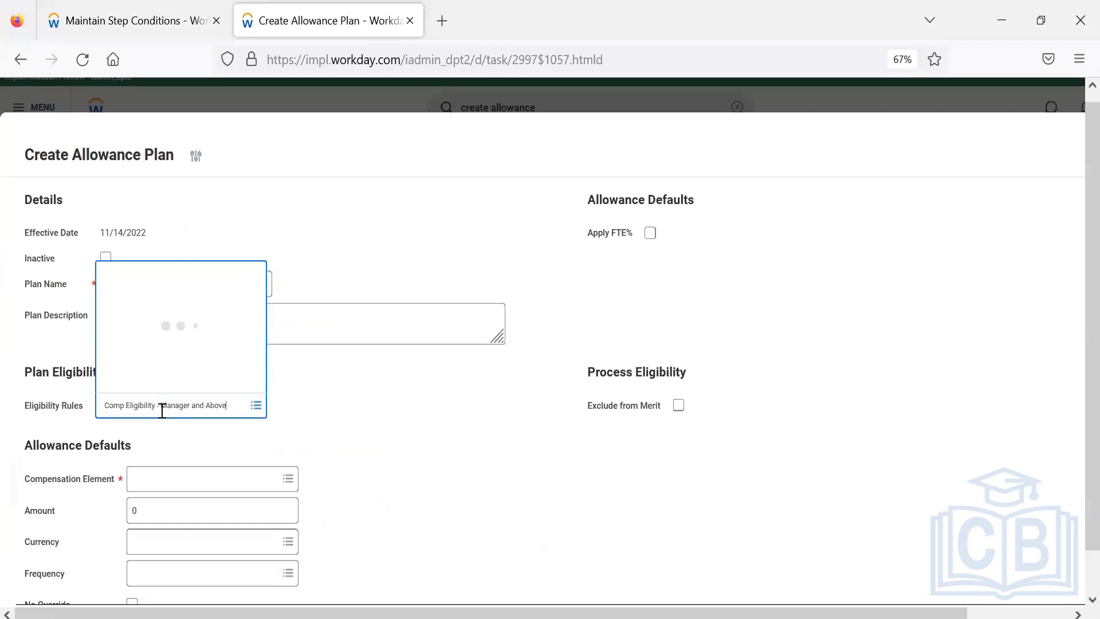
{"action": "left_click", "coordinate": [401, 435]}
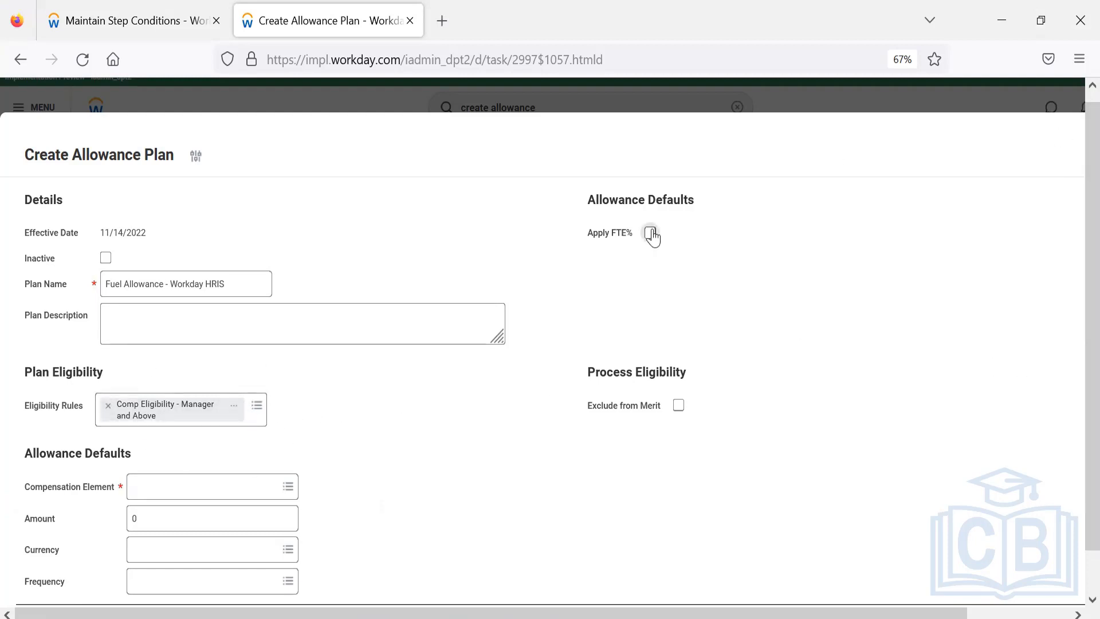
Enable Apply FTE% and set the allowance defaults to the Allowance compensation element with an amount of 15,000
{"action": "left_click", "coordinate": [190, 496]}
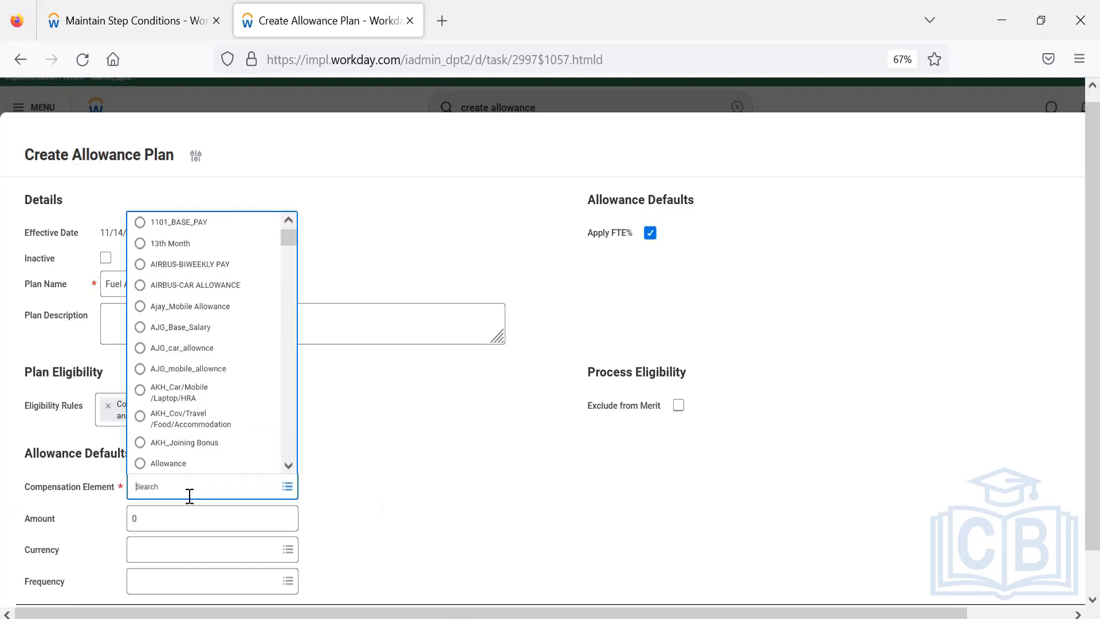
{"action": "left_click", "coordinate": [170, 464]}
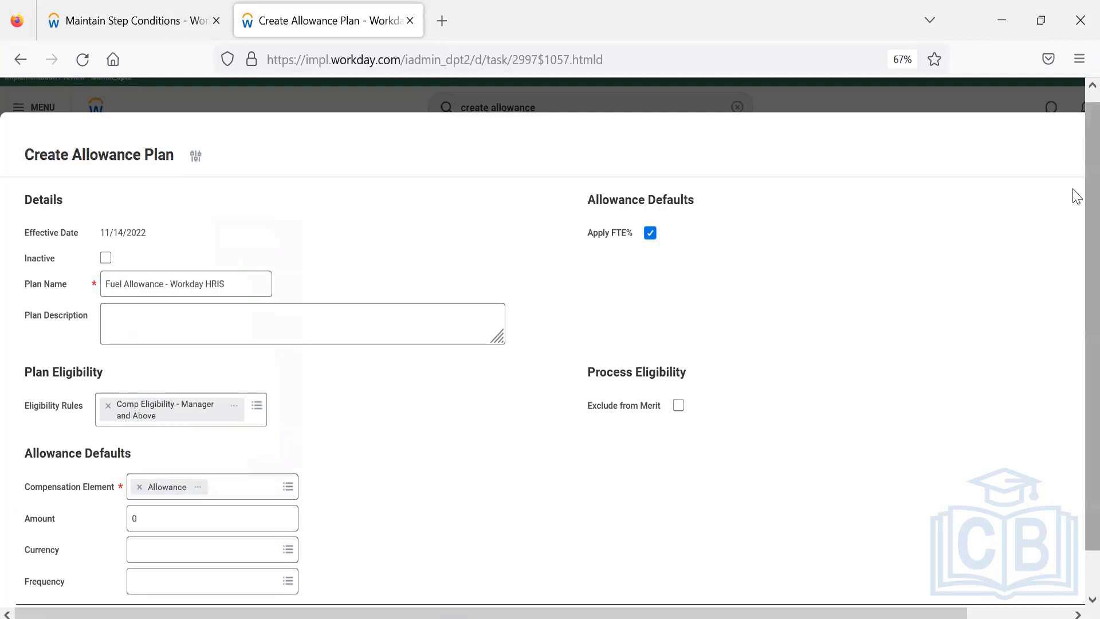
{"action": "scroll", "coordinate": [1077, 286], "scroll_direction": "down", "scroll_amount": 2}
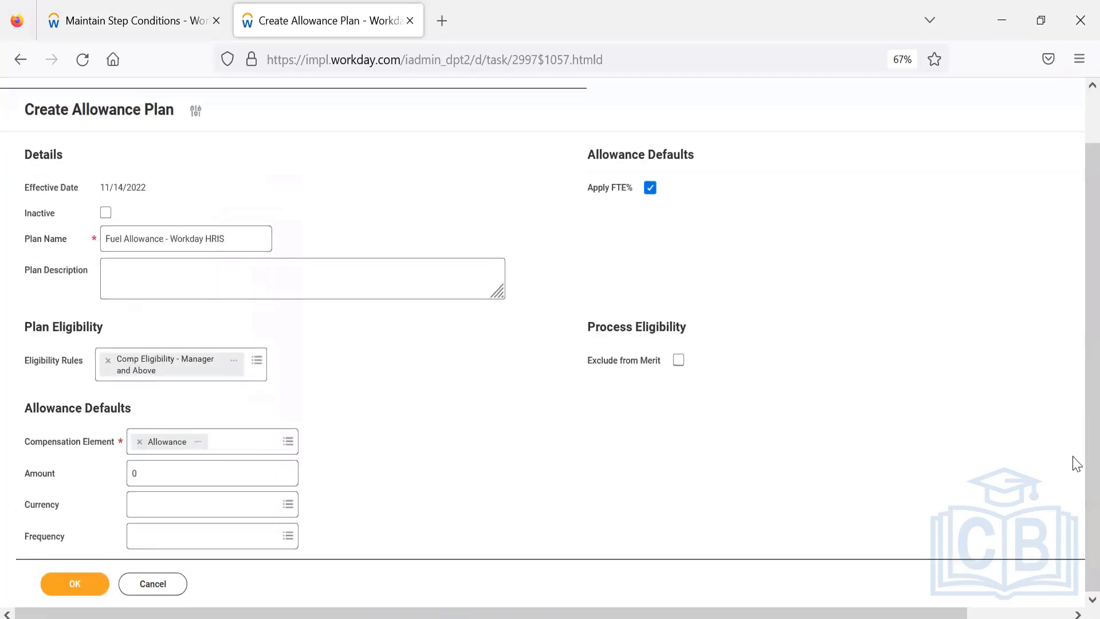
{"action": "left_click", "coordinate": [172, 472]}
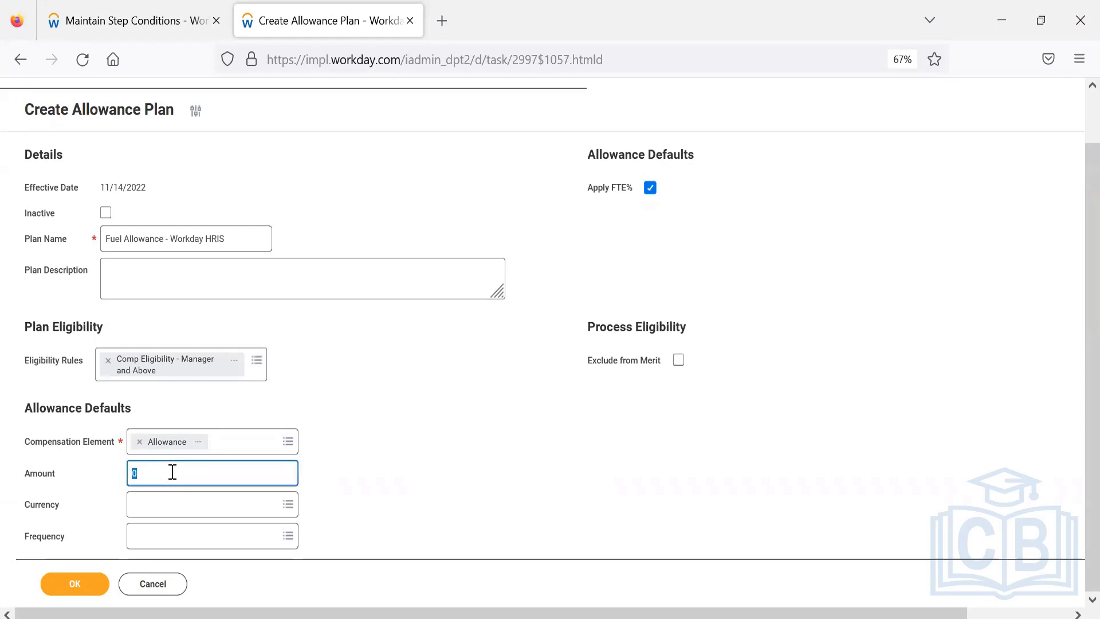
{"action": "type", "text": "150"}
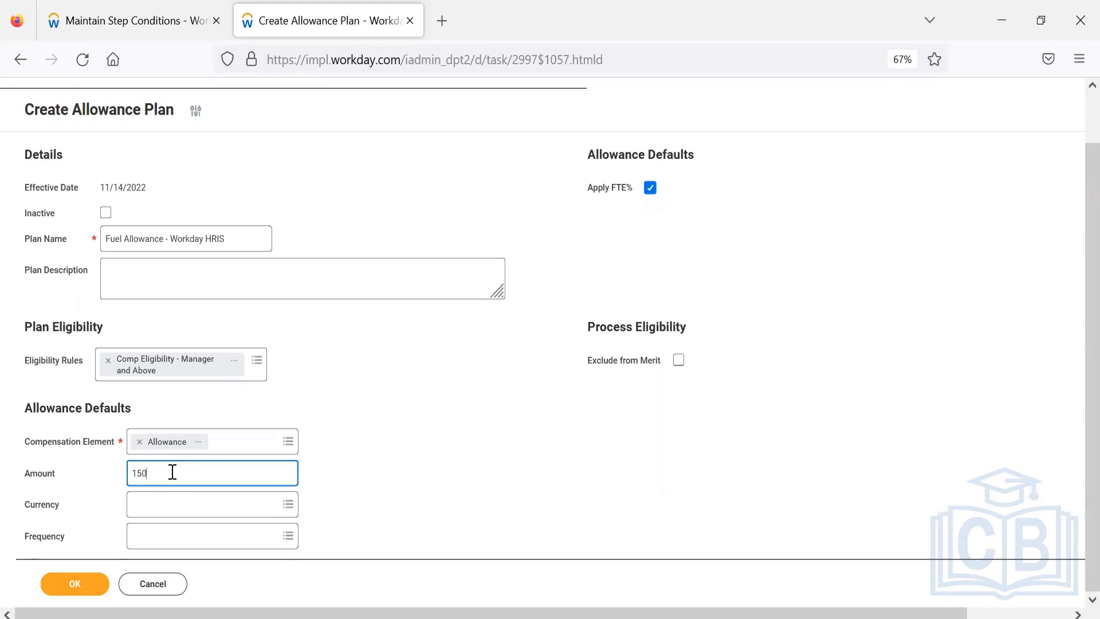
{"action": "type", "text": "00"}
Set the allowance's currency to USD and its frequency to Semi-monthly, and submit the plan
{"action": "left_click", "coordinate": [172, 504]}
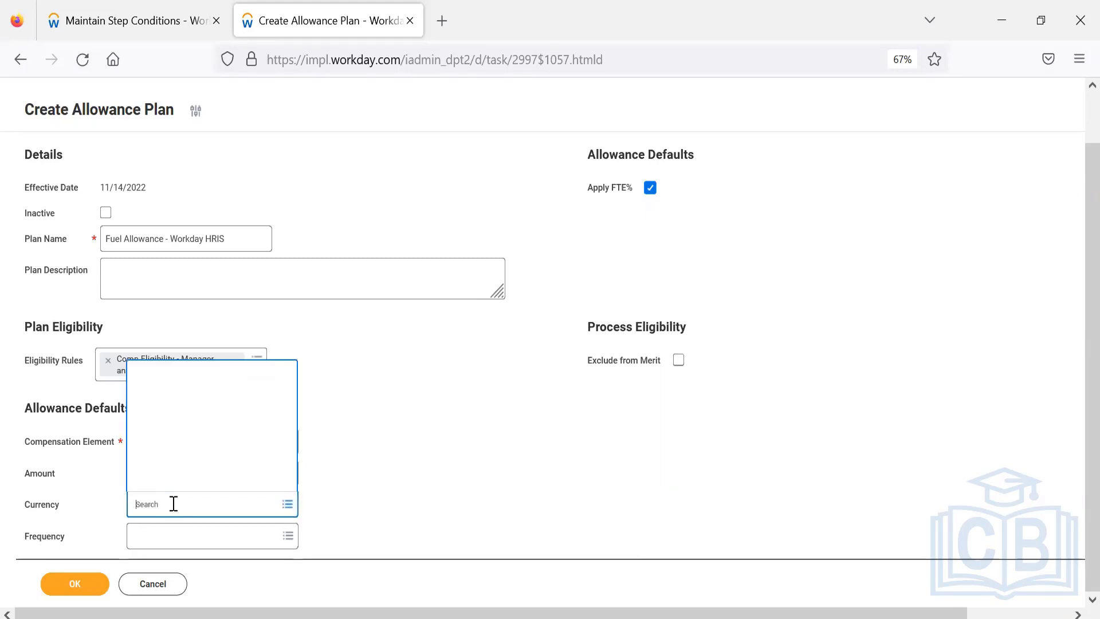
{"action": "type", "text": "USD"}
{"action": "key", "text": "Return"}
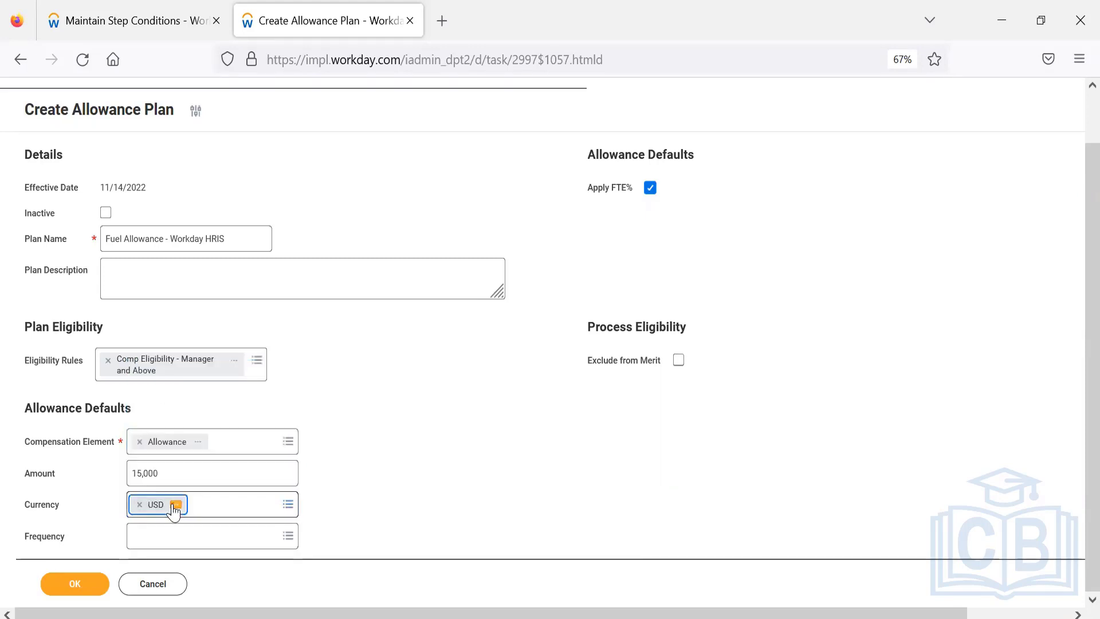
{"action": "left_click", "coordinate": [170, 539]}
{"action": "type", "text": "semi"}
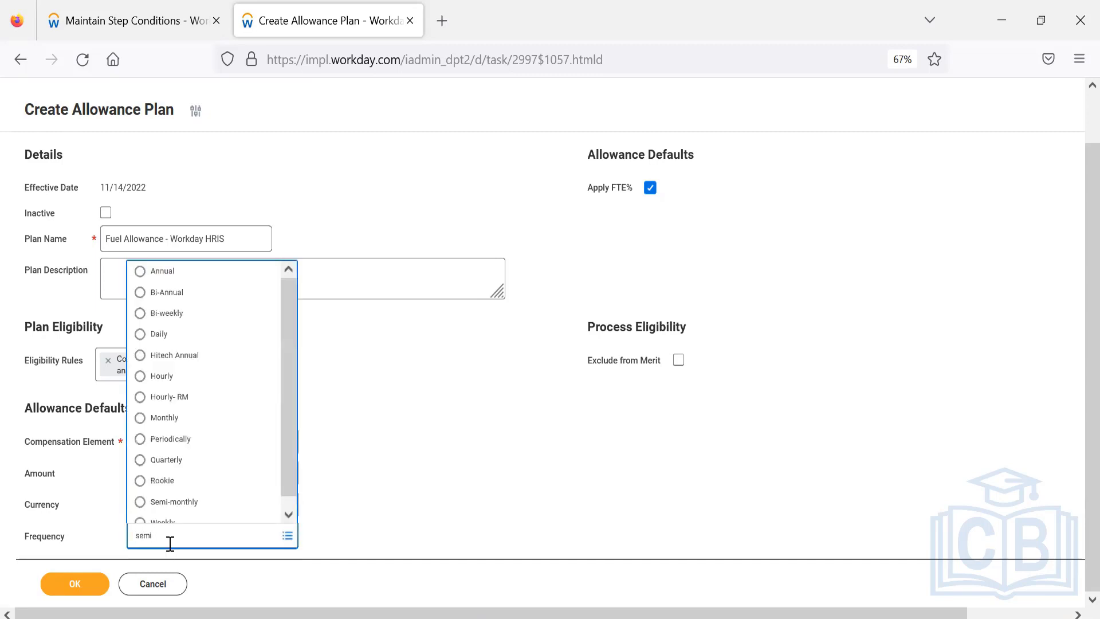
{"action": "key", "text": "Return"}
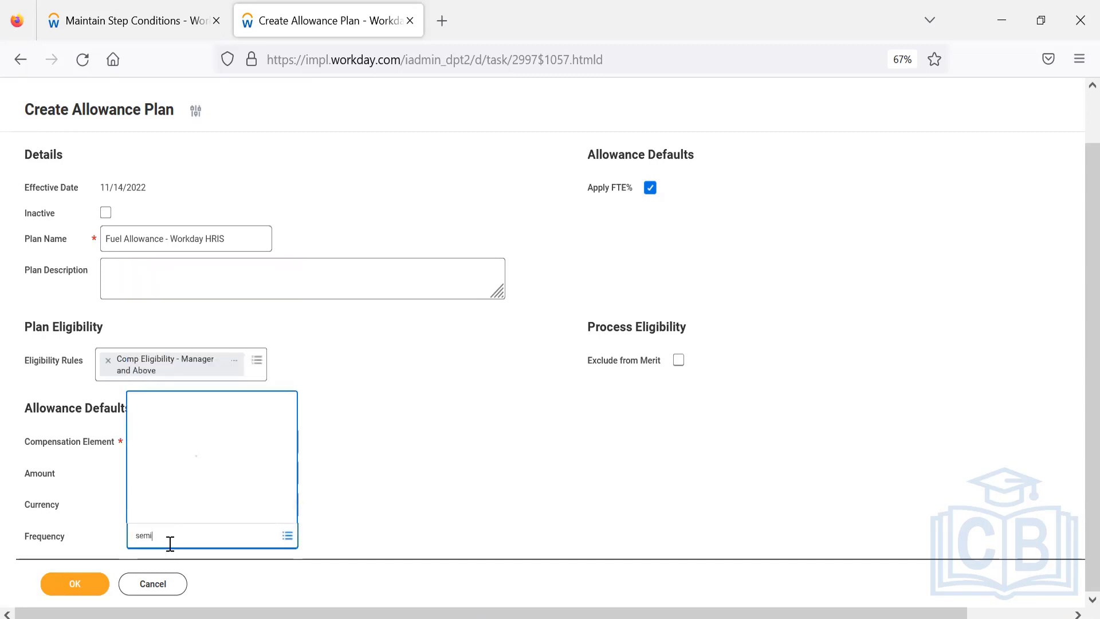
{"action": "left_click", "coordinate": [76, 585]}
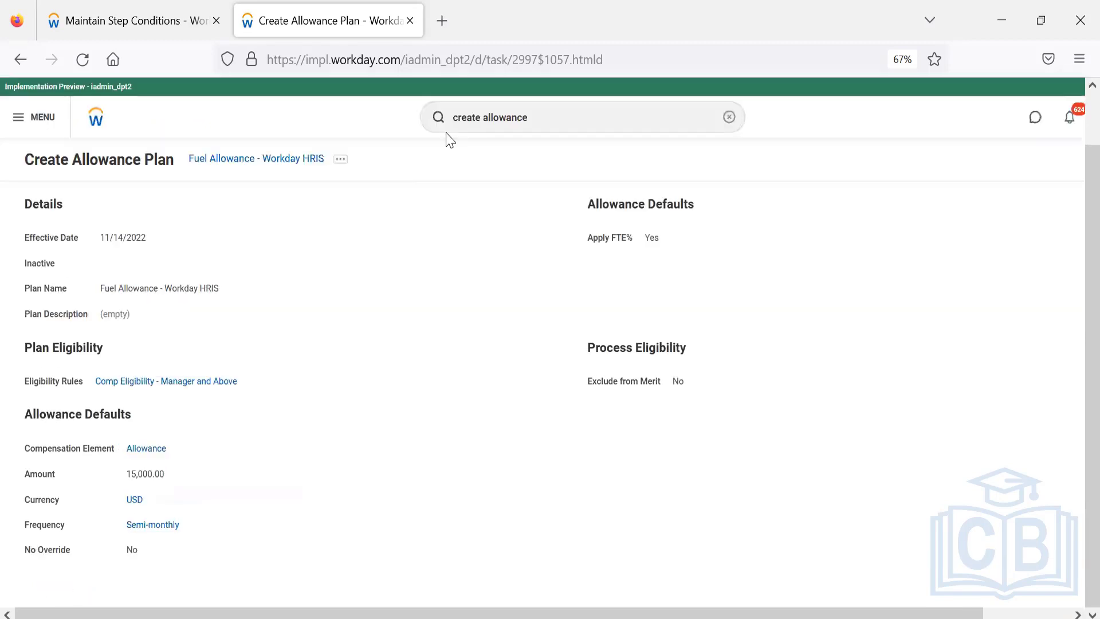
Copy the new allowance plan's name and record "Fuel Allowance - Workday HRIS" under the salary plan in the Notepad notes
{"action": "right_click", "coordinate": [257, 170]}
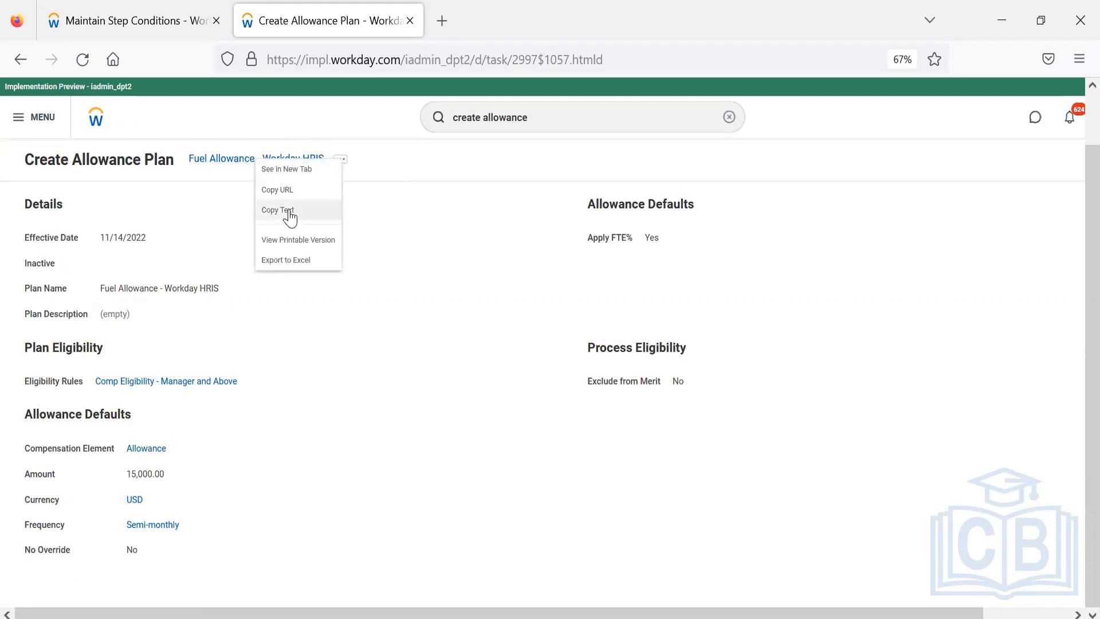
{"action": "left_click", "coordinate": [289, 212]}
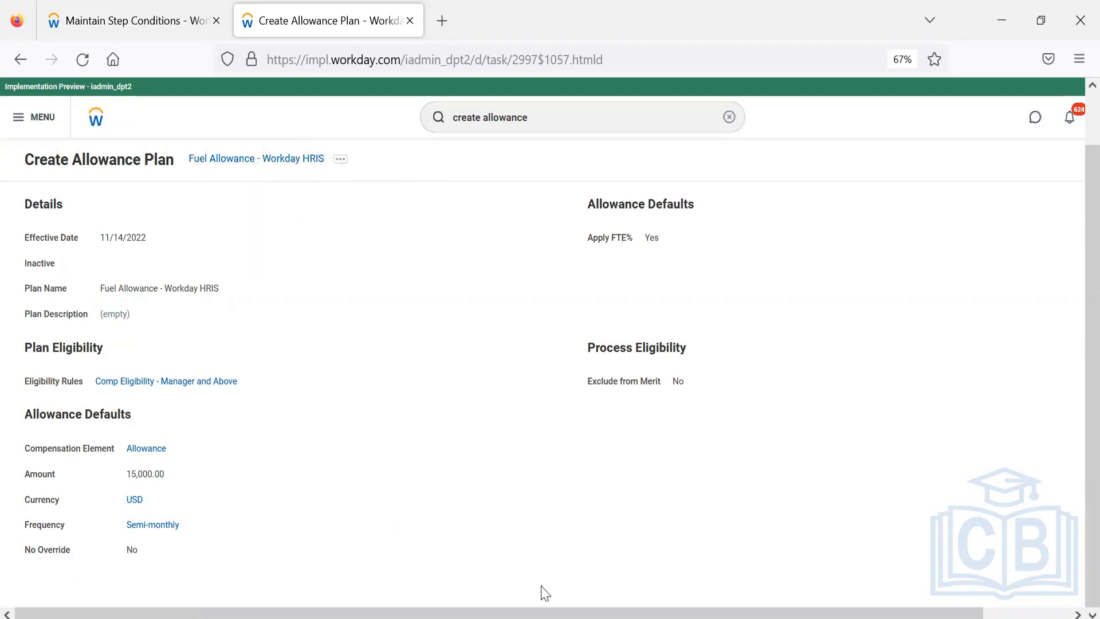
{"action": "left_click", "coordinate": [715, 612]}
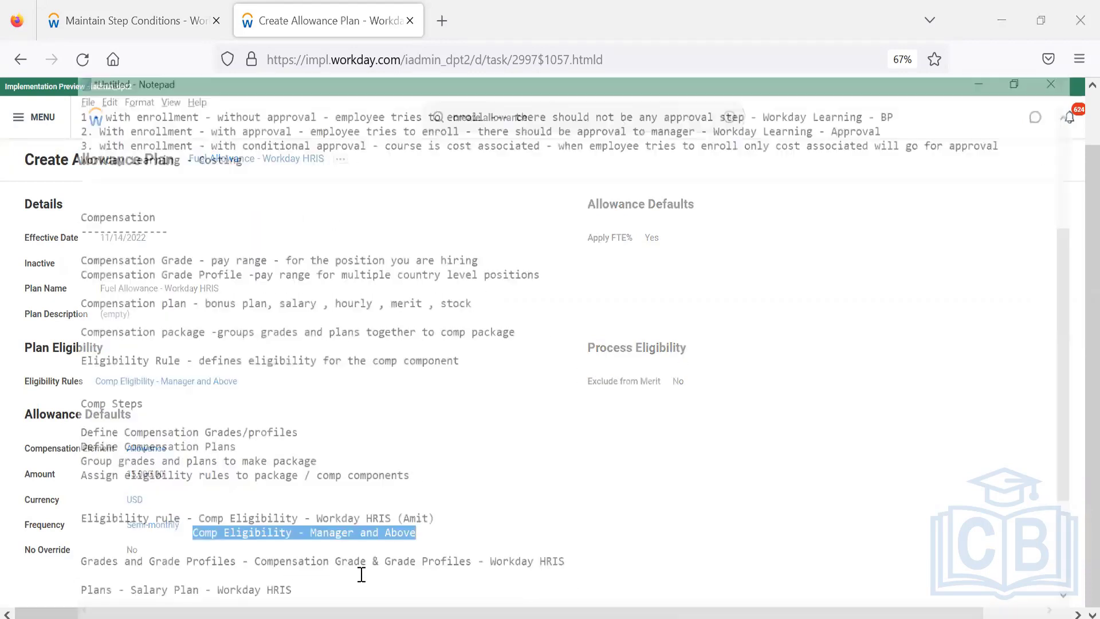
{"action": "left_click", "coordinate": [322, 560]}
{"action": "key", "text": "Return"}
{"action": "scroll", "coordinate": [319, 443], "scroll_direction": "down", "scroll_amount": 4}
{"action": "key", "text": "Return"}
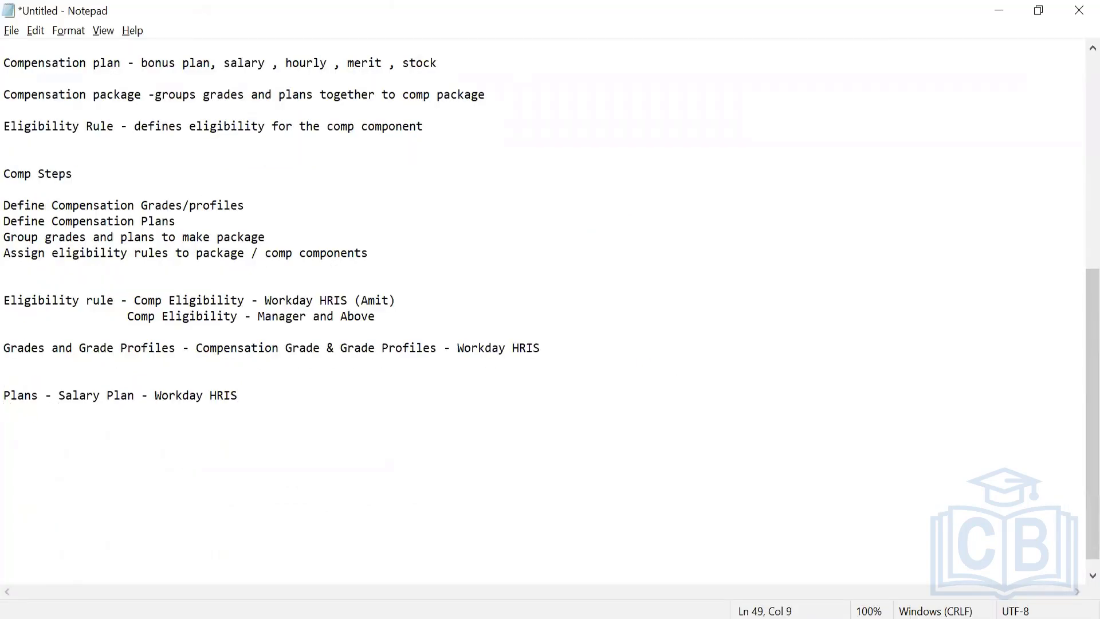
{"action": "type", "text": "Fuel Allowance - Workday HRIS"}
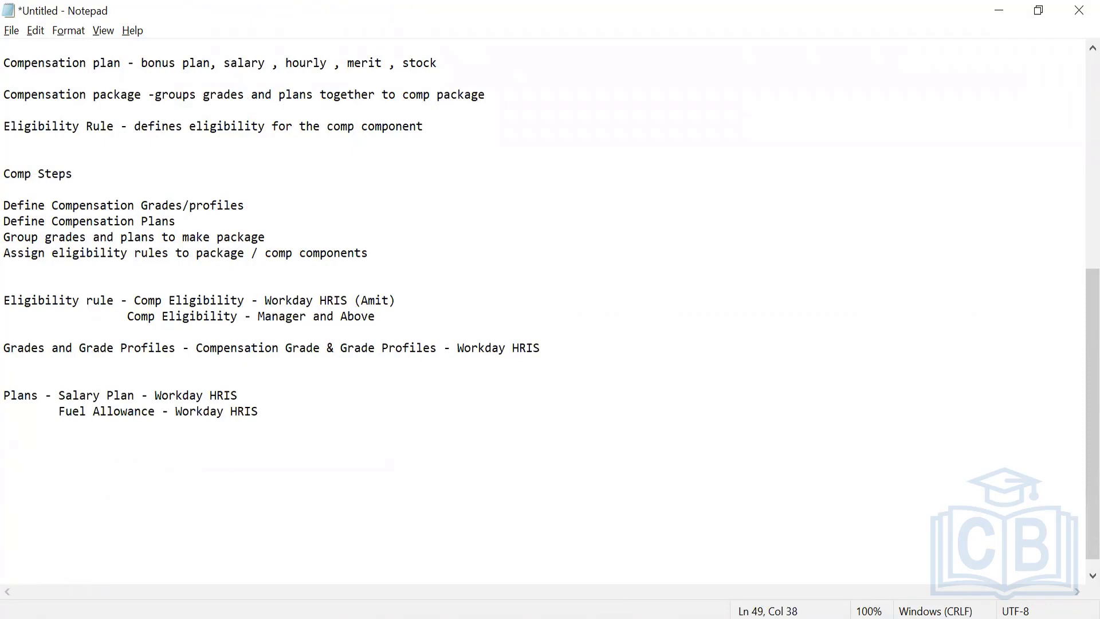
Return to Workday and open the Fuel Allowance - Workday HRIS plan for editing
{"action": "key", "text": "alt+Tab"}
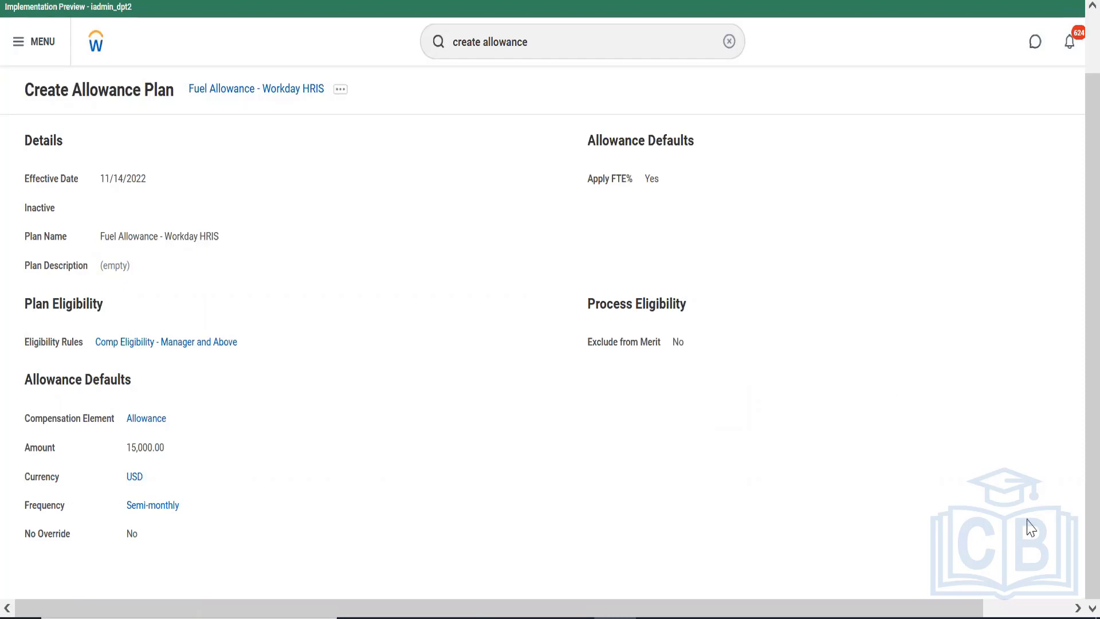
{"action": "scroll", "coordinate": [1076, 283], "scroll_direction": "down", "scroll_amount": 1}
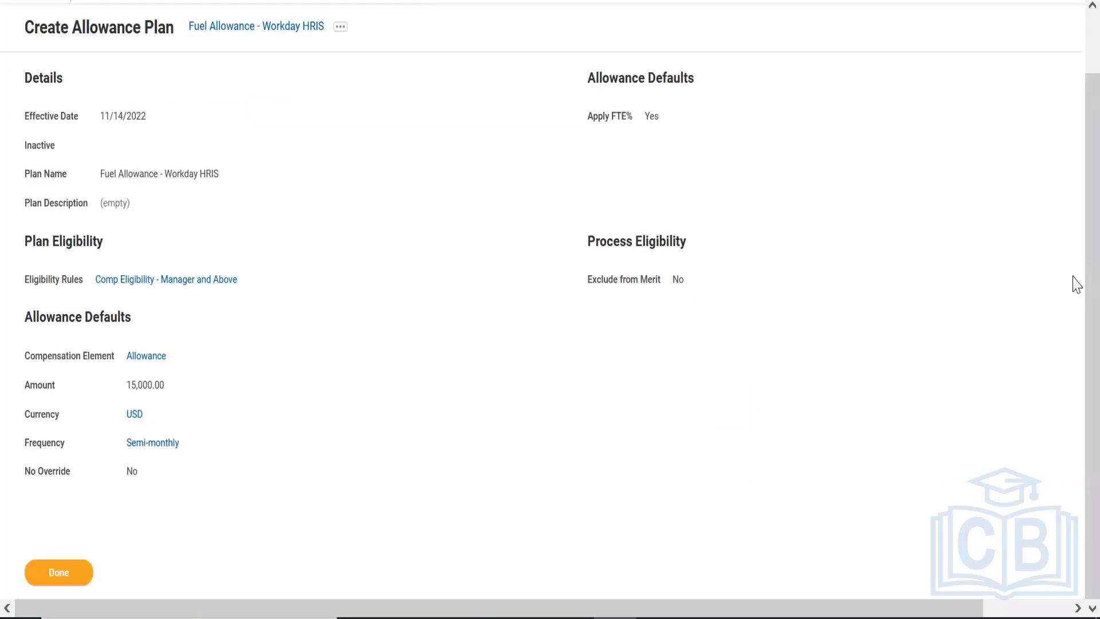
{"action": "scroll", "coordinate": [1076, 192], "scroll_direction": "up", "scroll_amount": 1}
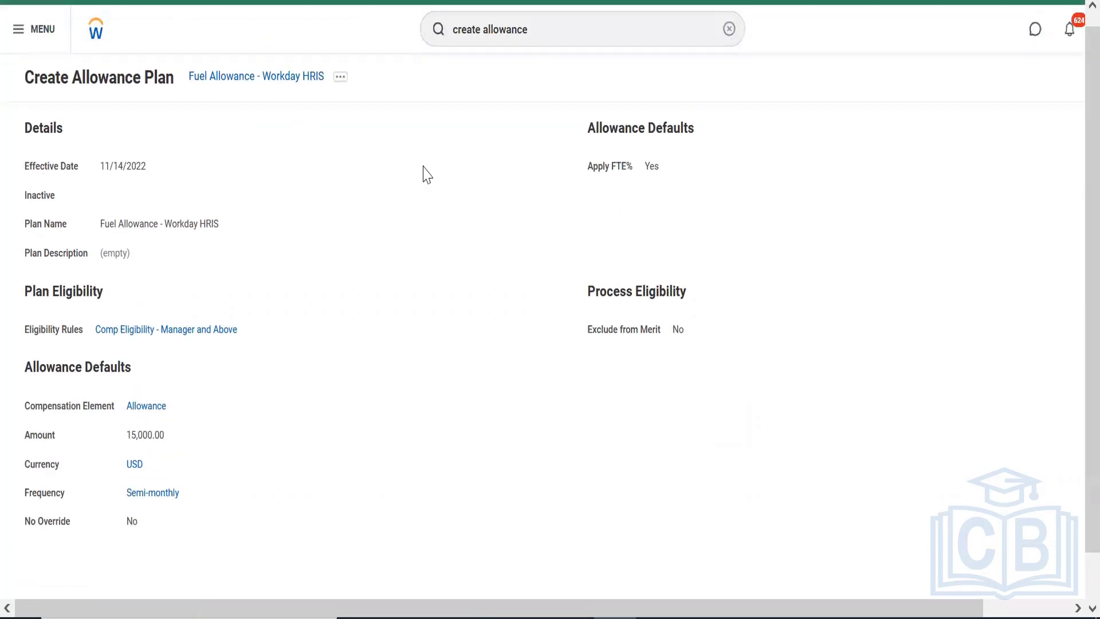
{"action": "left_click", "coordinate": [341, 77]}
{"action": "mouse_move", "coordinate": [405, 156]}
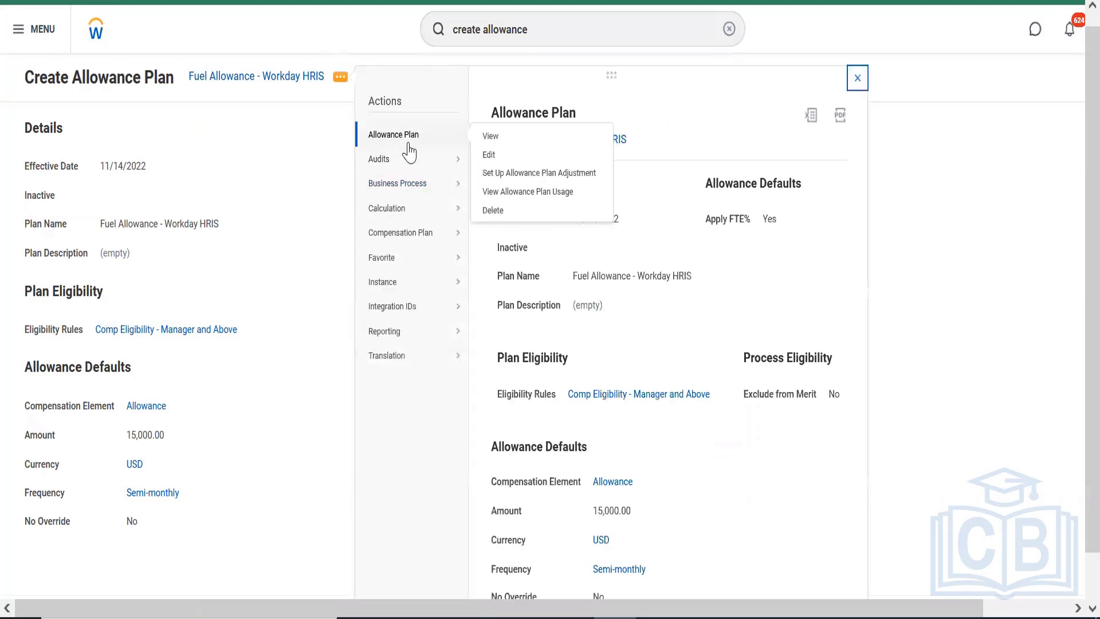
{"action": "left_click", "coordinate": [499, 158]}
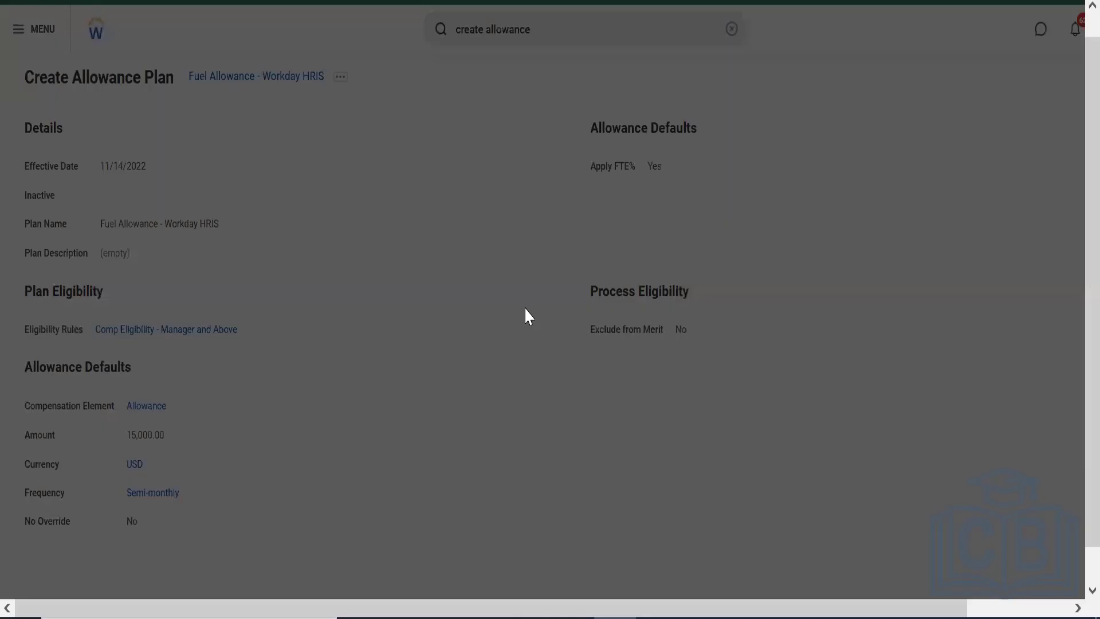
Set the effective date of the Fuel Allowance plan edit to 11/14/2022 and proceed to the plan's editable details
{"action": "left_click", "coordinate": [554, 174]}
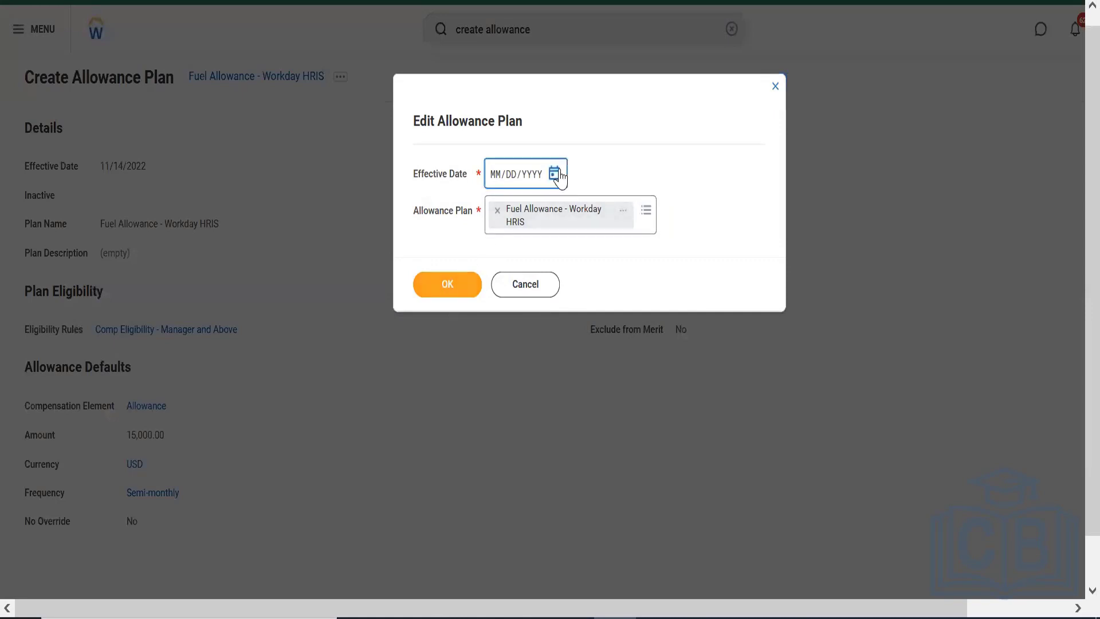
{"action": "left_click", "coordinate": [617, 289]}
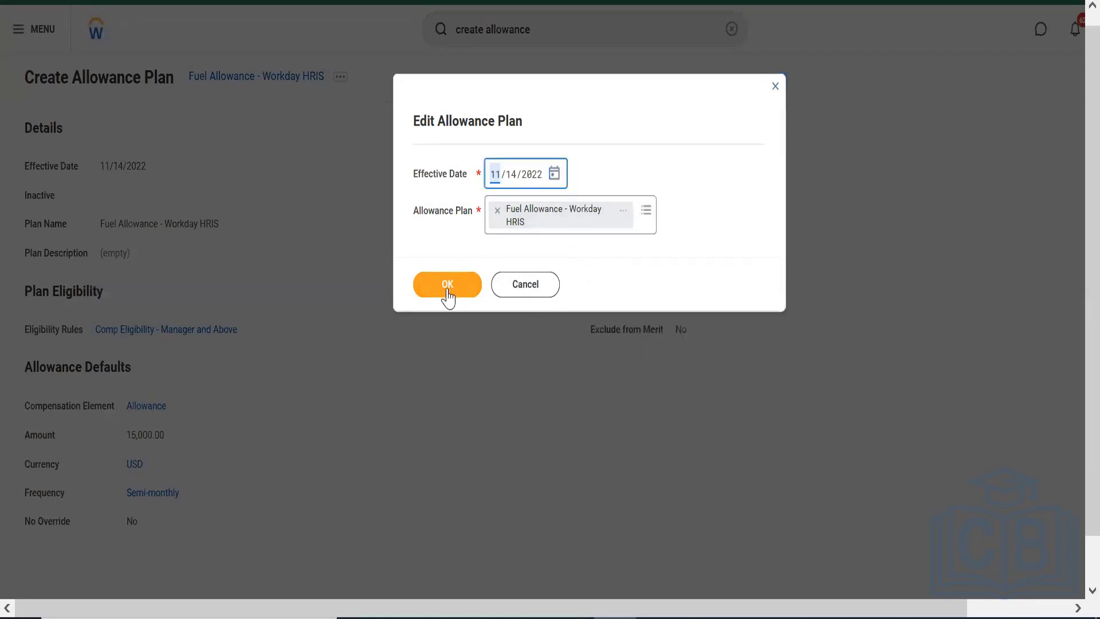
{"action": "left_click", "coordinate": [448, 290]}
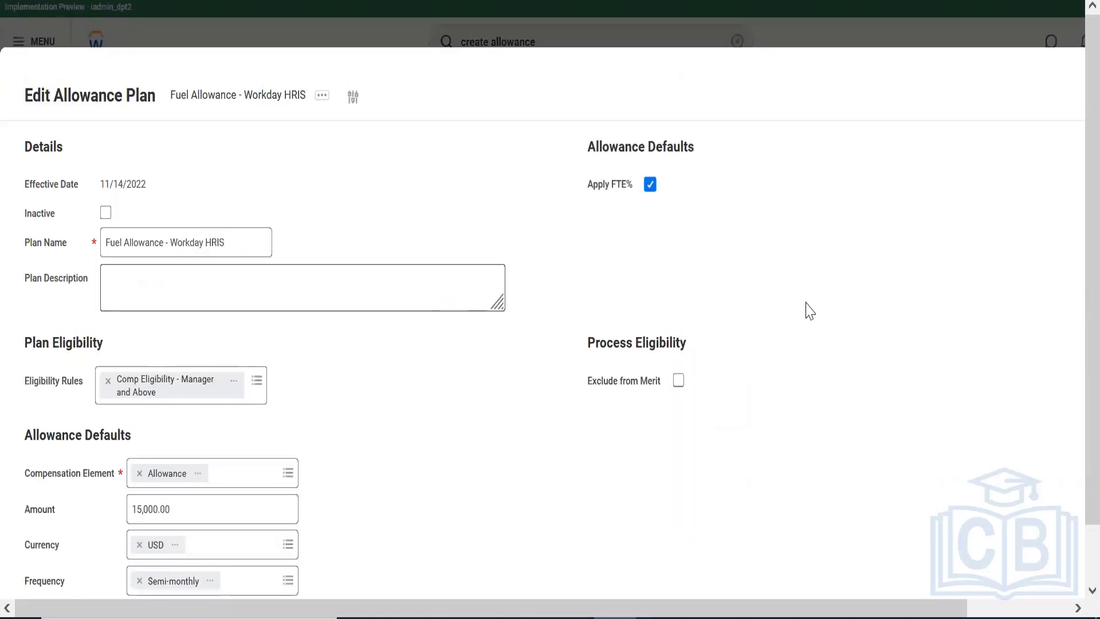
Add two rows to the Allowance Plan Profiles table of the Fuel Allowance plan
{"action": "scroll", "coordinate": [1076, 269], "scroll_direction": "down", "scroll_amount": 1}
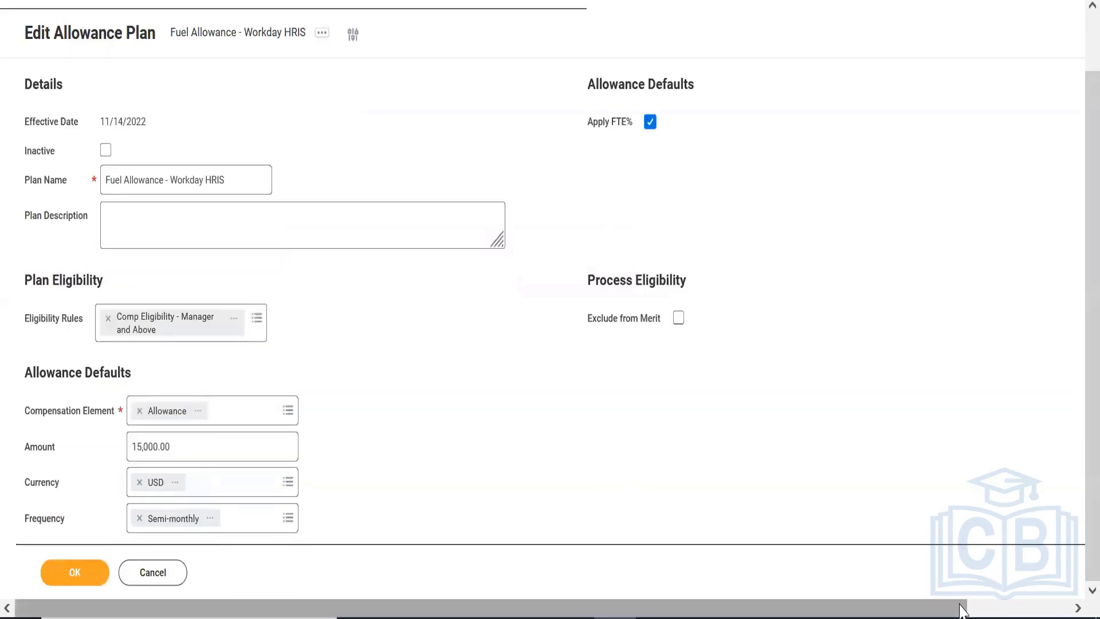
{"action": "left_click_drag", "start_coordinate": [963, 605], "coordinate": [1052, 602]}
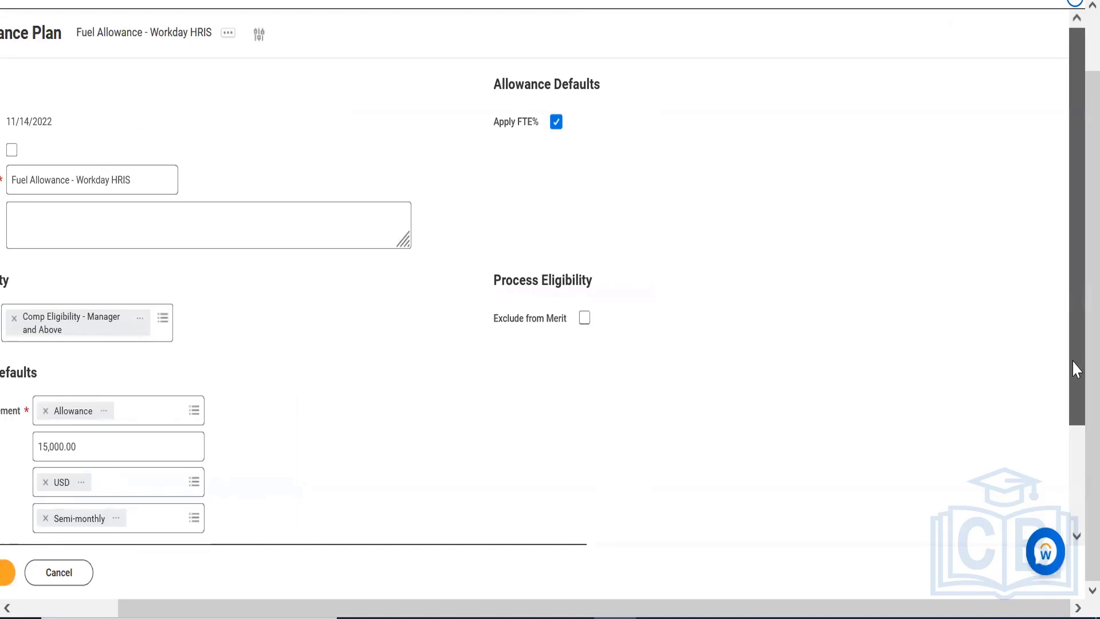
{"action": "left_click_drag", "start_coordinate": [1072, 360], "coordinate": [1077, 467]}
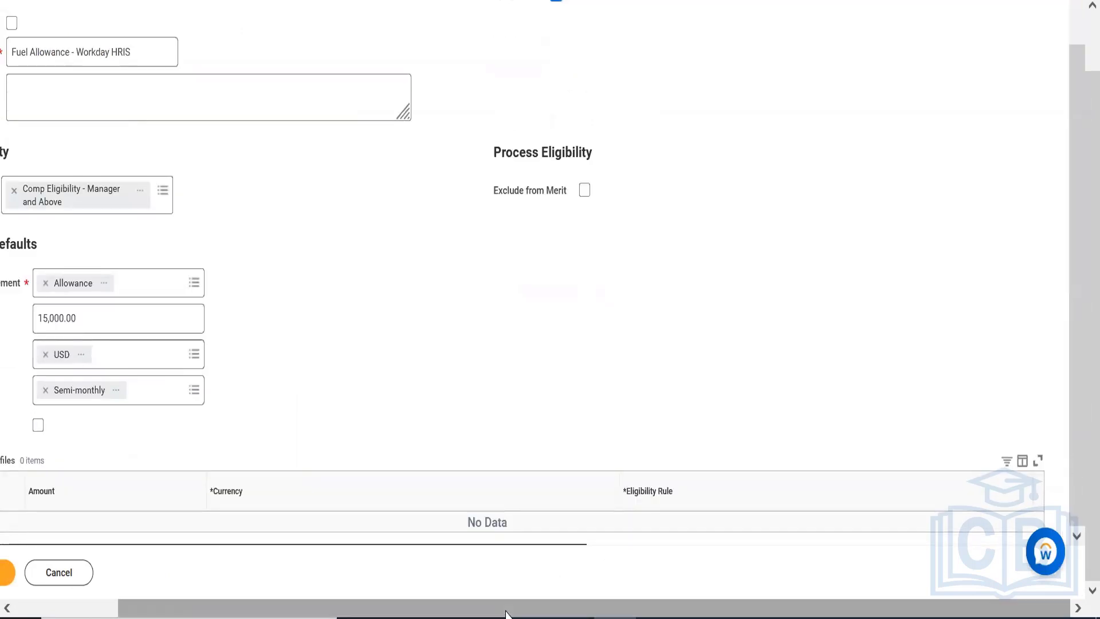
{"action": "left_click_drag", "start_coordinate": [527, 613], "coordinate": [336, 617]}
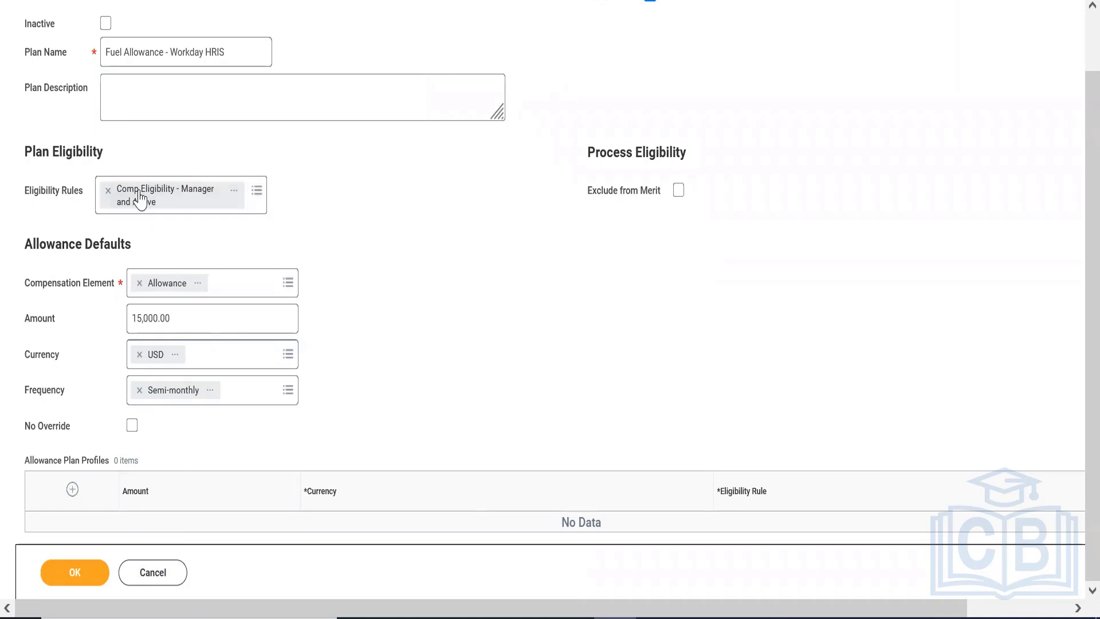
{"action": "left_click", "coordinate": [72, 489]}
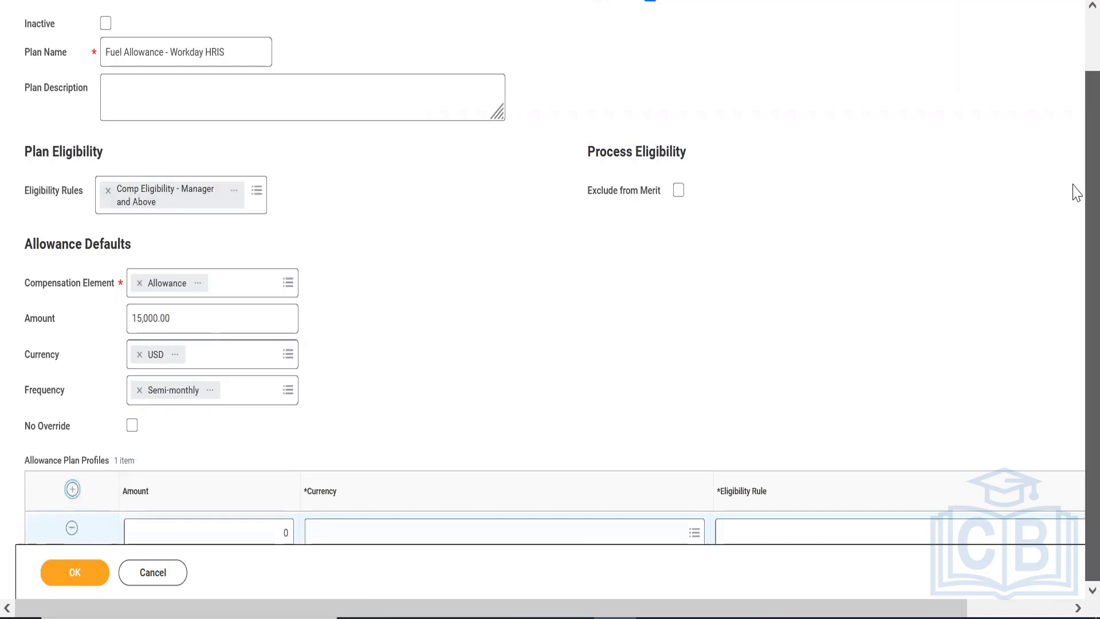
{"action": "left_click", "coordinate": [72, 490]}
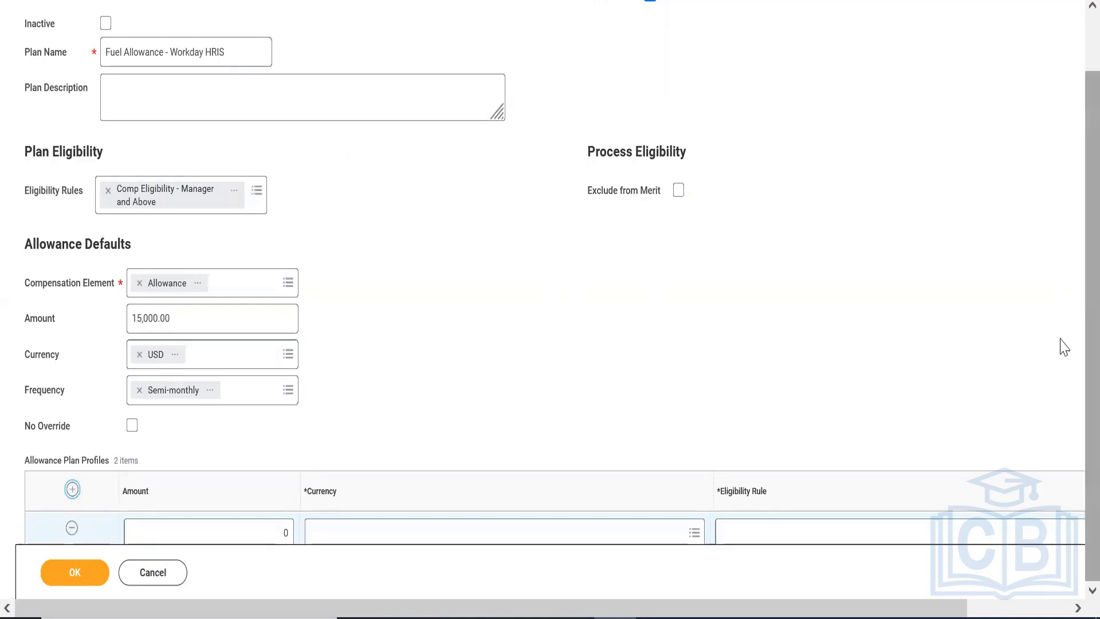
{"action": "left_click_drag", "start_coordinate": [902, 609], "coordinate": [999, 606]}
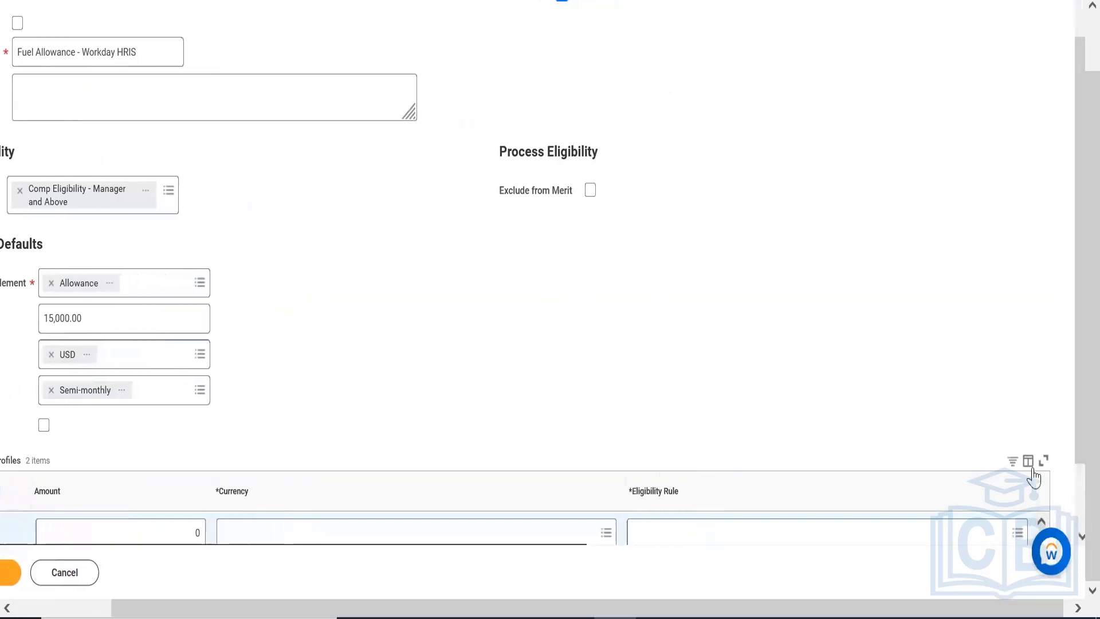
{"action": "left_click_drag", "start_coordinate": [1073, 251], "coordinate": [1073, 352]}
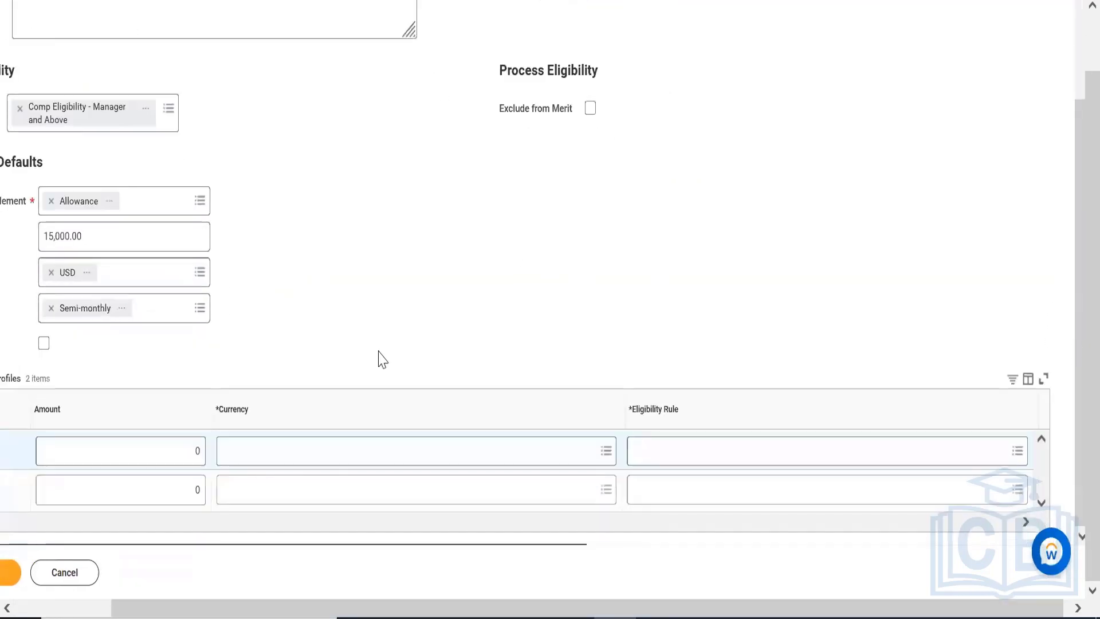
Fill the first allowance profile with amount 10,000, currency USD and eligibility rule "Location/Job Family - USA Texas (Non-CS)"
{"action": "left_click", "coordinate": [91, 461]}
{"action": "type", "text": "10000"}
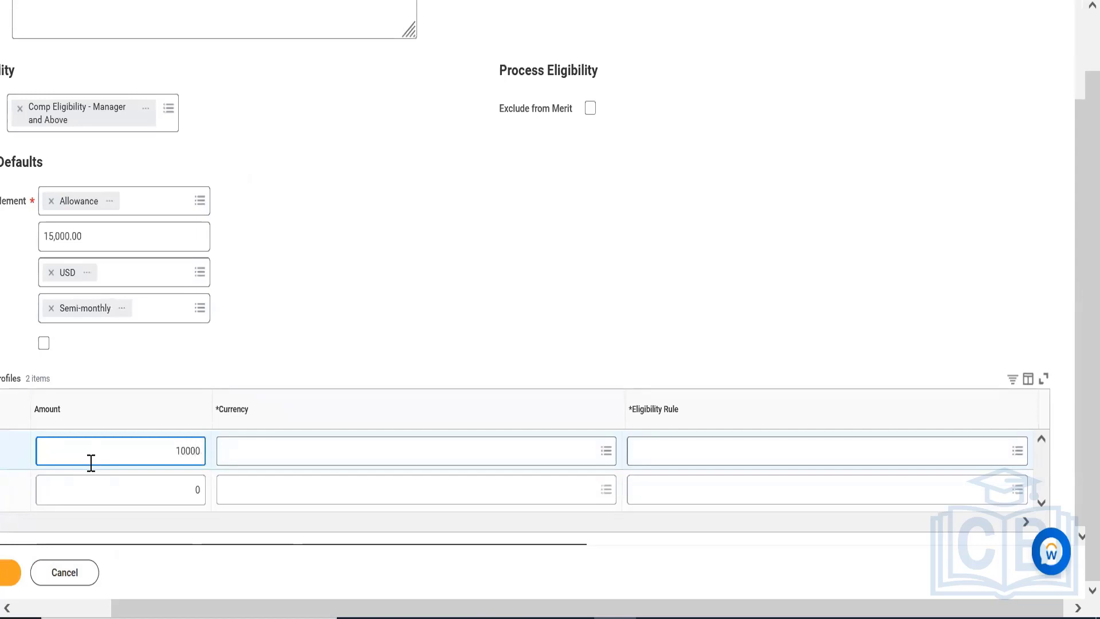
{"action": "left_click", "coordinate": [350, 444]}
{"action": "type", "text": "u"}
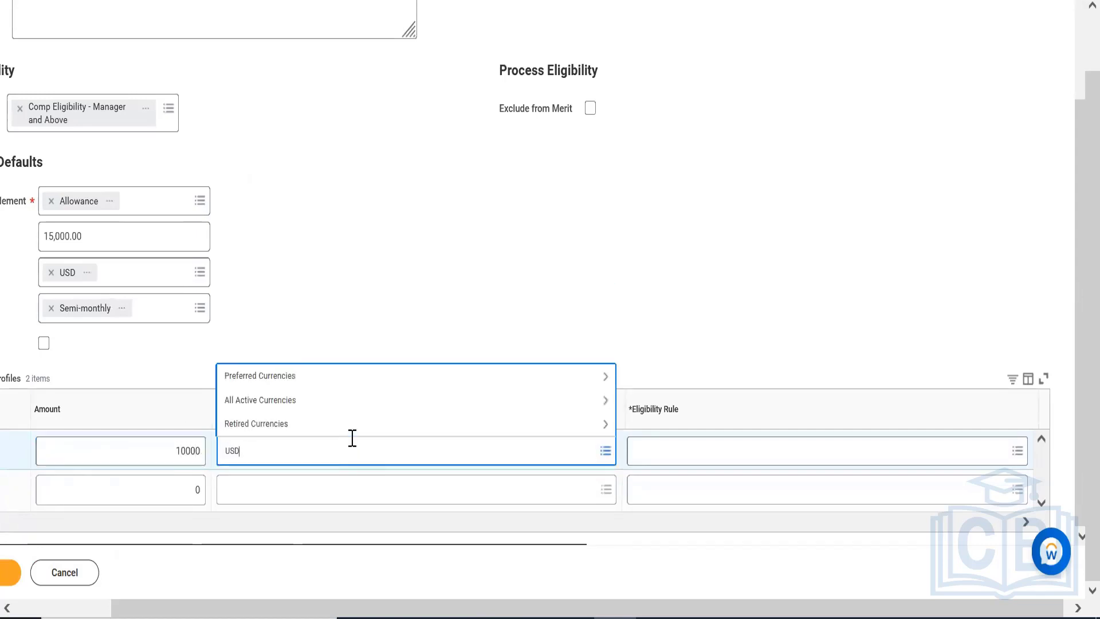
{"action": "type", "text": "SD"}
{"action": "key", "text": "Return"}
{"action": "left_click", "coordinate": [652, 450]}
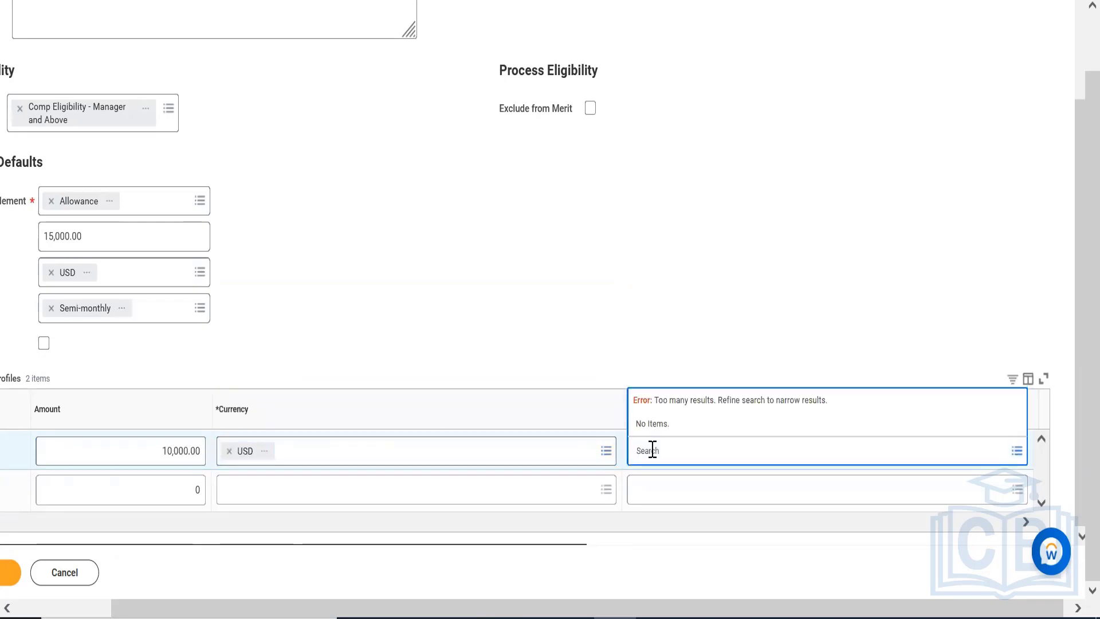
{"action": "type", "text": "Texa"}
{"action": "key", "text": "Return"}
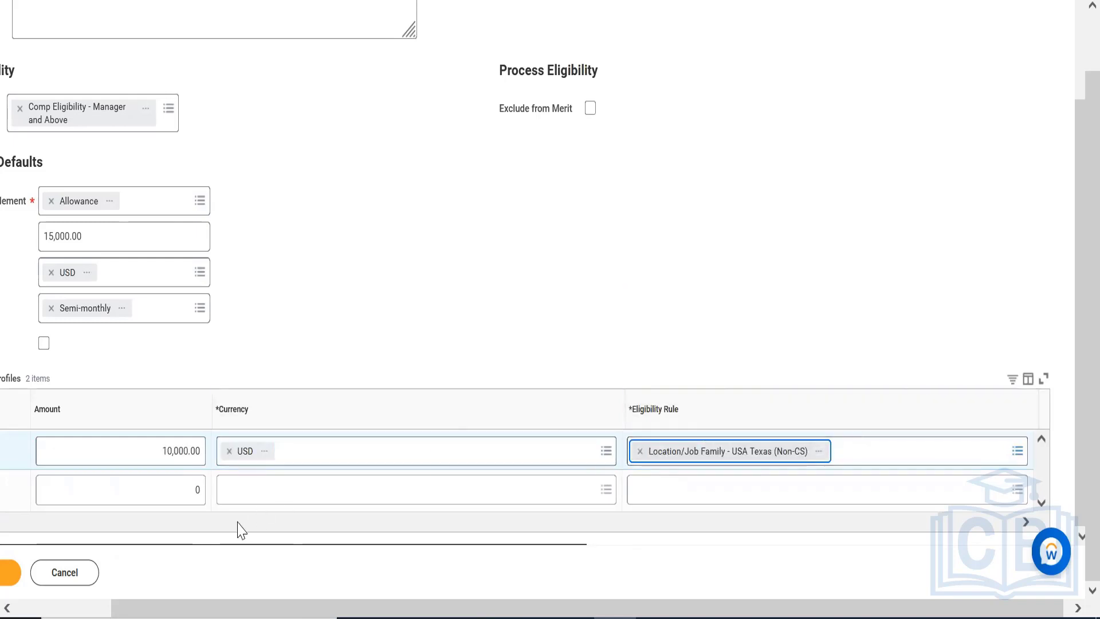
Fill the second allowance profile with amount 12,000, currency USD and eligibility rule "Location=Dallas"
{"action": "left_click", "coordinate": [147, 491]}
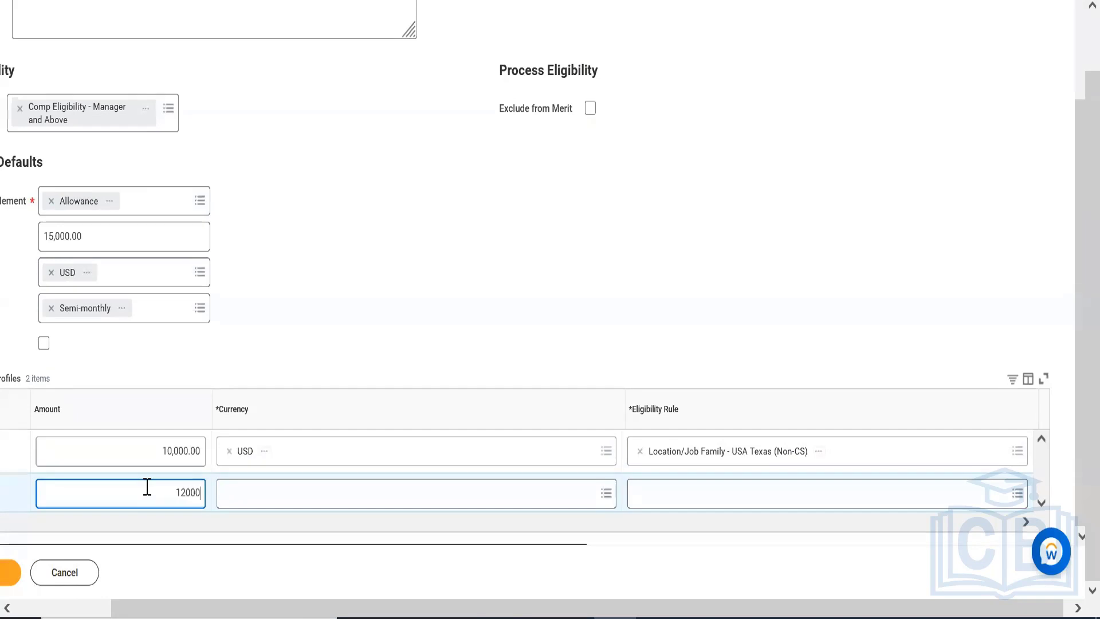
{"action": "left_click", "coordinate": [301, 486]}
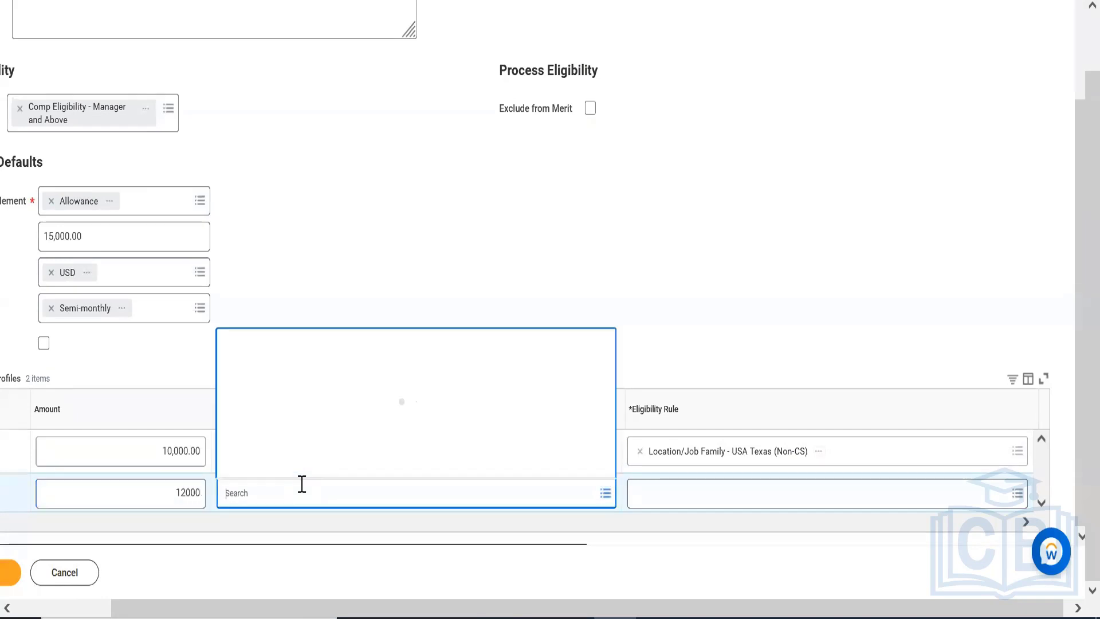
{"action": "type", "text": "uSD"}
{"action": "key", "text": "Return"}
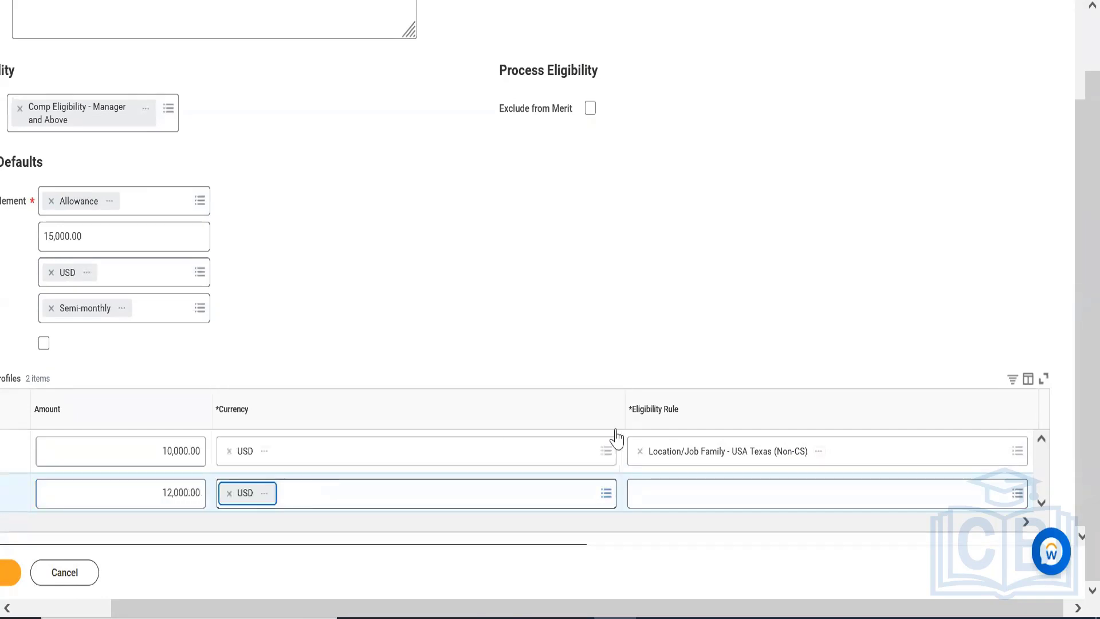
{"action": "left_click", "coordinate": [701, 491]}
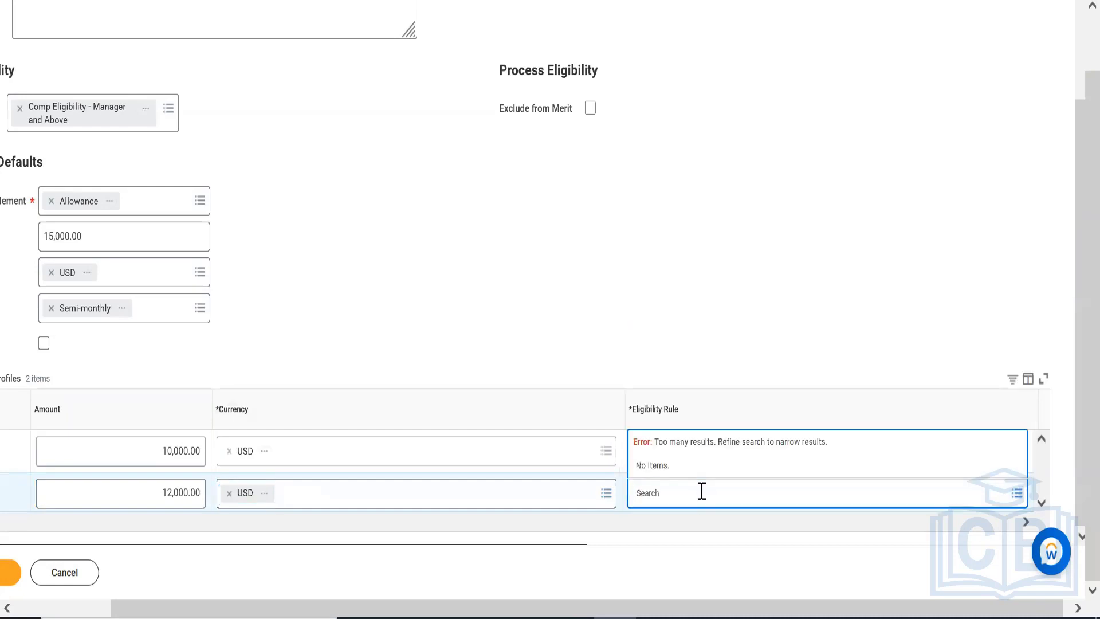
{"action": "type", "text": "Dallas"}
{"action": "key", "text": "Return"}
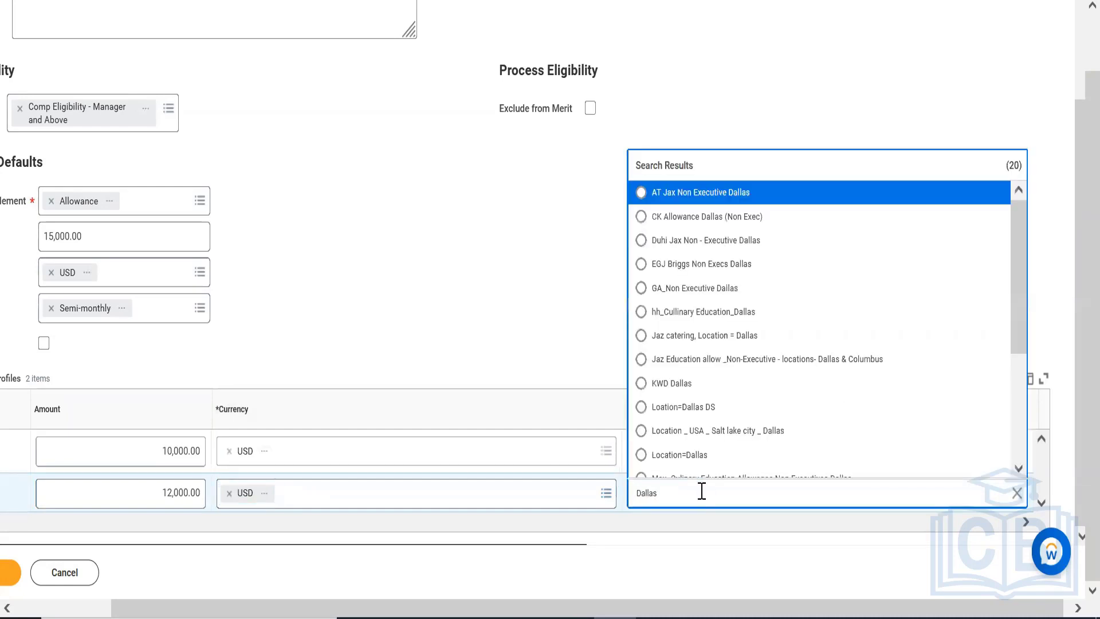
{"action": "left_click", "coordinate": [681, 455]}
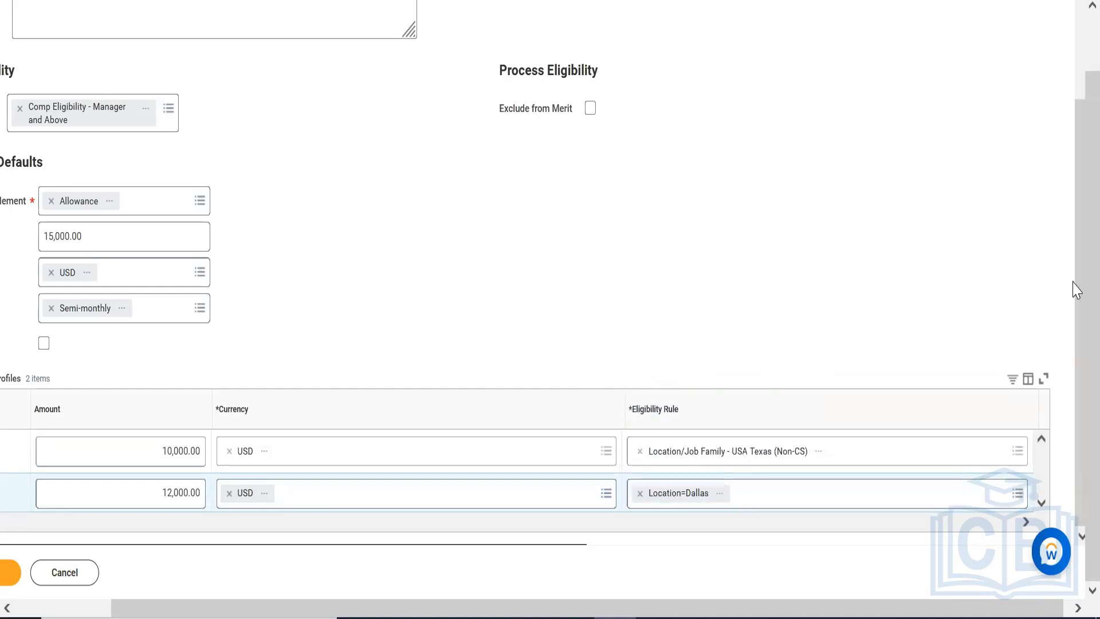
Submit the allowance plan changes and review the saved plan with its profiles
{"action": "left_click", "coordinate": [92, 608]}
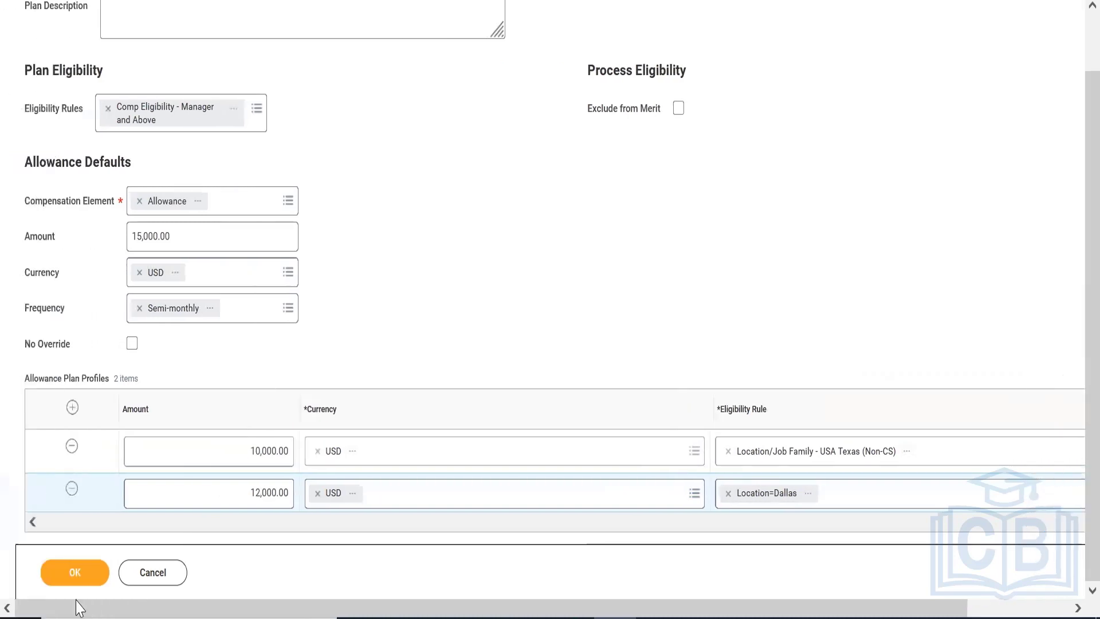
{"action": "left_click", "coordinate": [59, 573]}
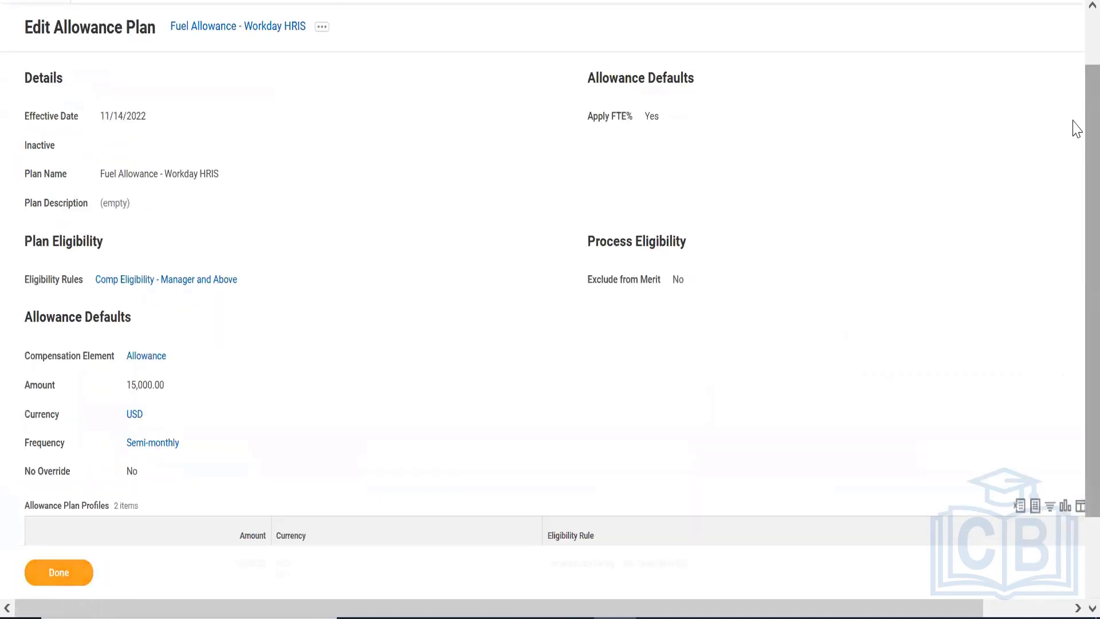
{"action": "scroll", "coordinate": [1076, 335], "scroll_direction": "down", "scroll_amount": 2}
{"action": "scroll", "coordinate": [1074, 66], "scroll_direction": "up", "scroll_amount": 3}
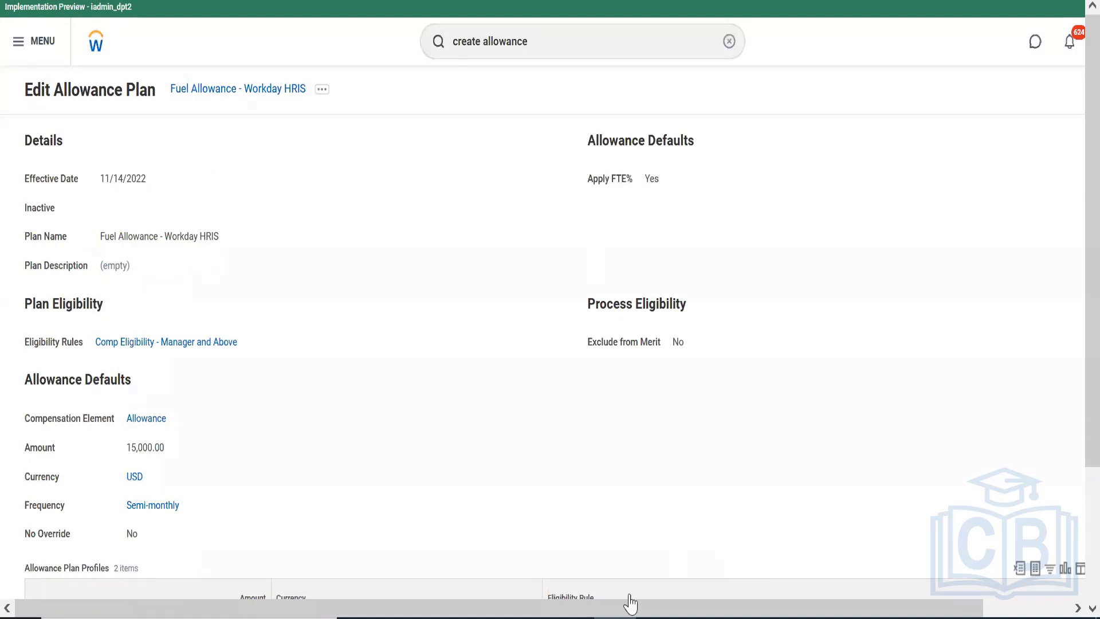
Switch to the Notepad notes, review the Comp Steps list and add the line "Create a Comp Package" below "Define Compensation Plans"
{"action": "left_click", "coordinate": [657, 618]}
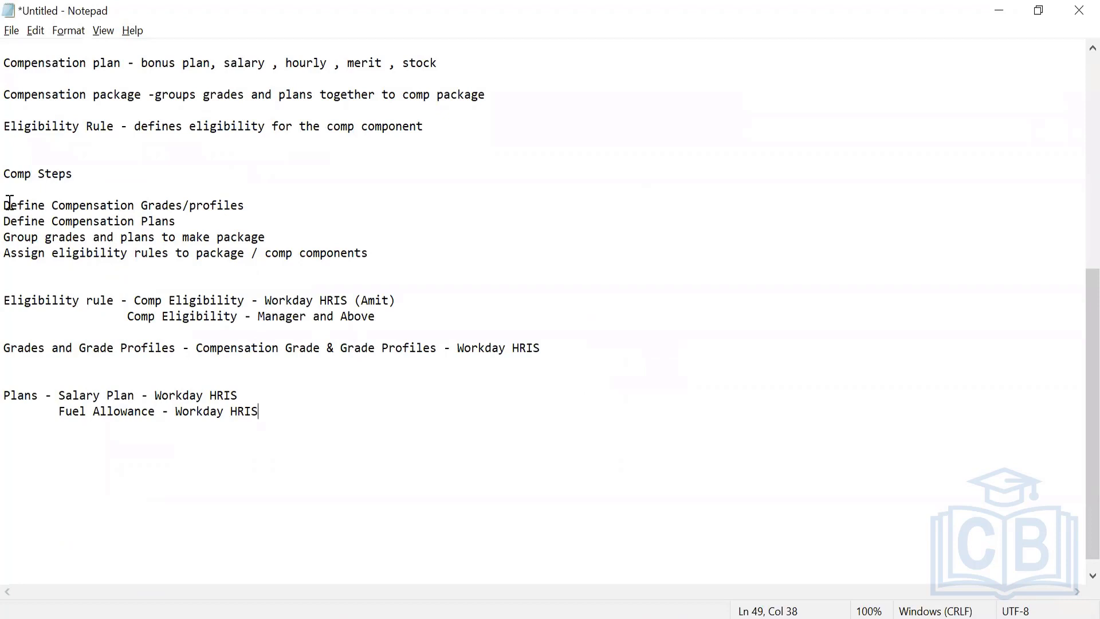
{"action": "left_click_drag", "start_coordinate": [4, 205], "coordinate": [273, 212]}
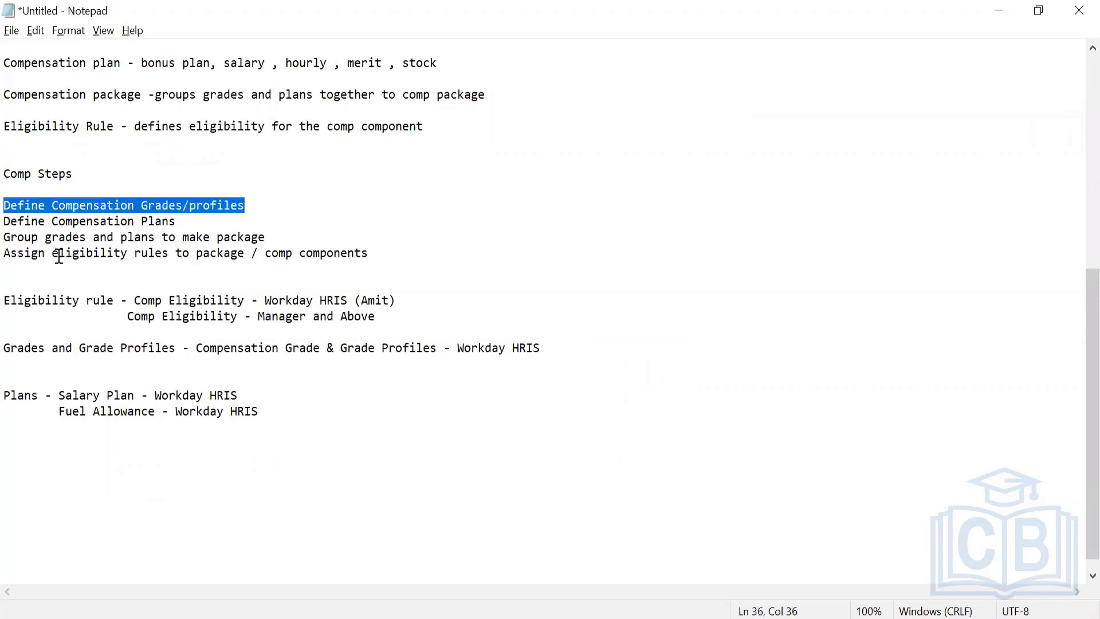
{"action": "left_click_drag", "start_coordinate": [5, 253], "coordinate": [373, 270]}
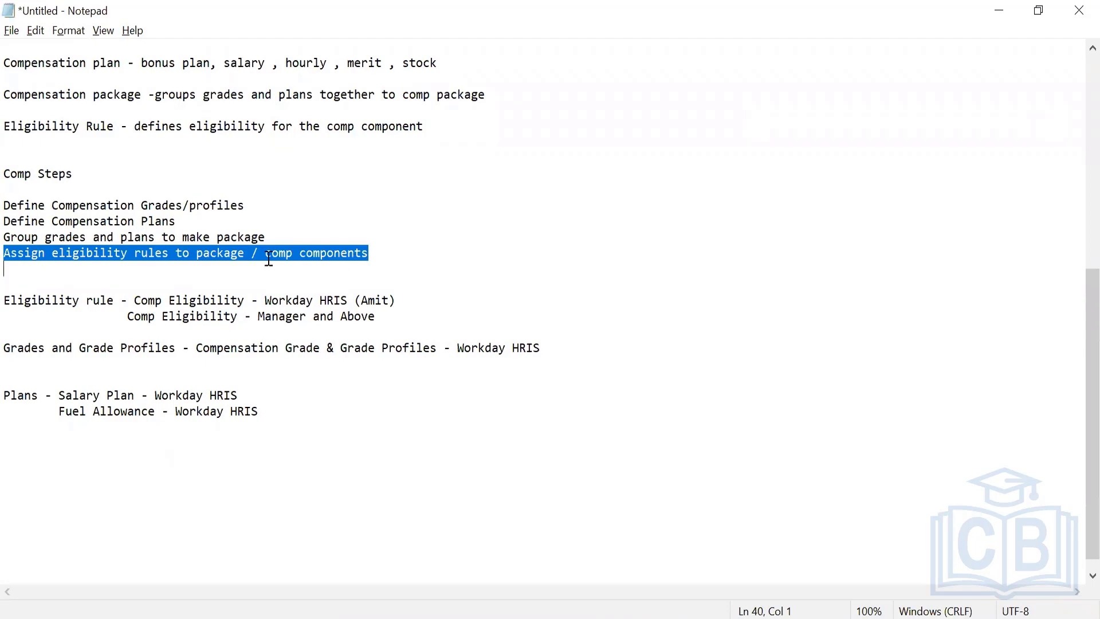
{"action": "left_click_drag", "start_coordinate": [288, 236], "coordinate": [222, 237]}
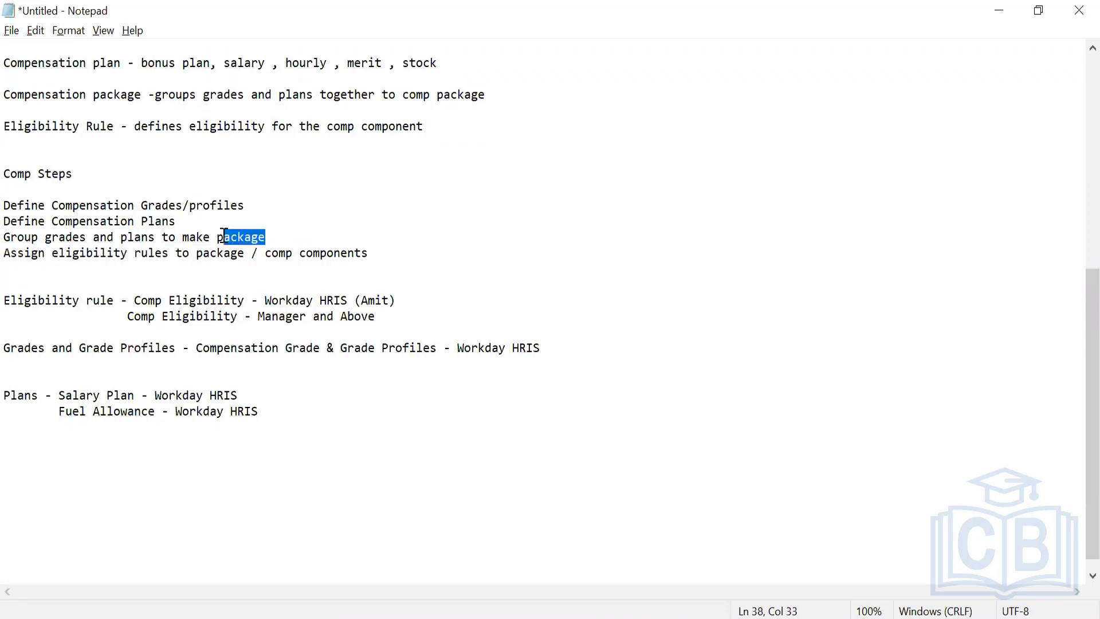
{"action": "left_click", "coordinate": [178, 224]}
{"action": "key", "text": "Return"}
{"action": "type", "text": "Crea"}
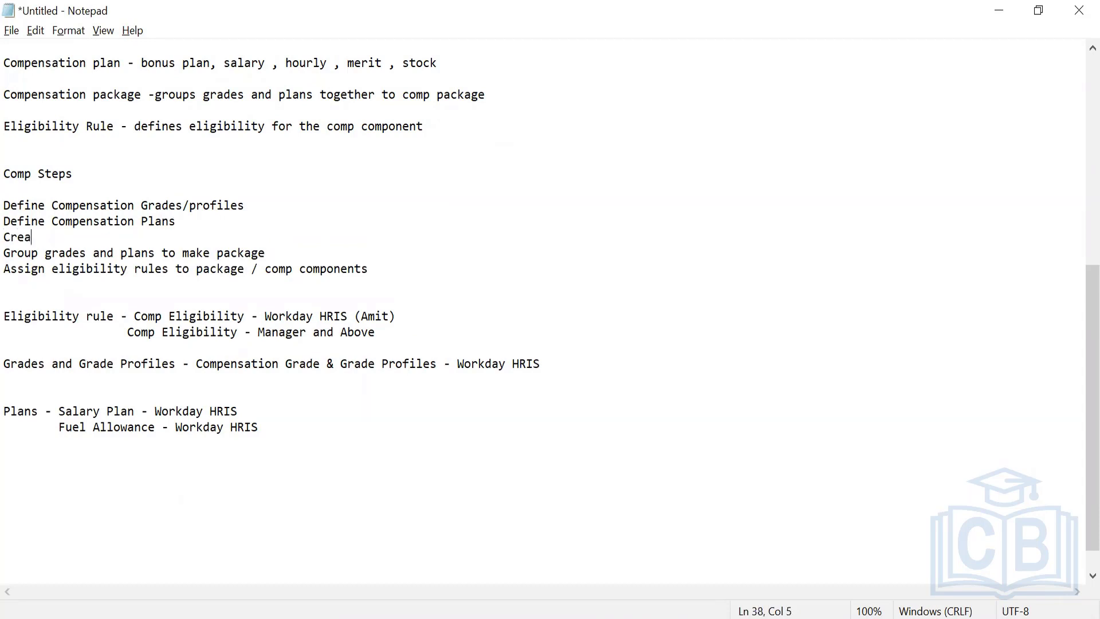
{"action": "type", "text": "te a Comp Pac"}
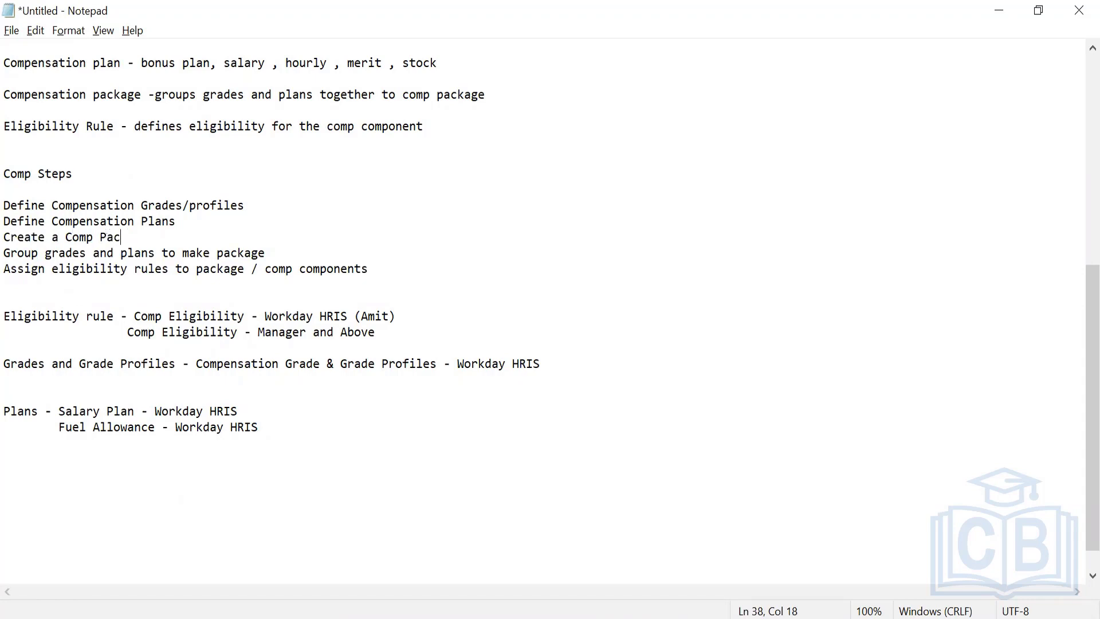
{"action": "type", "text": "jkage"}
{"action": "left_click_drag", "start_coordinate": [5, 236], "coordinate": [8, 252]}
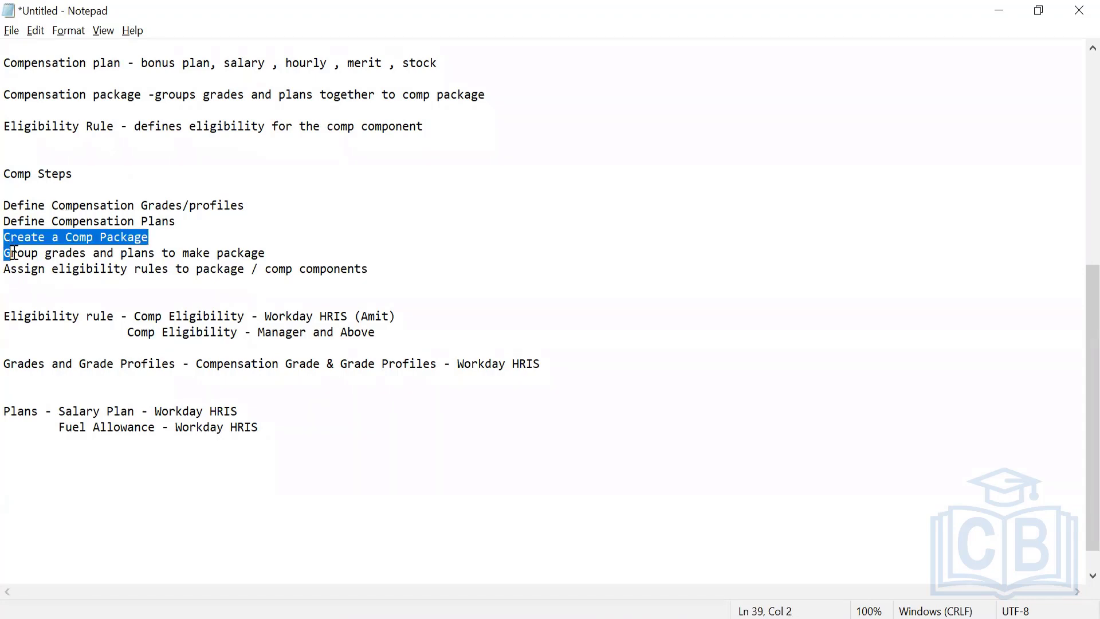
{"action": "left_click_drag", "start_coordinate": [268, 253], "coordinate": [9, 253]}
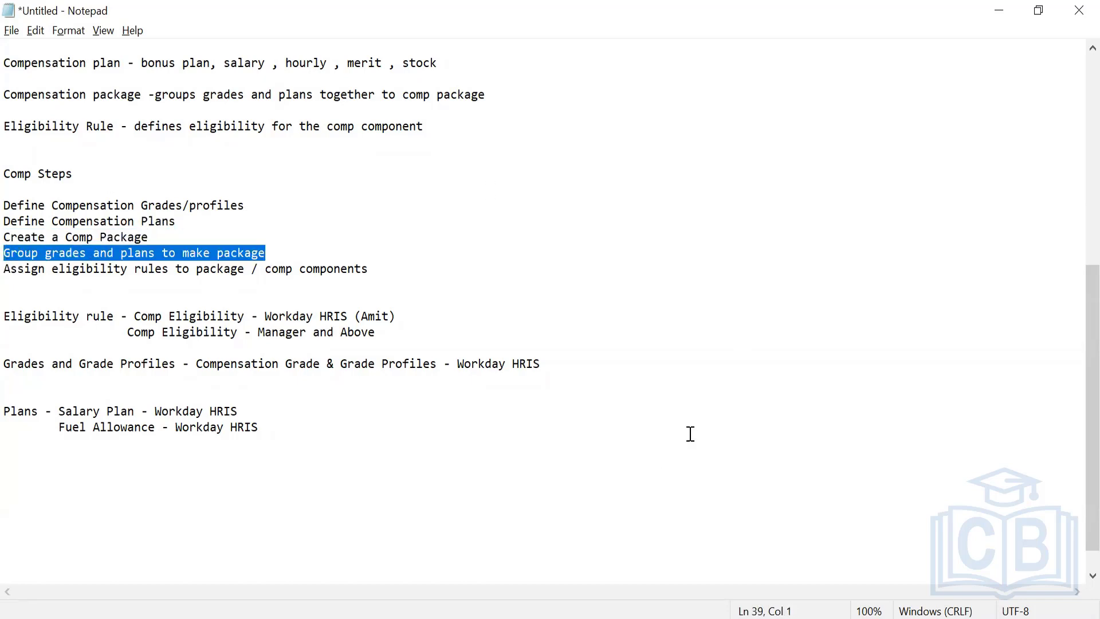
Switch to Workday and start the Create Compensation Package task with effective date 11/14/2022
{"action": "key", "text": "alt+Tab"}
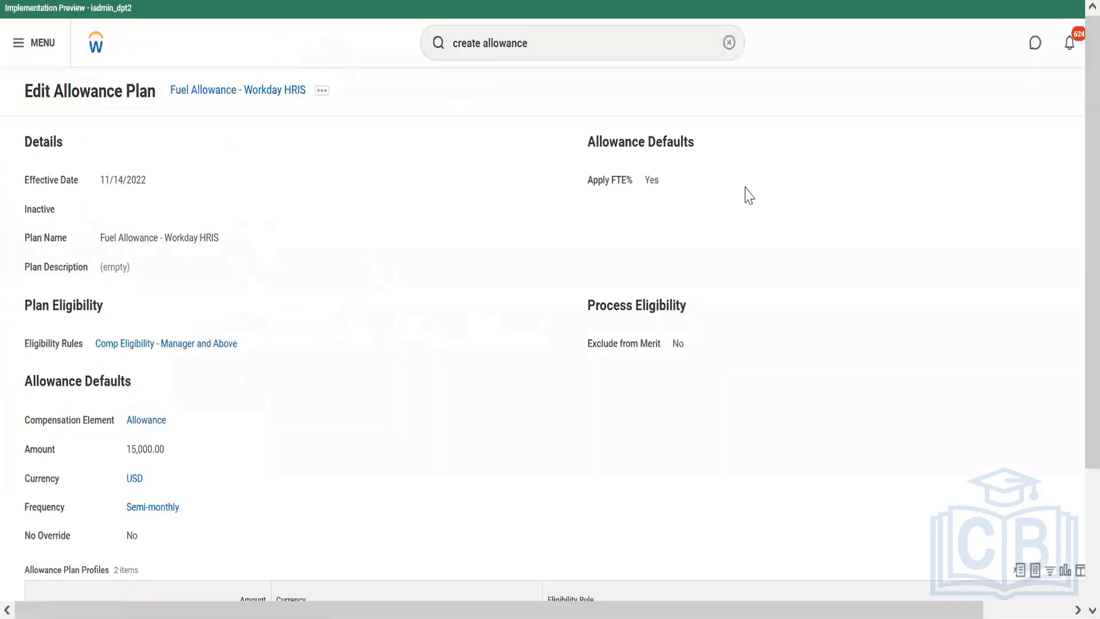
{"action": "triple_click", "coordinate": [582, 36]}
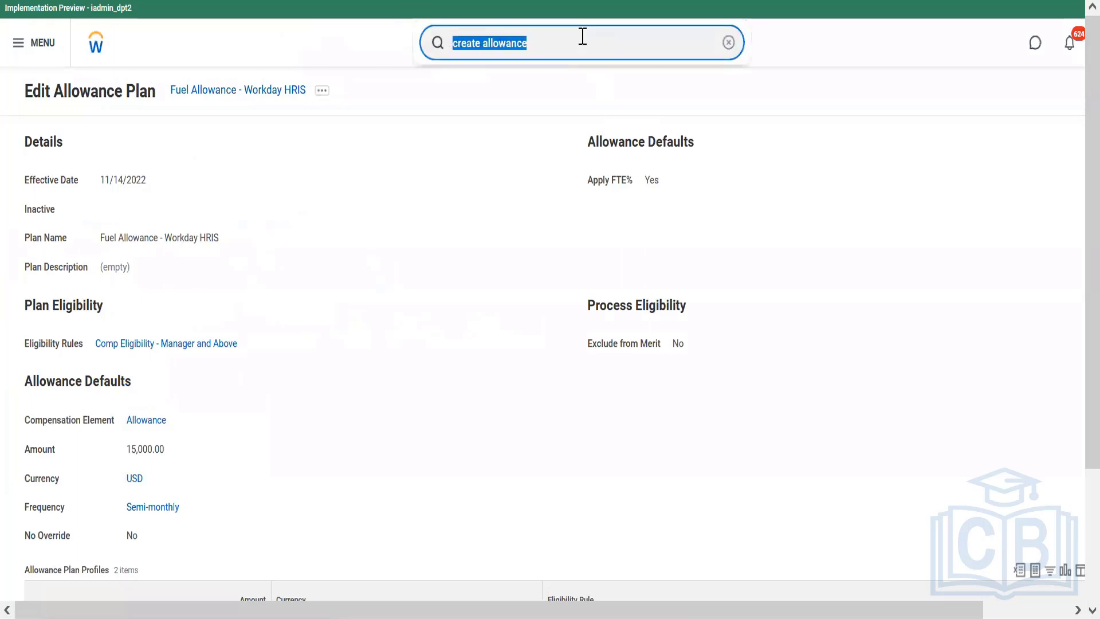
{"action": "type", "text": "create"}
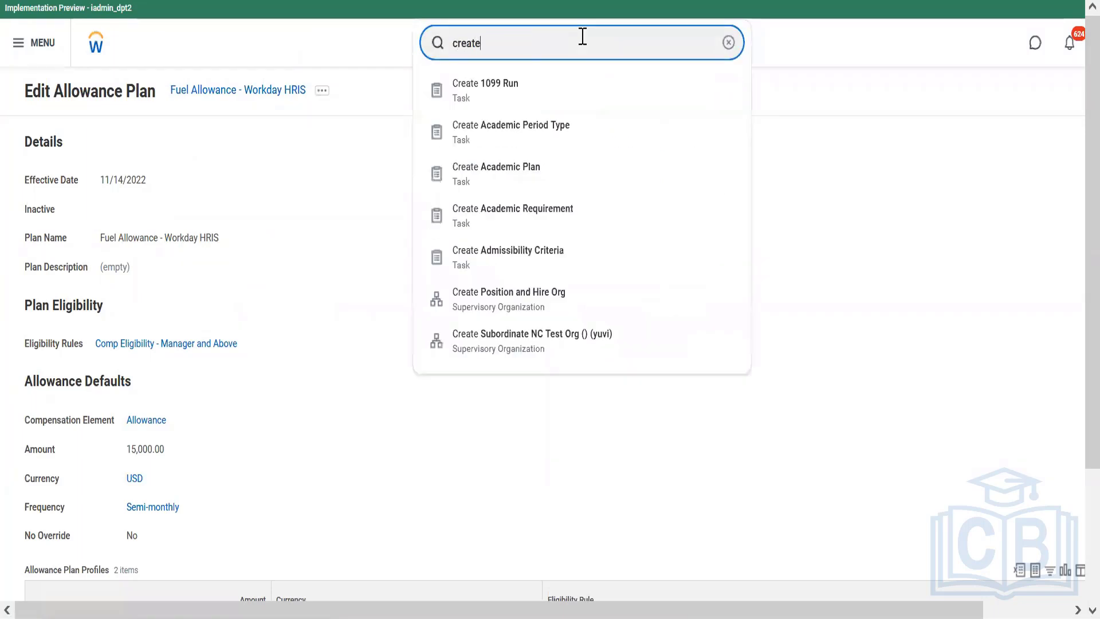
{"action": "type", "text": " compensation pack"}
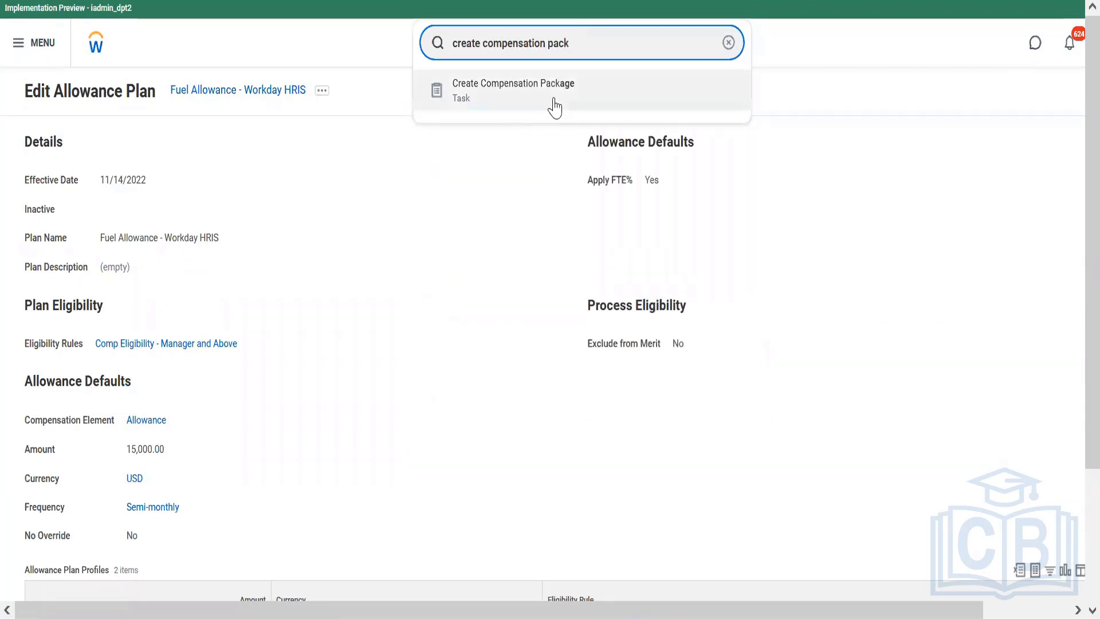
{"action": "left_click", "coordinate": [555, 107]}
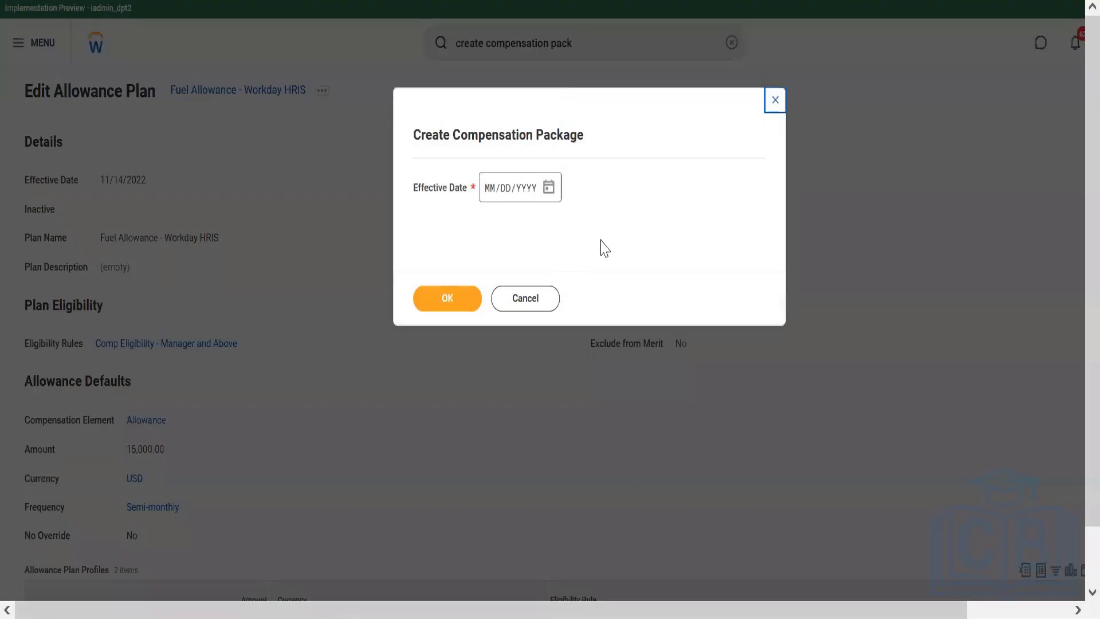
{"action": "left_click", "coordinate": [553, 200]}
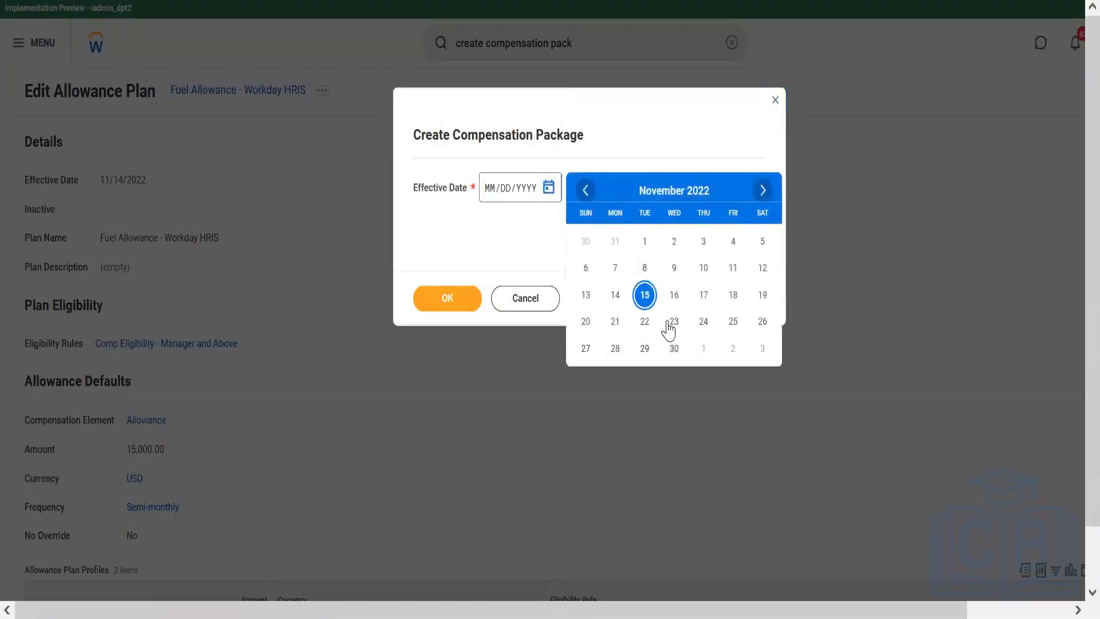
{"action": "left_click", "coordinate": [616, 295]}
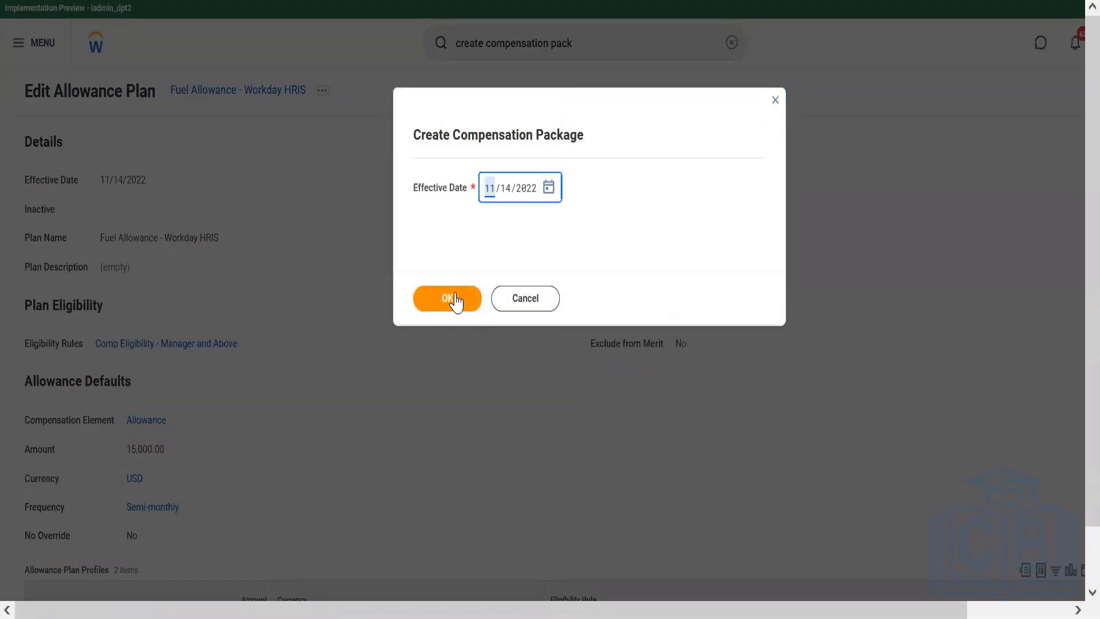
{"action": "left_click", "coordinate": [457, 299]}
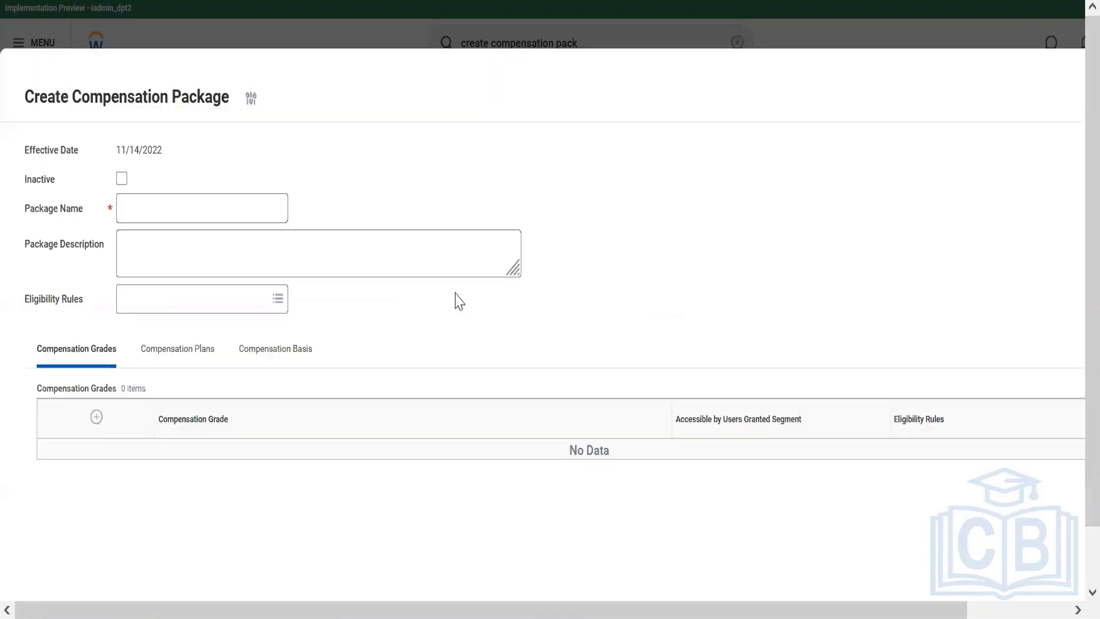
Name the package "Compensation Package - Workday HRIS"
{"action": "left_click", "coordinate": [167, 208]}
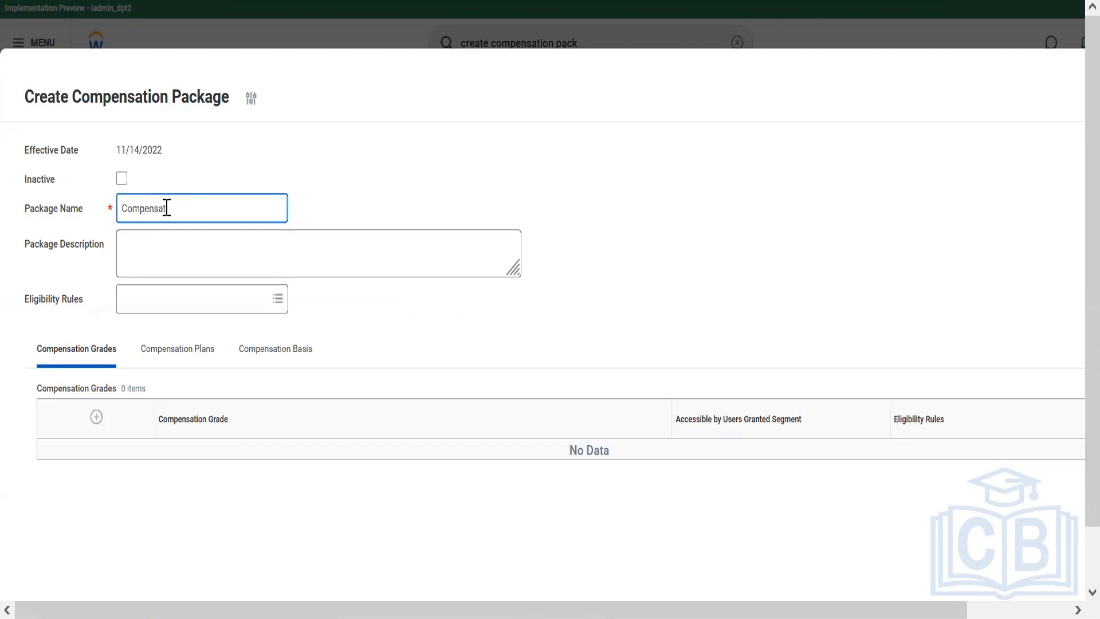
{"action": "type", "text": "Compensation Package - Workday HRIS"}
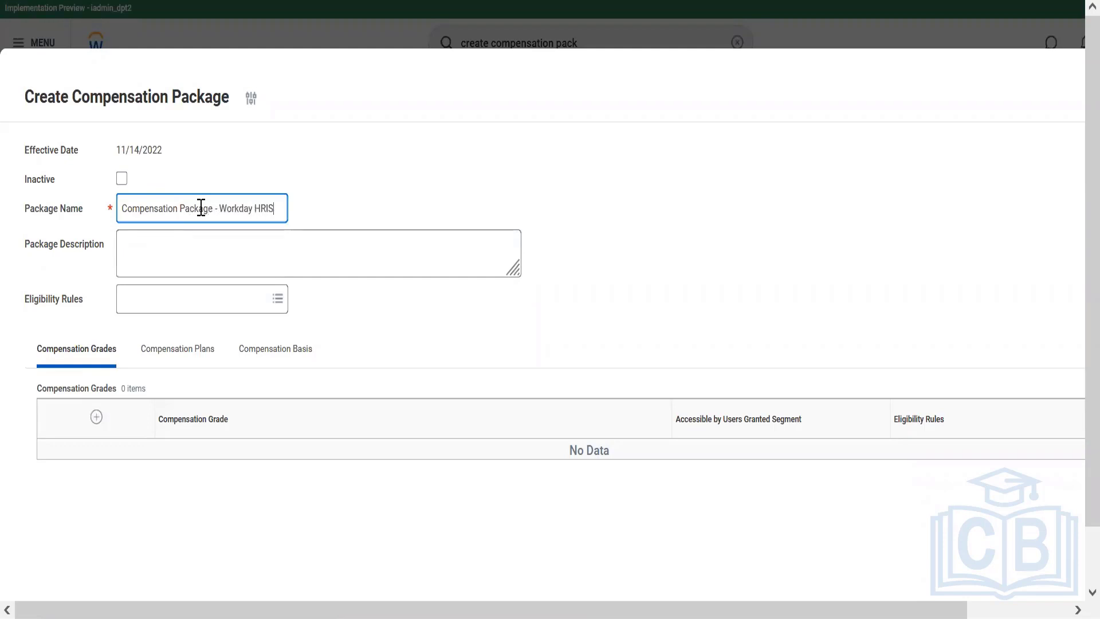
Add the grade "Compensation Grade & Grade Profiles - Workday HRIS" to the package, copying its name from the Notepad notes
{"action": "left_click", "coordinate": [97, 419]}
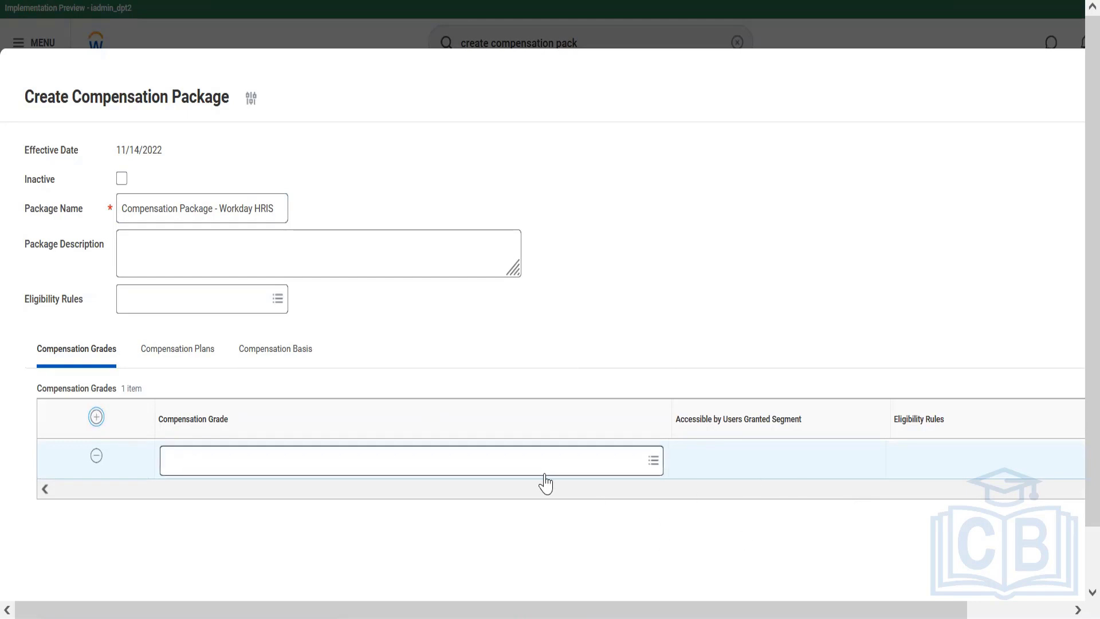
{"action": "left_click", "coordinate": [264, 469]}
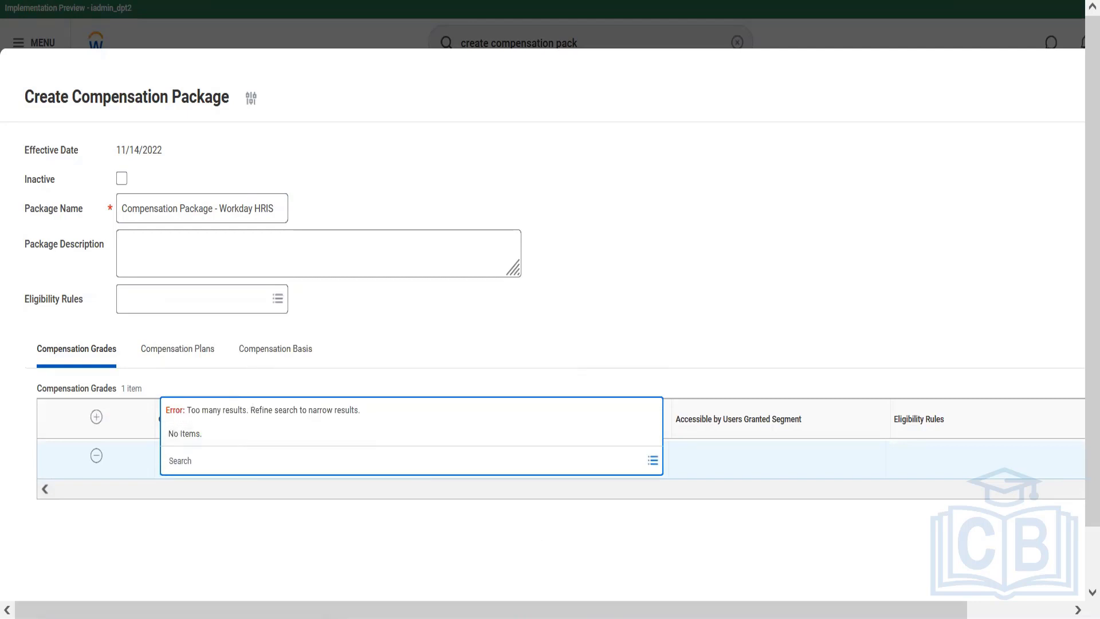
{"action": "key", "text": "alt+Tab"}
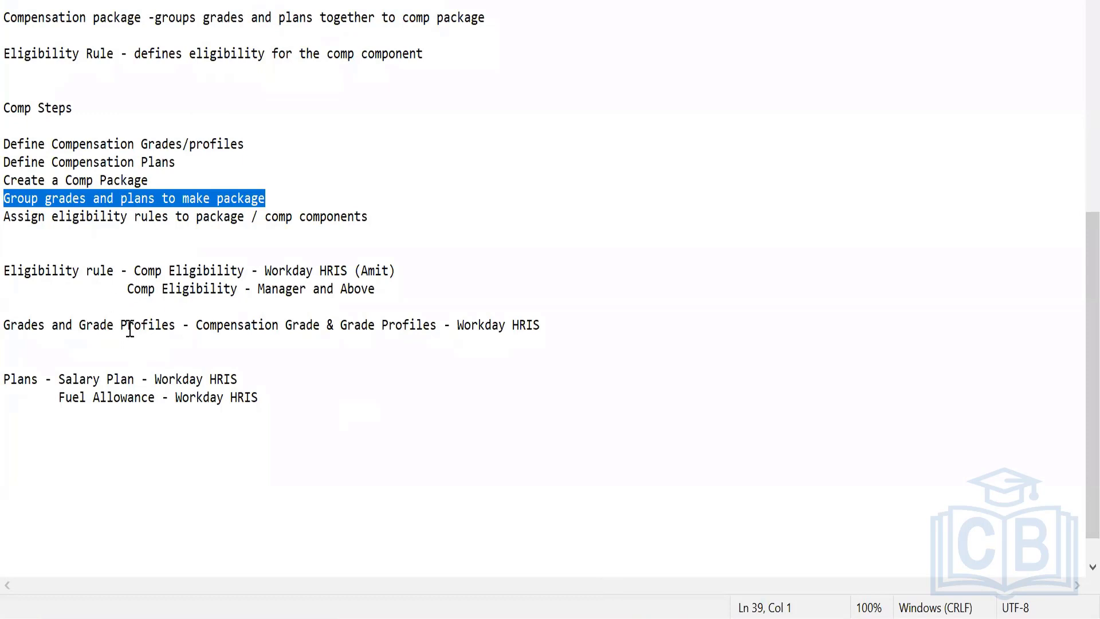
{"action": "left_click", "coordinate": [197, 327]}
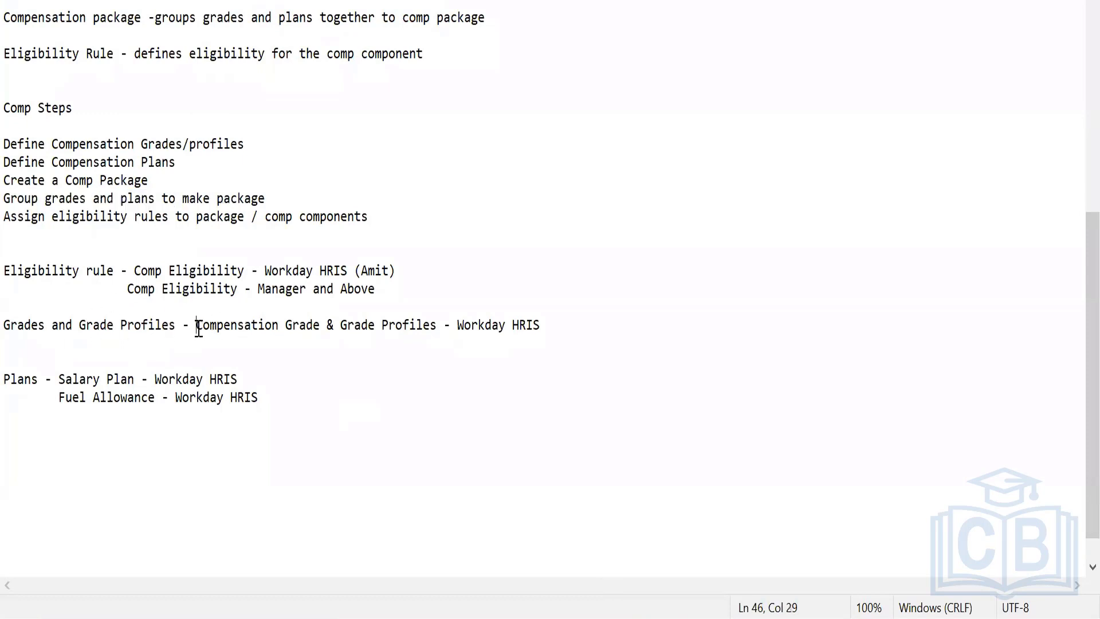
{"action": "left_click_drag", "start_coordinate": [199, 327], "coordinate": [542, 325]}
{"action": "key", "text": "ctrl+c"}
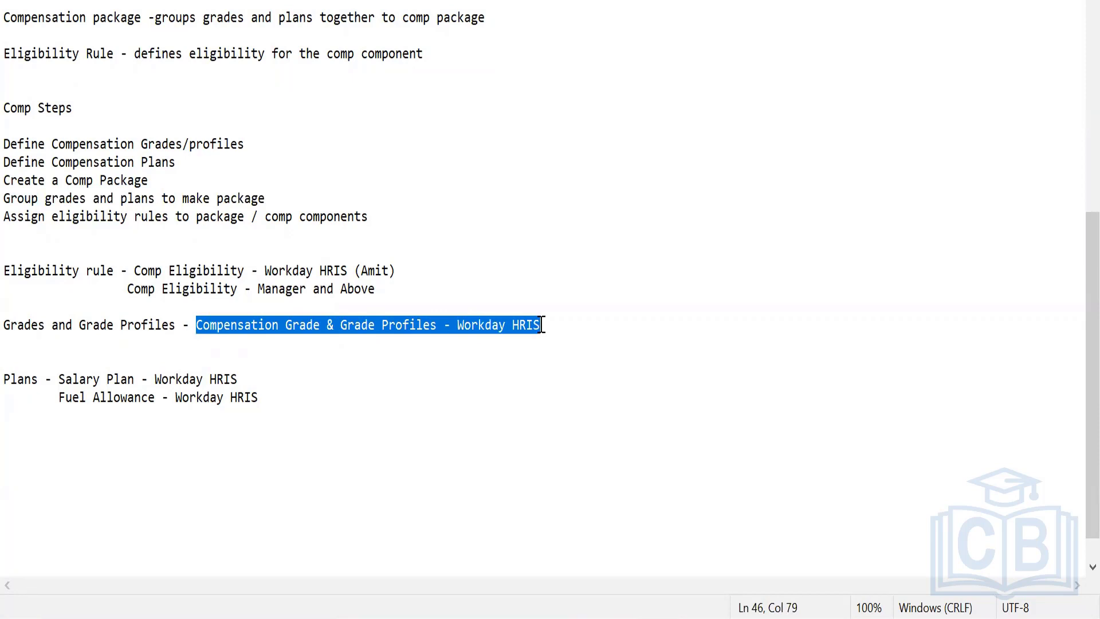
{"action": "key", "text": "alt+Tab"}
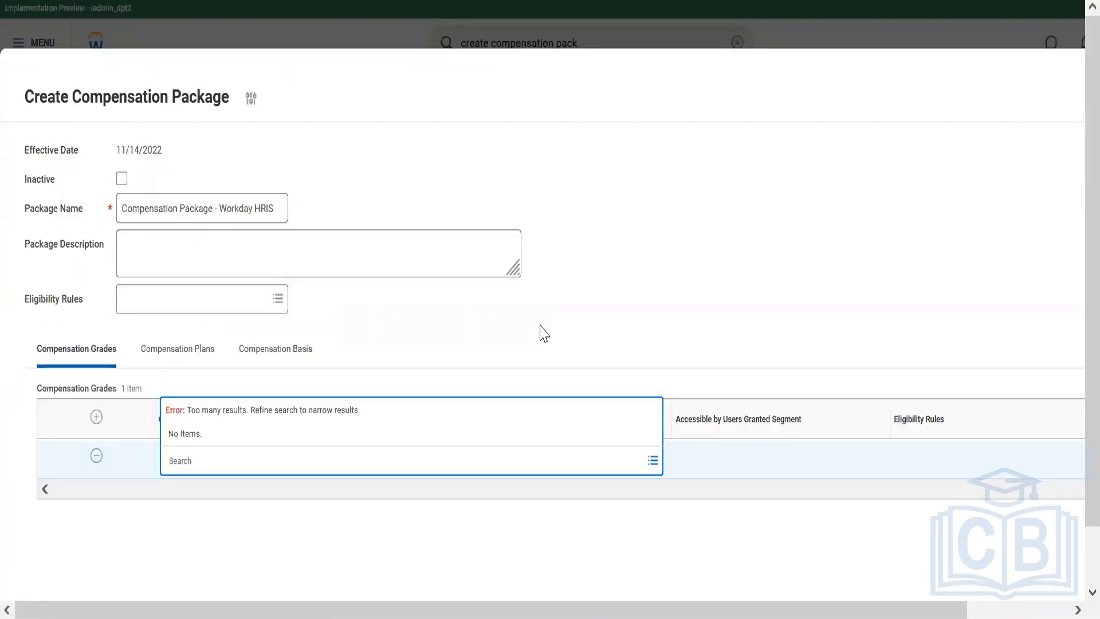
{"action": "key", "text": "ctrl+v"}
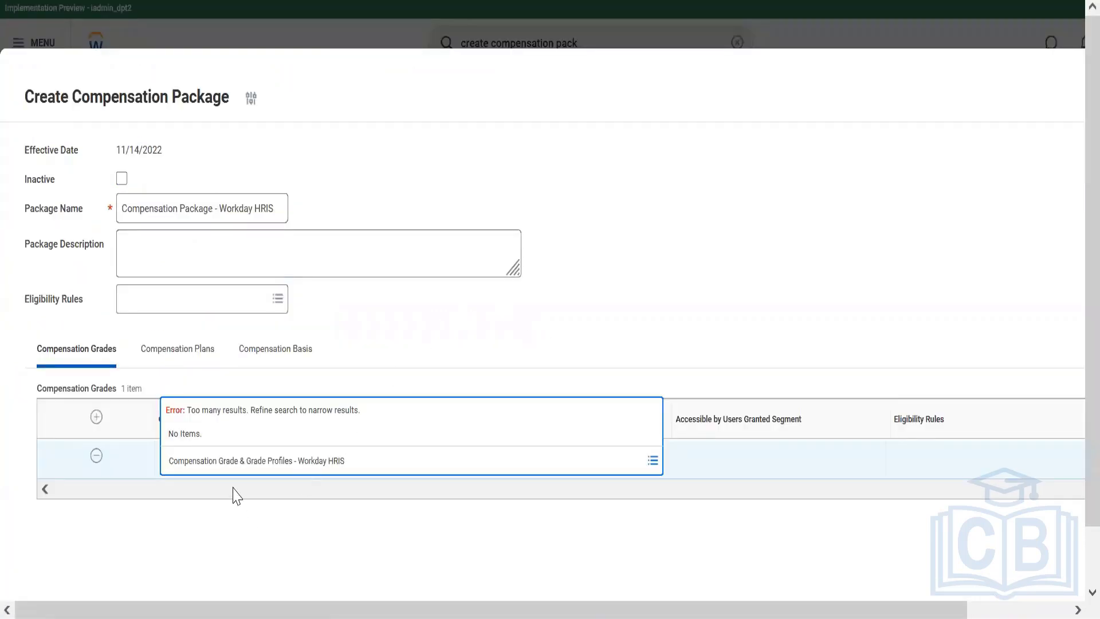
{"action": "key", "text": "Return"}
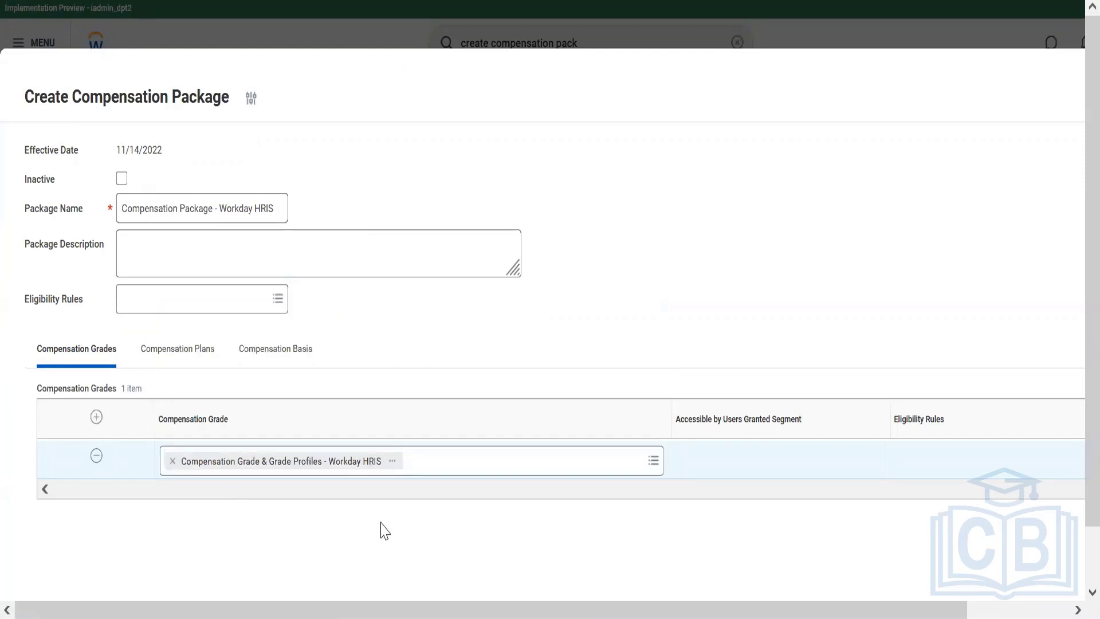
Add "Salary Plan - Workday HRIS" as the package's first compensation plan, copying its name from the Notepad notes, and check its eligibility rule
{"action": "left_click", "coordinate": [198, 353]}
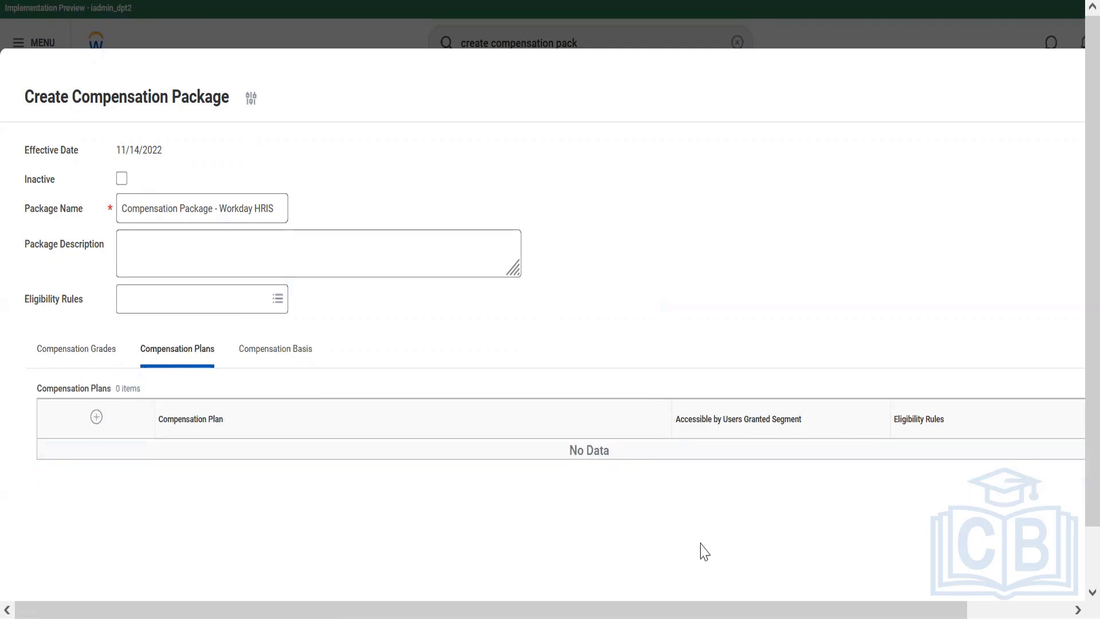
{"action": "left_click", "coordinate": [97, 417]}
{"action": "key", "text": "alt+Tab"}
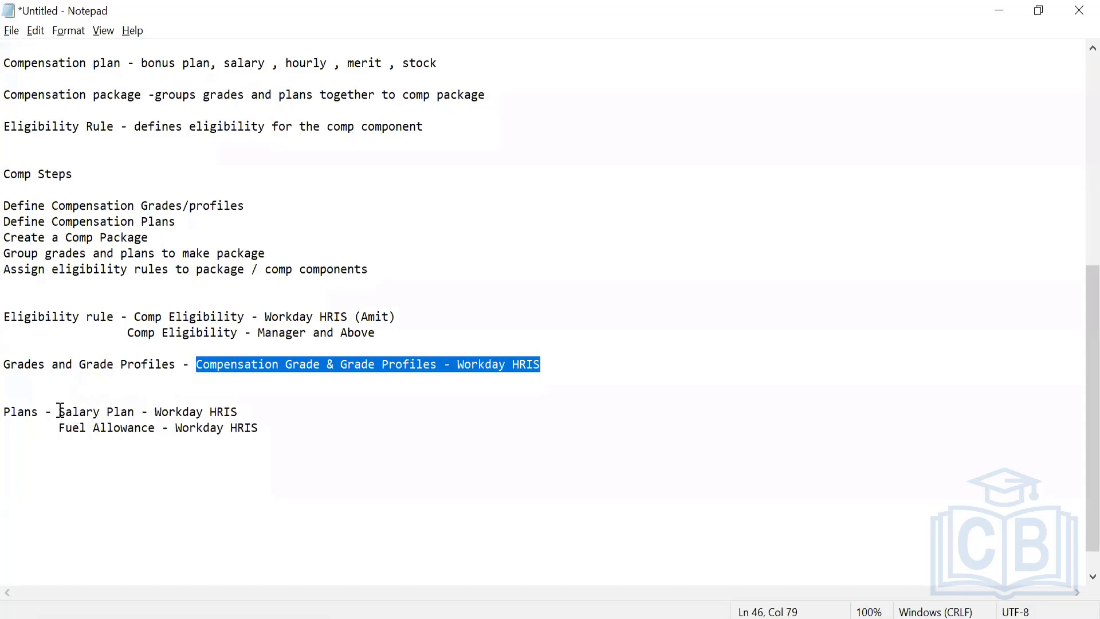
{"action": "left_click_drag", "start_coordinate": [60, 410], "coordinate": [253, 408]}
{"action": "key", "text": "ctrl+c"}
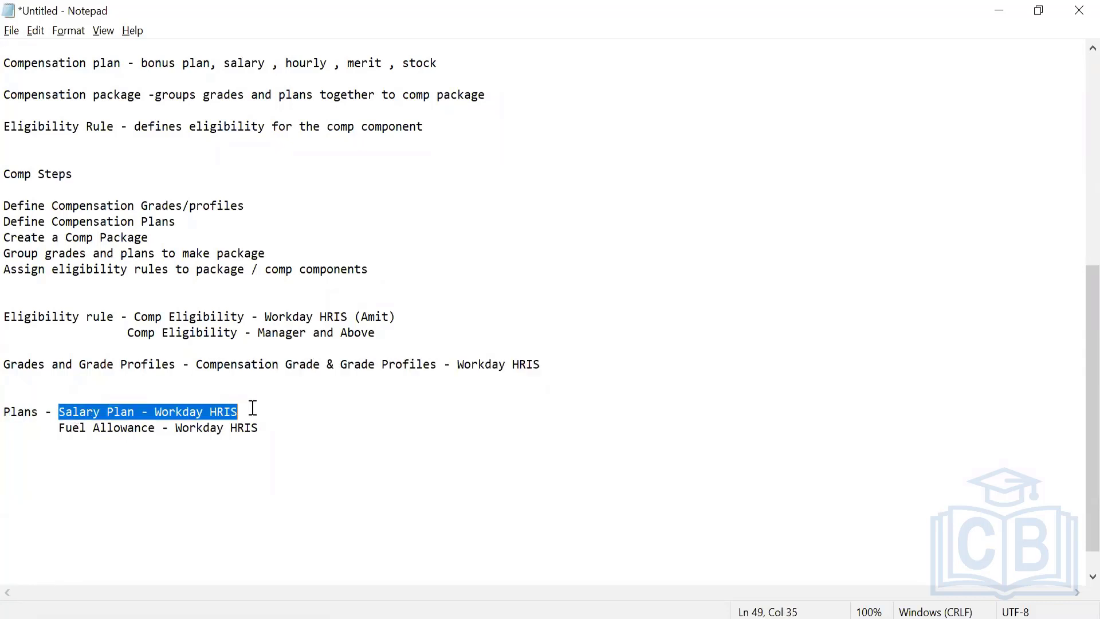
{"action": "key", "text": "alt+Tab"}
{"action": "left_click", "coordinate": [230, 456]}
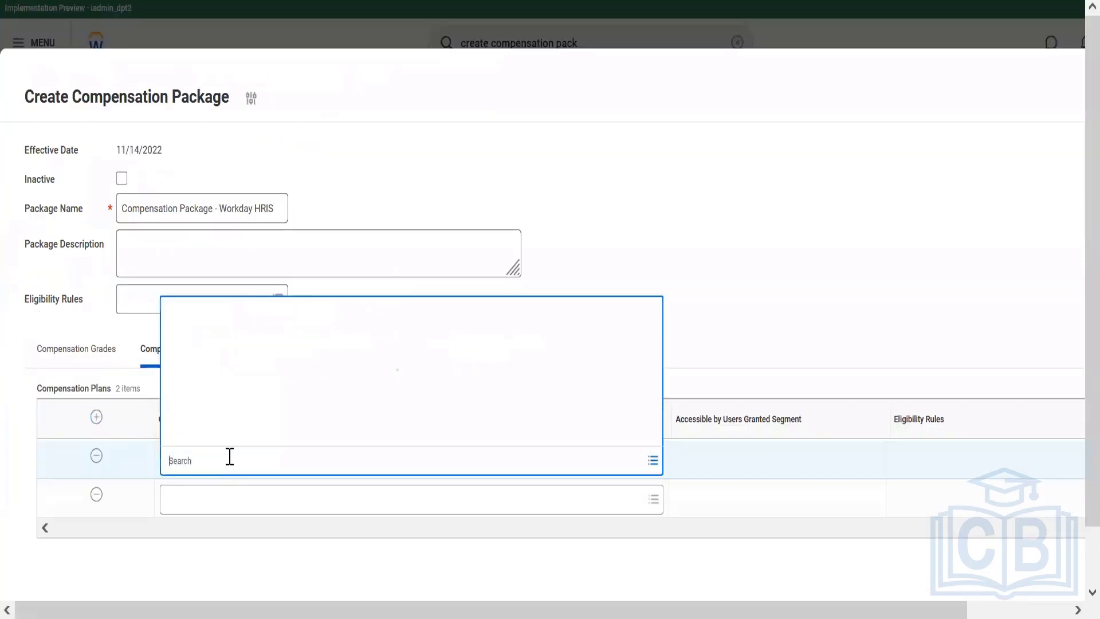
{"action": "key", "text": "ctrl+v"}
{"action": "key", "text": "Return"}
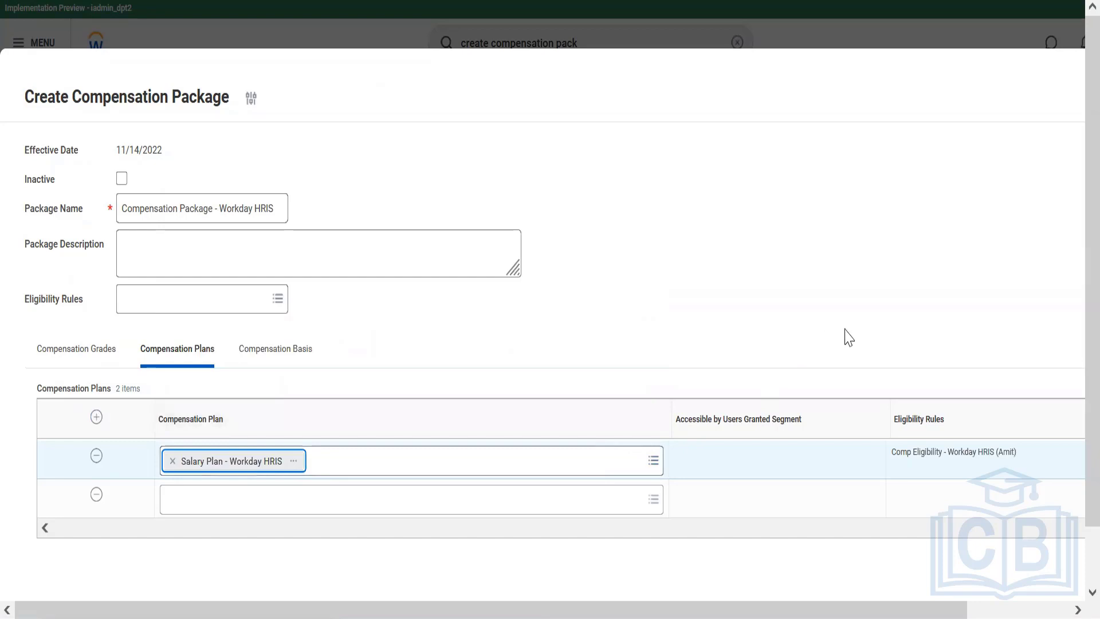
{"action": "left_click_drag", "start_coordinate": [896, 452], "coordinate": [1033, 450]}
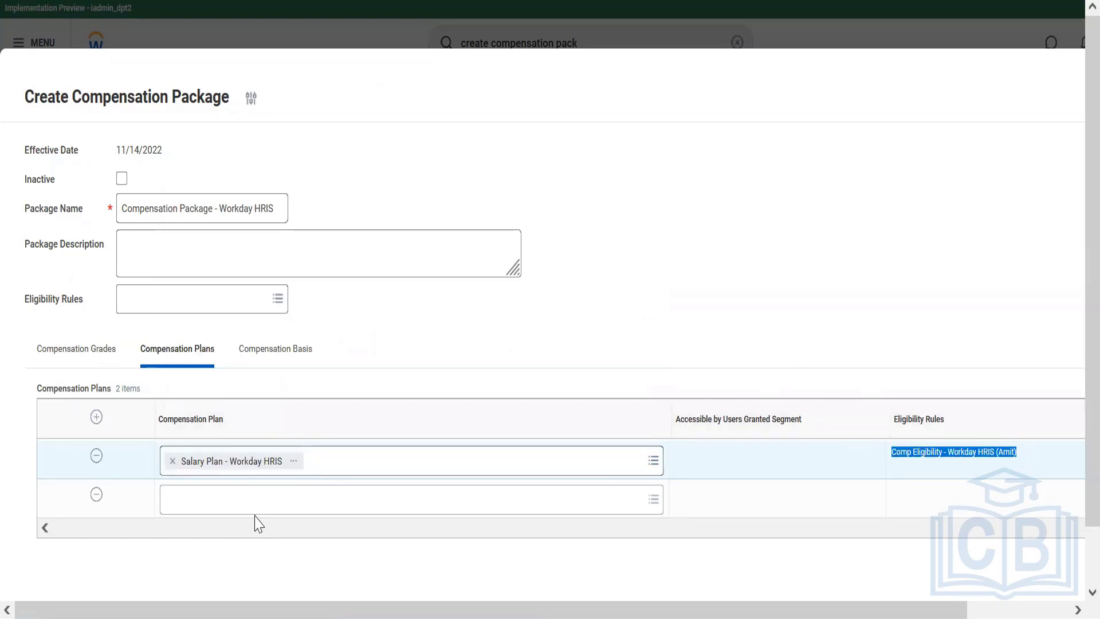
Copy "Fuel Allowance - Workday HRIS" from the Notepad notes and add it as the package's second compensation plan
{"action": "key", "text": "alt+Tab"}
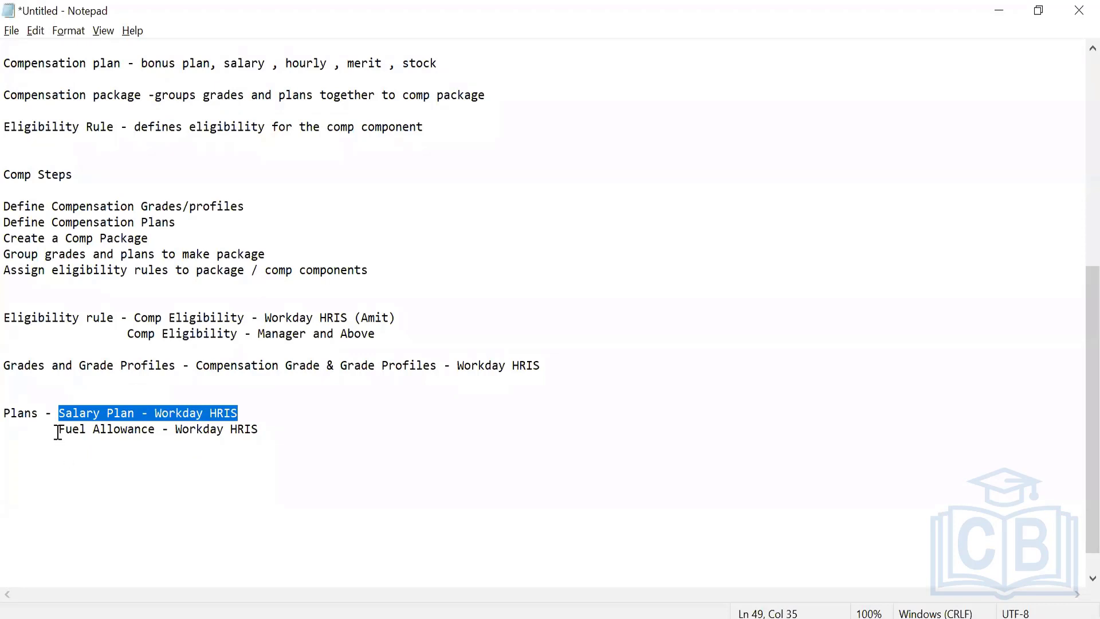
{"action": "left_click_drag", "start_coordinate": [58, 429], "coordinate": [284, 425]}
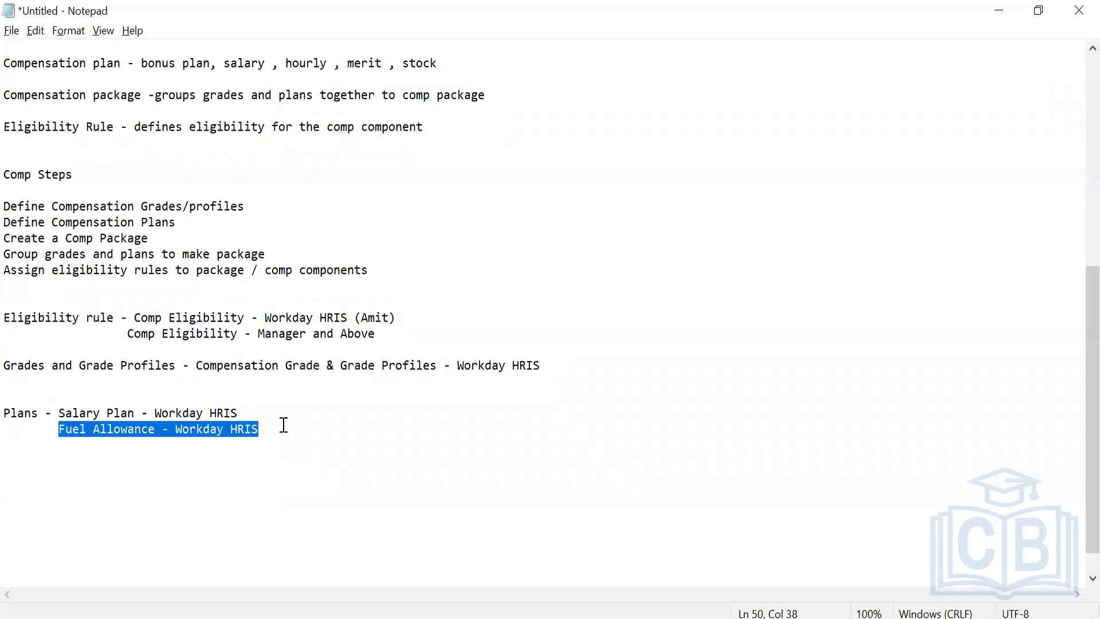
{"action": "key", "text": "ctrl+c"}
{"action": "key", "text": "alt+Tab"}
{"action": "key", "text": "ctrl+v"}
{"action": "key", "text": "Return"}
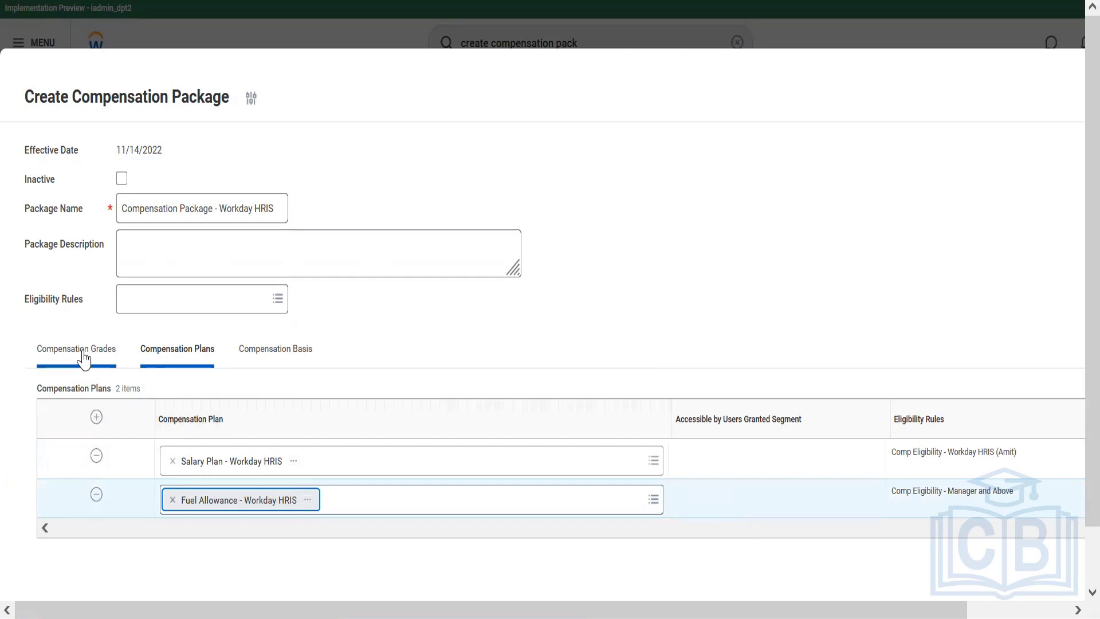
Review the package's compensation grades and plans, submit the package, and open its linked grade
{"action": "left_click", "coordinate": [83, 356]}
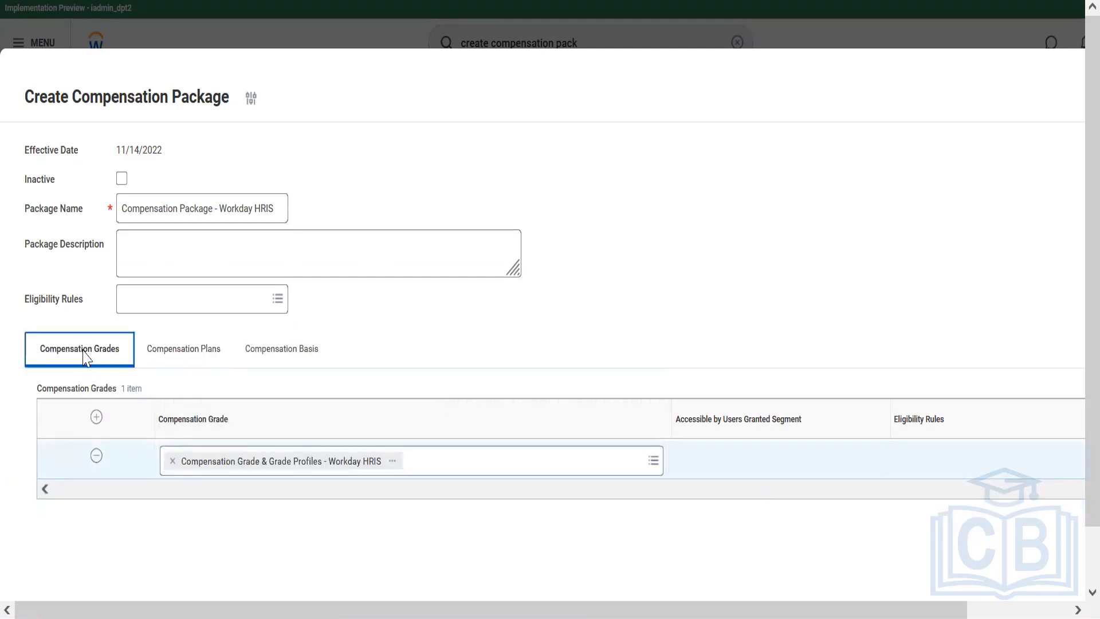
{"action": "left_click", "coordinate": [487, 305]}
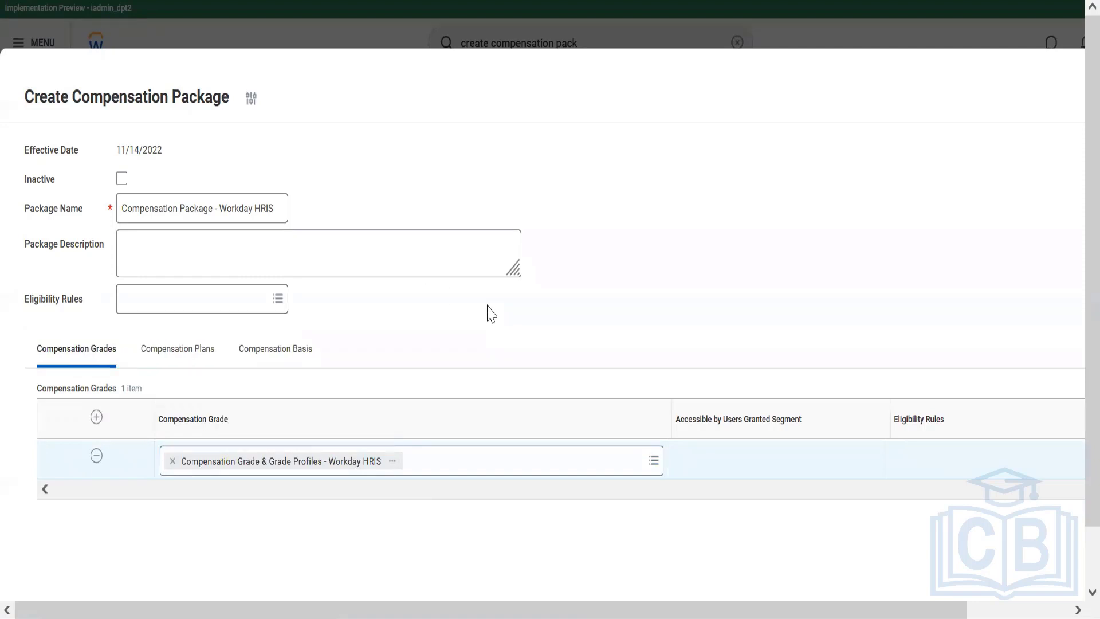
{"action": "left_click", "coordinate": [173, 362]}
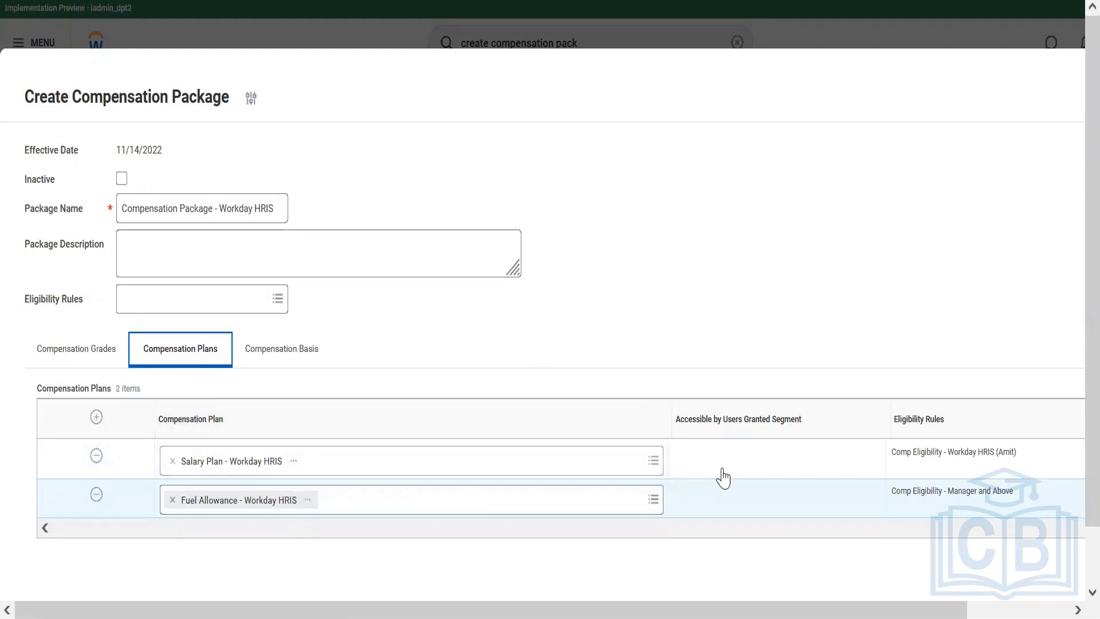
{"action": "scroll", "coordinate": [1075, 375], "scroll_direction": "down", "scroll_amount": 1}
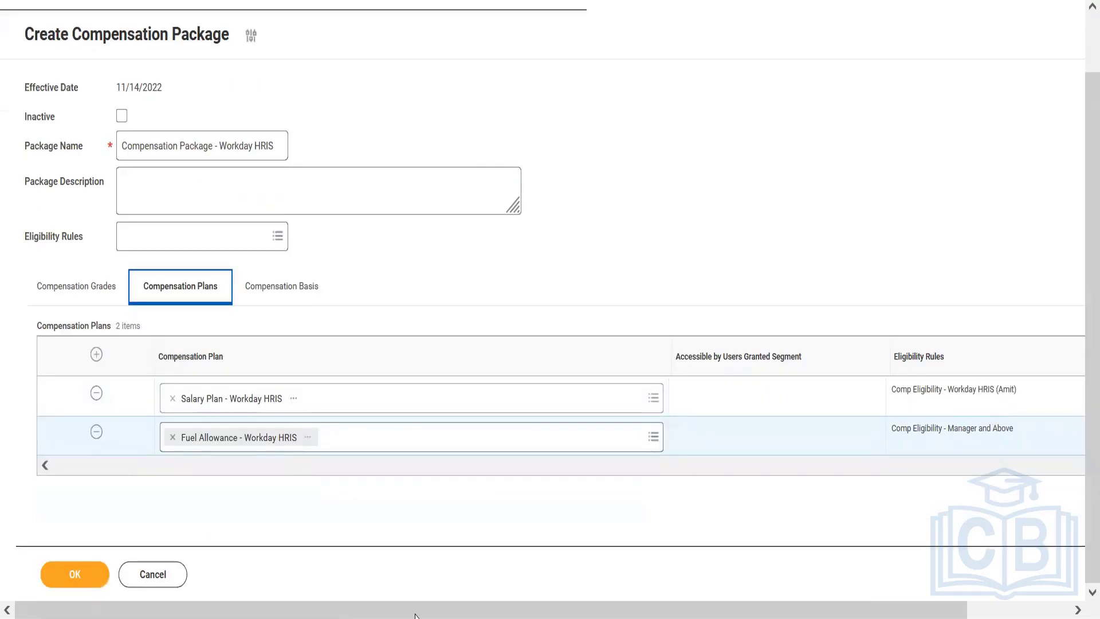
{"action": "left_click", "coordinate": [80, 578]}
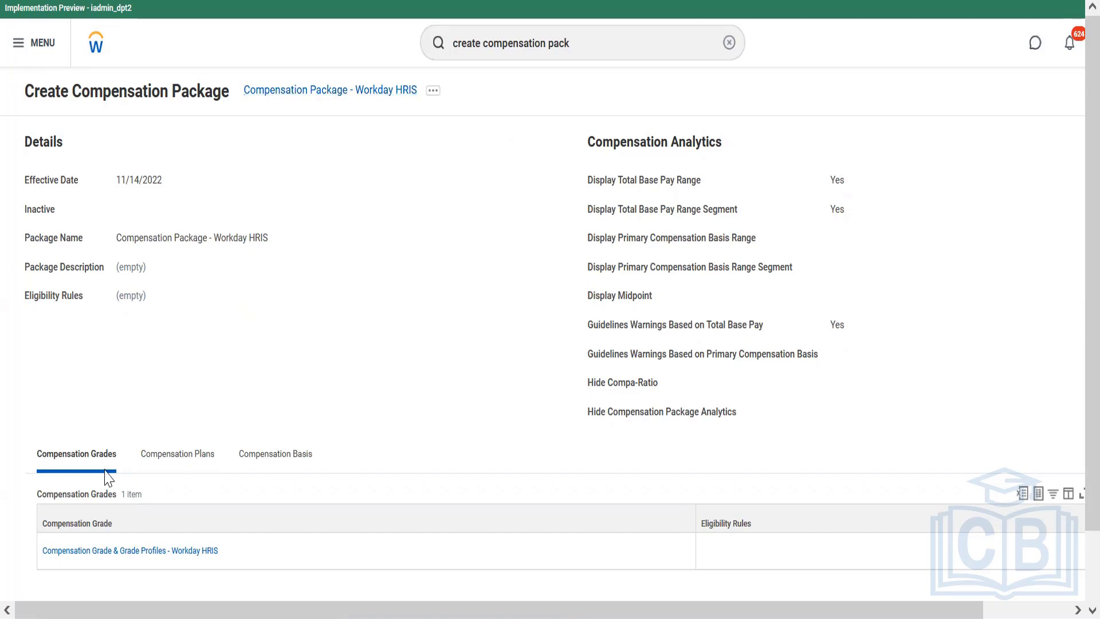
{"action": "left_click", "coordinate": [103, 552]}
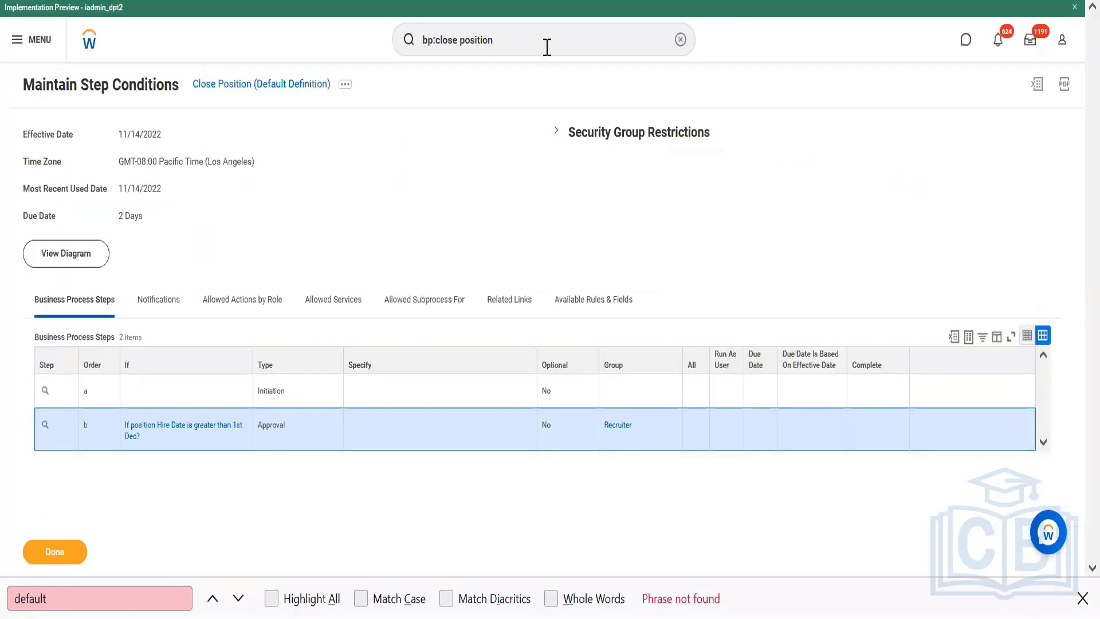
Search for the "create job profile" task and open it
{"action": "double_click", "coordinate": [547, 47]}
{"action": "type", "text": "create"}
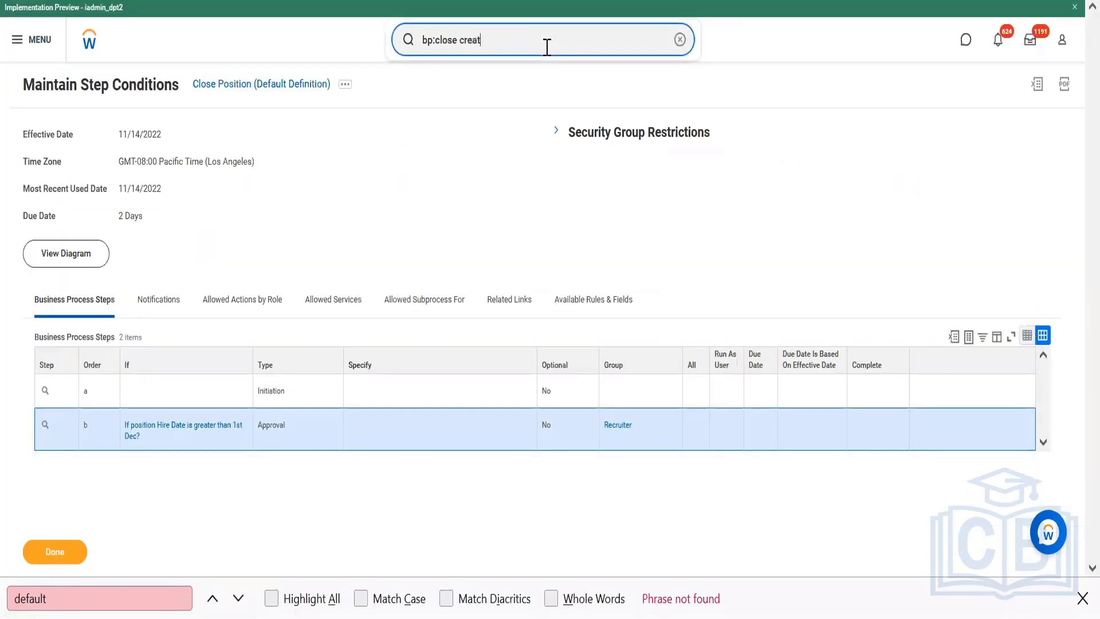
{"action": "key", "text": "BackSpace"}
{"action": "key", "text": "BackSpace"}
{"action": "key", "text": "BackSpace"}
{"action": "key", "text": "BackSpace"}
{"action": "key", "text": "BackSpace"}
{"action": "key", "text": "BackSpace"}
{"action": "key", "text": "BackSpace"}
{"action": "key", "text": "BackSpace"}
{"action": "key", "text": "BackSpace"}
{"action": "key", "text": "BackSpace"}
{"action": "key", "text": "BackSpace"}
{"action": "key", "text": "BackSpace"}
{"action": "key", "text": "BackSpace"}
{"action": "key", "text": "BackSpace"}
{"action": "key", "text": "BackSpace"}
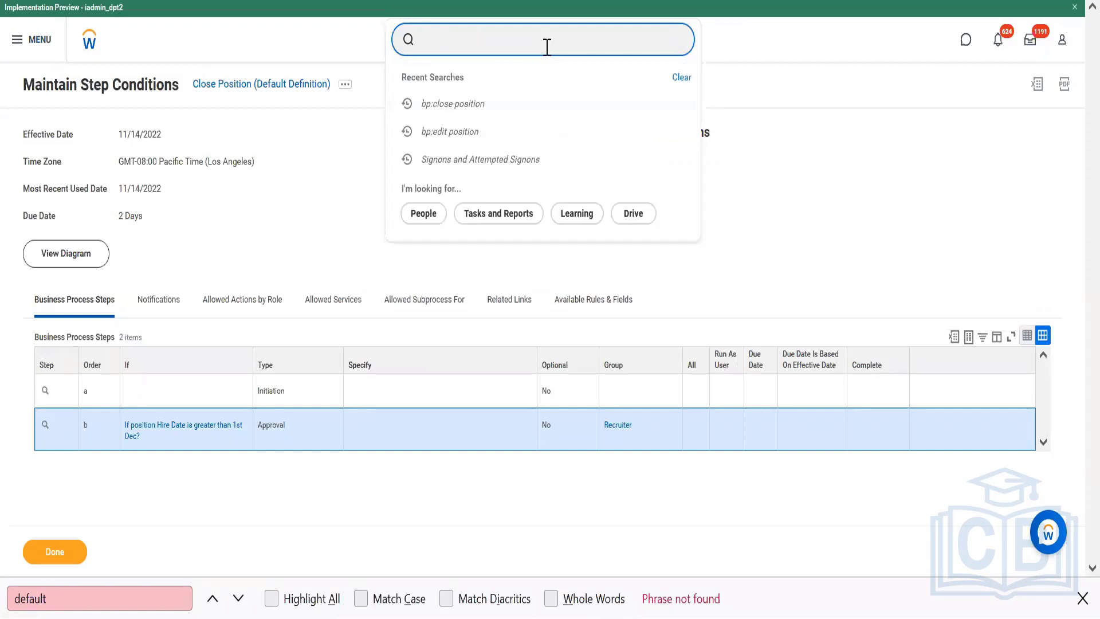
{"action": "type", "text": "cr"}
{"action": "type", "text": "eate job profile"}
{"action": "left_click", "coordinate": [469, 92]}
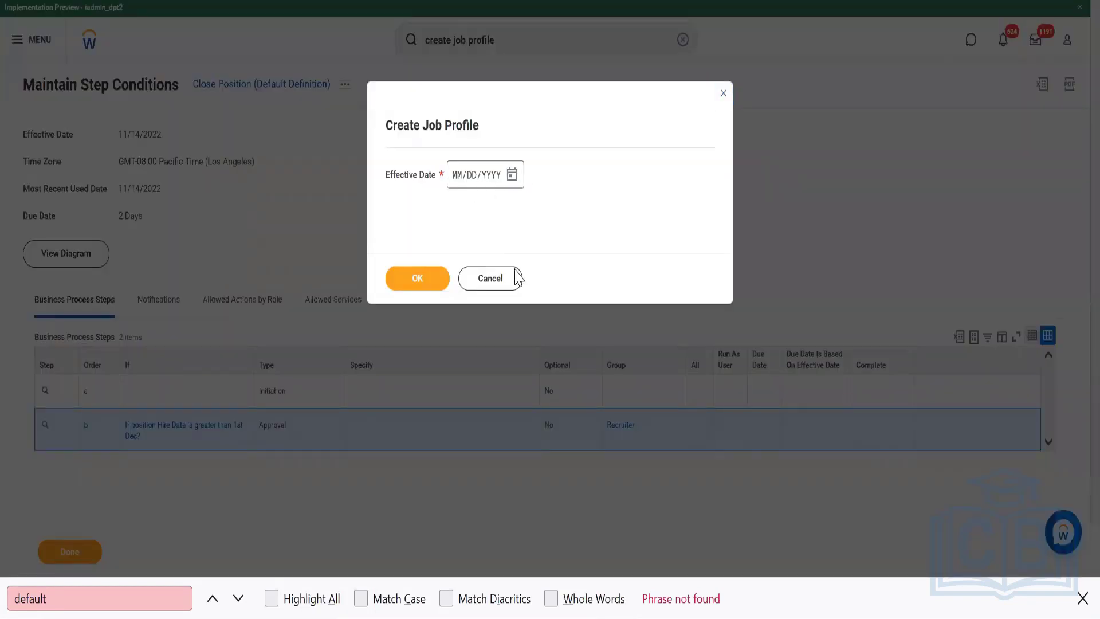
Set the new job profile's effective date to 11/14/2022 and continue to its details form
{"action": "left_click", "coordinate": [512, 176]}
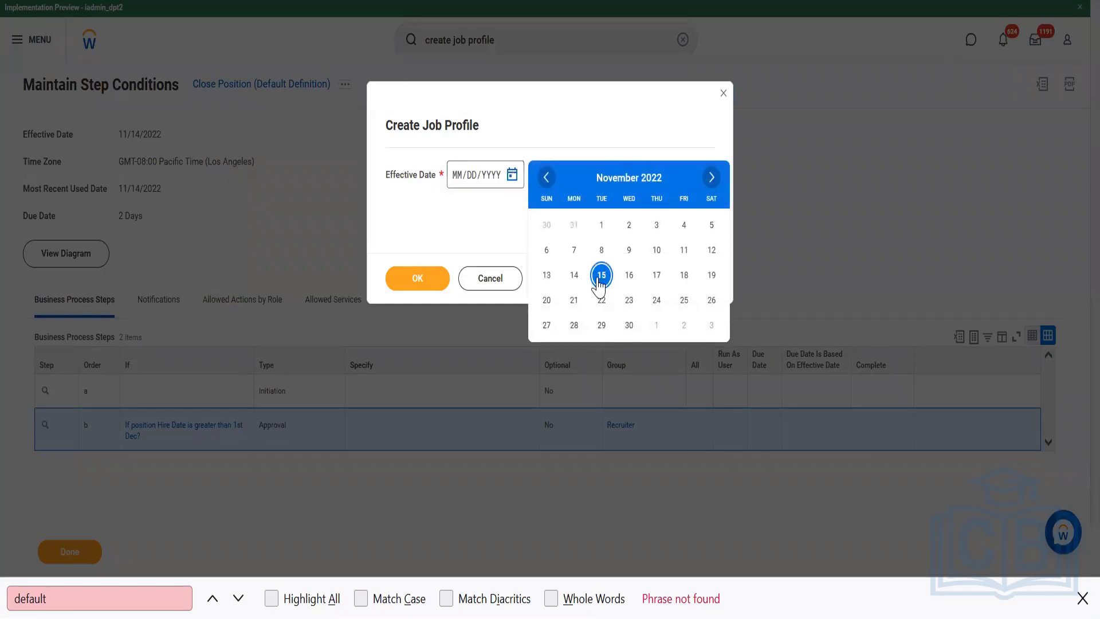
{"action": "left_click", "coordinate": [574, 276]}
{"action": "left_click", "coordinate": [416, 281]}
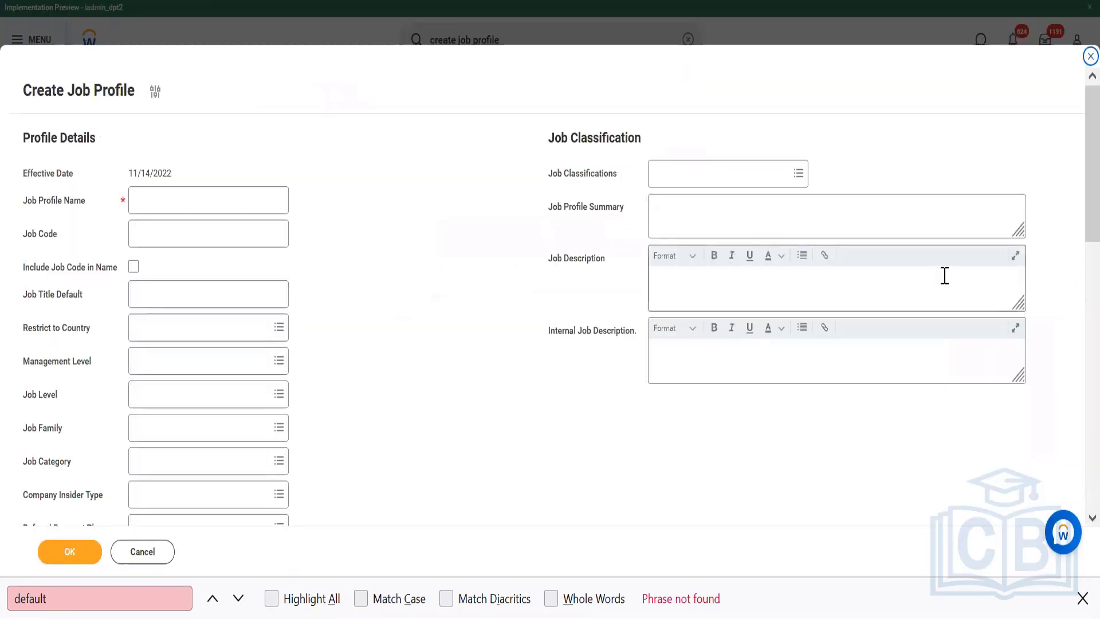
Examine the job profile form, including its profile details, the Compensation Grade and Compensation Grade Profile fields, and the job exempt settings
{"action": "scroll", "coordinate": [1073, 233], "scroll_direction": "down", "scroll_amount": 8}
{"action": "scroll", "coordinate": [1076, 328], "scroll_direction": "down", "scroll_amount": 2}
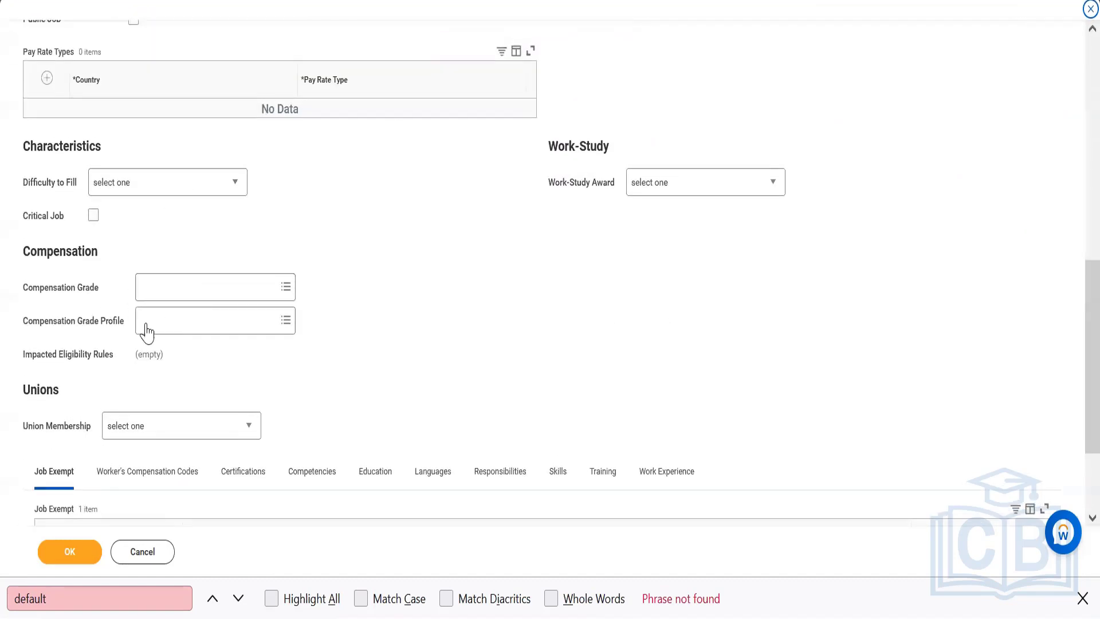
{"action": "left_click", "coordinate": [184, 291]}
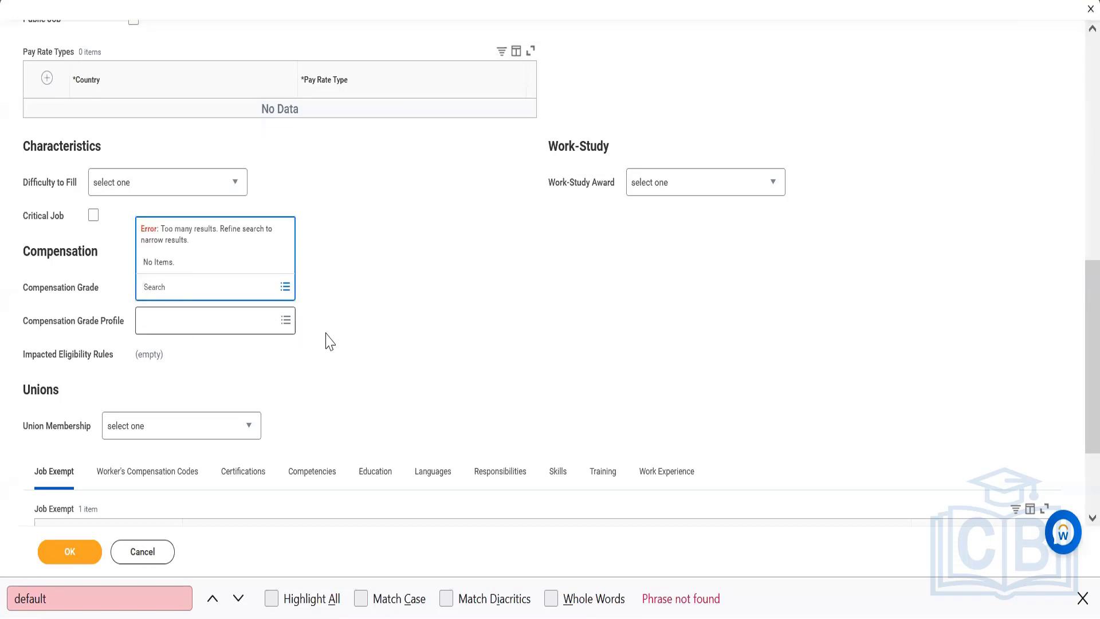
{"action": "scroll", "coordinate": [1073, 309], "scroll_direction": "up", "scroll_amount": 10}
{"action": "scroll", "coordinate": [1075, 37], "scroll_direction": "up", "scroll_amount": 2}
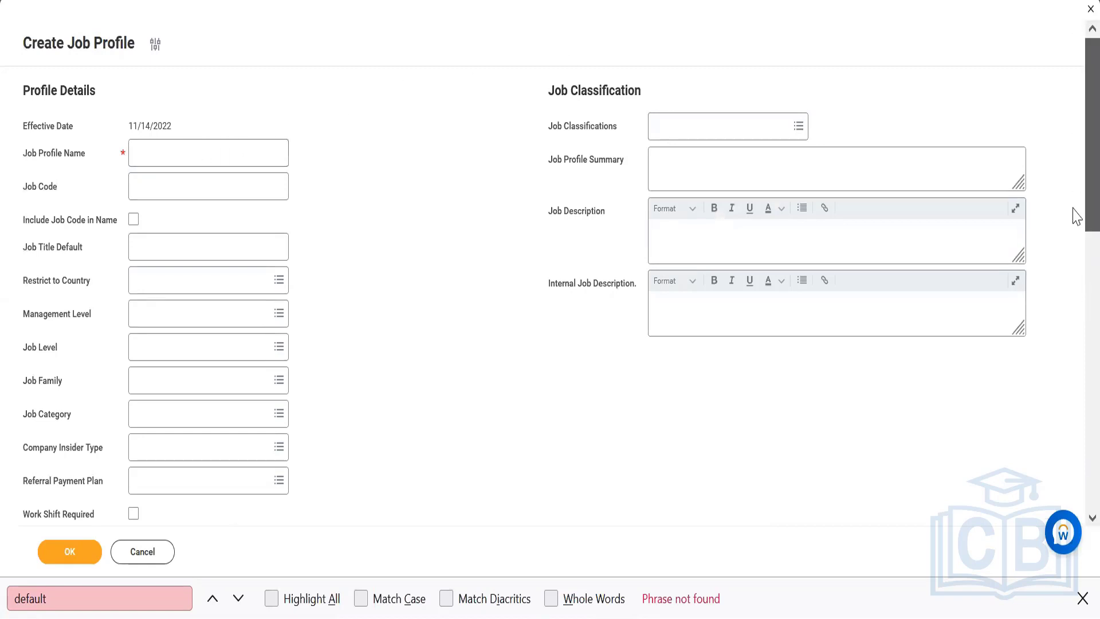
{"action": "scroll", "coordinate": [1072, 286], "scroll_direction": "down", "scroll_amount": 10}
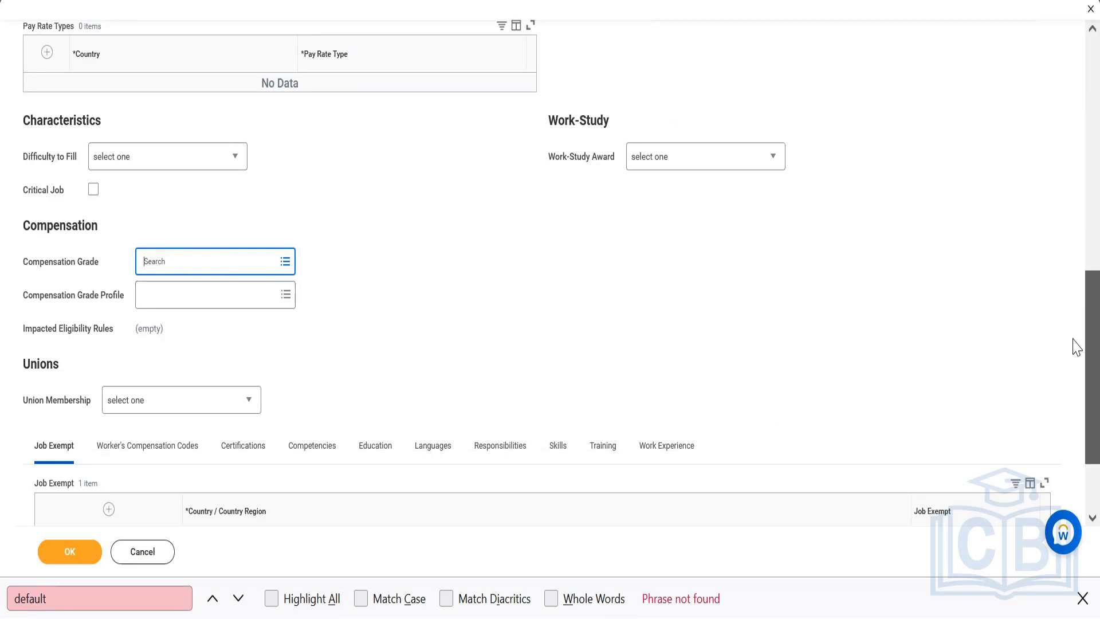
{"action": "left_click_drag", "start_coordinate": [1073, 346], "coordinate": [1074, 90]}
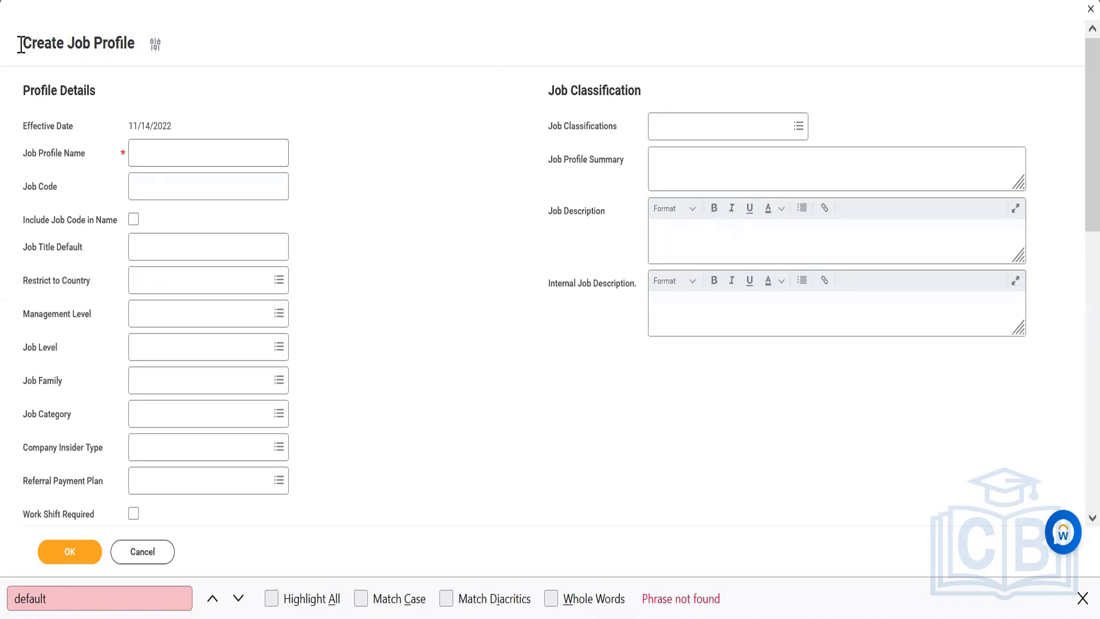
{"action": "left_click_drag", "start_coordinate": [21, 51], "coordinate": [141, 66]}
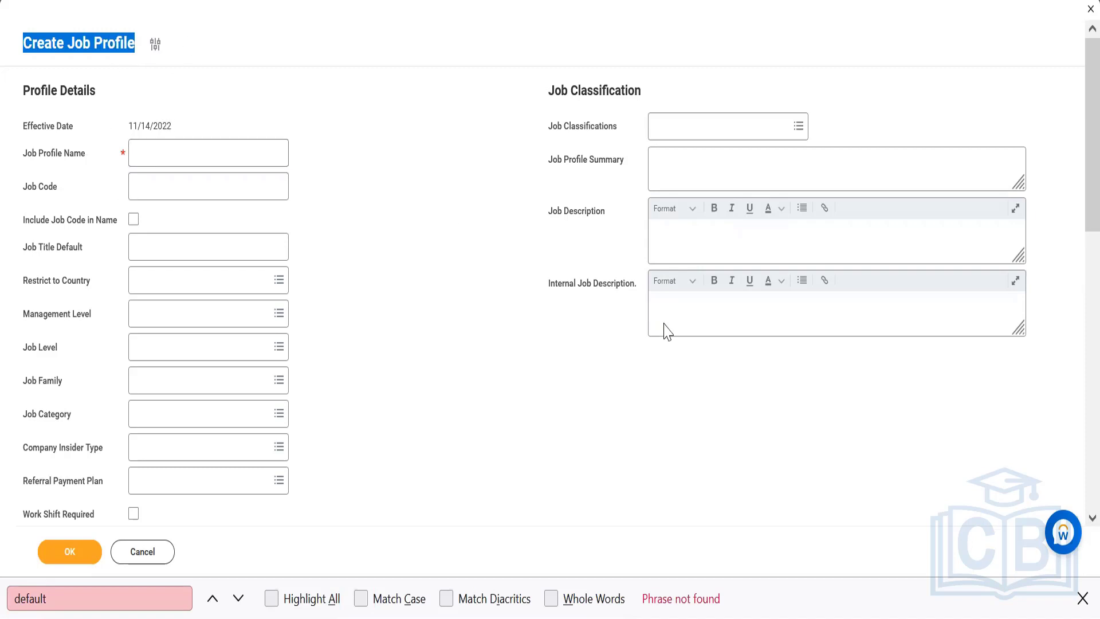
{"action": "scroll", "coordinate": [1075, 194], "scroll_direction": "down", "scroll_amount": 10}
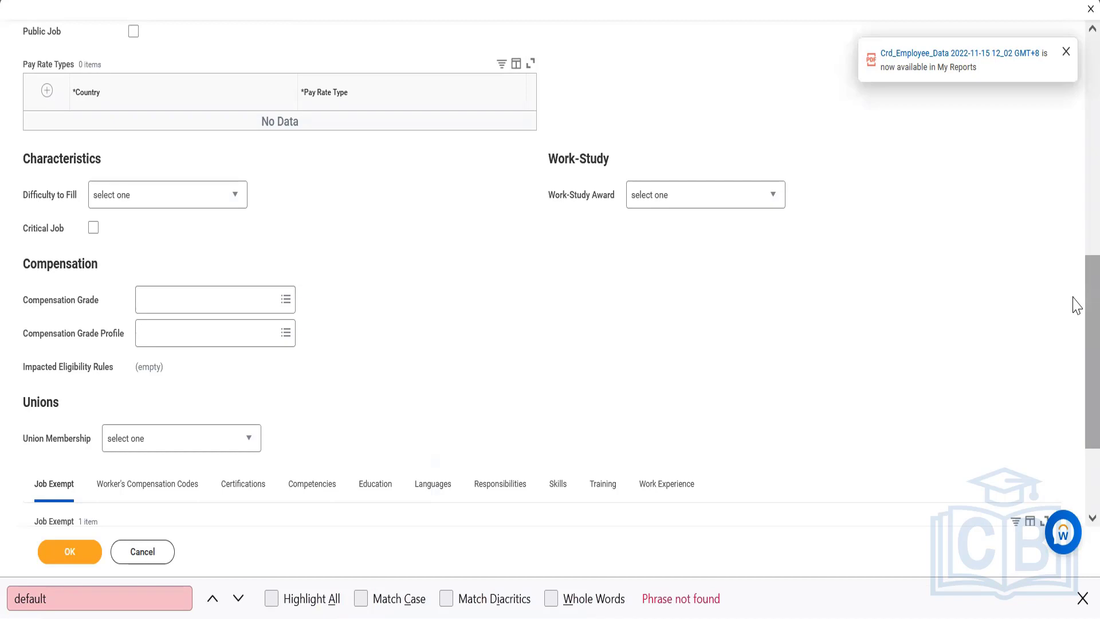
{"action": "left_click_drag", "start_coordinate": [1077, 306], "coordinate": [1077, 393]}
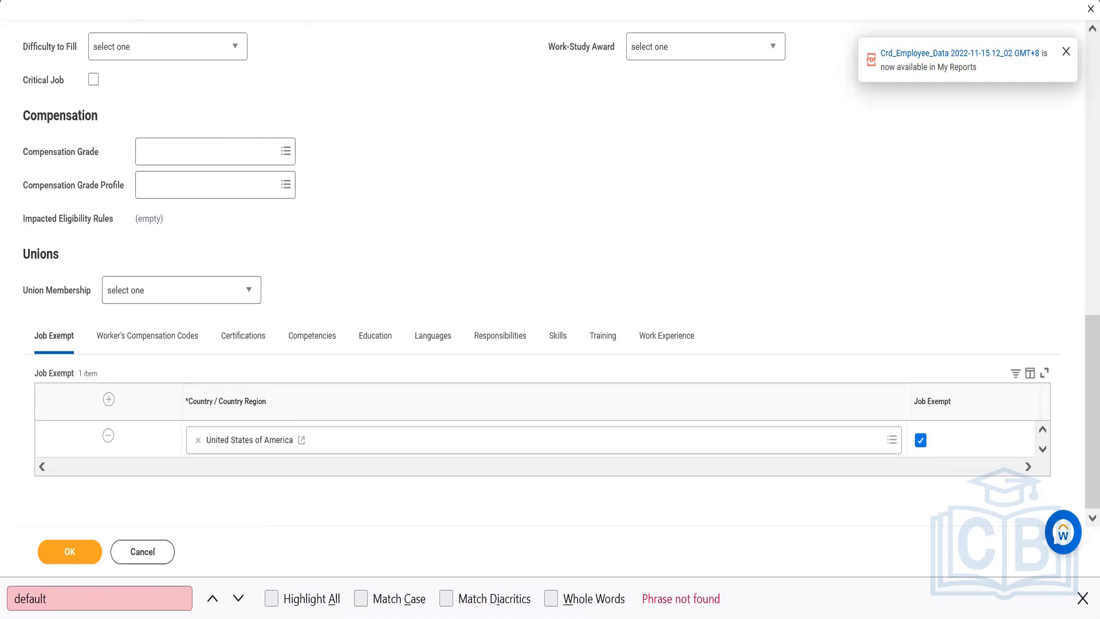
Consult the plan names in the Notepad notes and return to the Workday compensation grade to open its linked "Compensation Package - Workday HRIS"
{"action": "key", "text": "alt+Tab"}
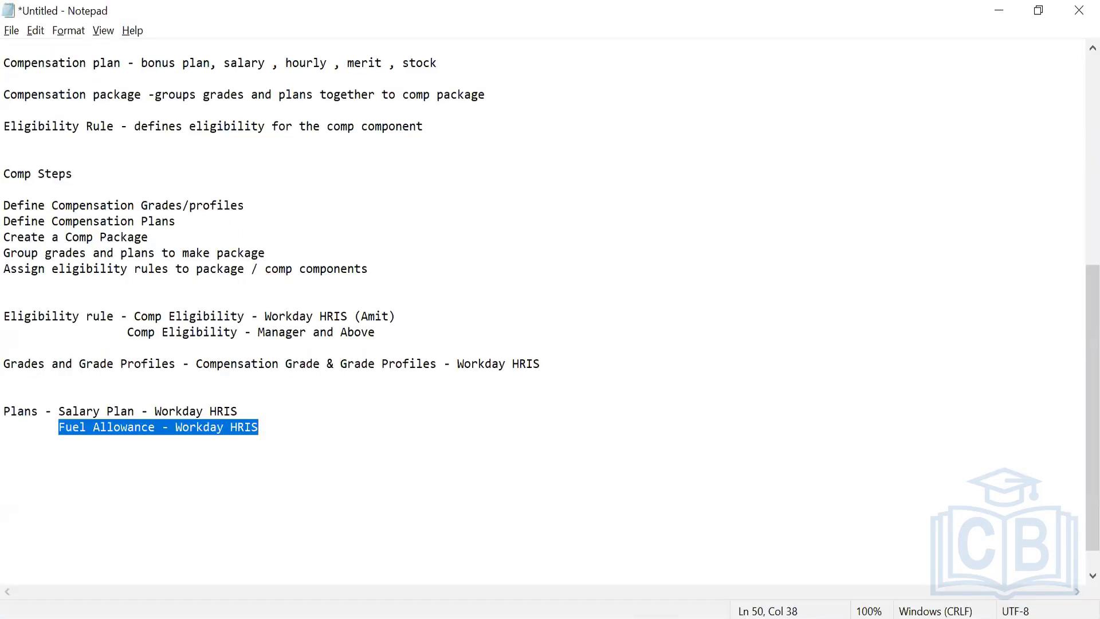
{"action": "left_click", "coordinate": [361, 410]}
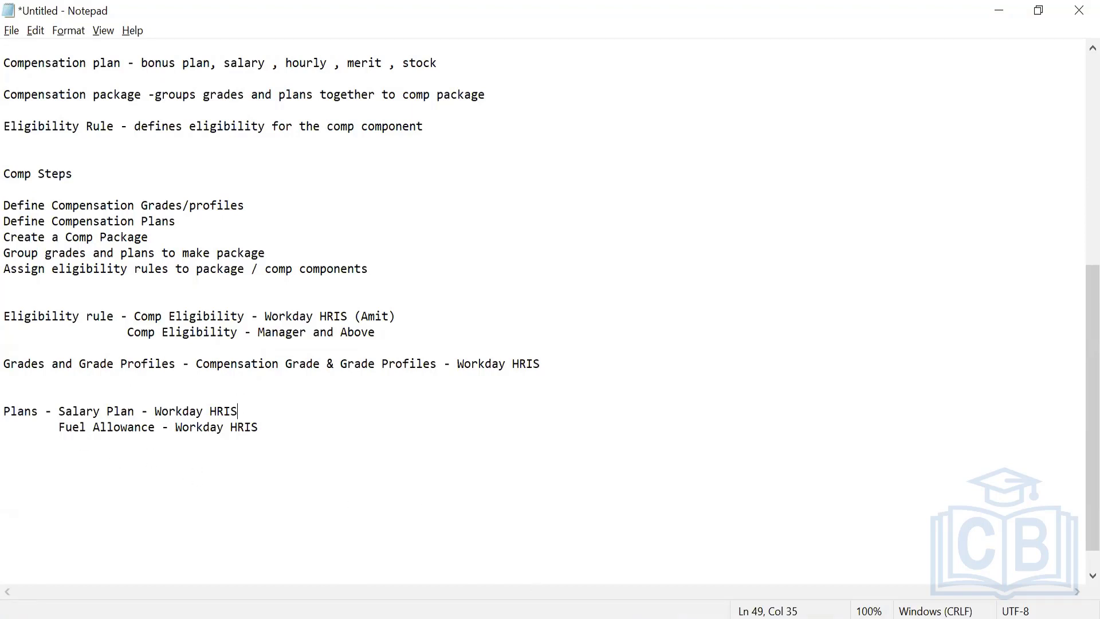
{"action": "left_click", "coordinate": [624, 618]}
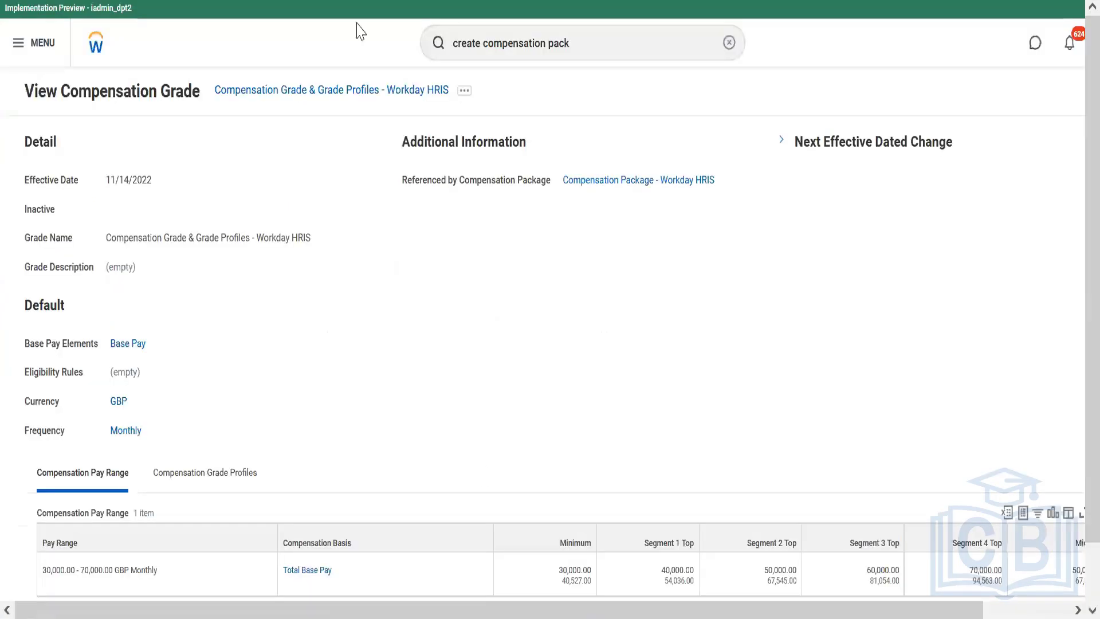
{"action": "left_click", "coordinate": [628, 183]}
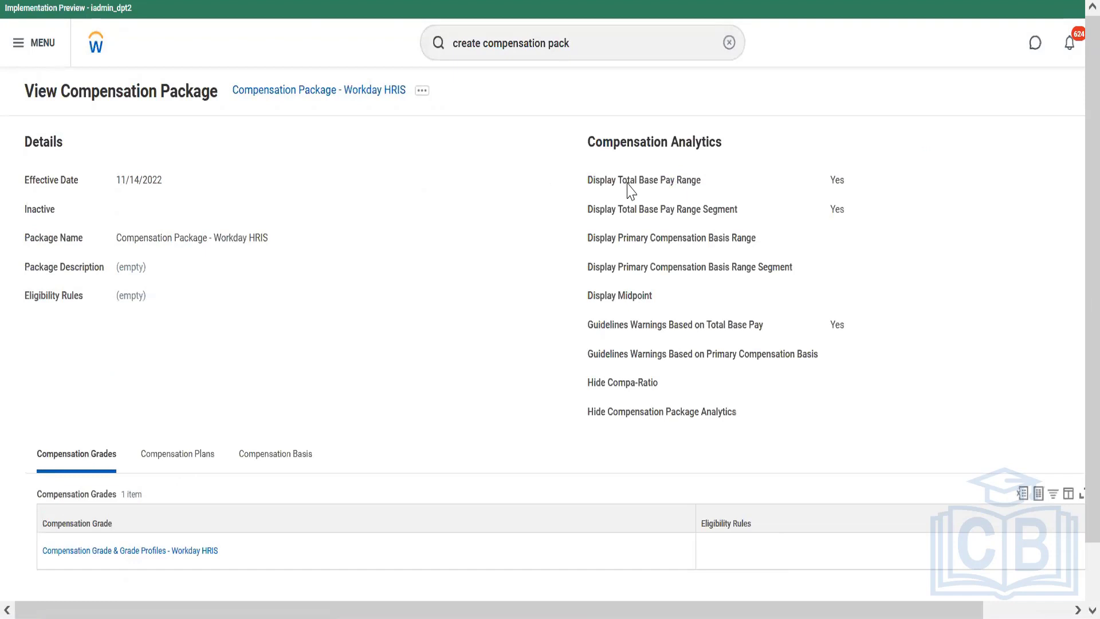